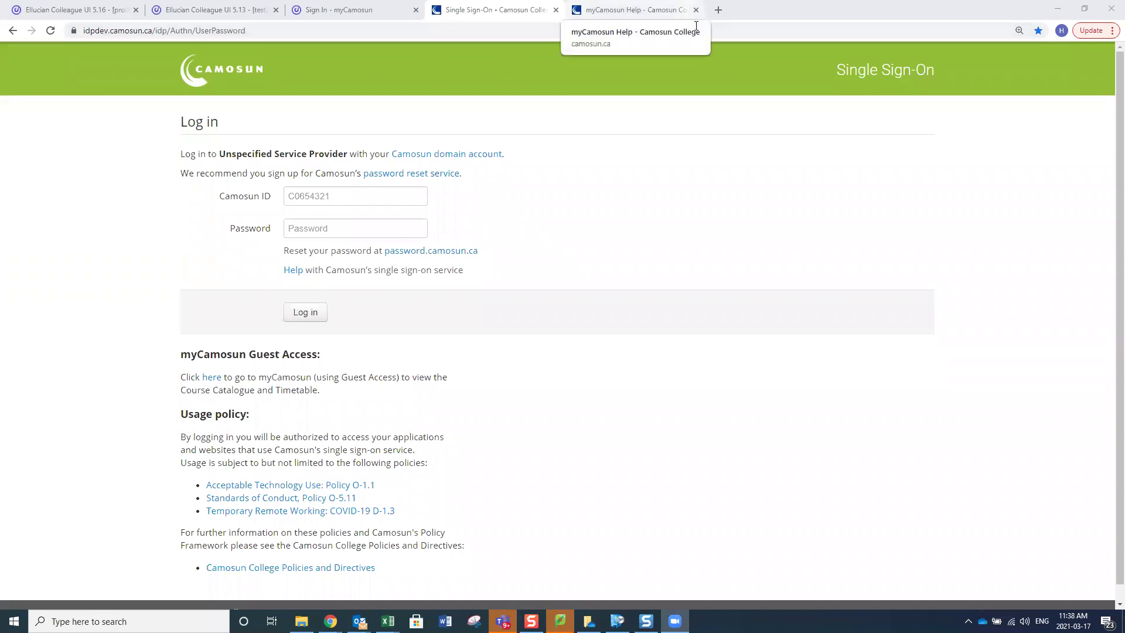
Sign in to the myCamosun test environment with the account's user name and password
click(674, 10)
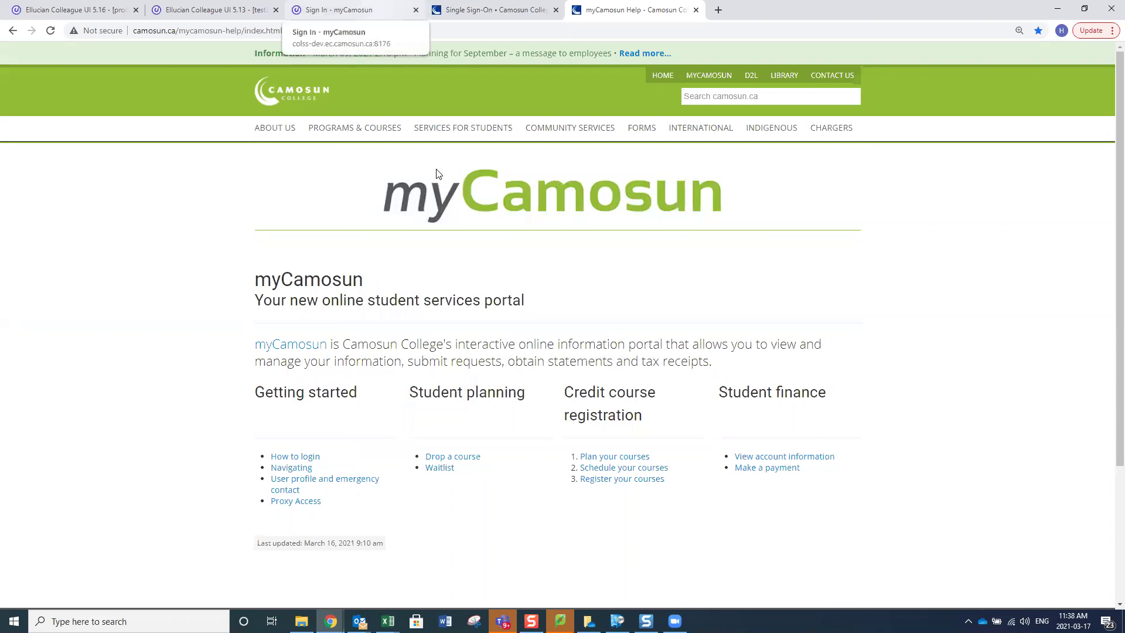
key(ctrl+3)
click(477, 271)
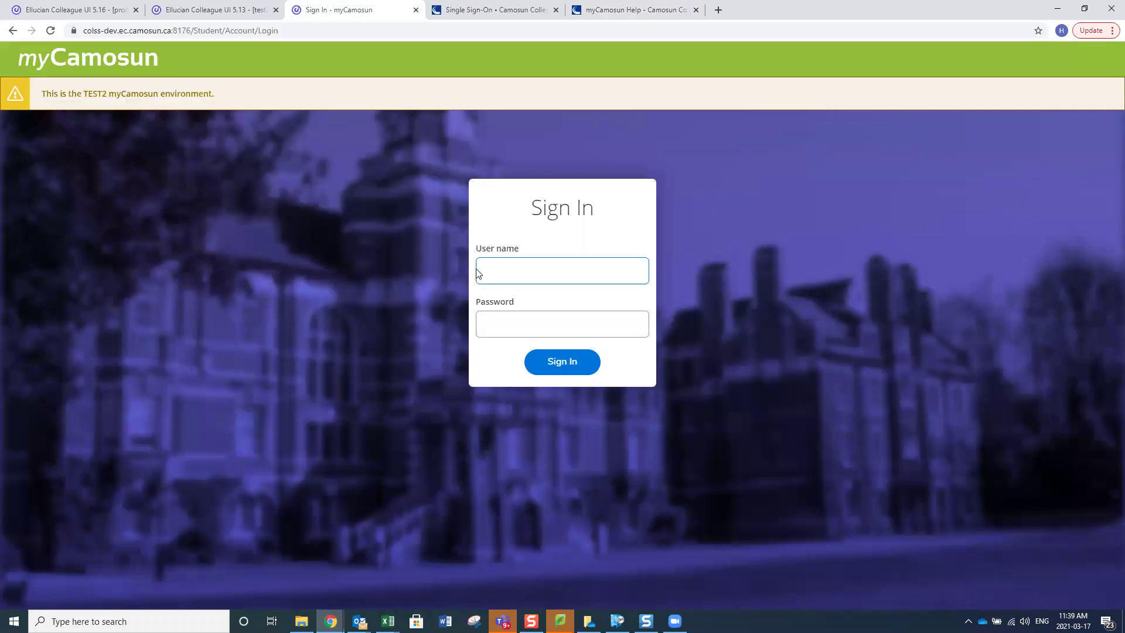
text(c9990014)
key(Tab)
text(*******)
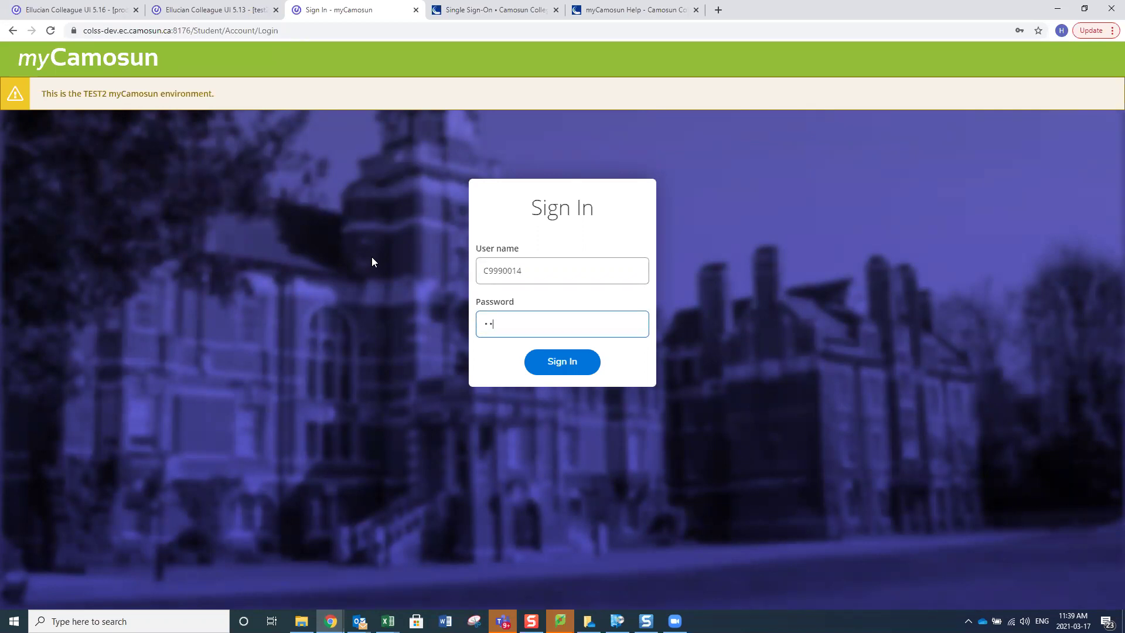
key(Return)
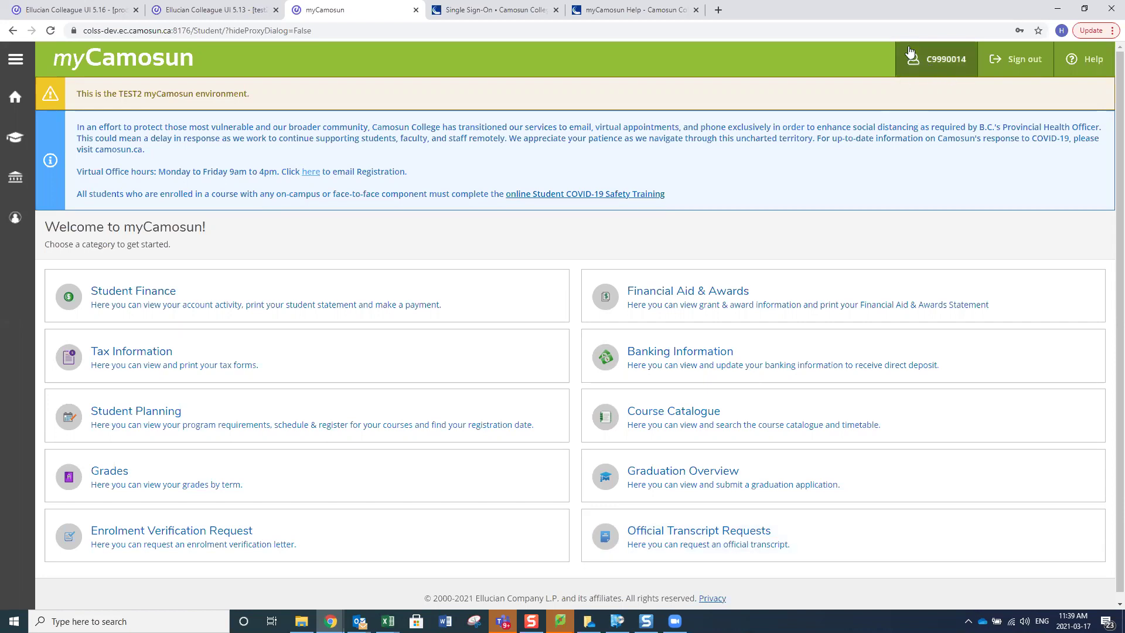
Open the signed-in account's user profile at the About Me details
click(962, 70)
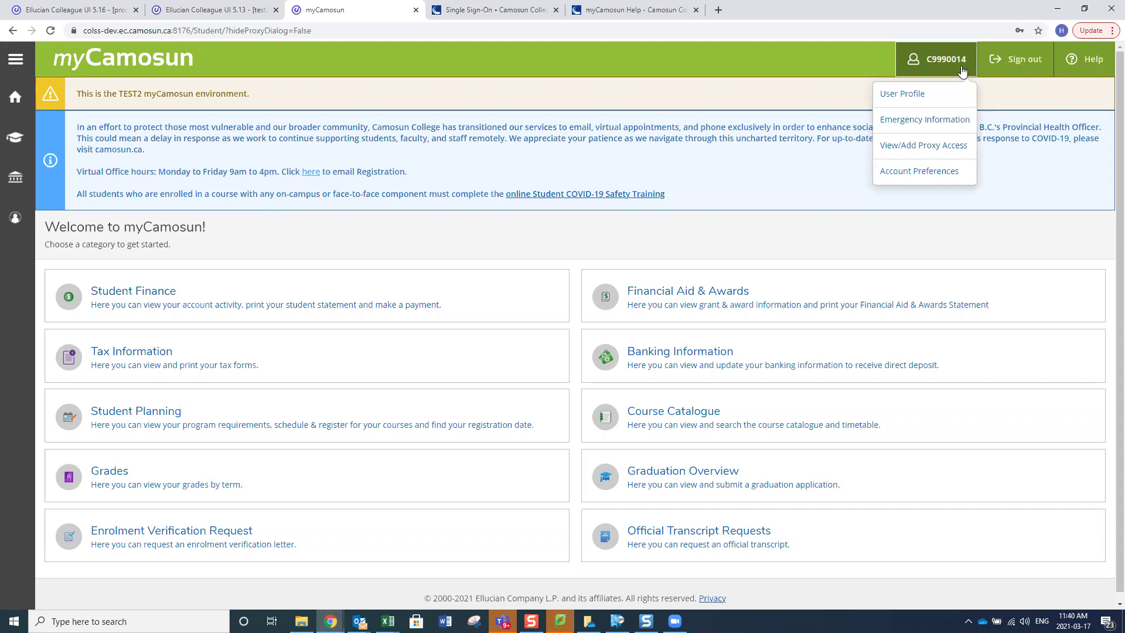
click(912, 103)
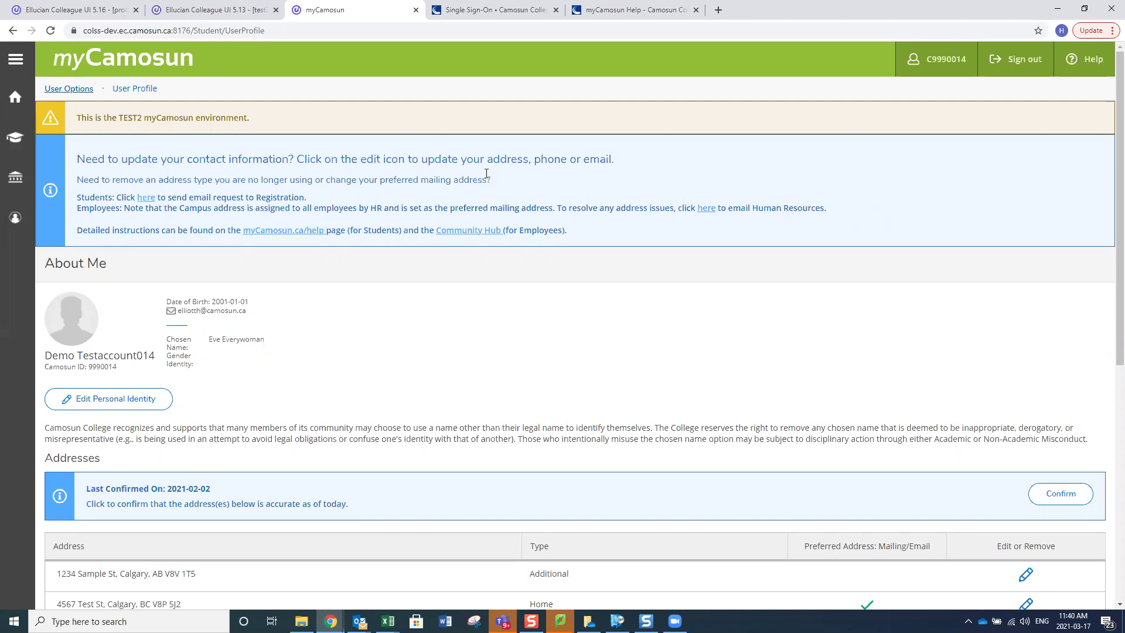
scroll(375, 300, down, 1)
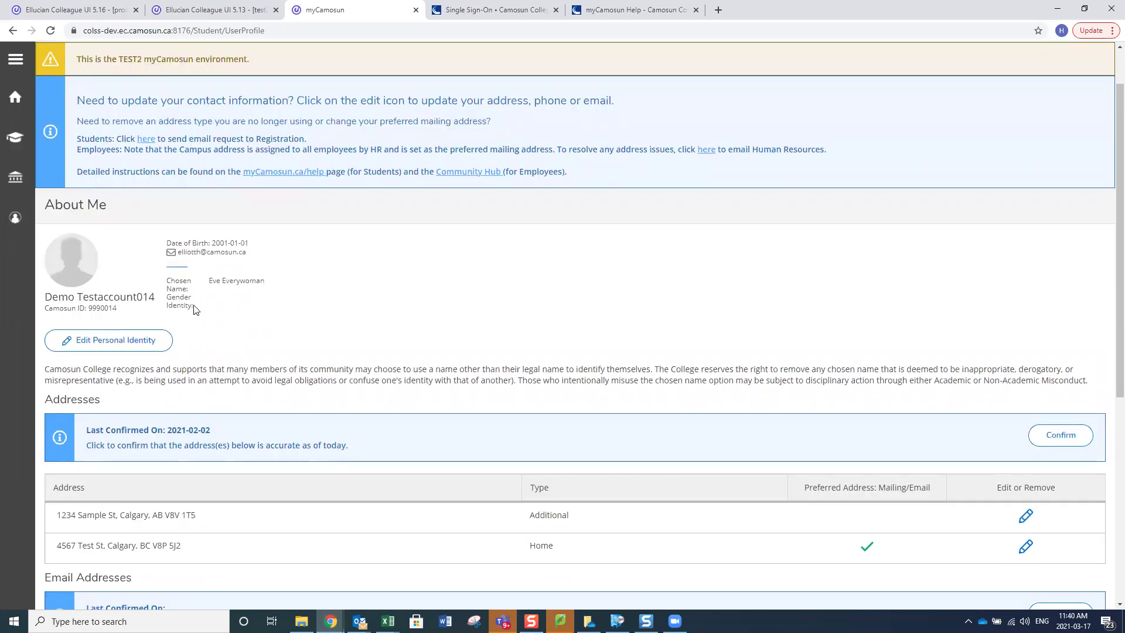
Examine the chosen name fields and gender identity options in the personal identity details, and close them without saving
click(139, 339)
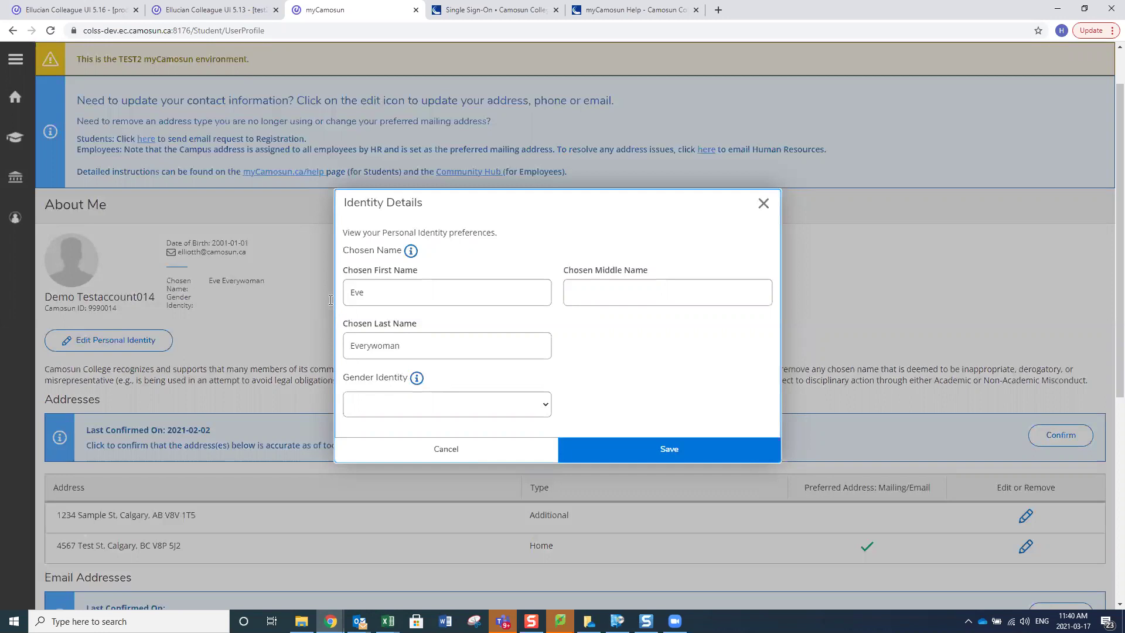
click(371, 295)
click(418, 346)
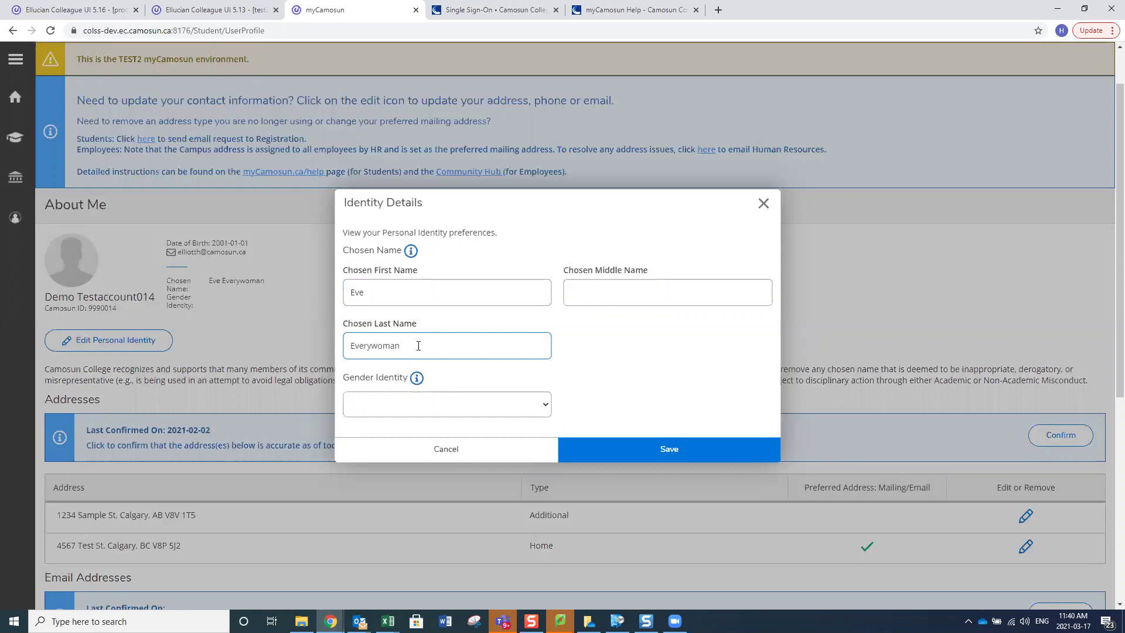
click(546, 408)
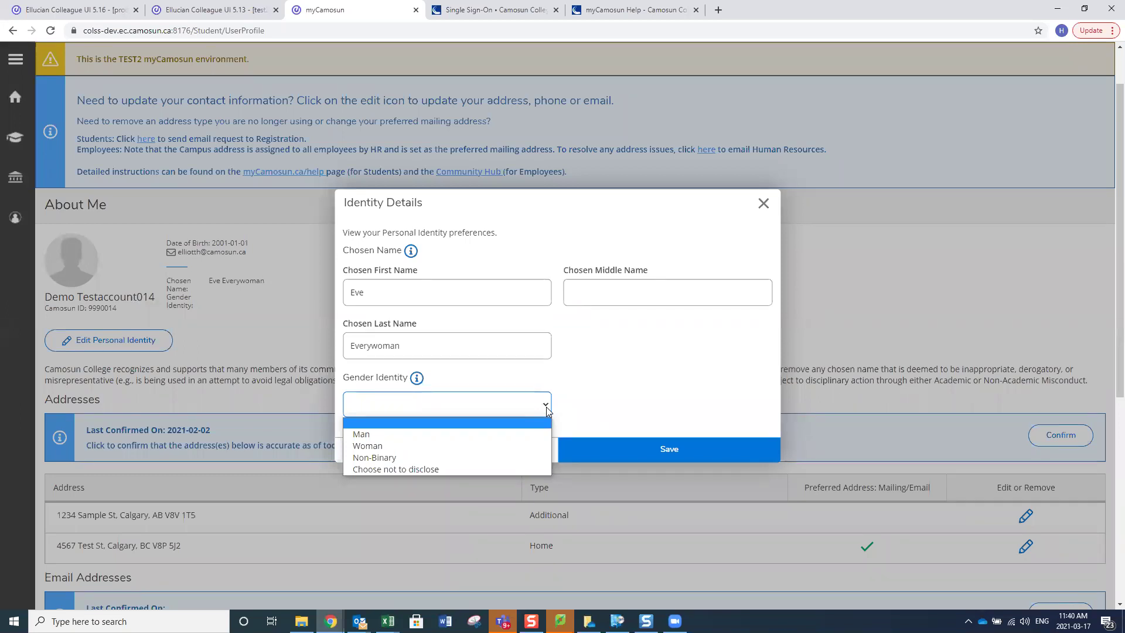
click(555, 427)
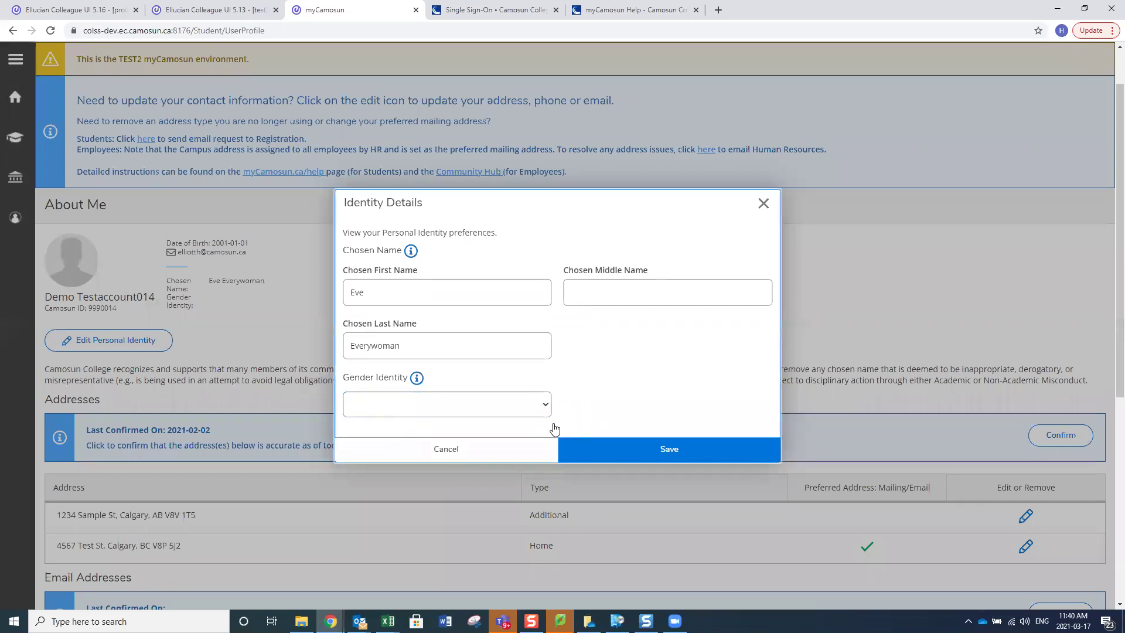
click(500, 448)
Replace the street name in the first line of the Additional type address and save the updated address
scroll(326, 419, down, 1)
scroll(326, 419, down, 1)
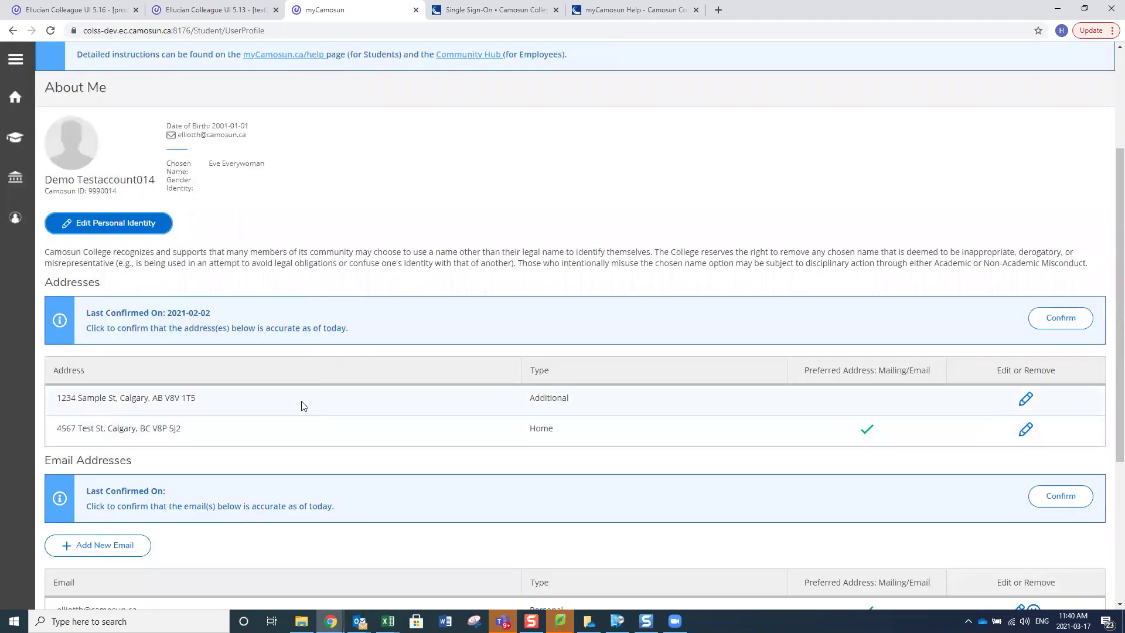
click(1027, 401)
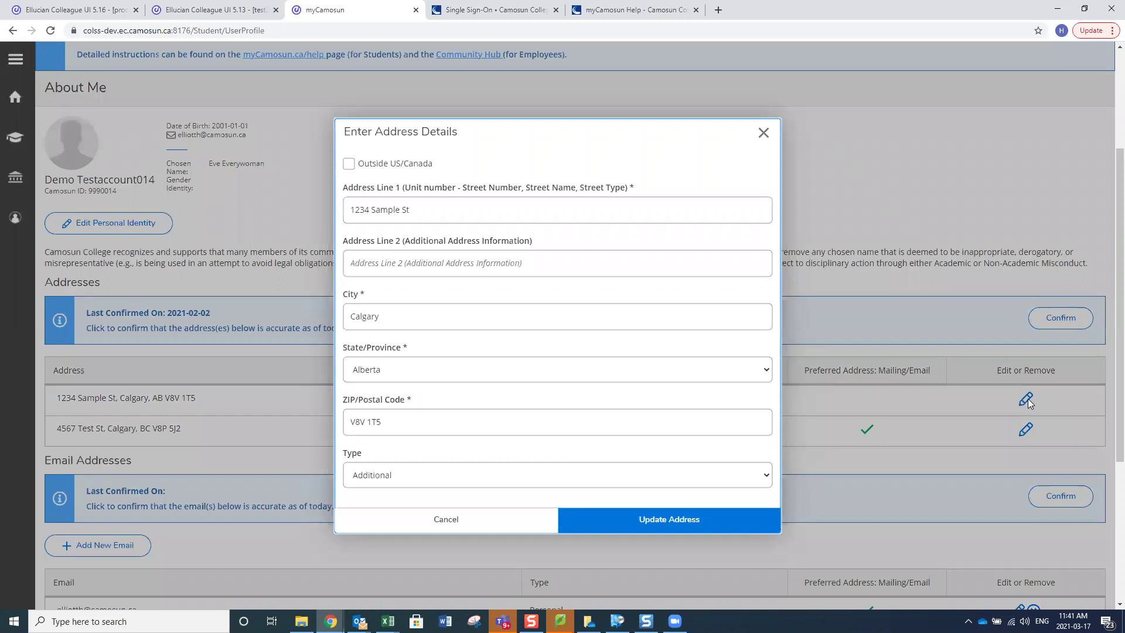
click(416, 209)
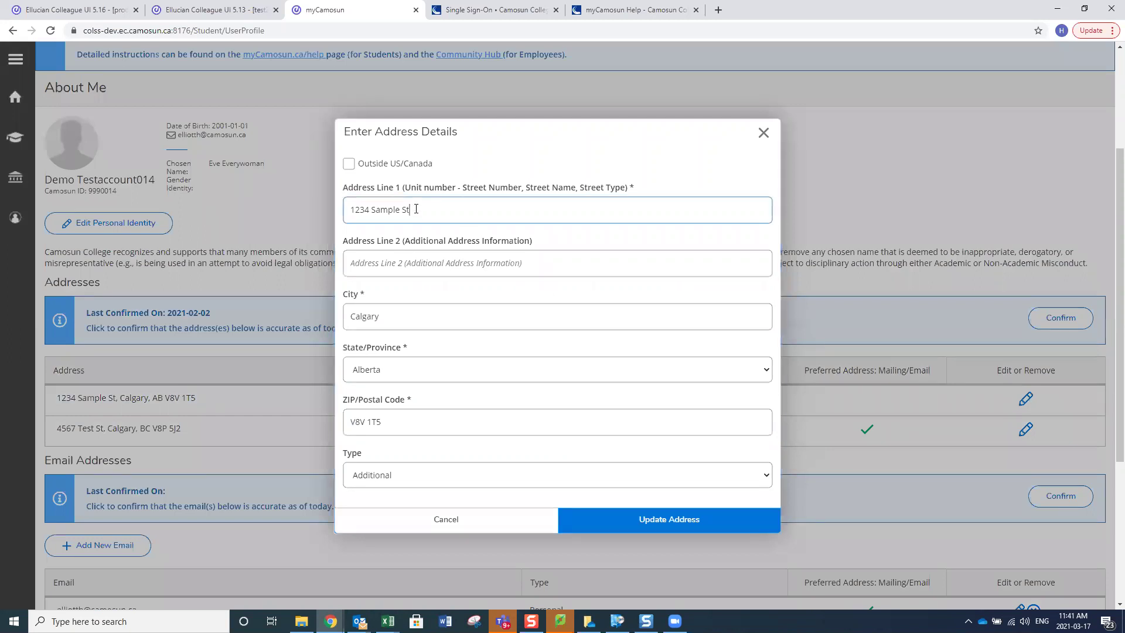
key(BackSpace)
key(BackSpace)
key(BackSpace)
key(BackSpace)
key(BackSpace)
key(BackSpace)
key(BackSpace)
key(BackSpace)
key(BackSpace)
text(Test Rd)
click(650, 526)
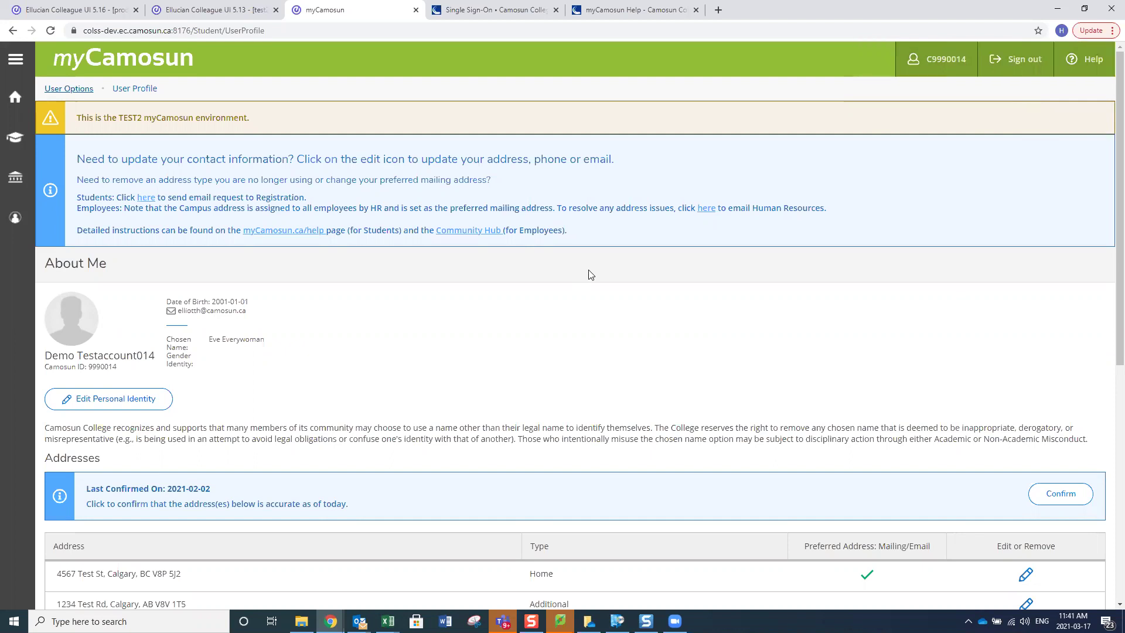
Review the address, email and phone number sections of the user profile, including their confirm, edit and remove options
scroll(579, 289, down, 1)
scroll(579, 288, down, 3)
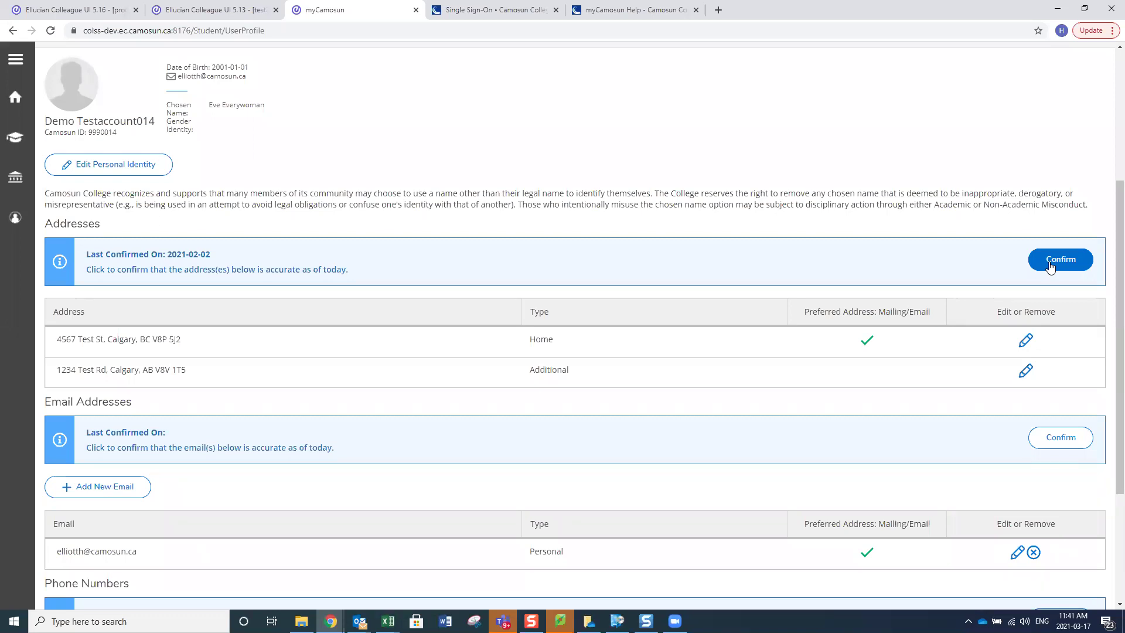
scroll(938, 353, down, 3)
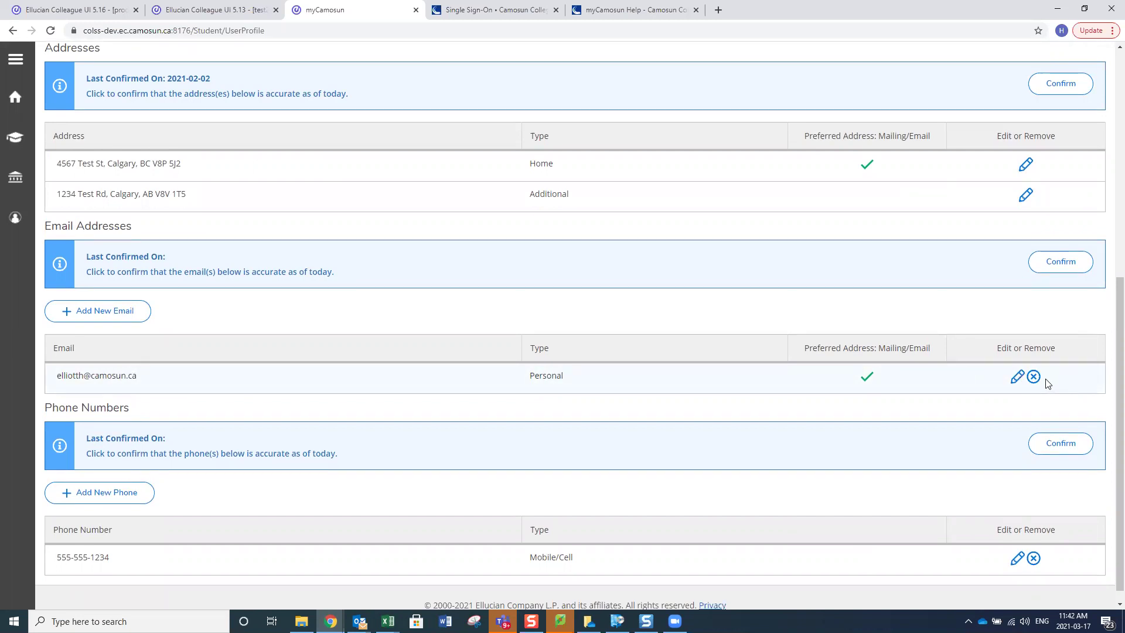
scroll(1048, 385, down, 1)
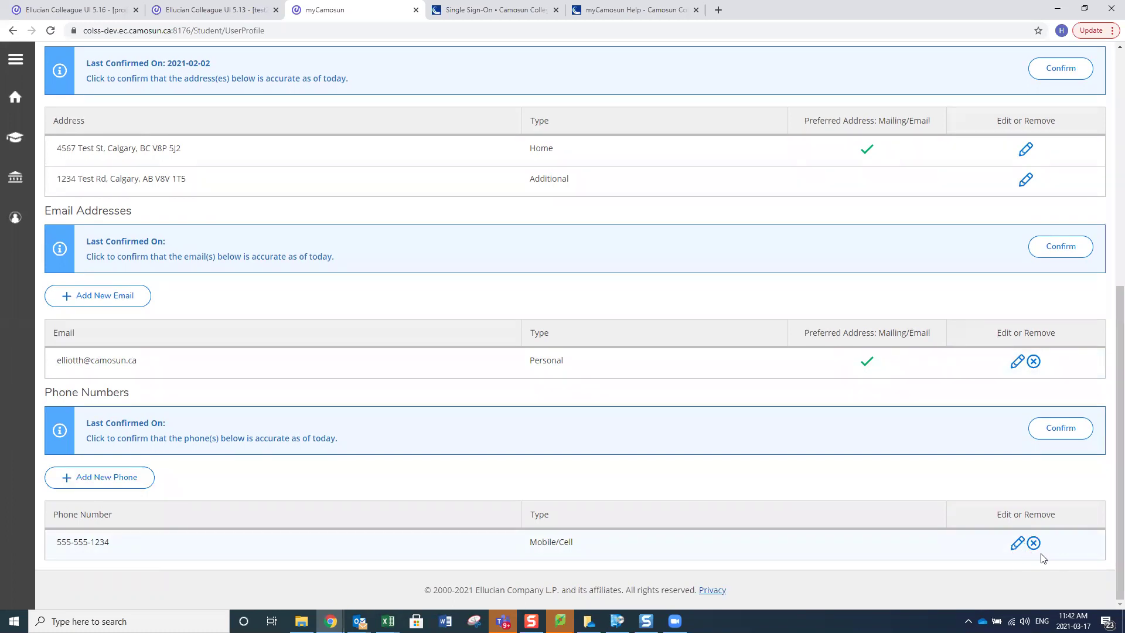
scroll(956, 521, up, 5)
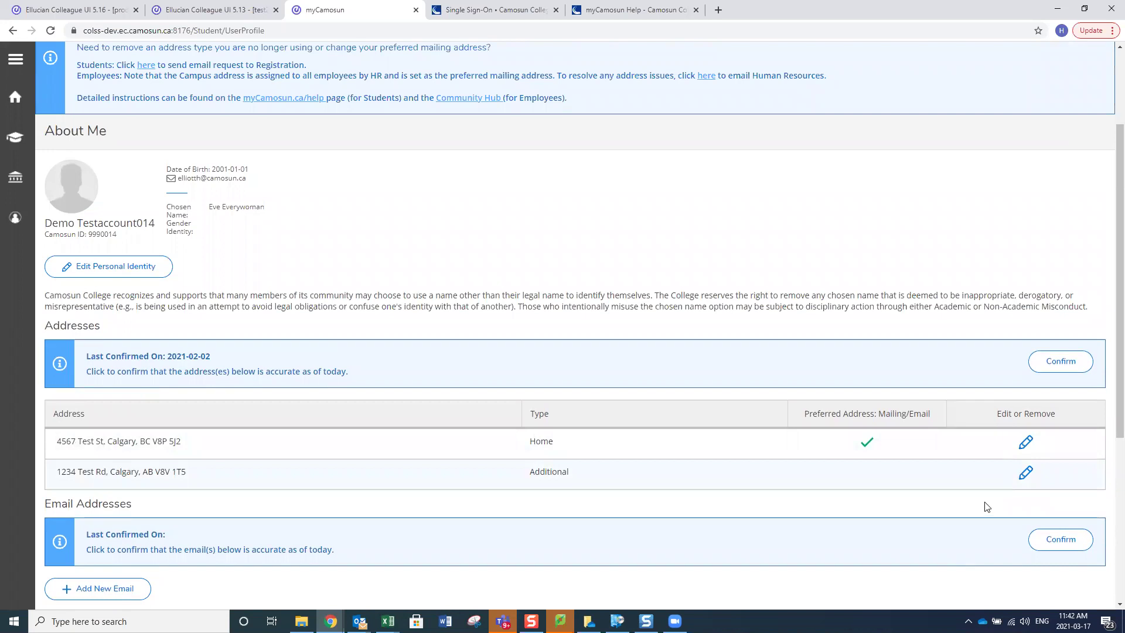
scroll(986, 507, up, 3)
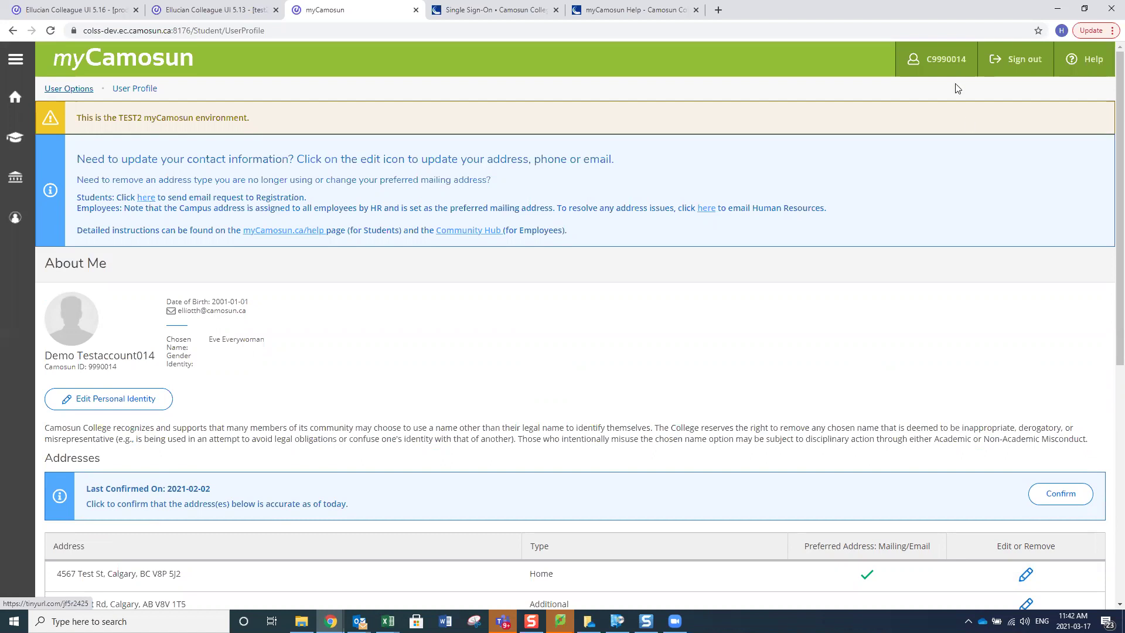
Open the account's emergency information and review the listed emergency contact
click(946, 63)
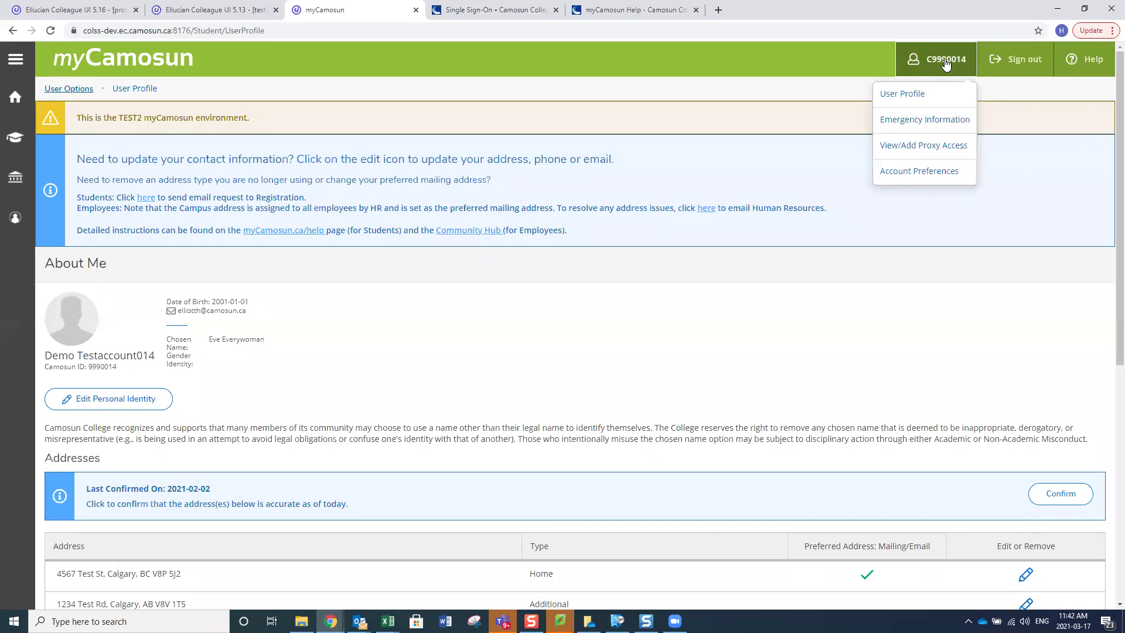
click(940, 124)
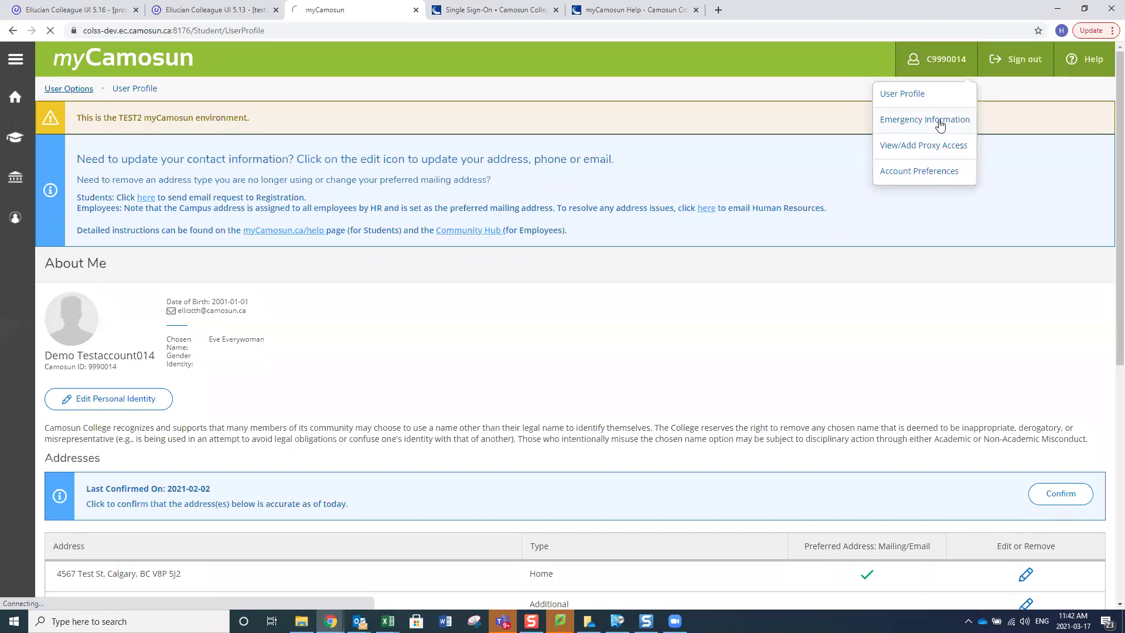
scroll(816, 279, down, 1)
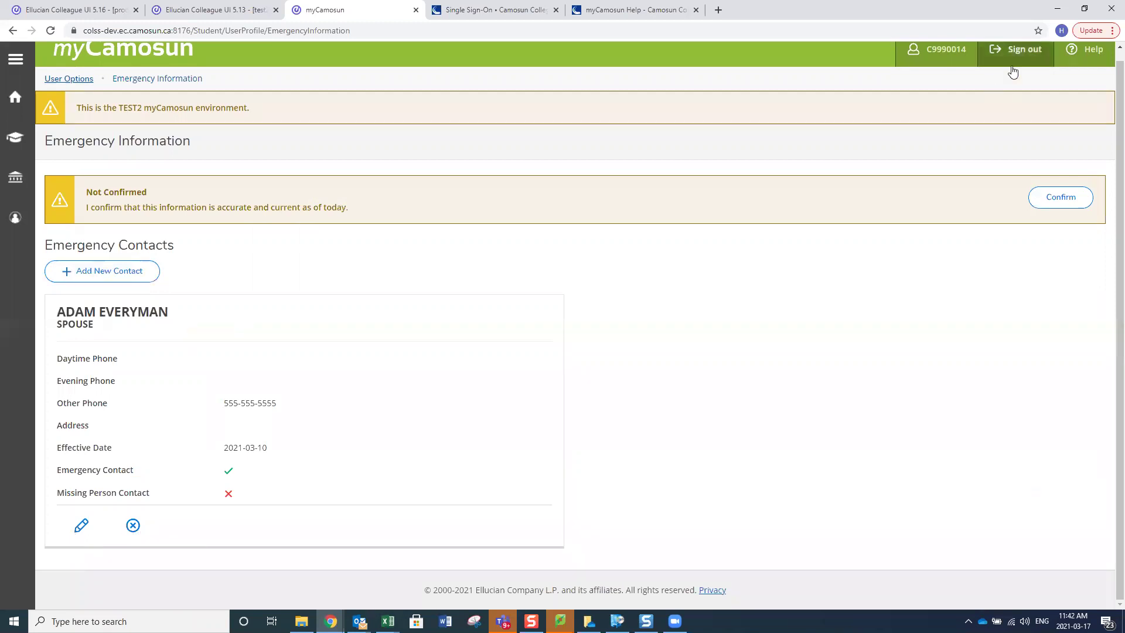
Open the proxy access page and choose Add a New Proxy as the proxy, dismissing the email notification
click(941, 50)
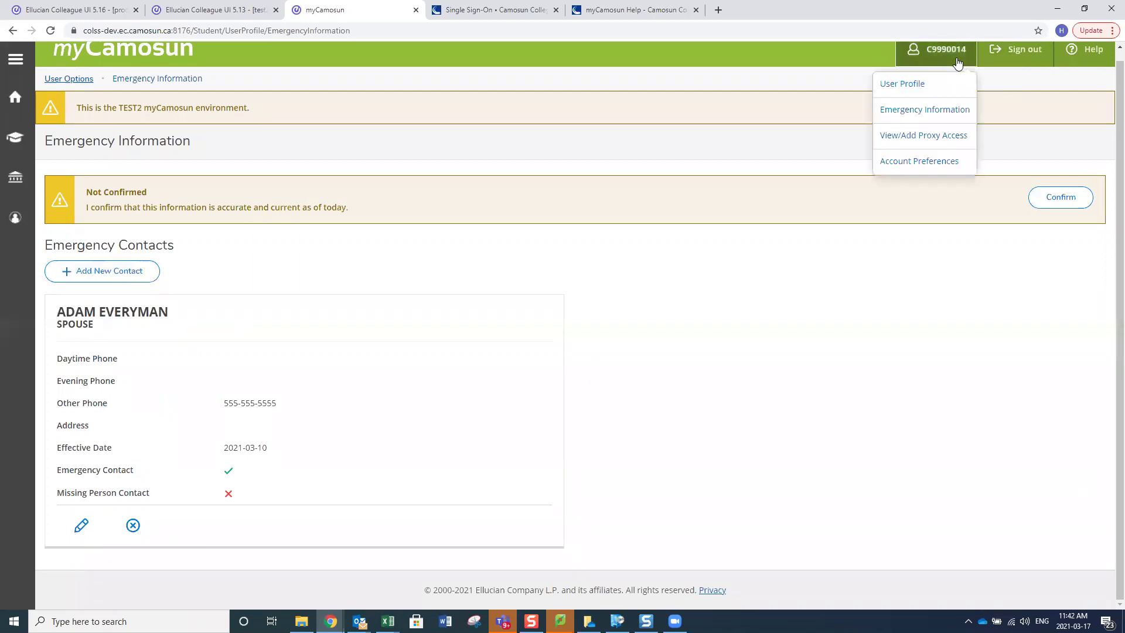
click(934, 138)
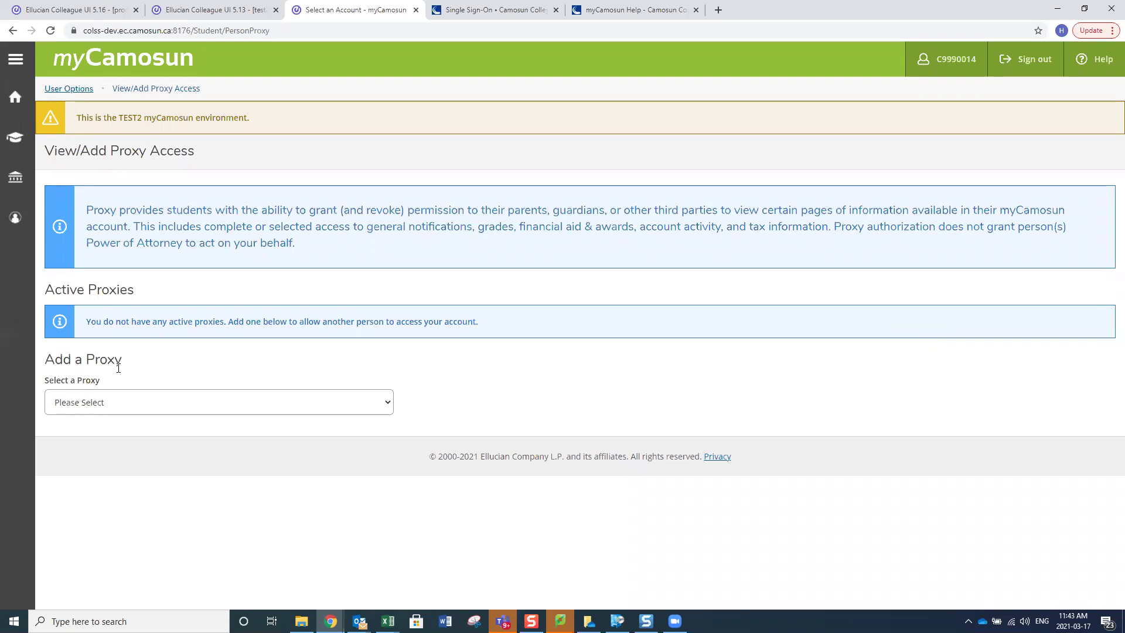
click(386, 406)
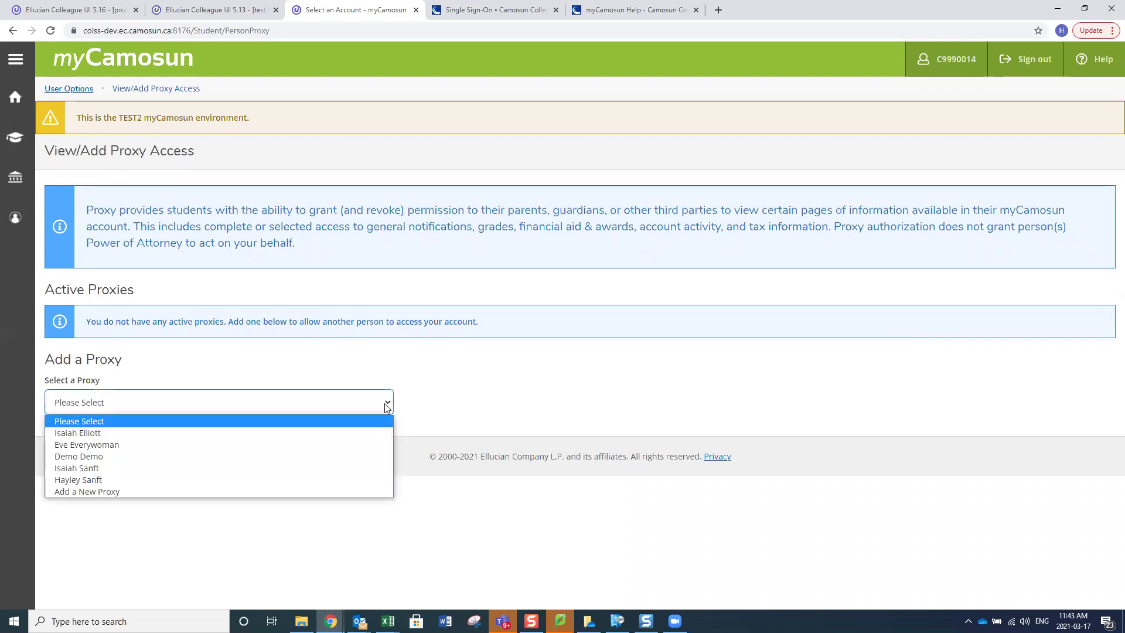
click(140, 492)
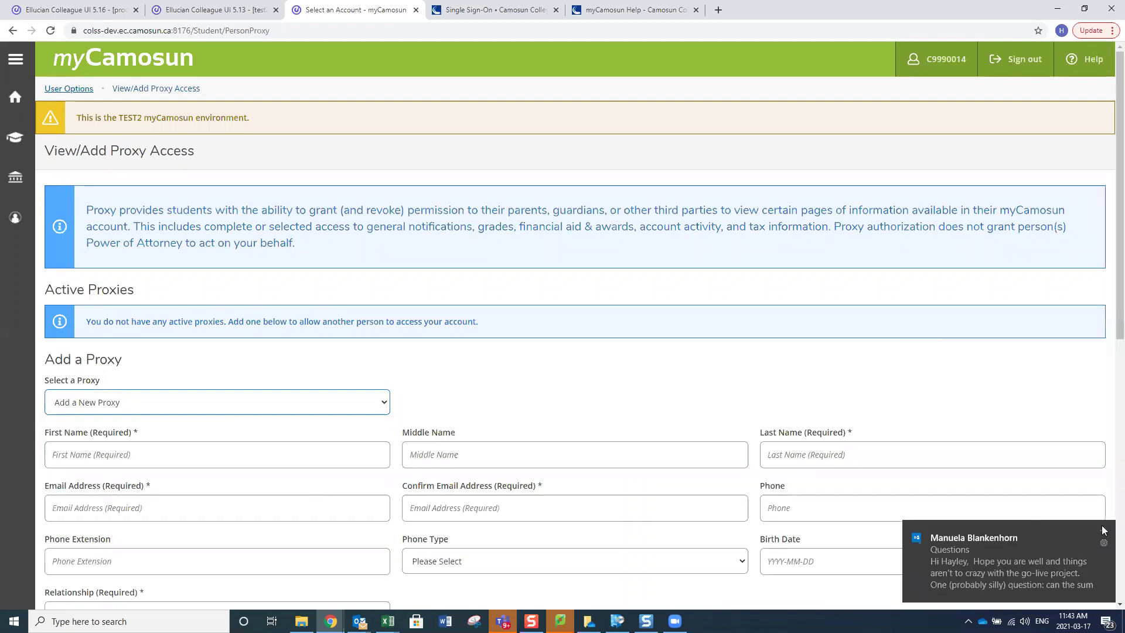
click(1103, 530)
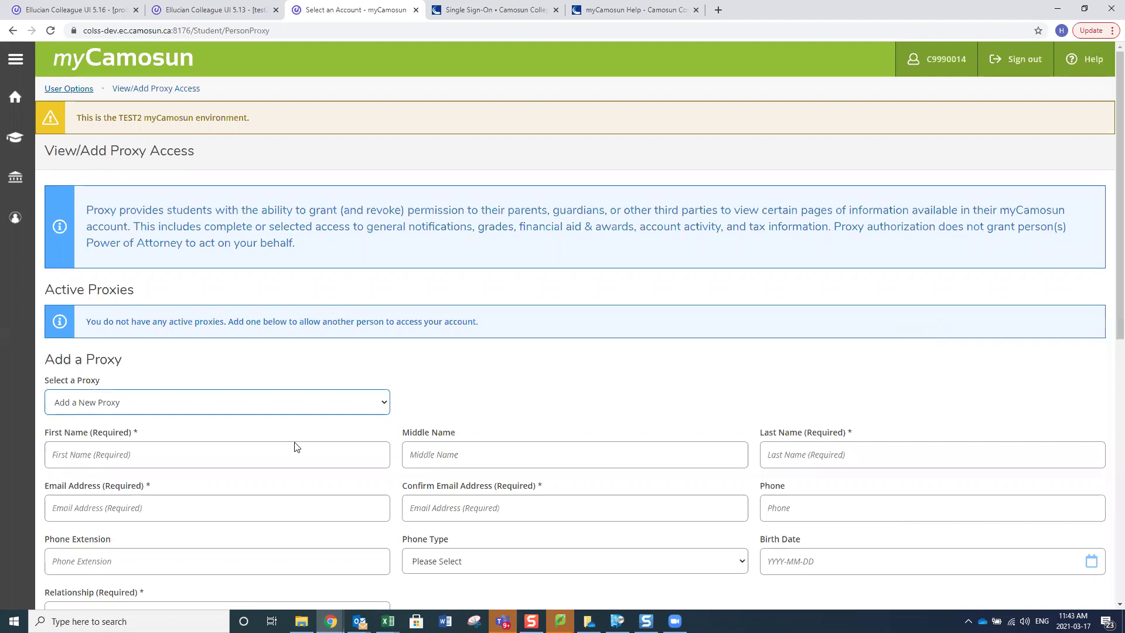
Examine the new proxy's personal detail fields and the available relationship options
scroll(296, 447, down, 2)
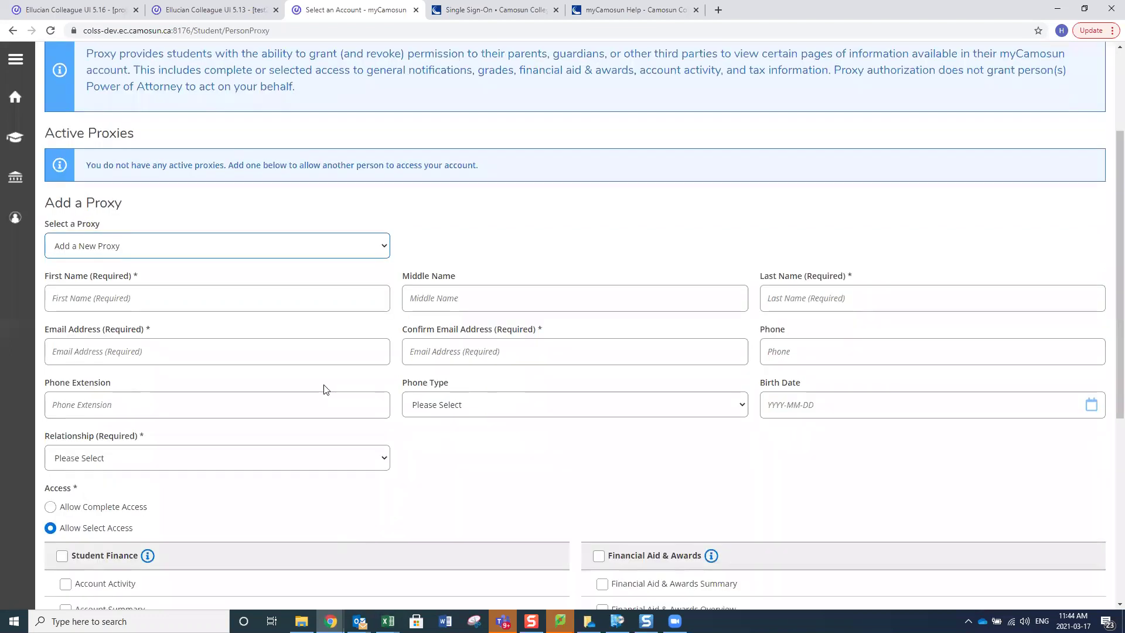
scroll(324, 389, down, 1)
click(385, 381)
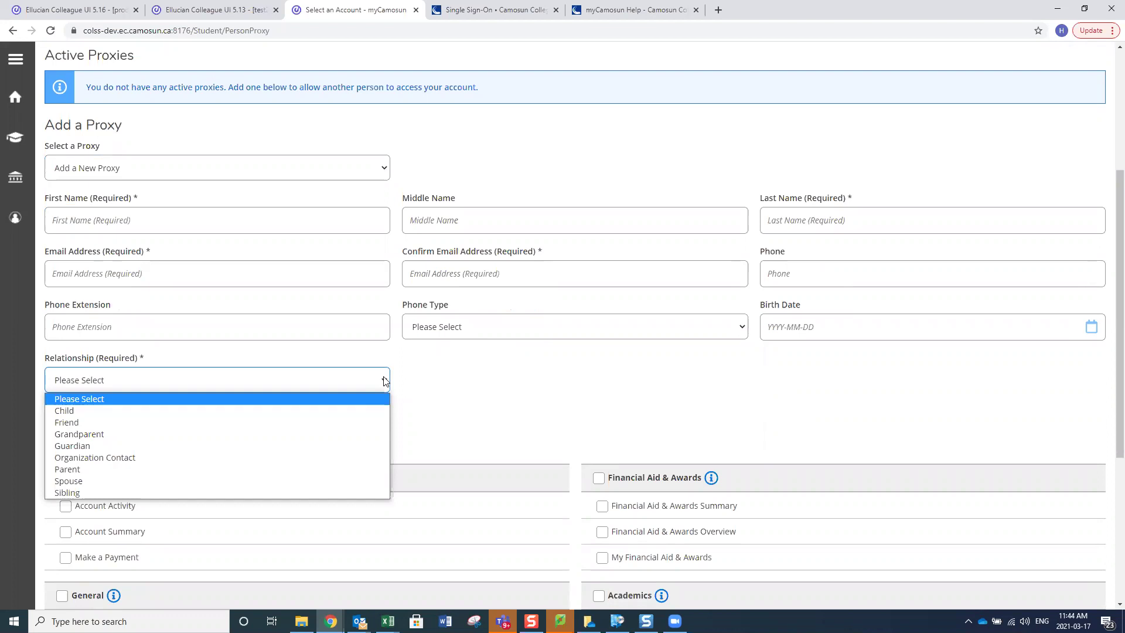
click(426, 387)
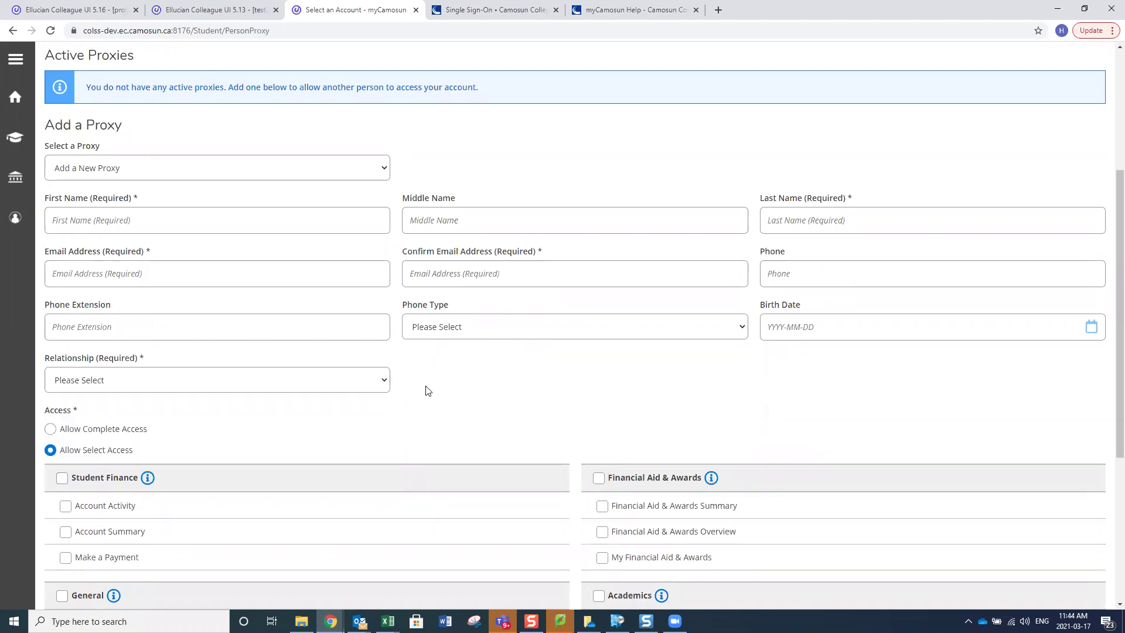
Give the new proxy select access to every page except Account Activity, Financial Aid & Awards Overview and My Financial Aid & Awards
scroll(398, 397, down, 3)
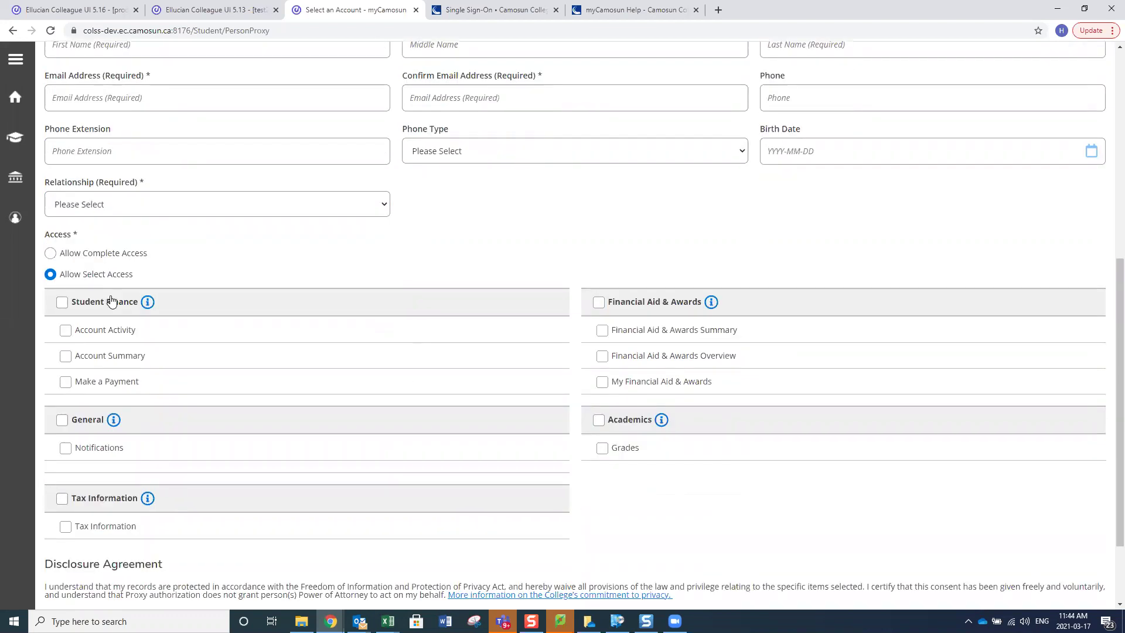
click(50, 254)
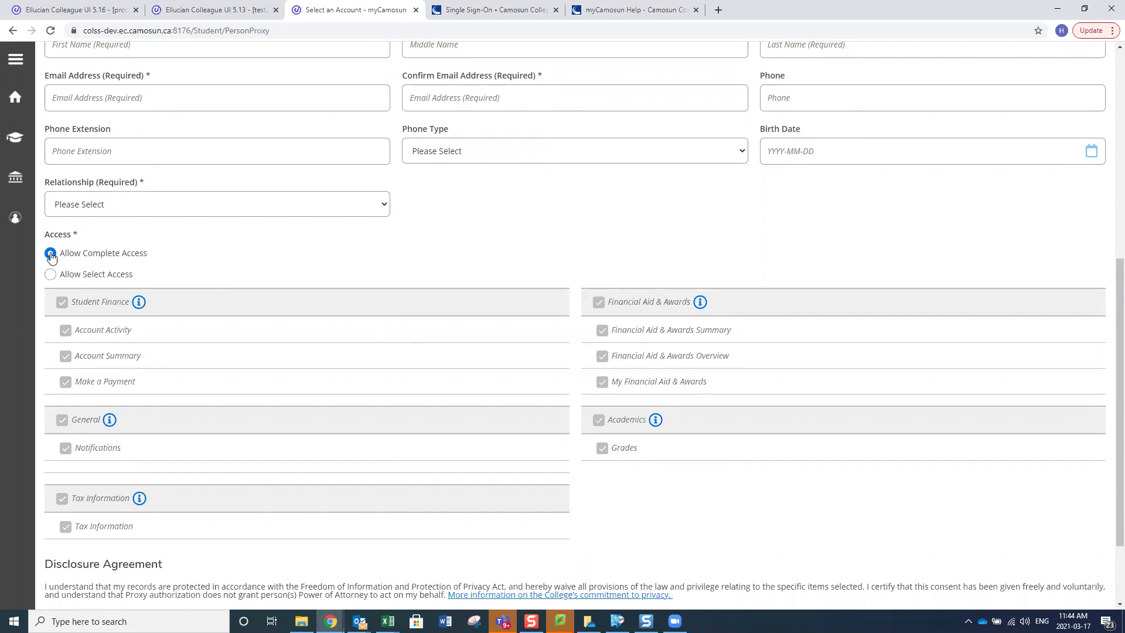
click(50, 274)
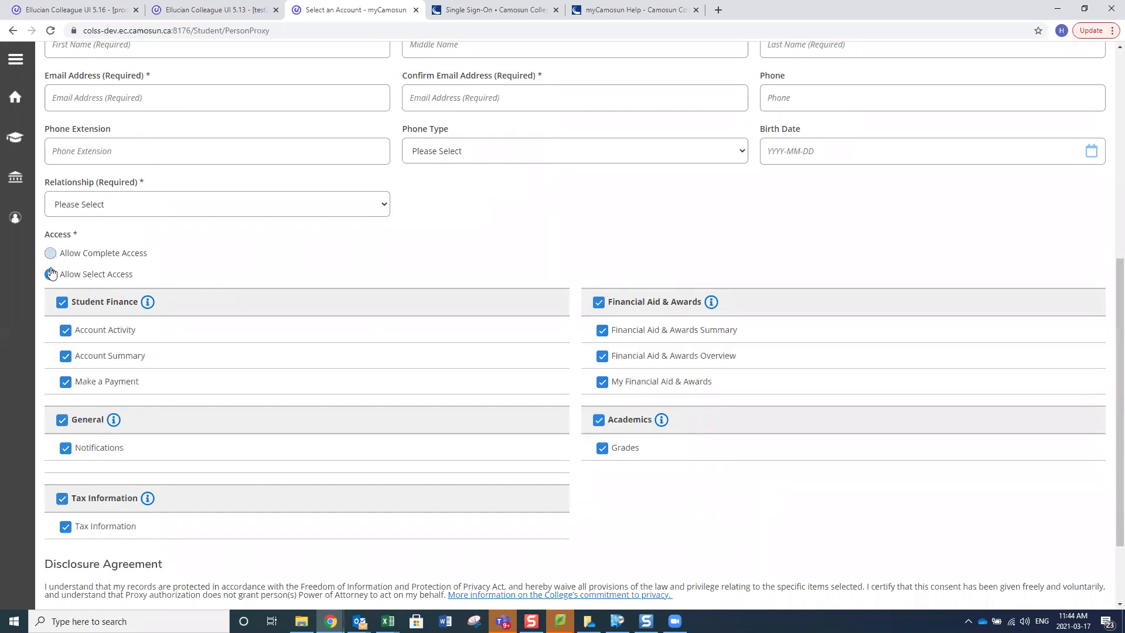
click(65, 330)
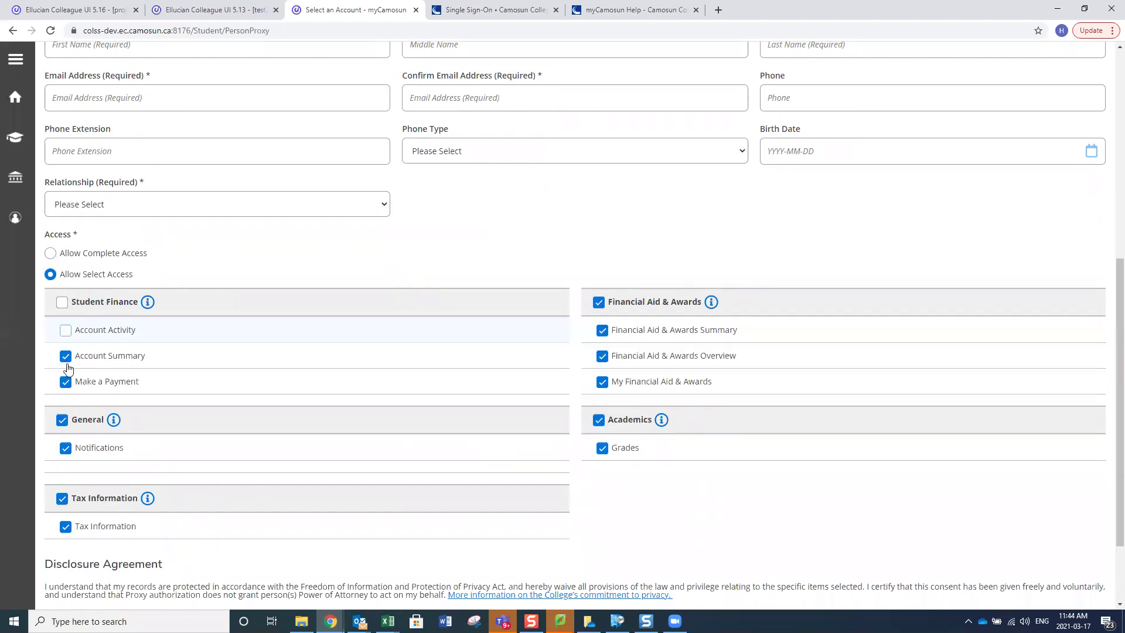
click(603, 382)
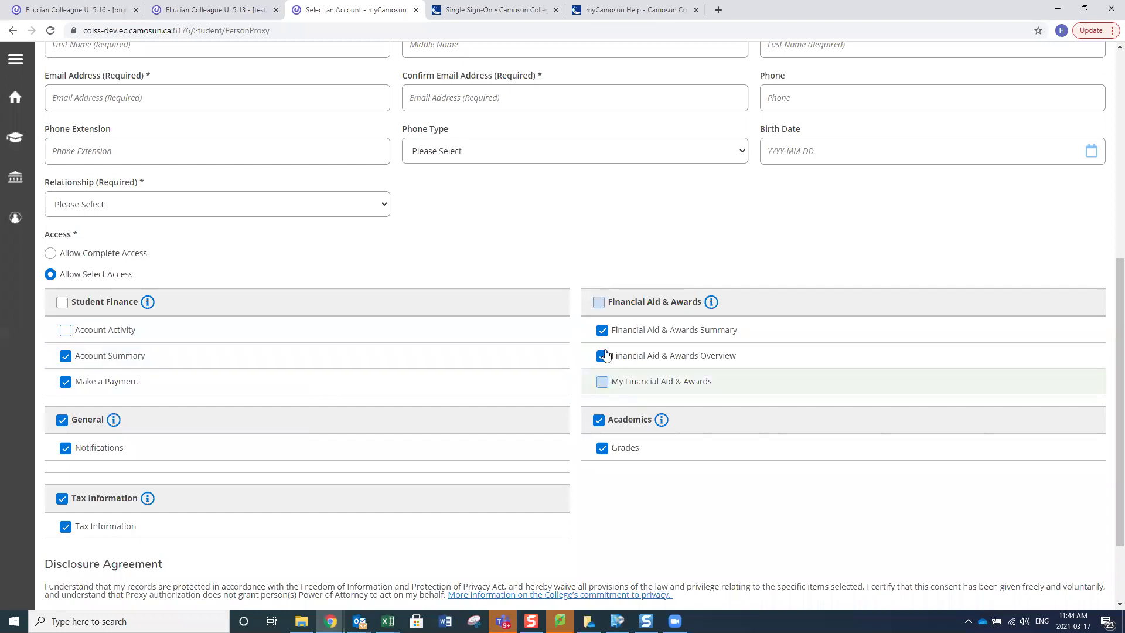
click(604, 358)
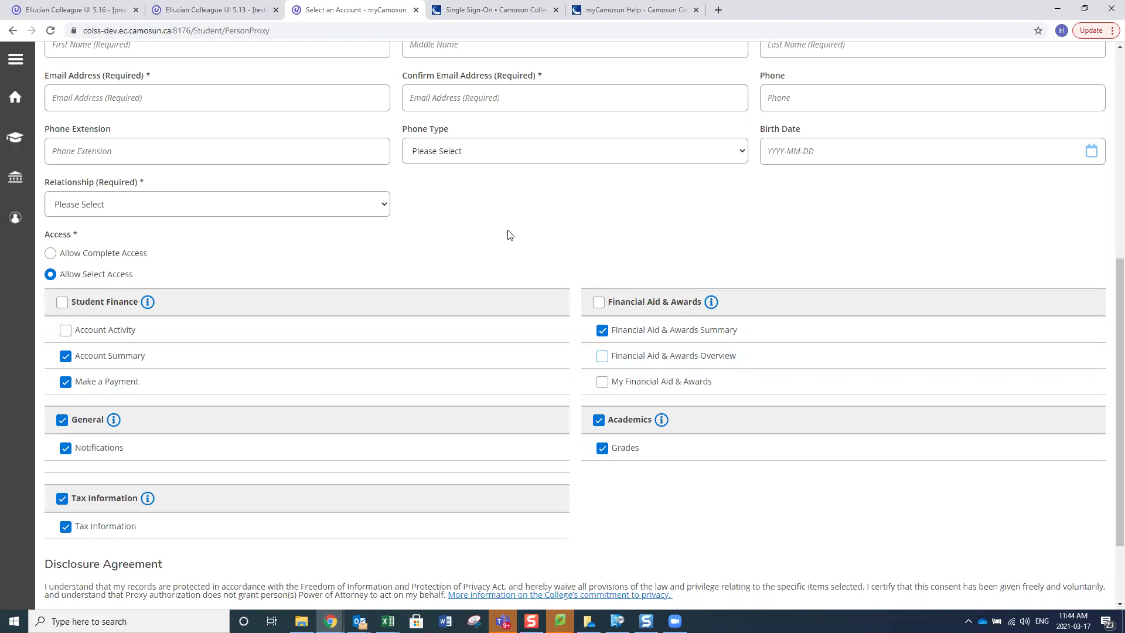
Authorize the institution to disclose information to this party in the proxy form's Disclosure Agreement, dismissing the email notification
scroll(309, 381, down, 2)
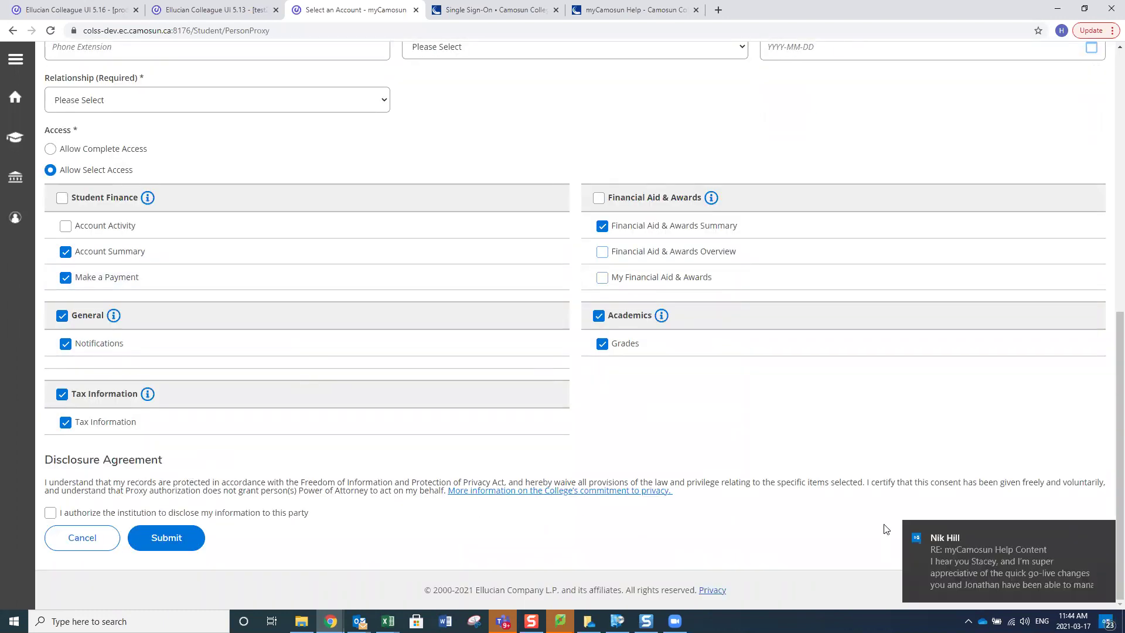
click(1106, 533)
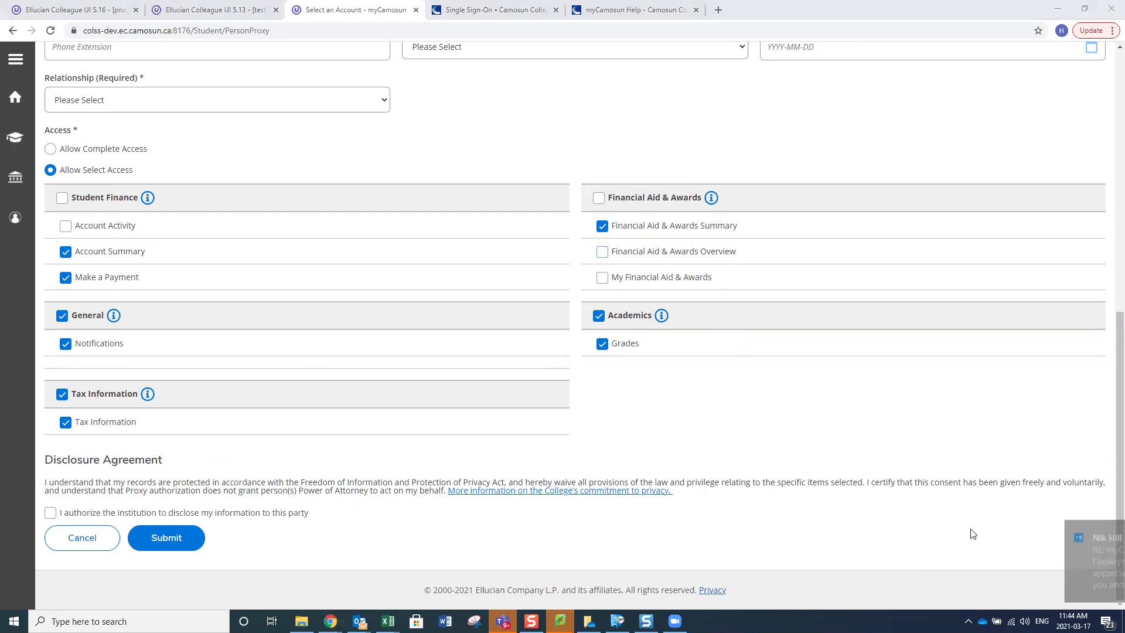
click(50, 514)
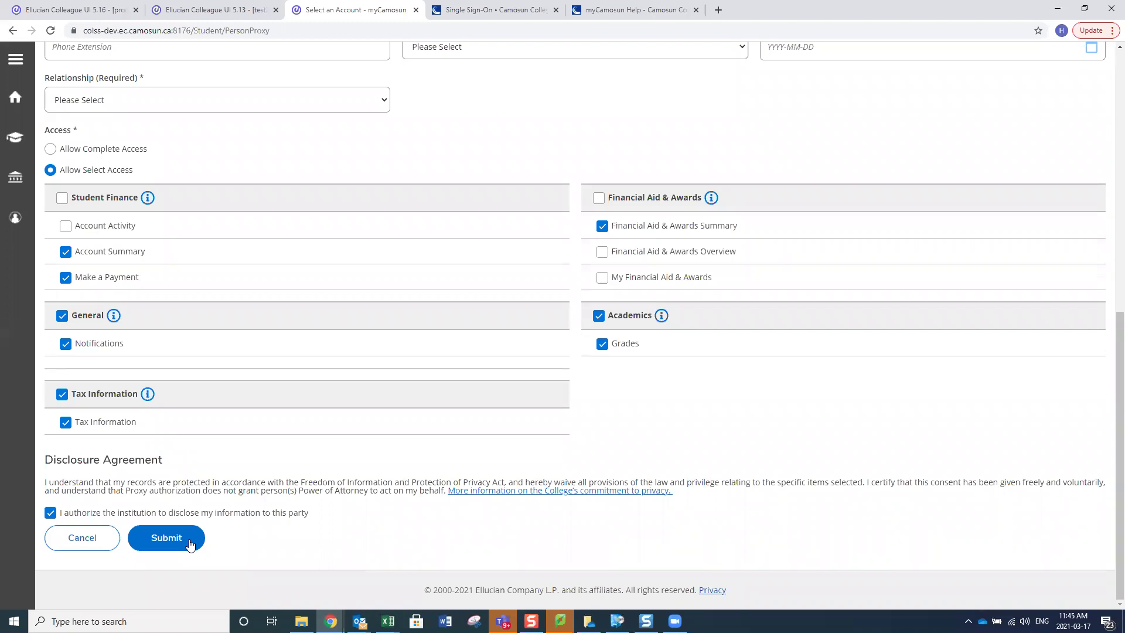
scroll(335, 547, up, 3)
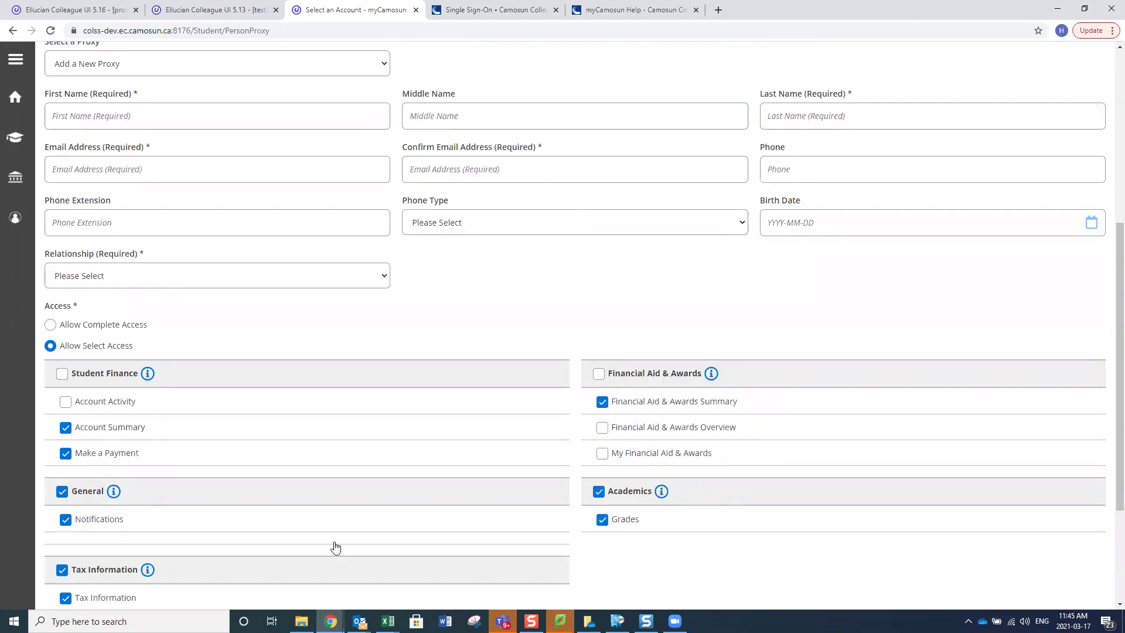
scroll(335, 547, up, 6)
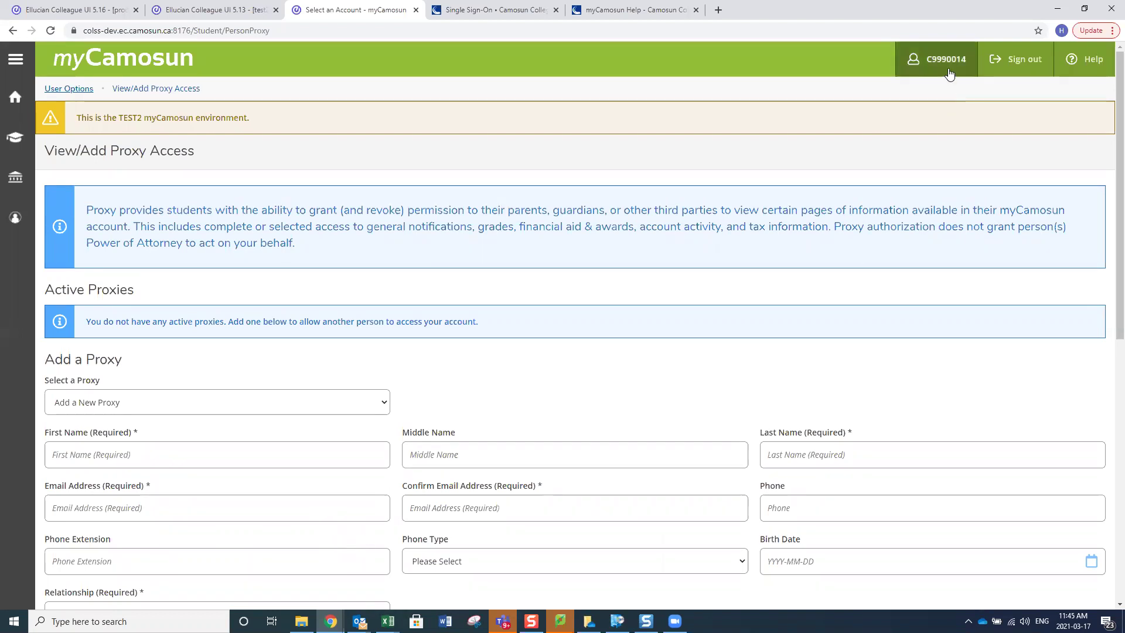
Return to the home page and review the full list of Academics pages in the site navigation
click(18, 104)
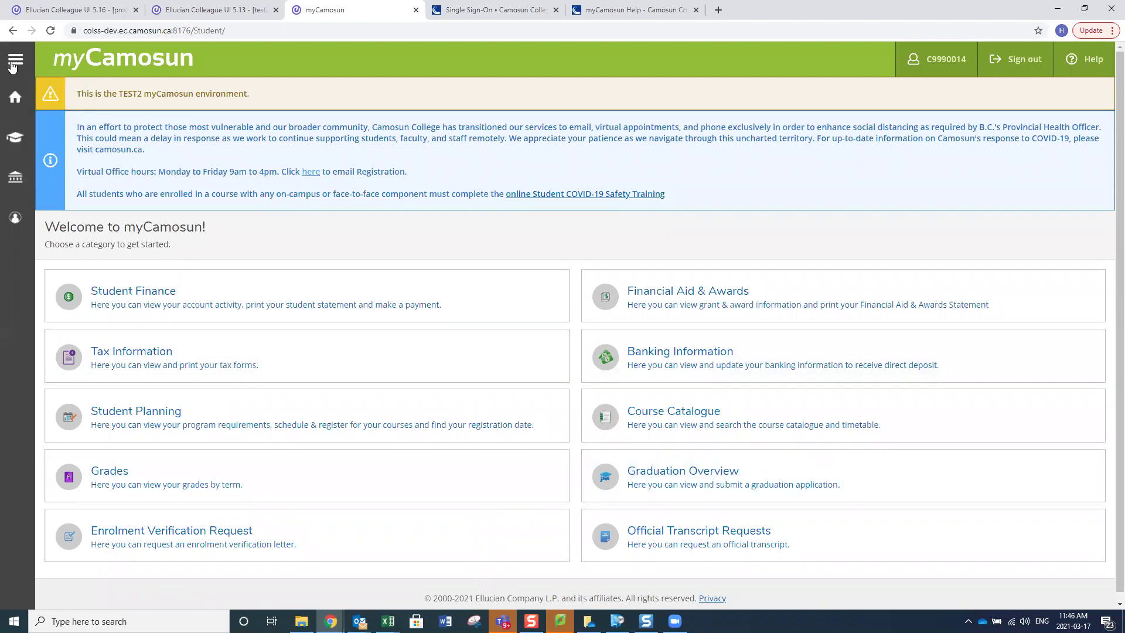
click(15, 60)
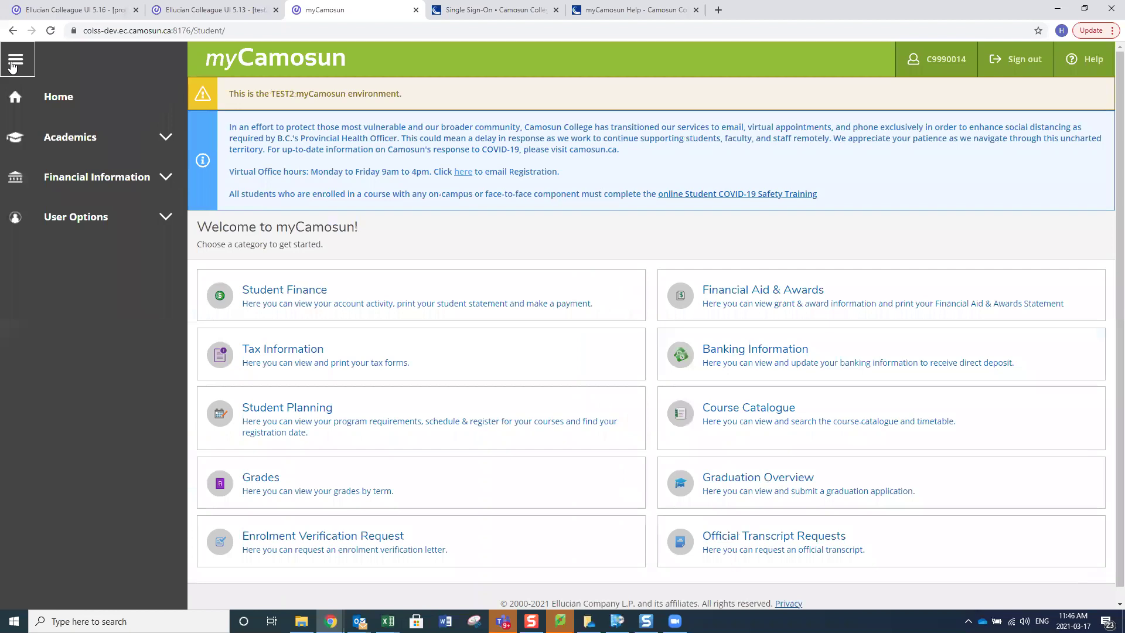
click(165, 140)
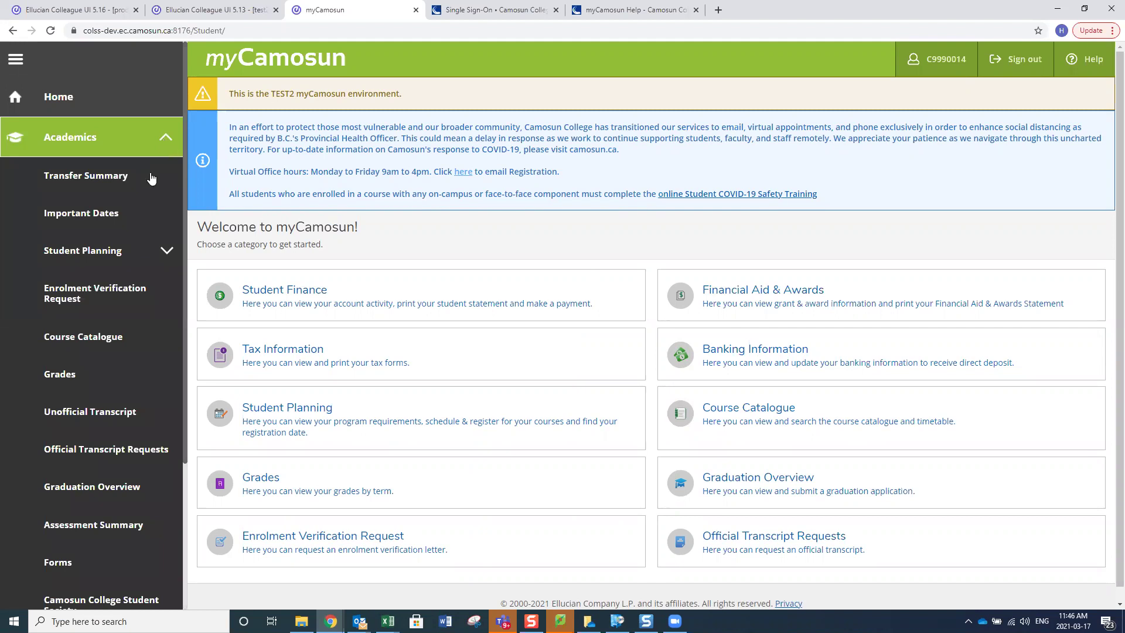
scroll(125, 324, down, 1)
scroll(126, 326, down, 3)
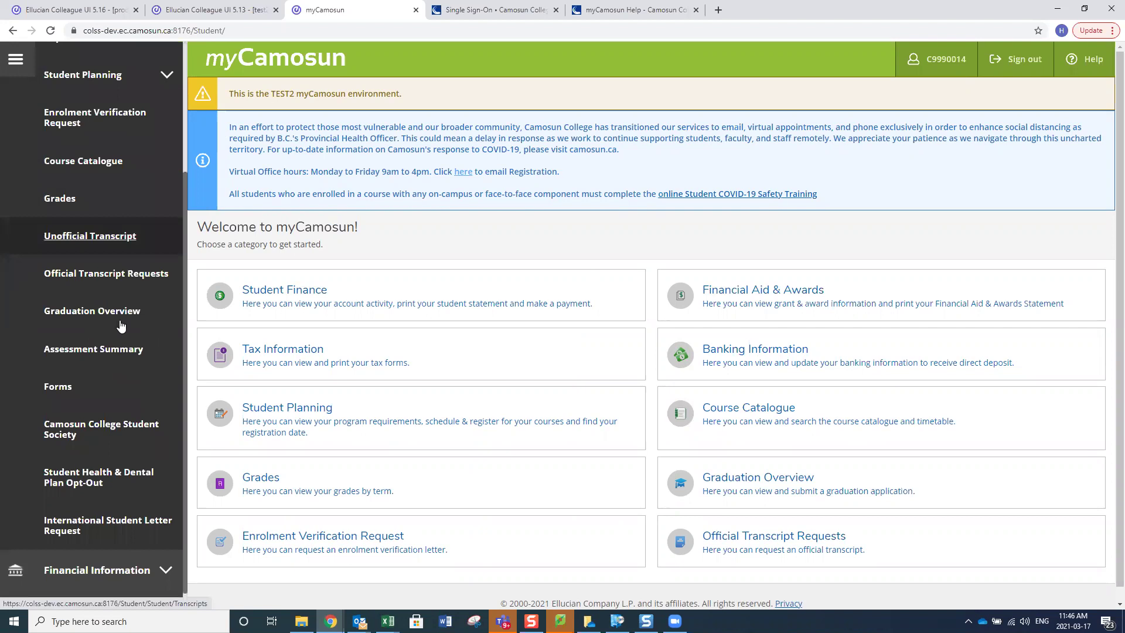
scroll(120, 326, down, 1)
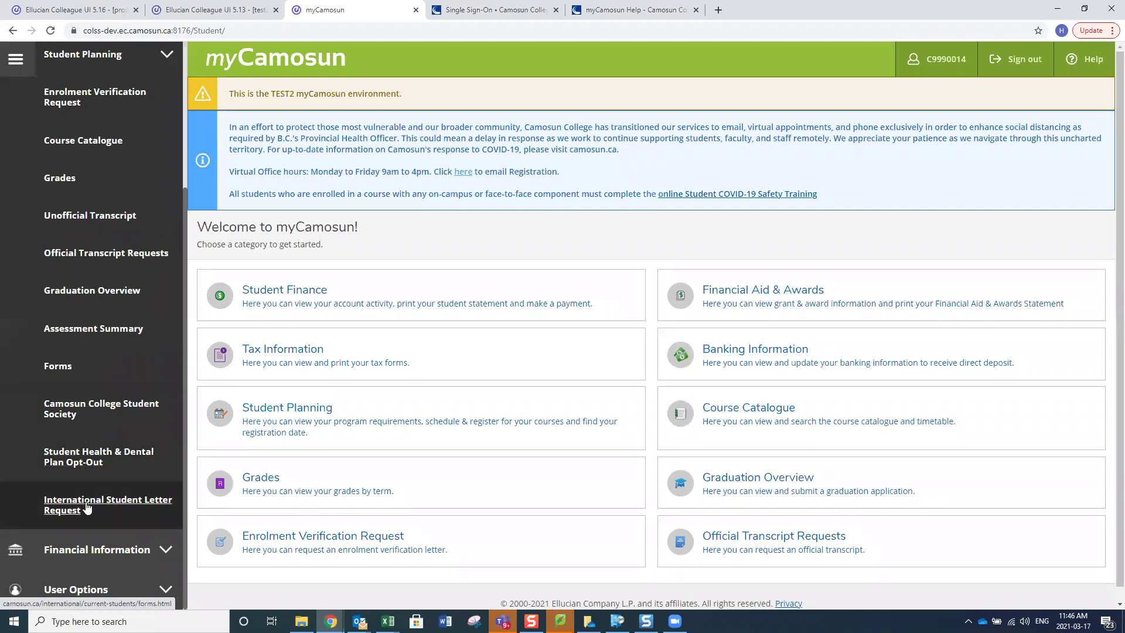
scroll(88, 503, up, 4)
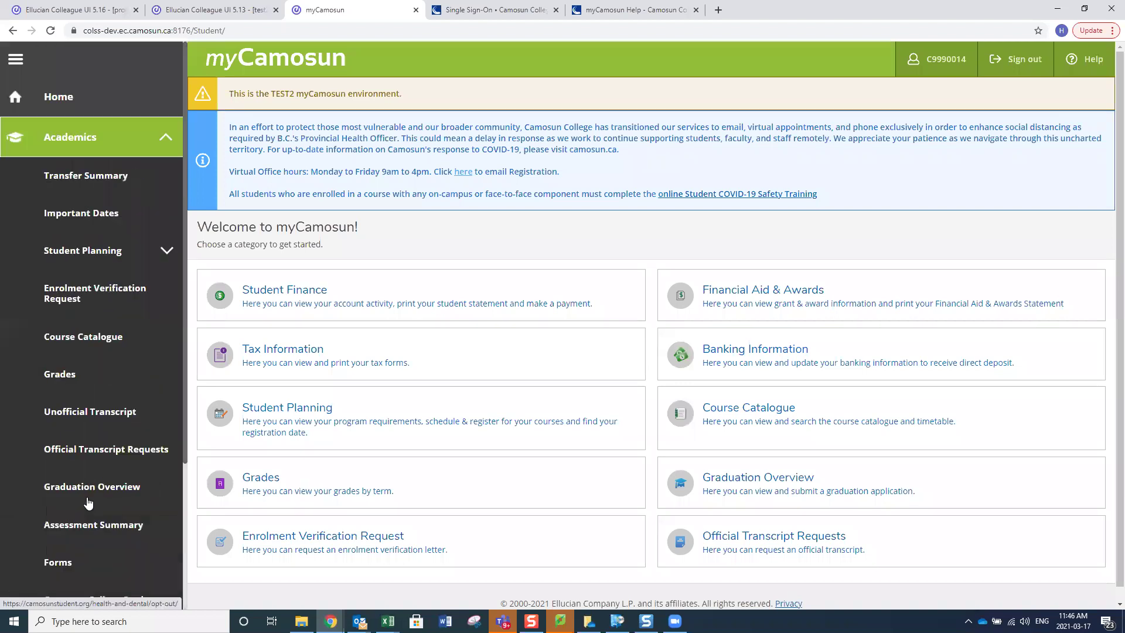
click(160, 139)
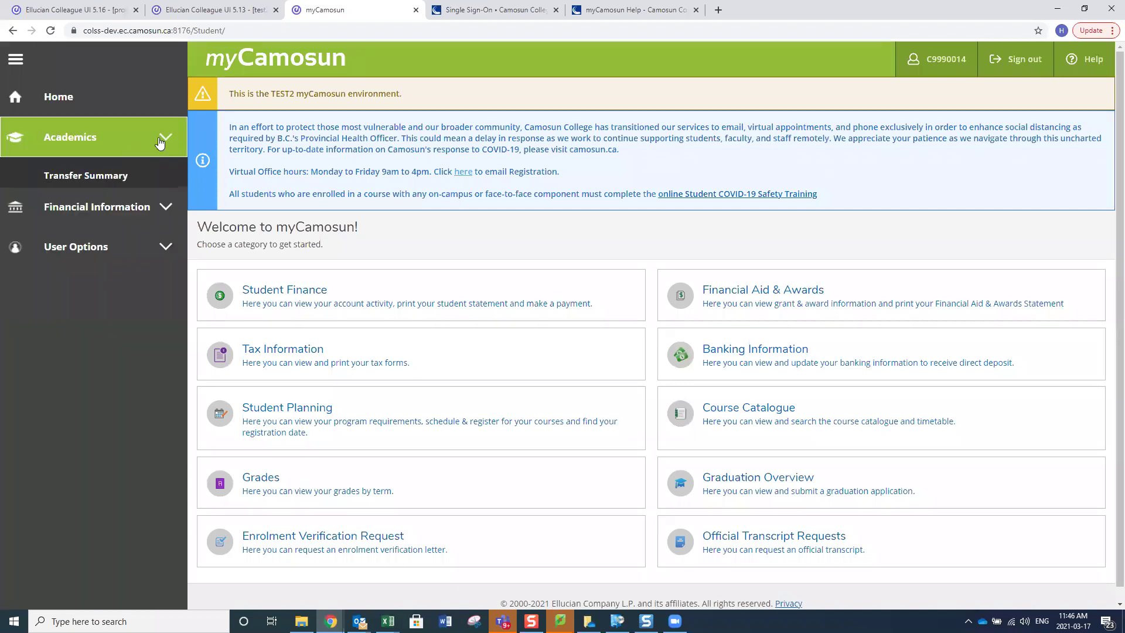
click(15, 59)
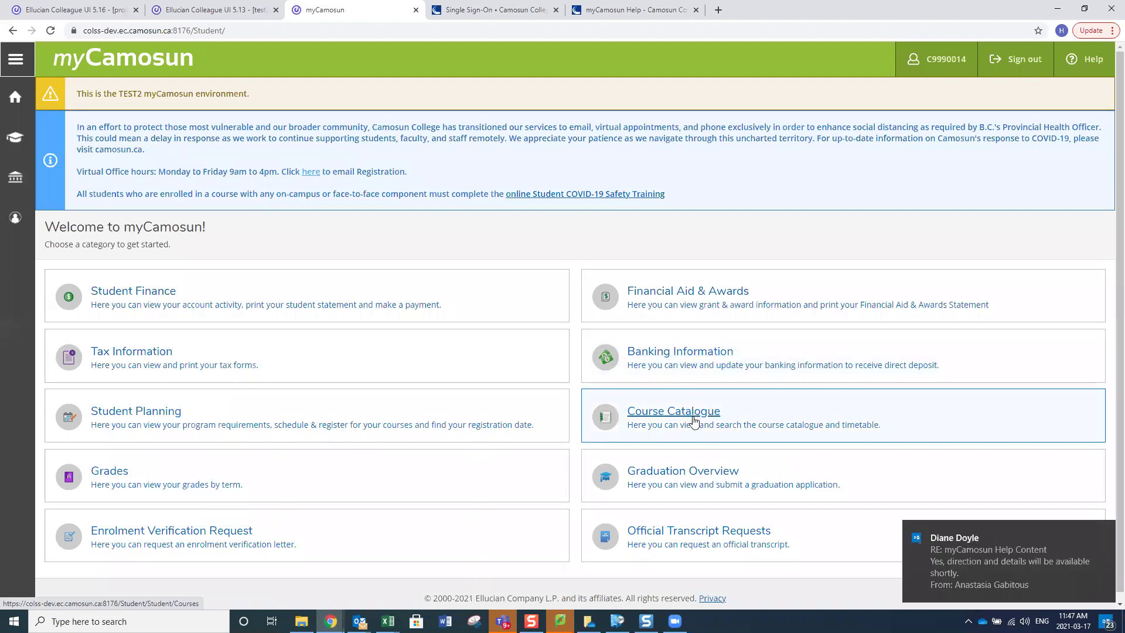
Dismiss the email notification and look at the Academics page list once more before collapsing the navigation
click(1097, 535)
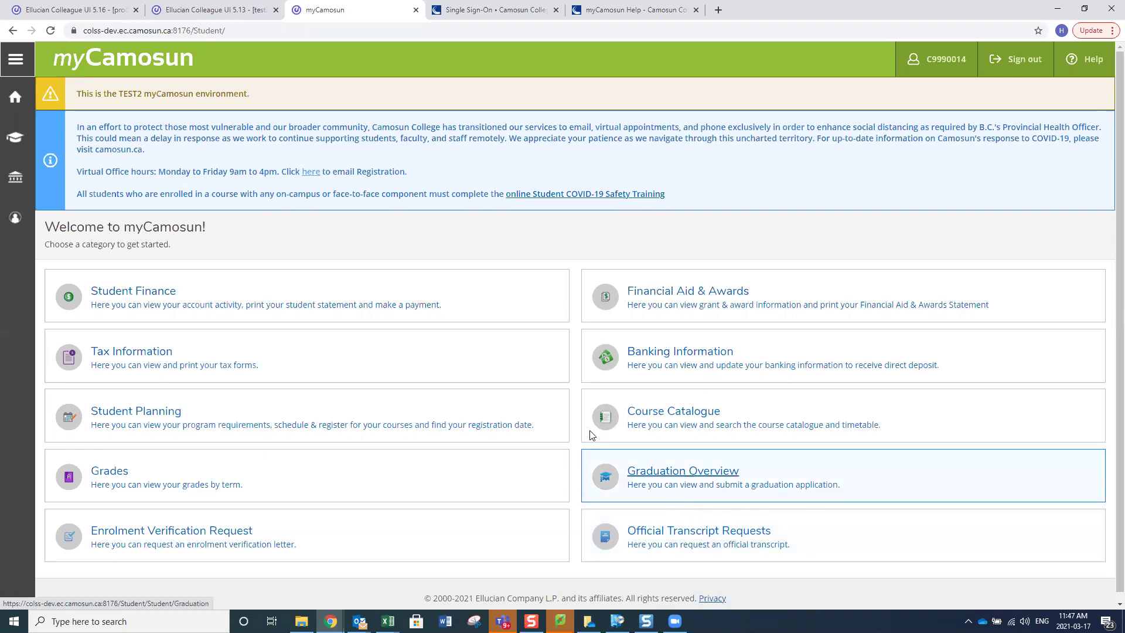
click(10, 61)
click(146, 144)
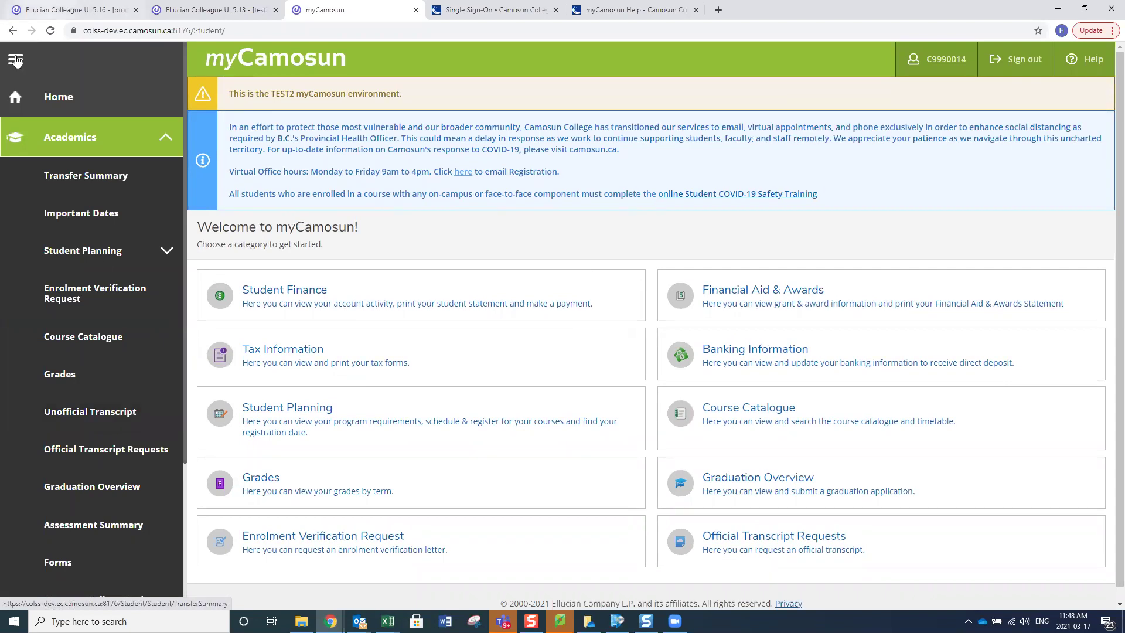
click(21, 65)
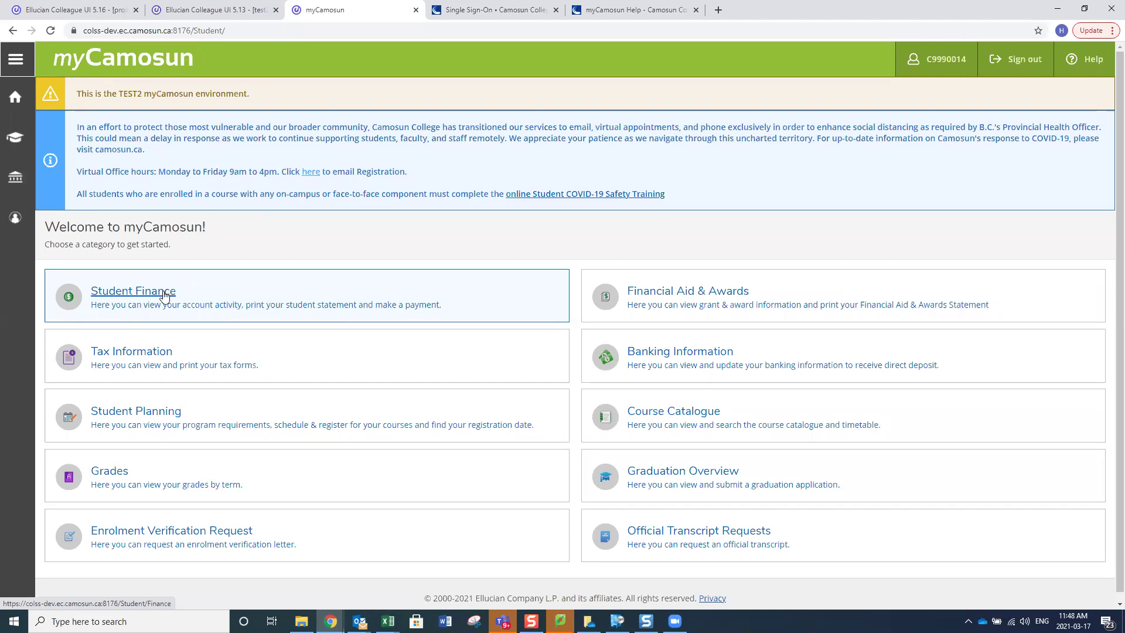
Open the Student Finance account summary and view the account activity for the 2021 Winter term
click(165, 294)
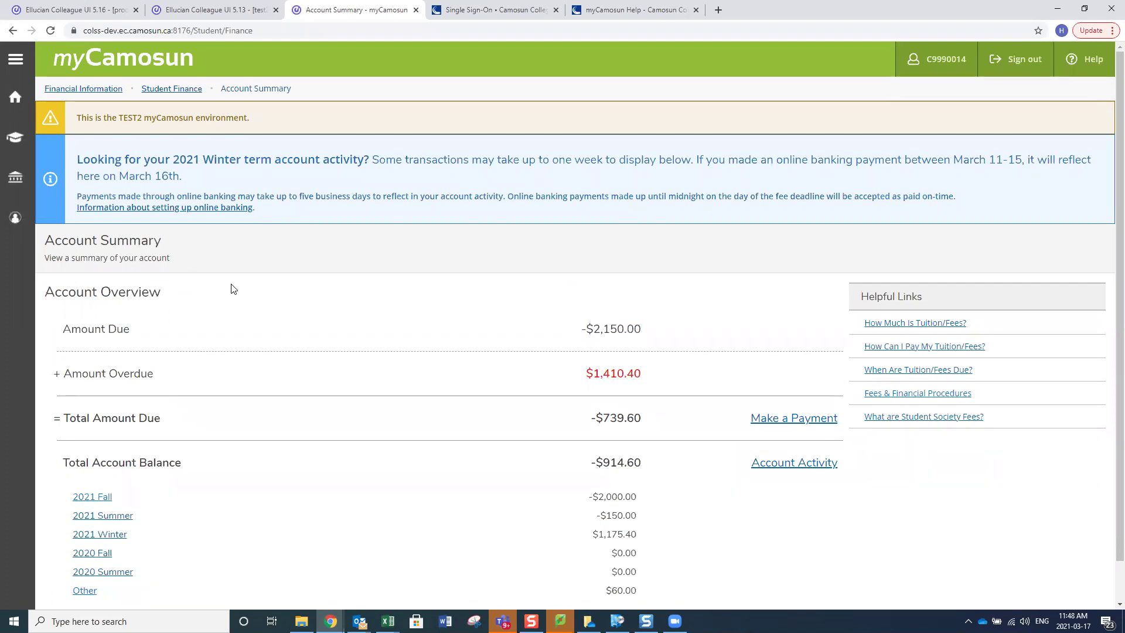
scroll(231, 288, down, 1)
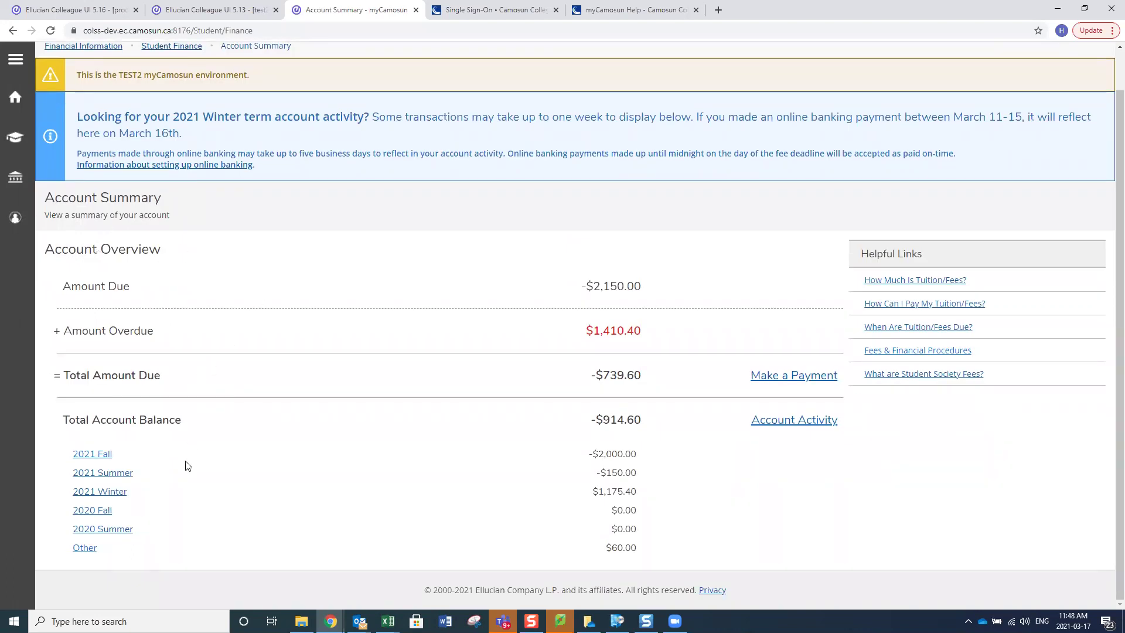
click(114, 496)
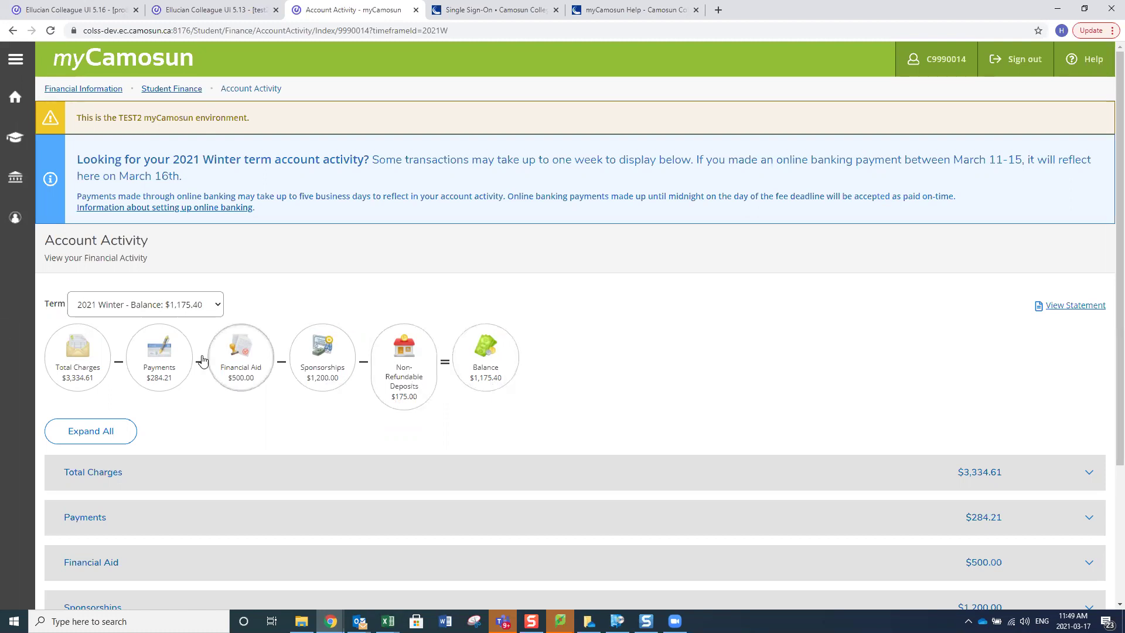
Expand the 2021 Winter total charges and review the Tuition and Student Fees breakdowns, collapsing each one after viewing
click(88, 366)
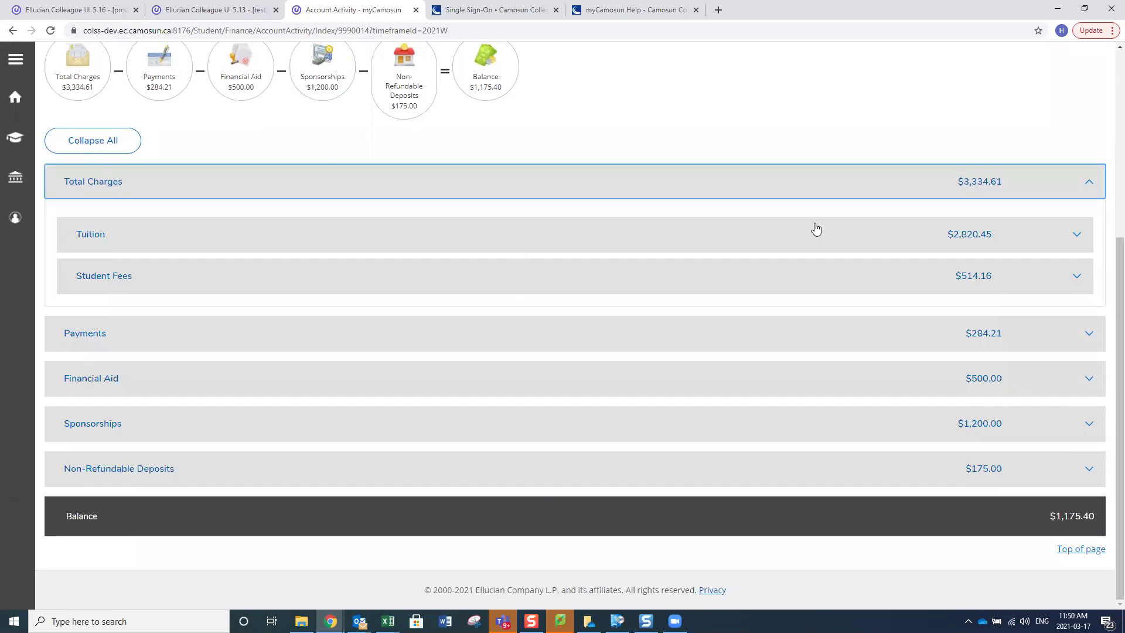
click(1077, 238)
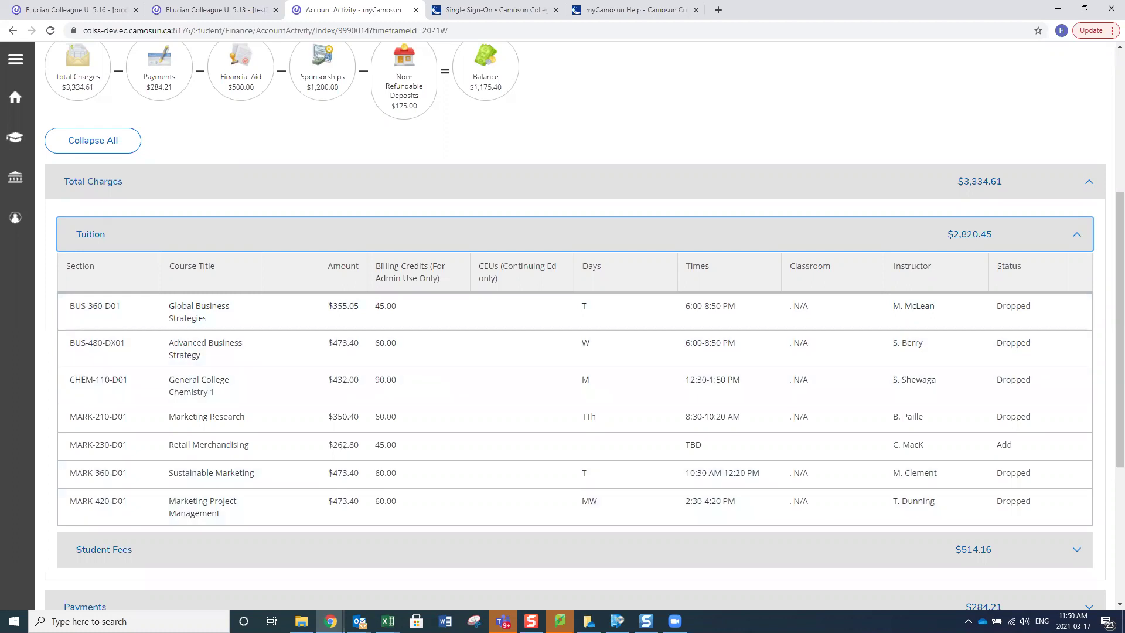
click(1070, 235)
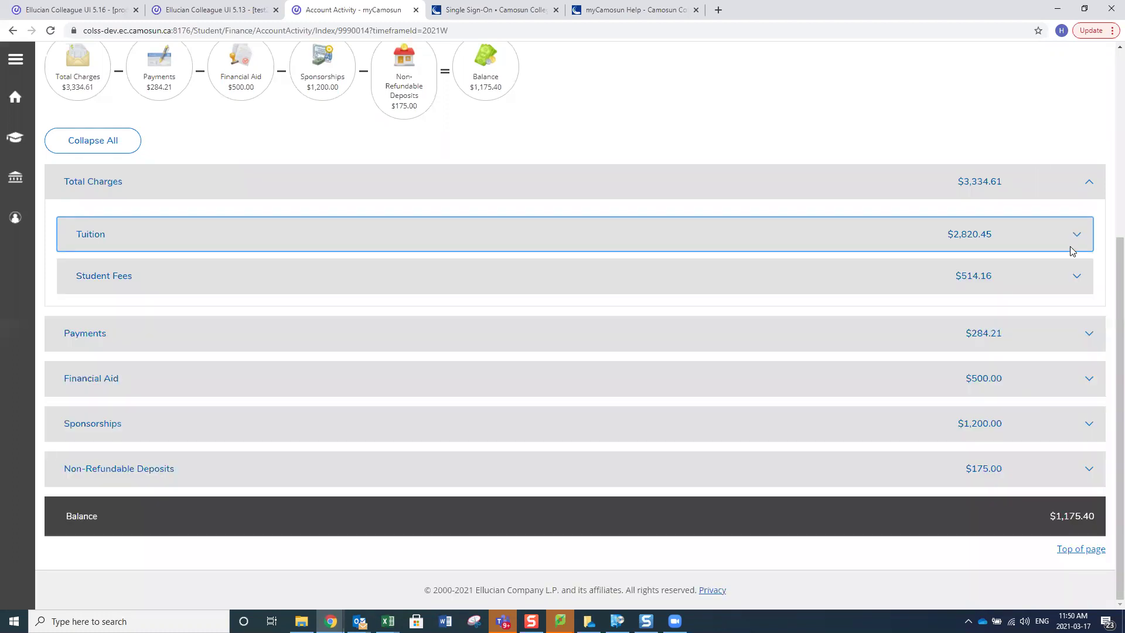
click(1076, 277)
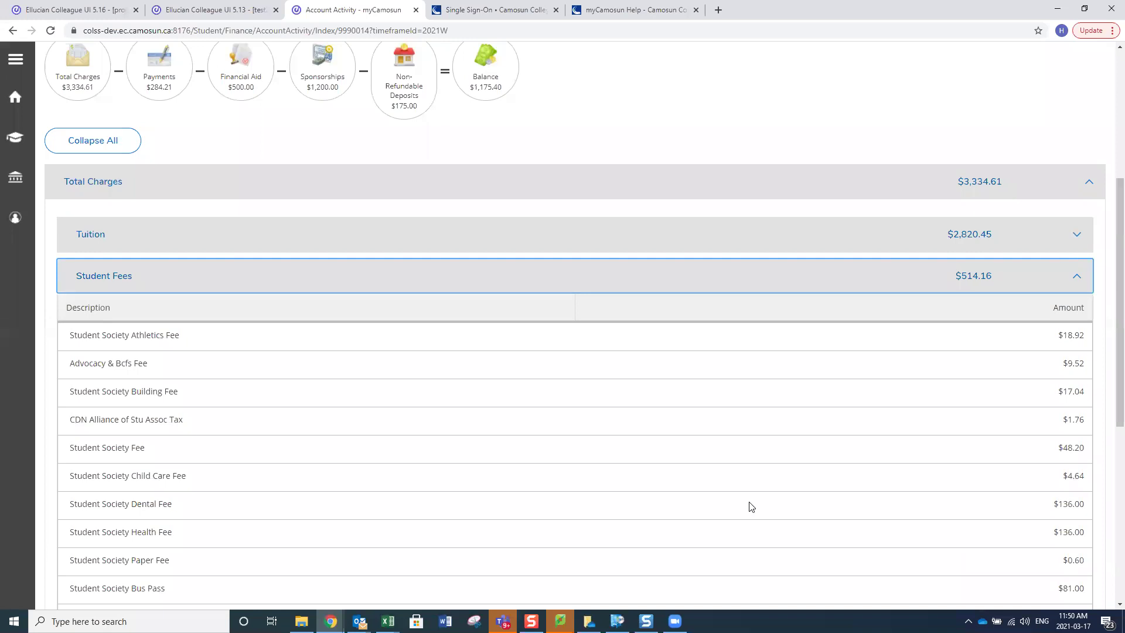
scroll(751, 504, down, 2)
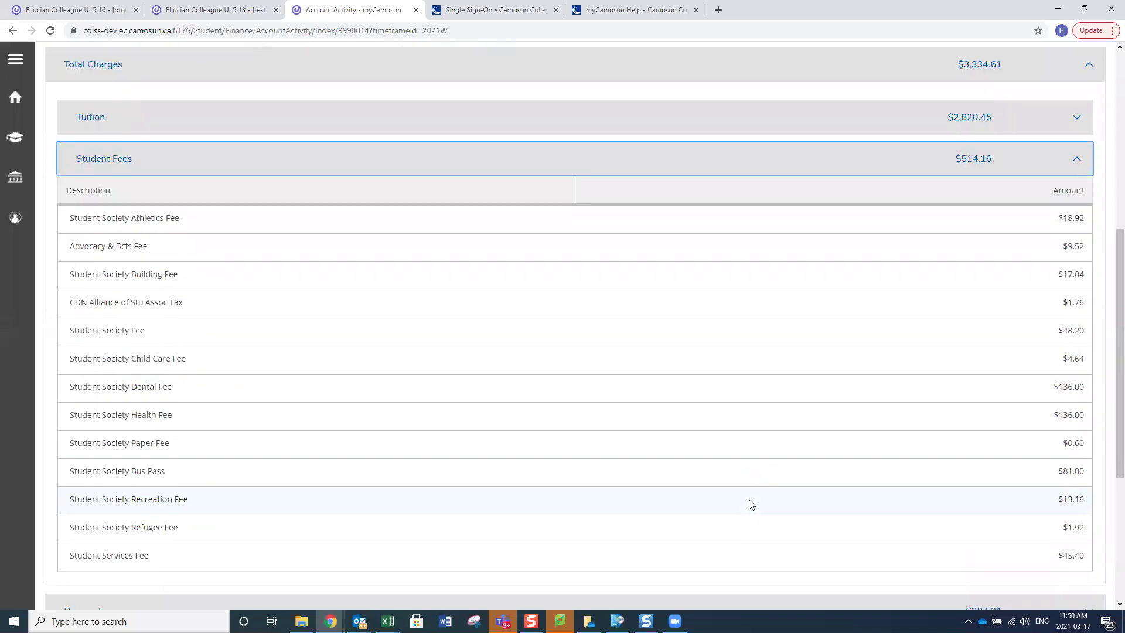
click(1075, 159)
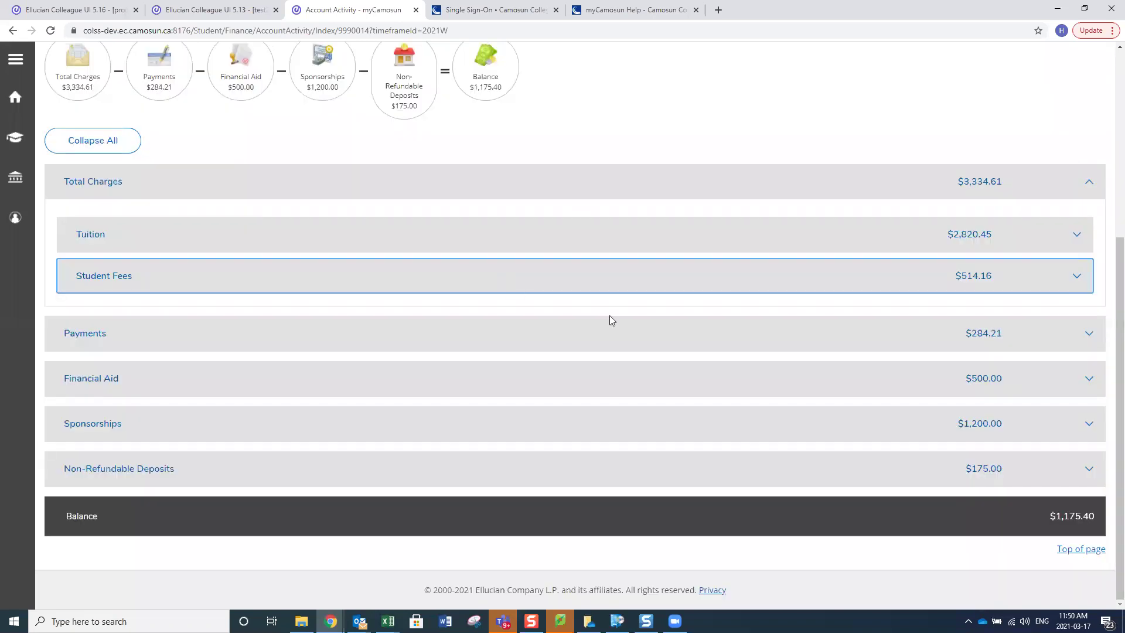
Expand the term's payments and view the listed payment's receipt details, closing them without printing
click(1088, 335)
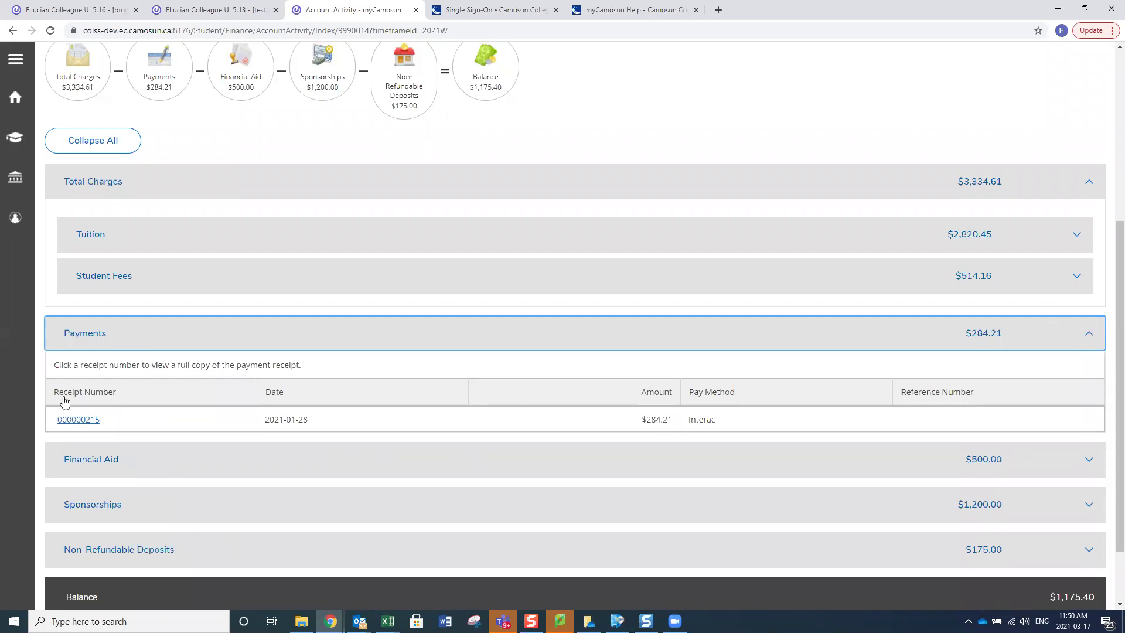
click(65, 421)
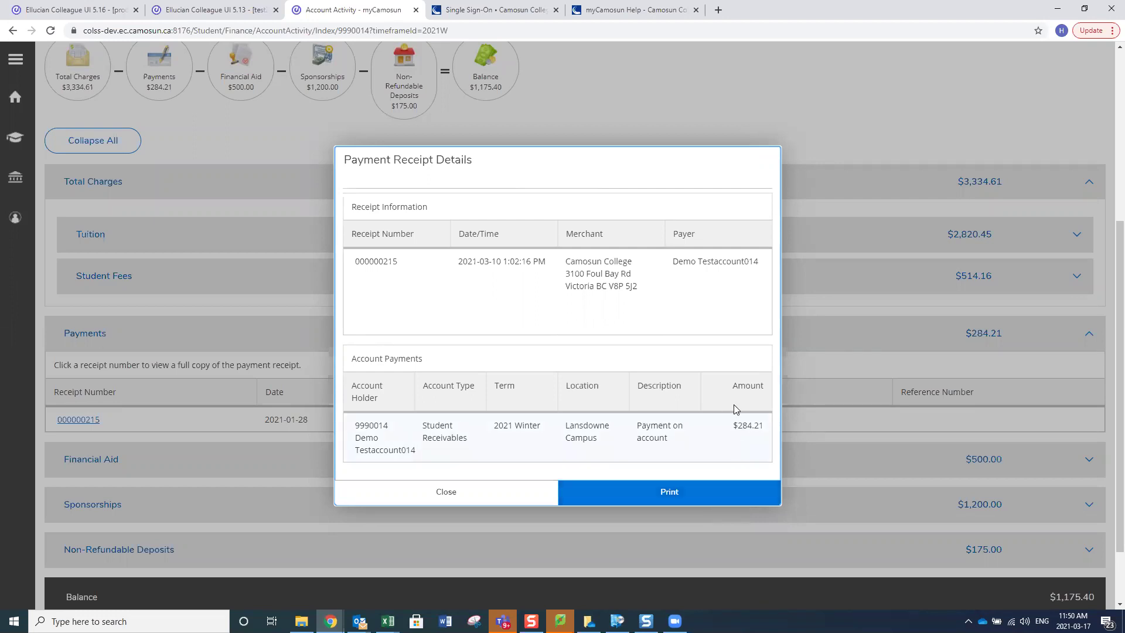
click(479, 496)
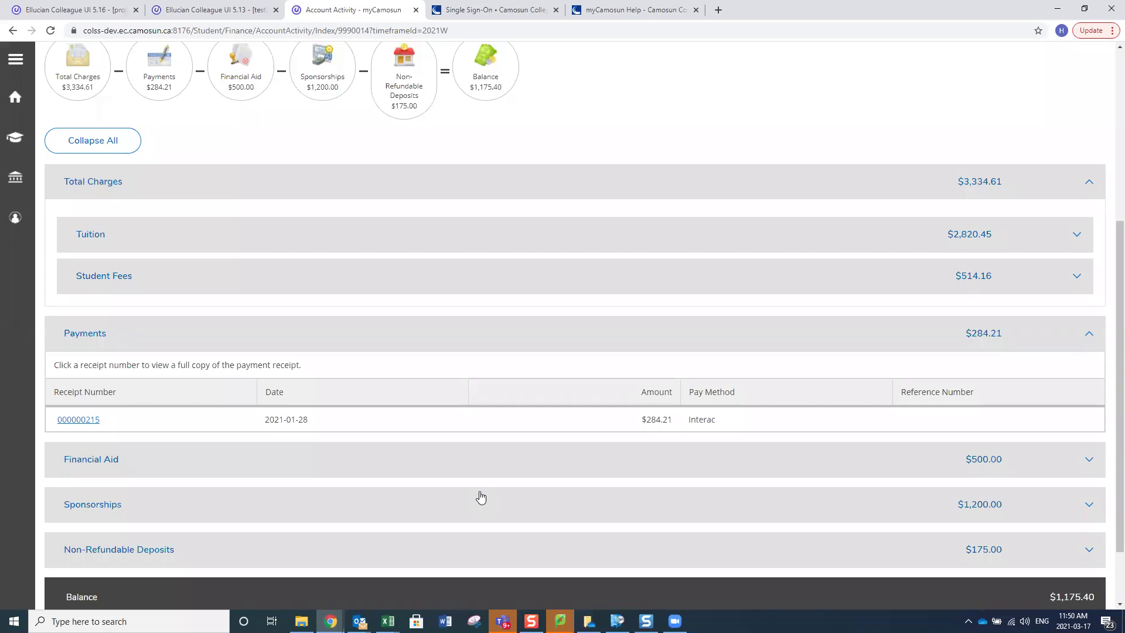
scroll(480, 497, up, 5)
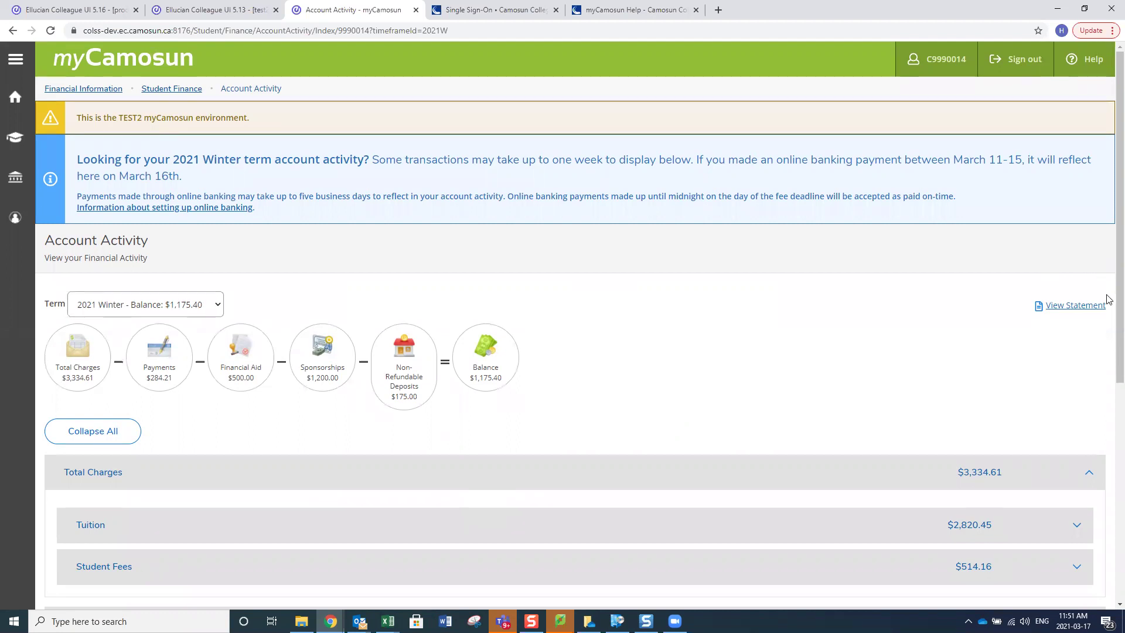
Open the 2021 Winter student statement and read through its activity summary, tuition, fees, payments, financial aid, sponsorships and deposits
click(1078, 306)
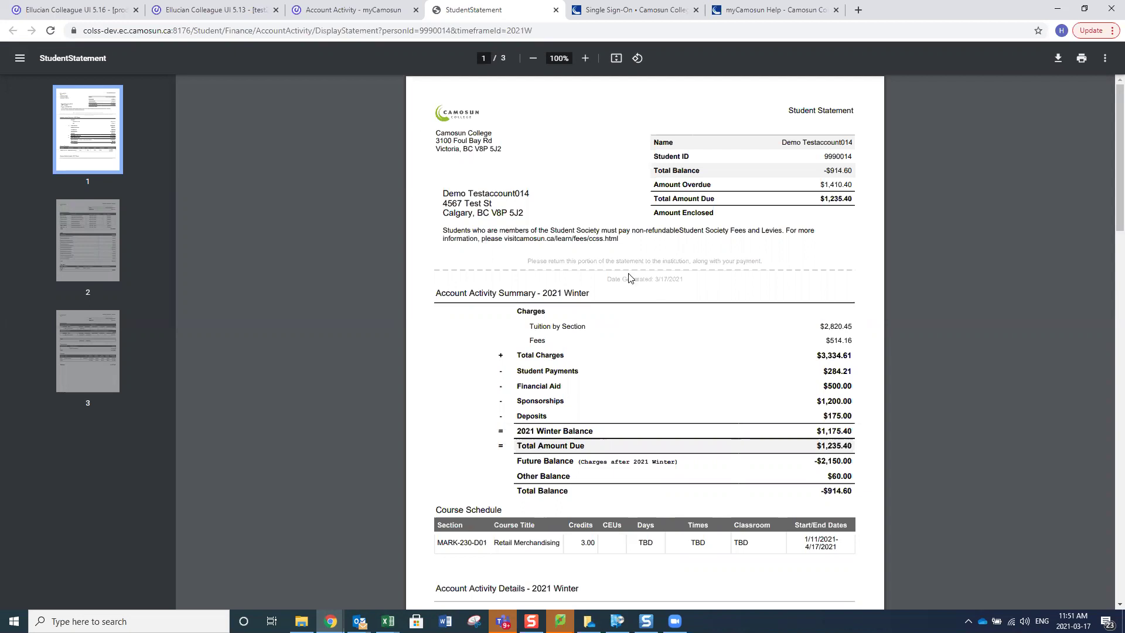
scroll(629, 278, down, 3)
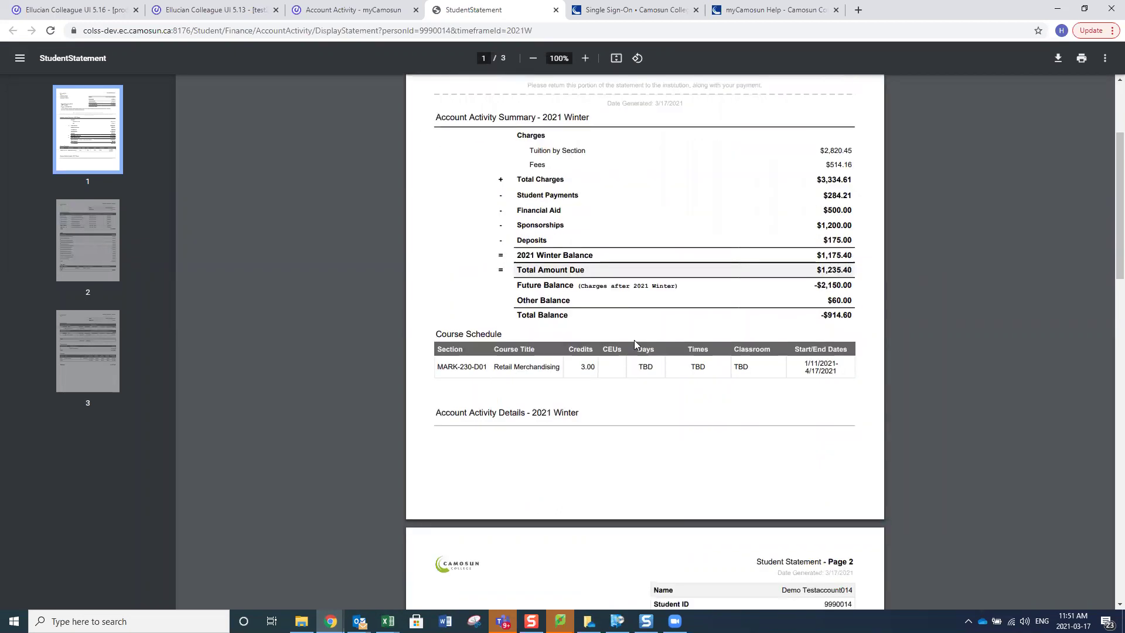
scroll(635, 340, down, 2)
scroll(636, 345, down, 2)
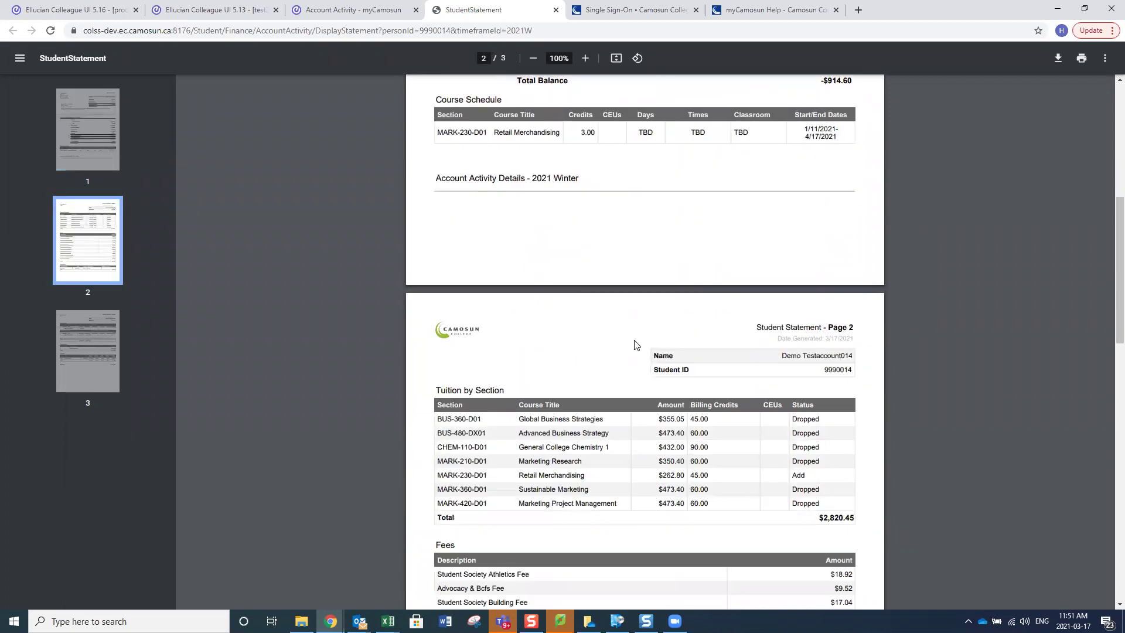
scroll(635, 345, down, 2)
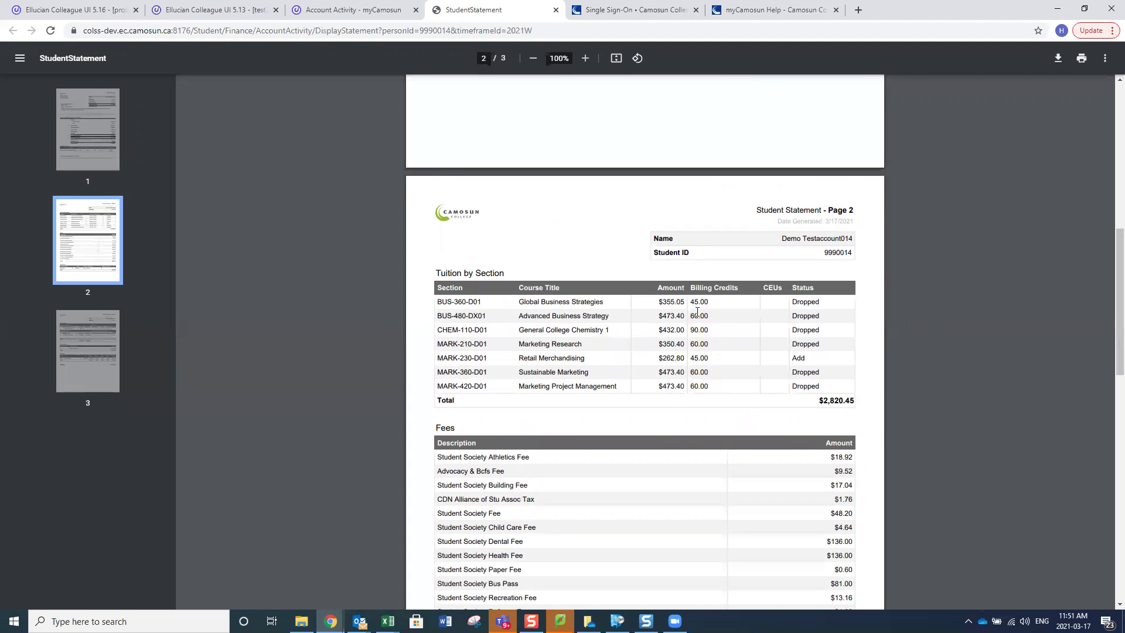
scroll(657, 391, down, 3)
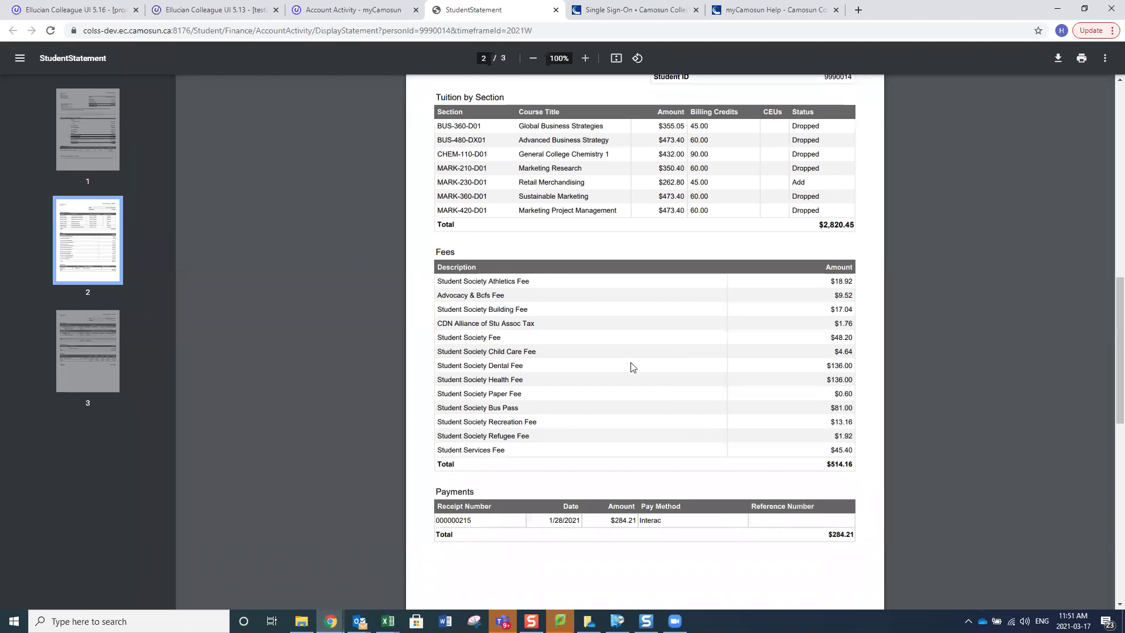
scroll(630, 364, down, 3)
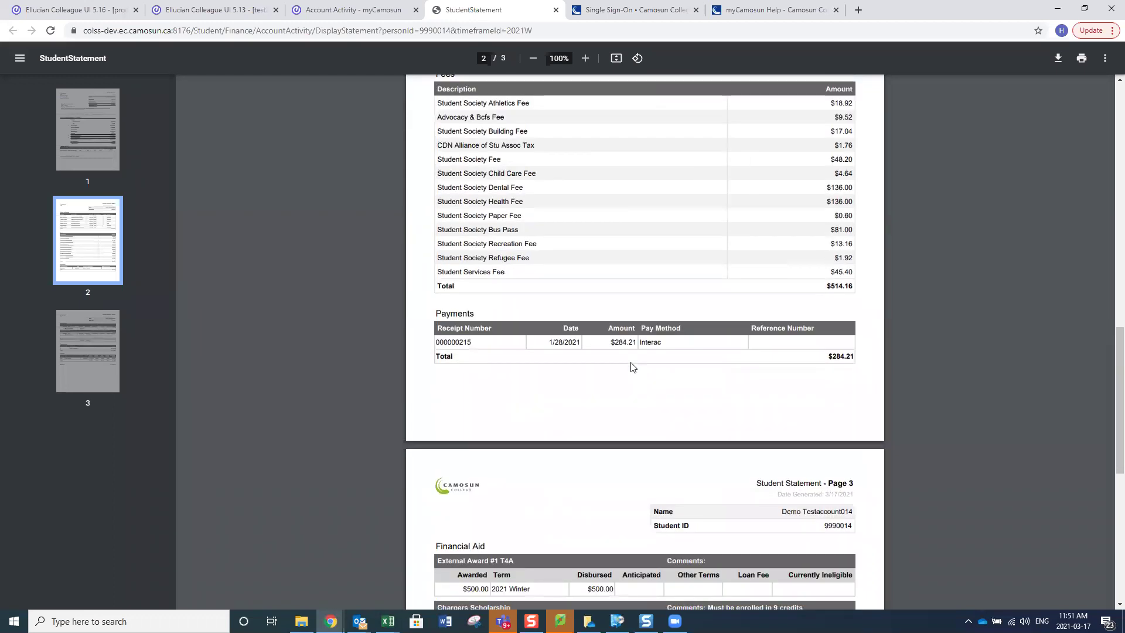
scroll(632, 366, down, 3)
scroll(631, 365, down, 1)
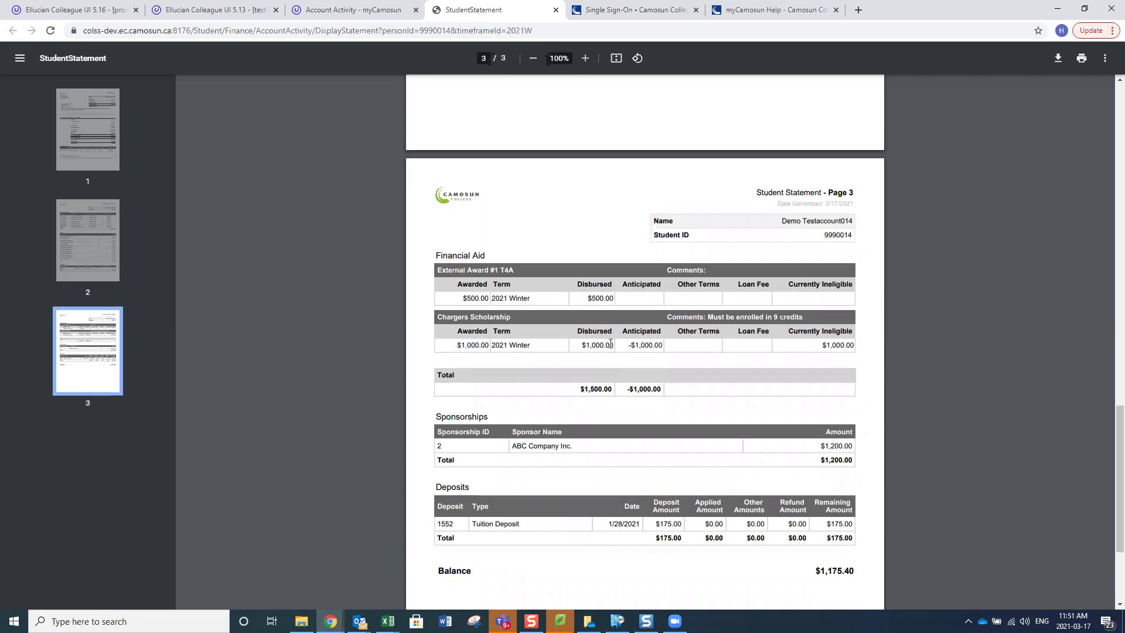
scroll(610, 343, up, 8)
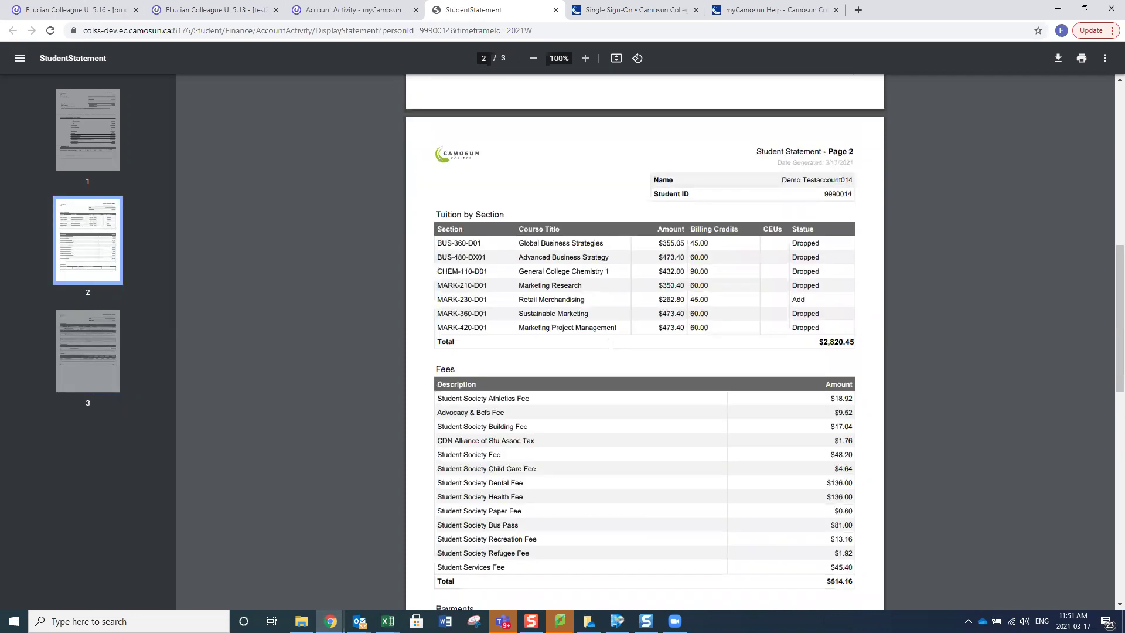
scroll(610, 344, up, 10)
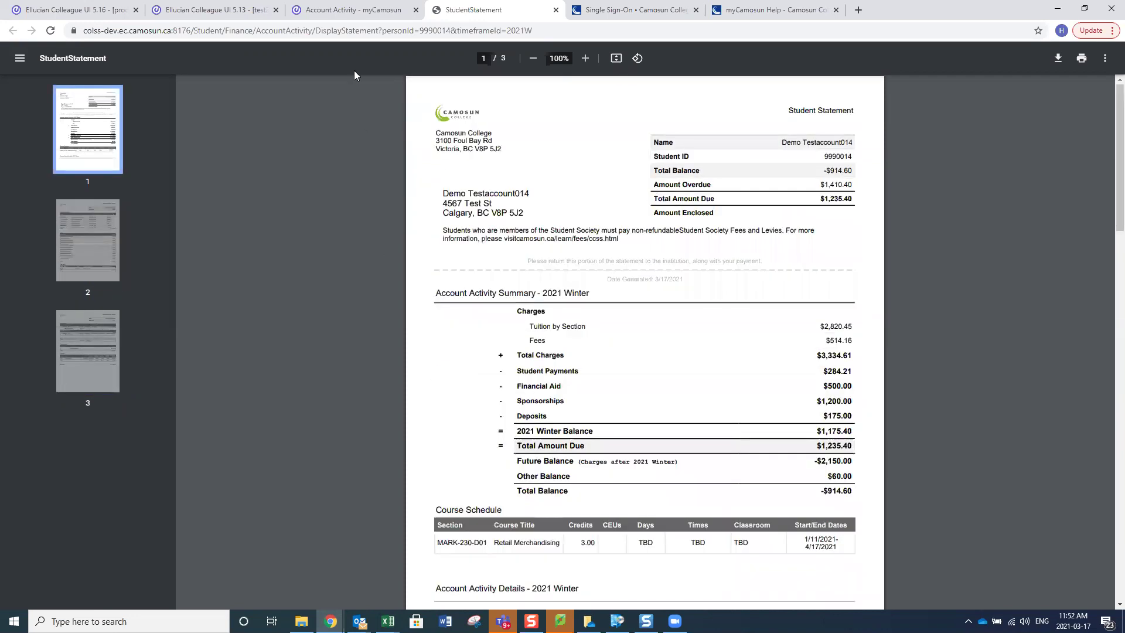
Return to the Account Activity page and open Make A Payment under Student Finance
click(353, 10)
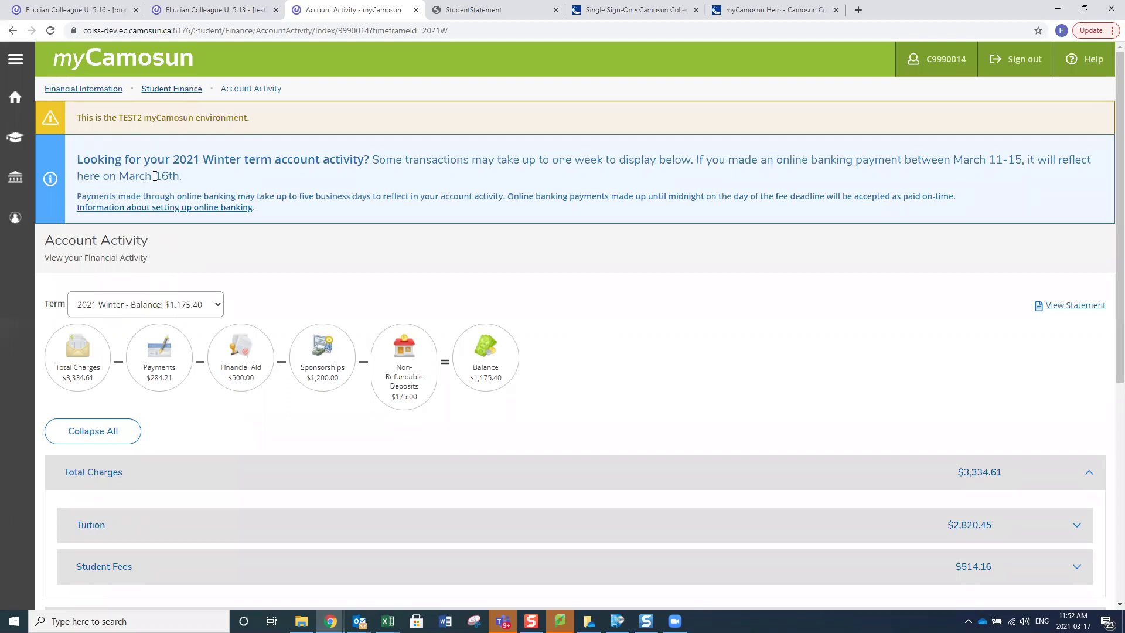
click(186, 94)
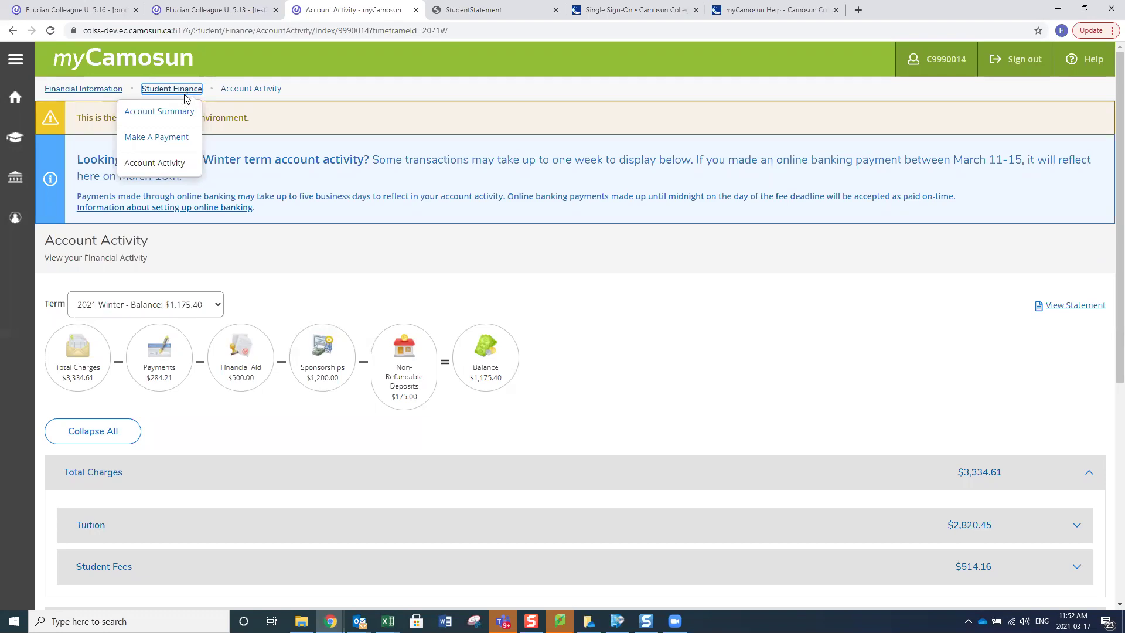
click(172, 138)
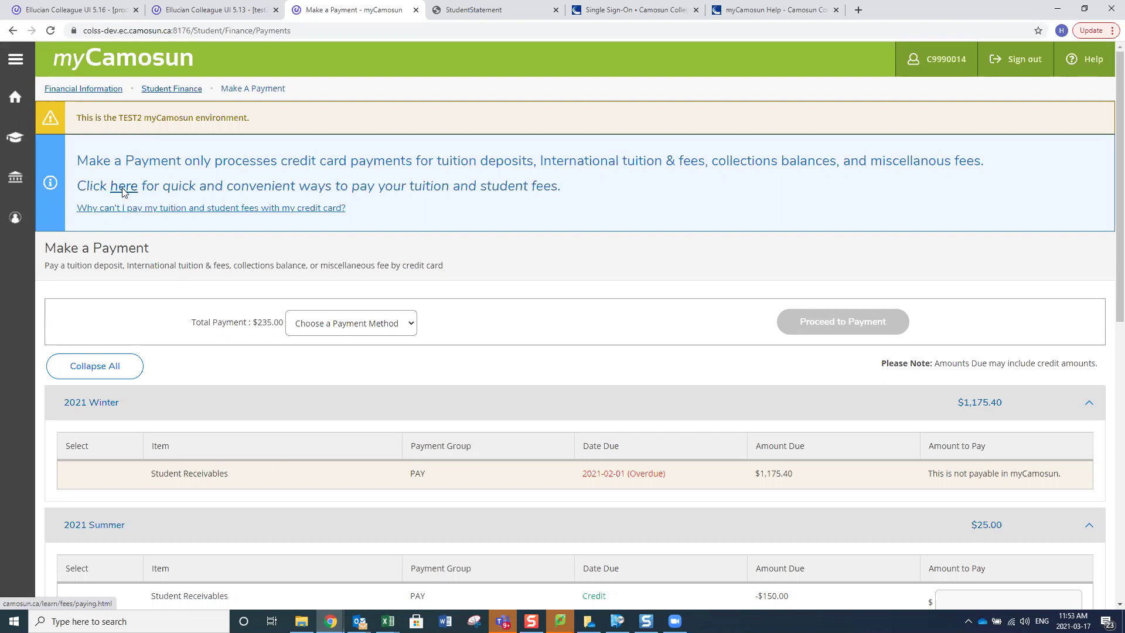
Deselect and reselect the 2021 Summer Tuition Deposit, choose VISA as the payment method, and look over the payment items without proceeding
scroll(389, 284, down, 4)
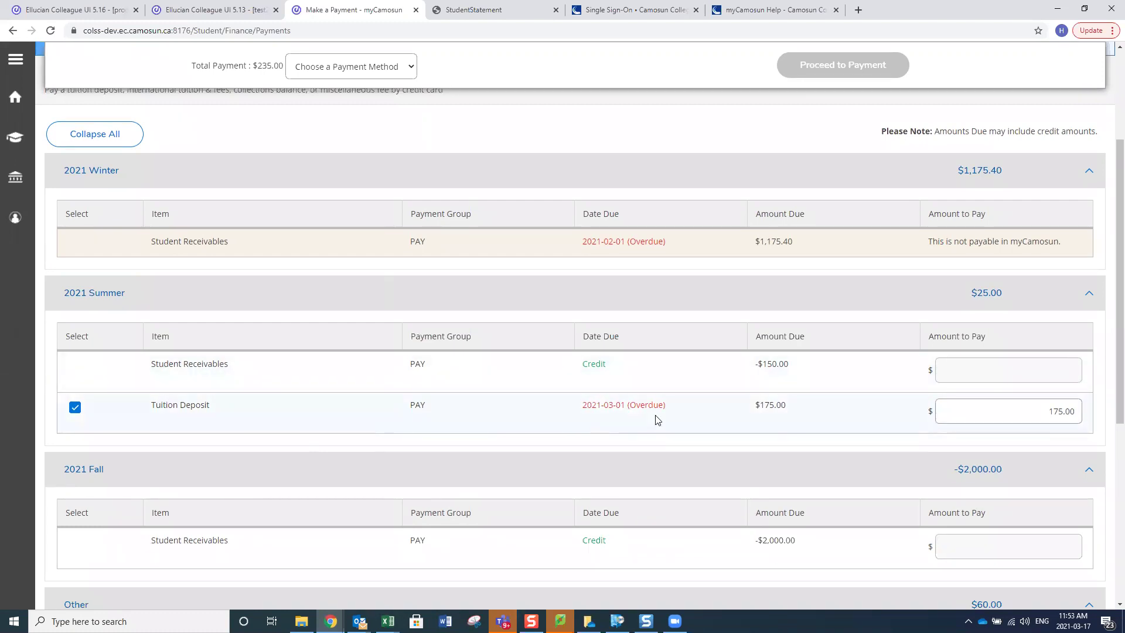
click(75, 408)
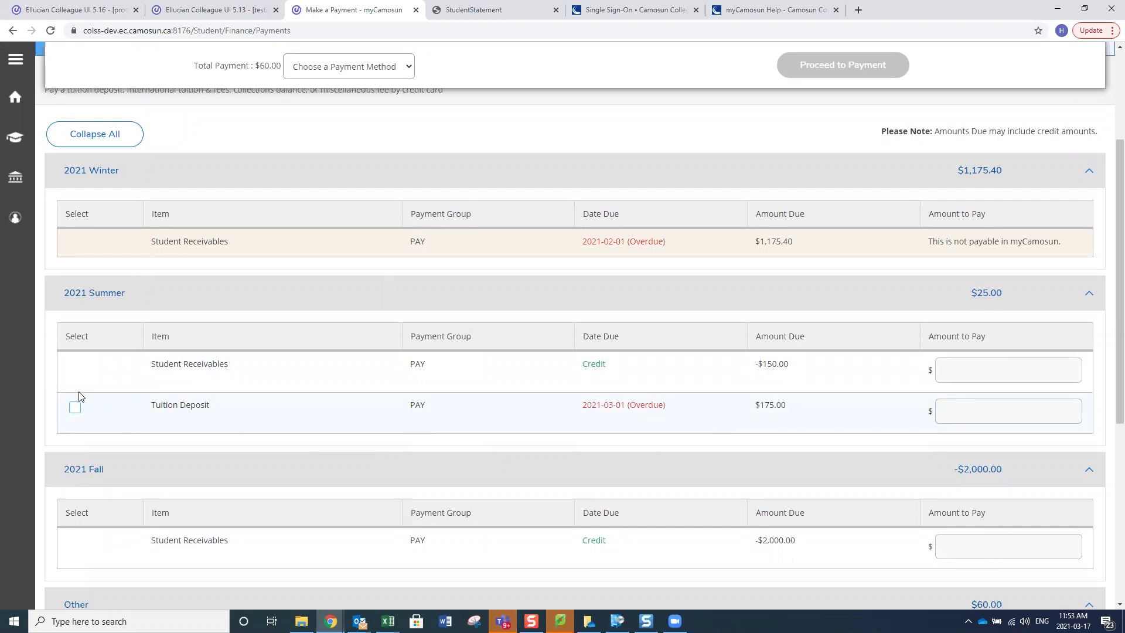
click(74, 409)
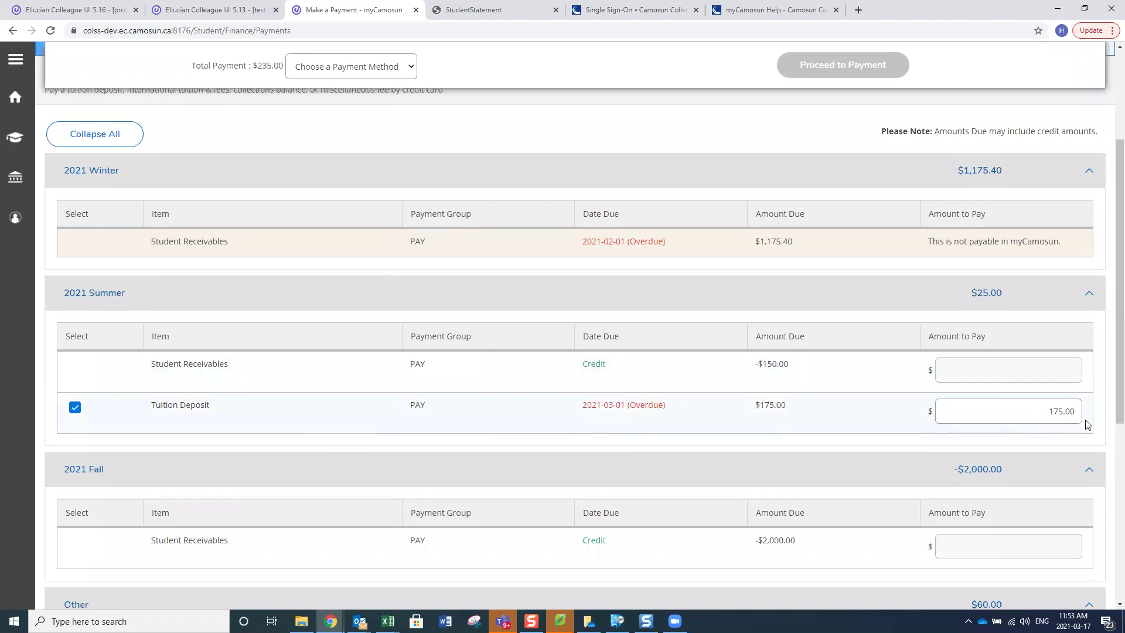
scroll(446, 320, up, 4)
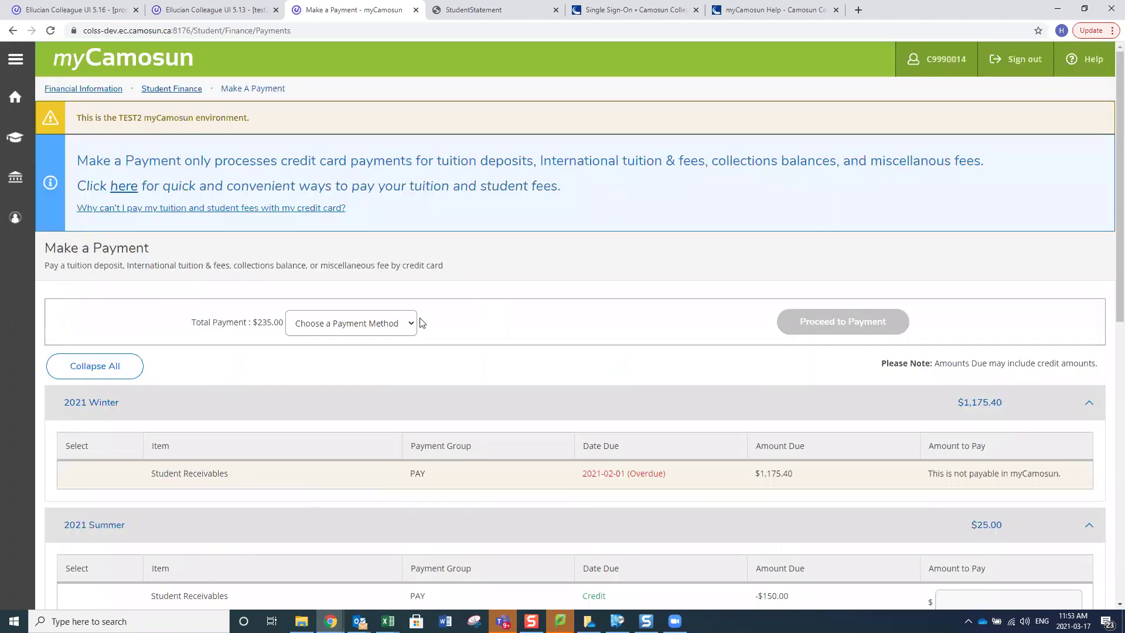
click(414, 325)
click(328, 354)
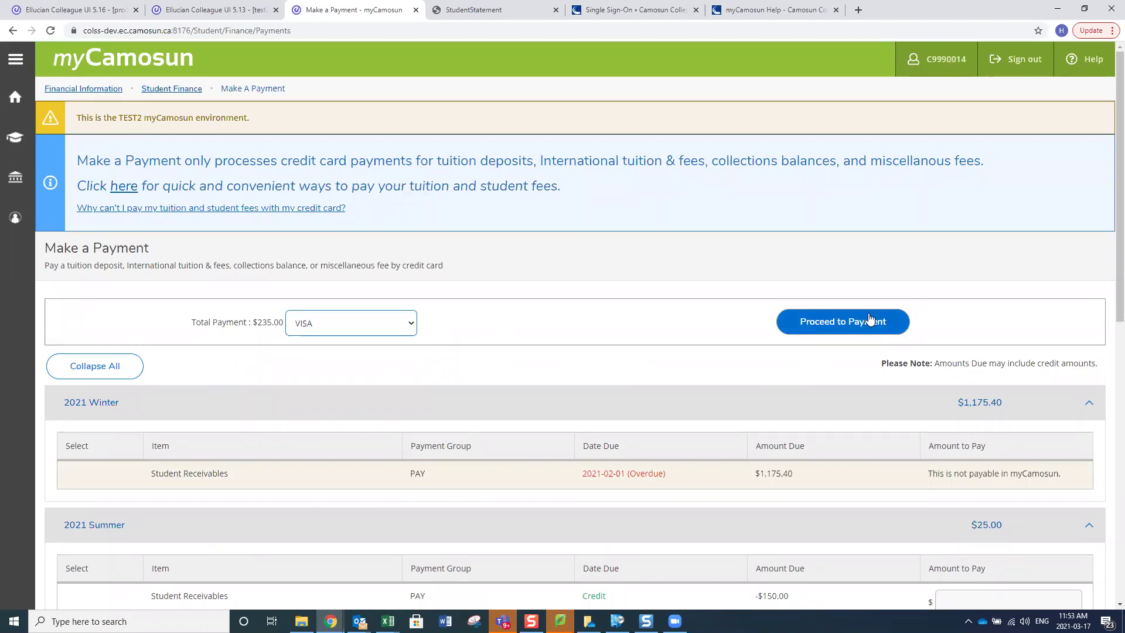
scroll(646, 296, down, 2)
scroll(646, 296, down, 2)
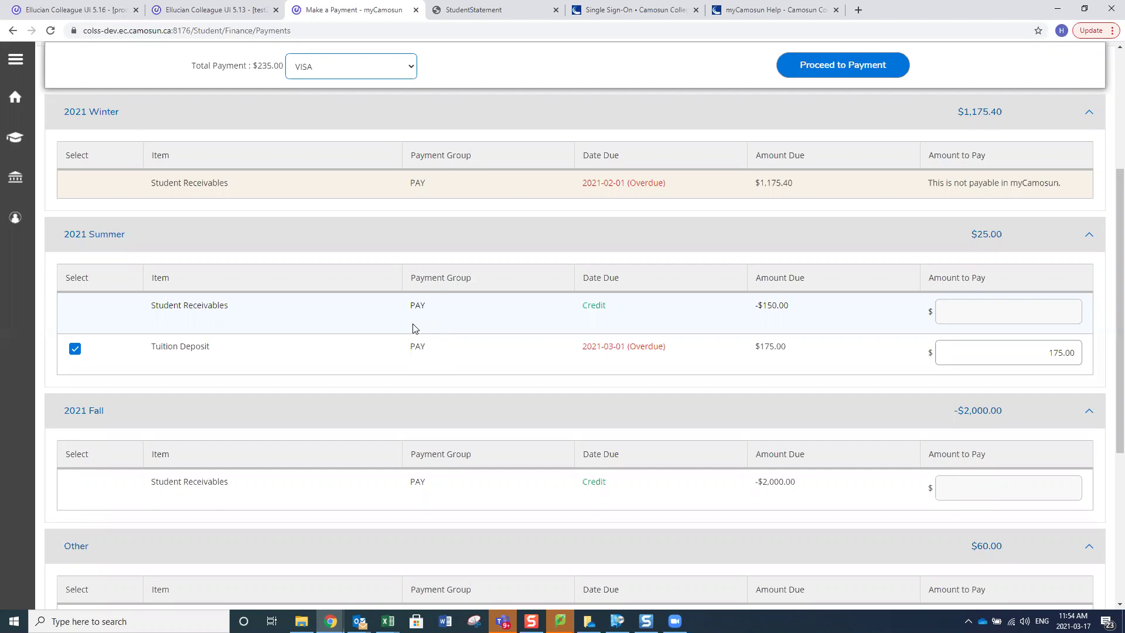
scroll(465, 378, up, 5)
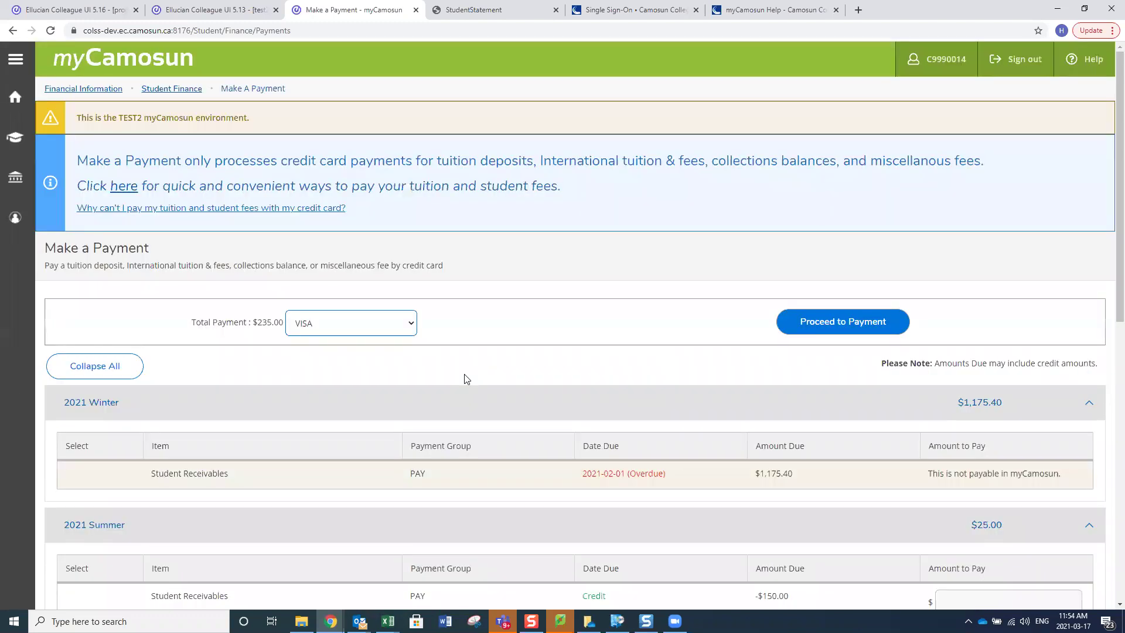
Go back to the home page, open Student Planning, and look over the program progress and 2021 Winter schedule
click(12, 99)
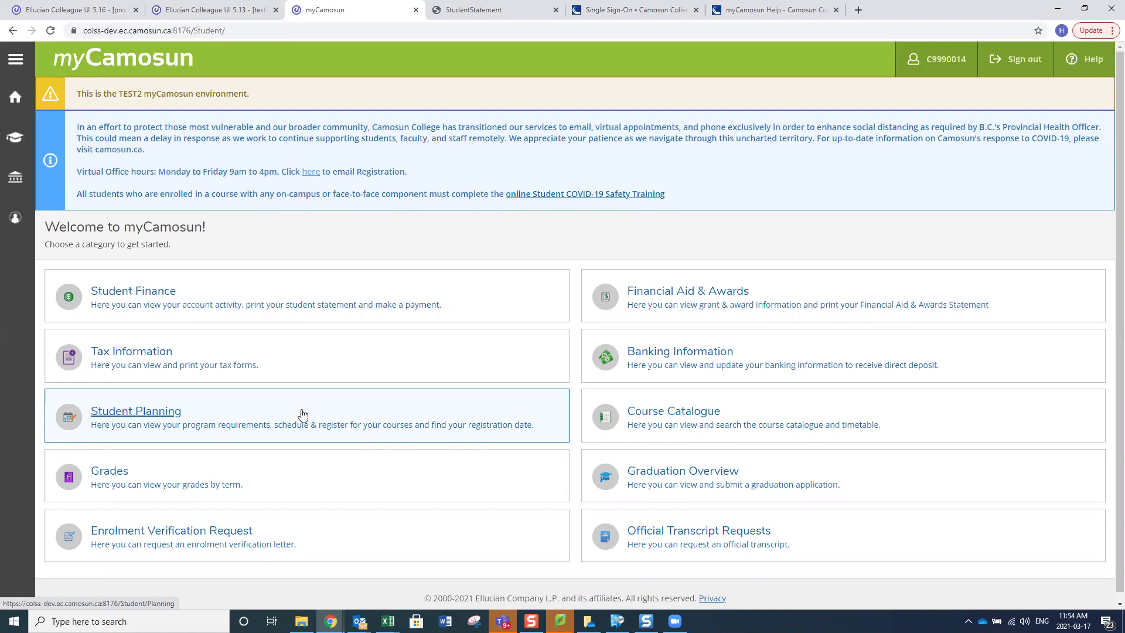
click(163, 412)
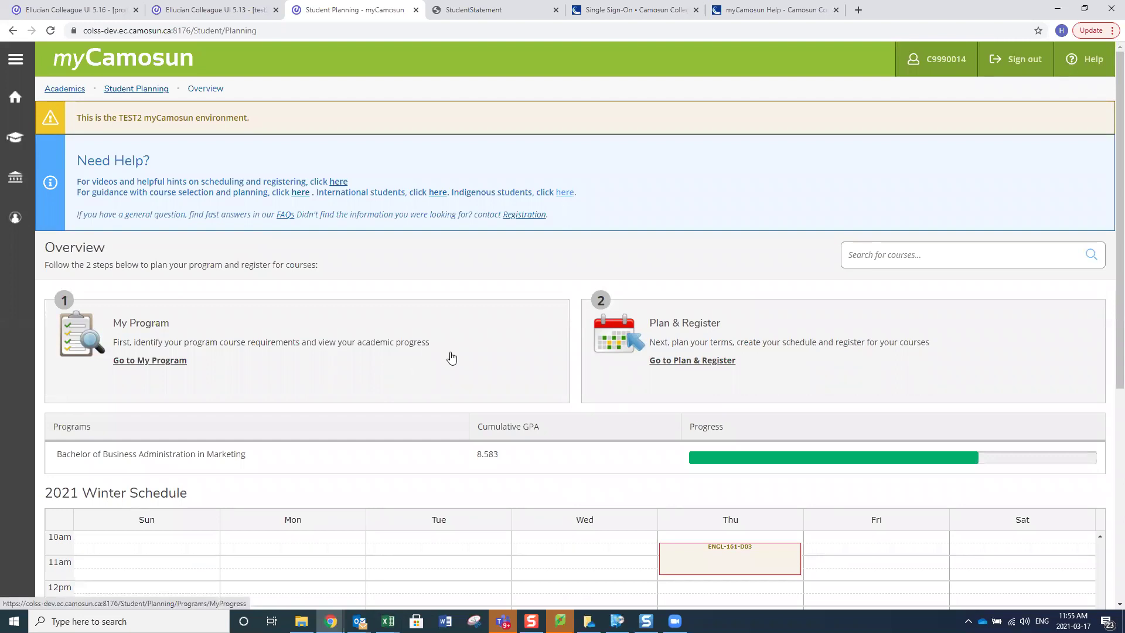
scroll(447, 364, down, 1)
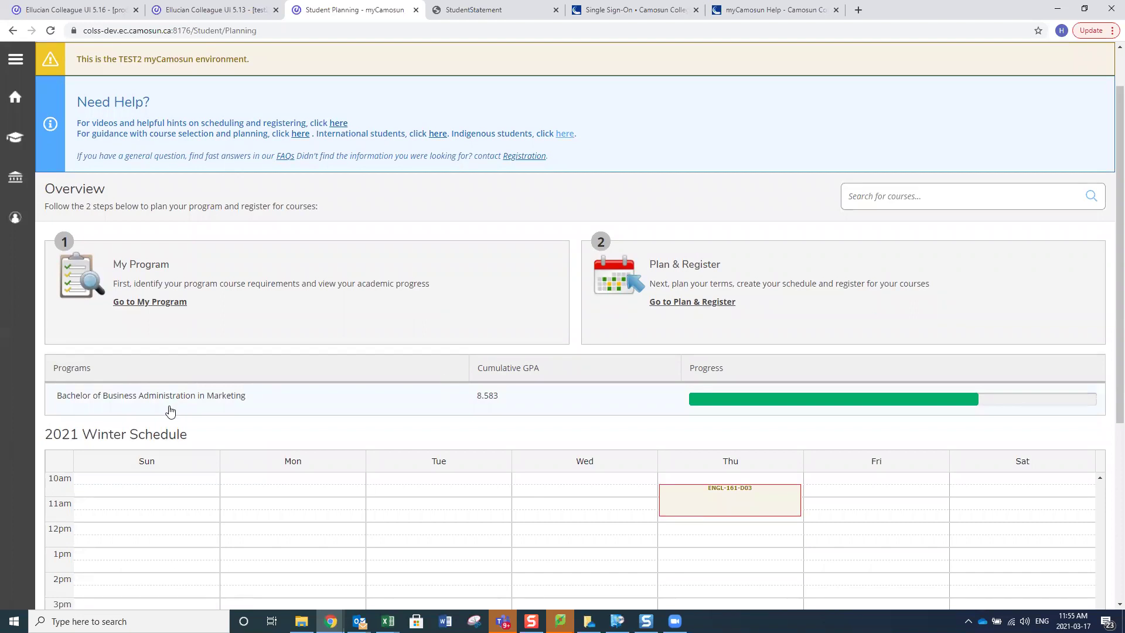
scroll(277, 431, down, 1)
scroll(277, 431, down, 5)
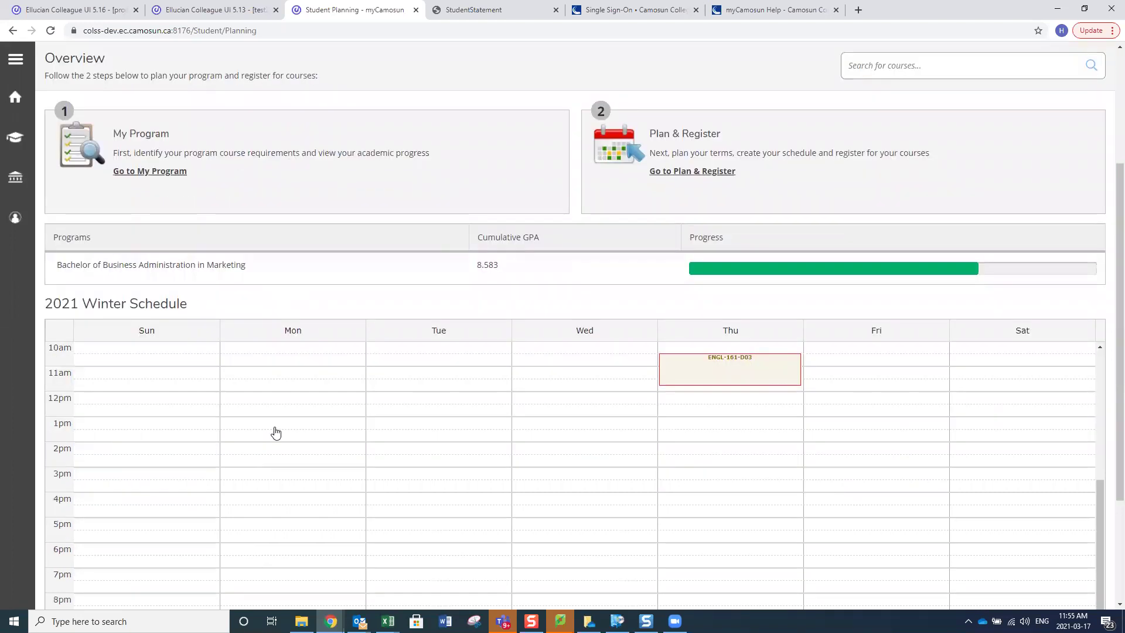
scroll(276, 433, up, 3)
scroll(284, 329, up, 1)
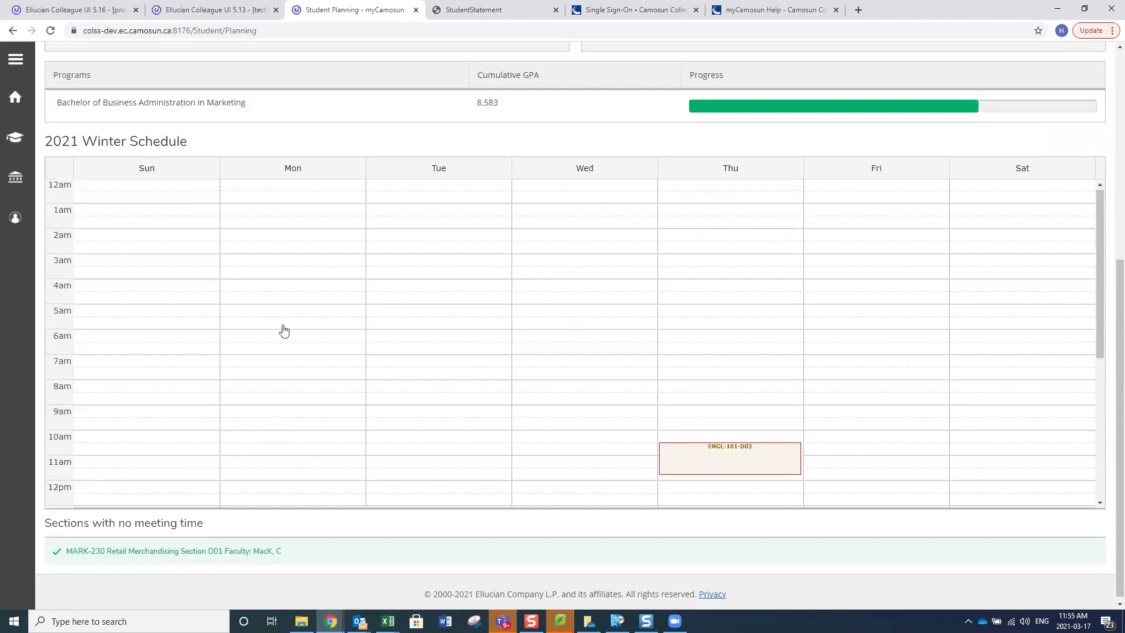
scroll(304, 216, up, 4)
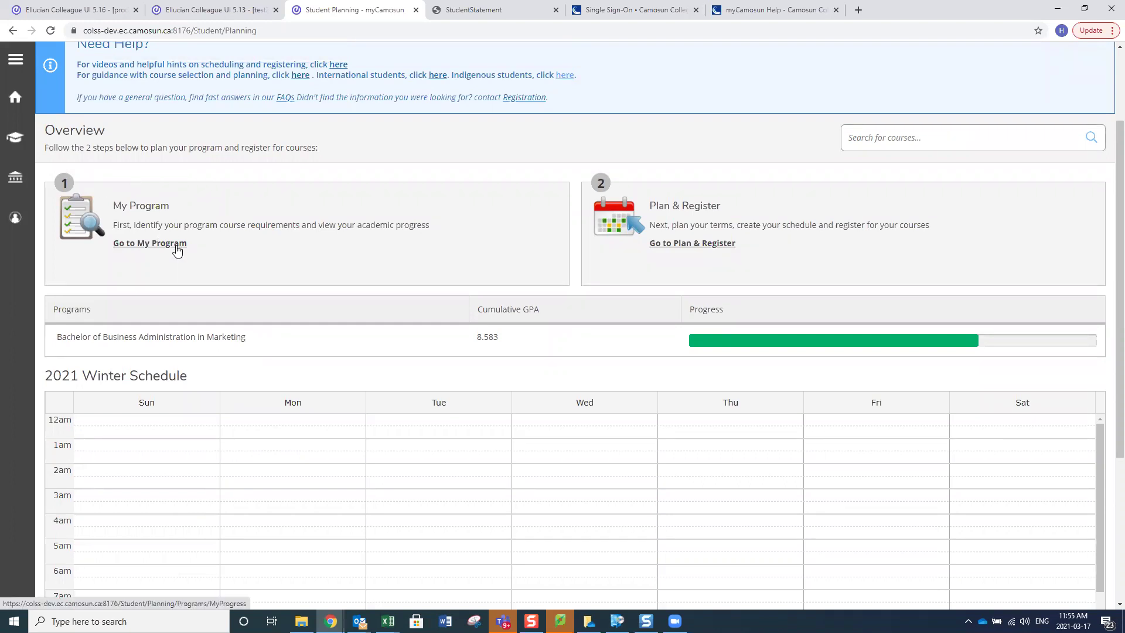
Open My Program and bring up the Certificate in Public Administration as a new program to view
click(177, 245)
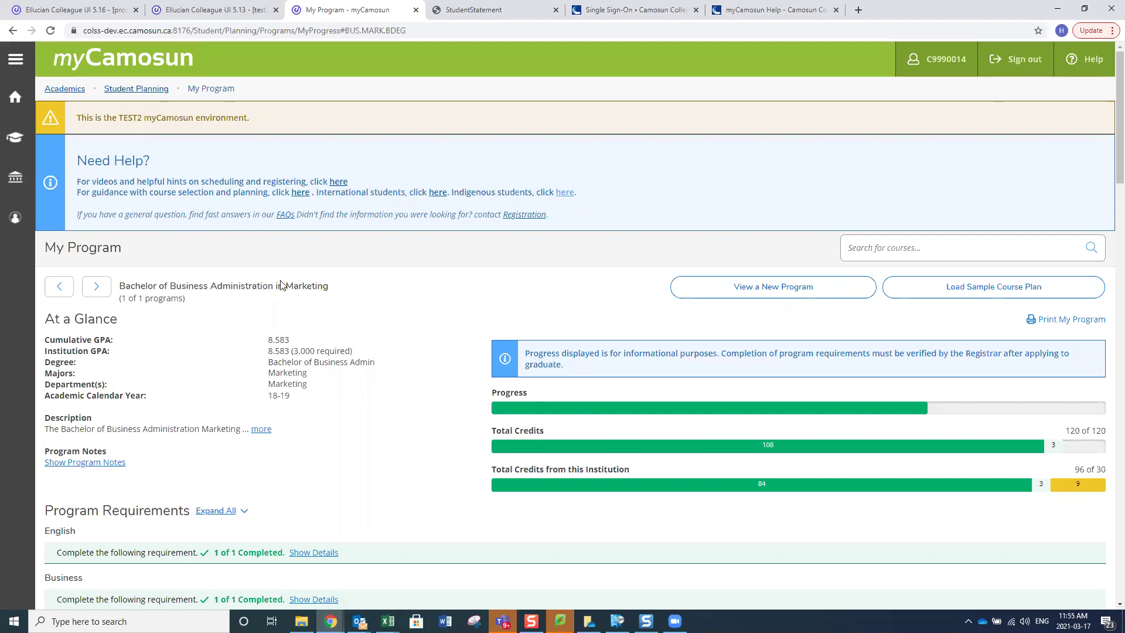
scroll(352, 386, down, 3)
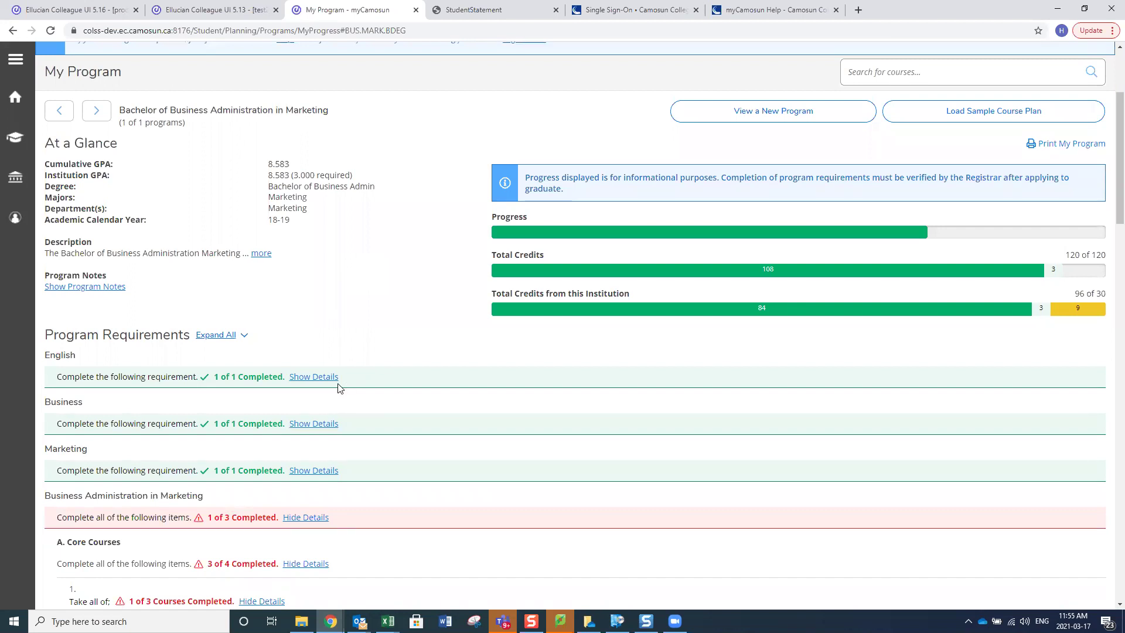
click(788, 117)
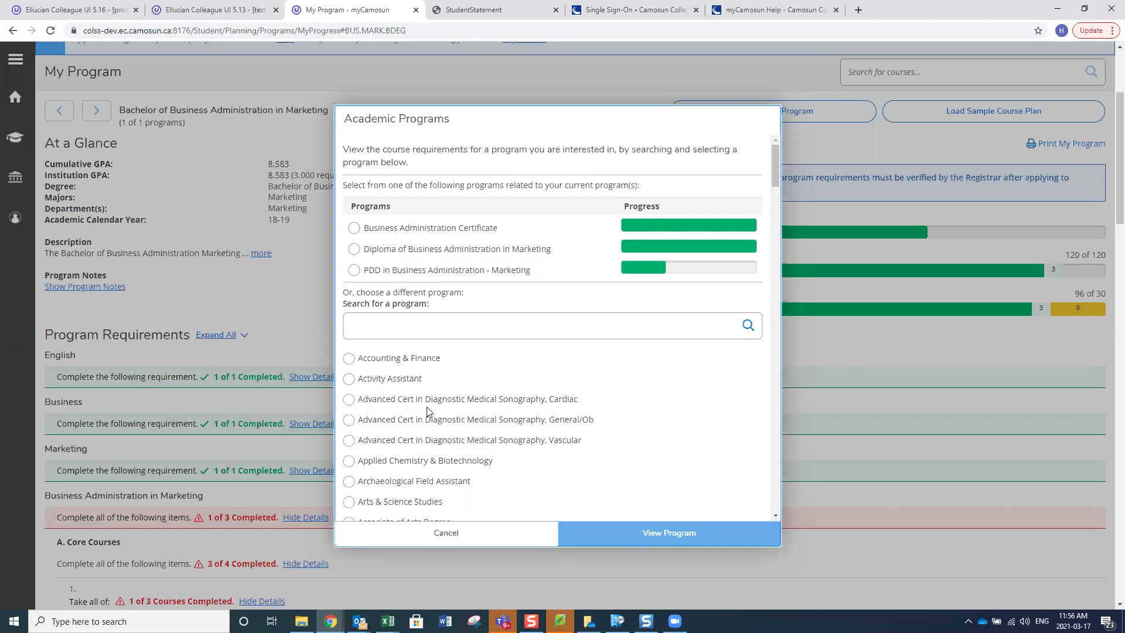
scroll(378, 375, down, 2)
scroll(378, 373, down, 4)
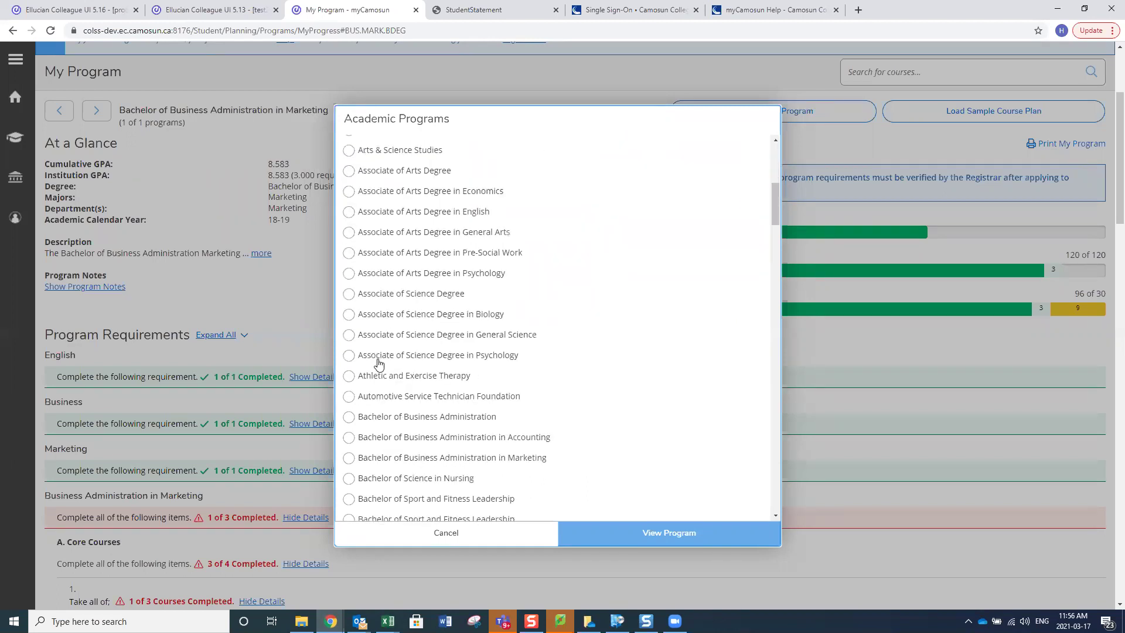
scroll(378, 363, down, 3)
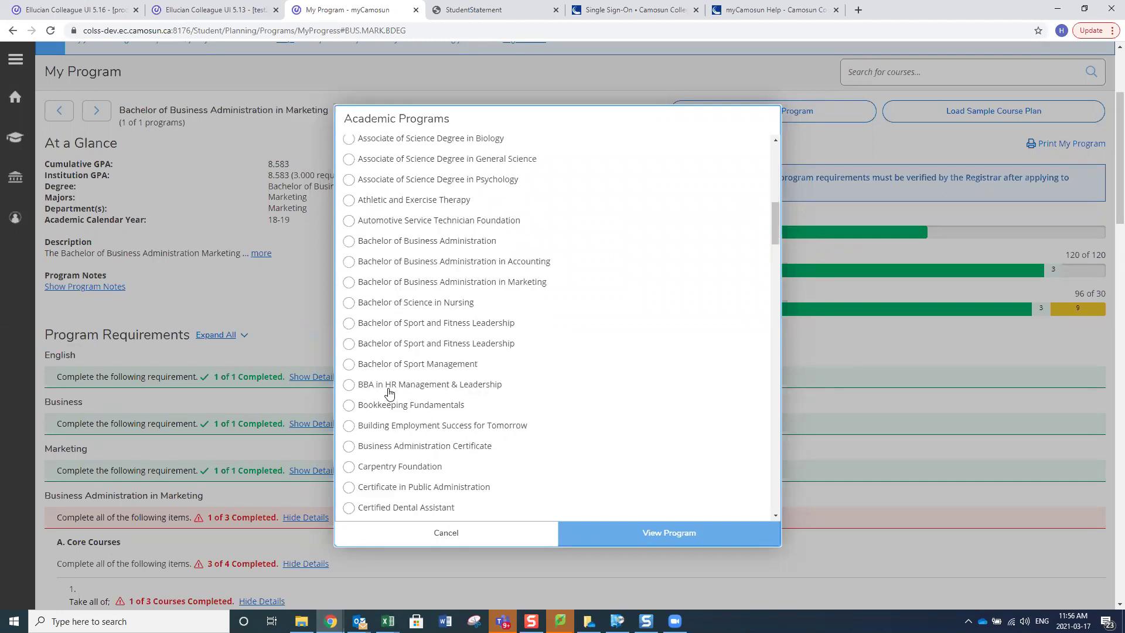
click(350, 488)
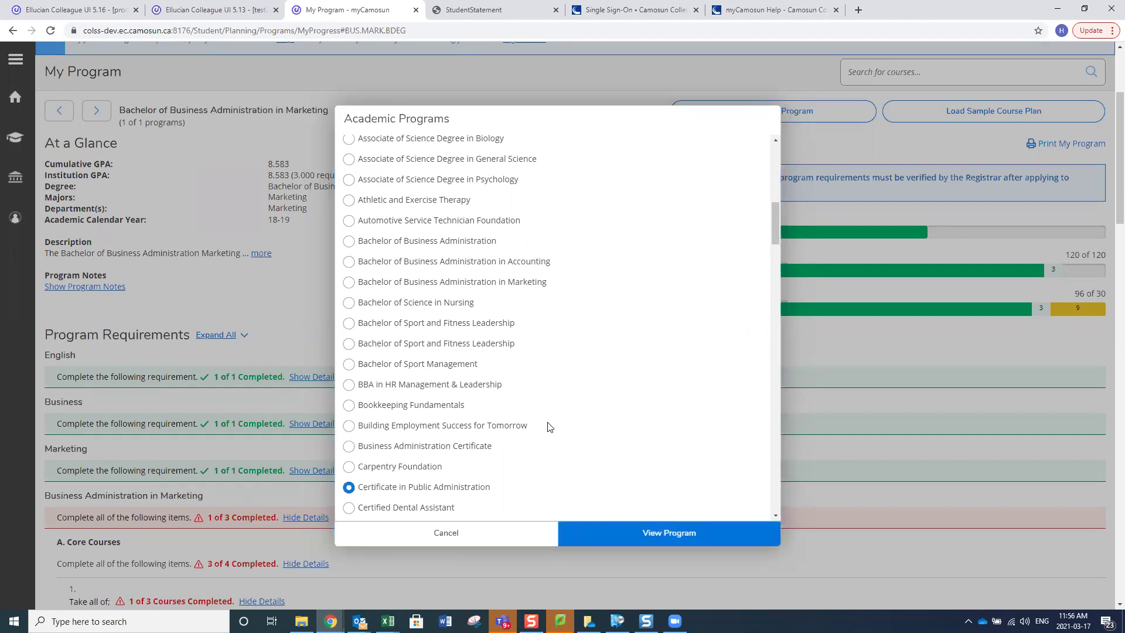
click(698, 530)
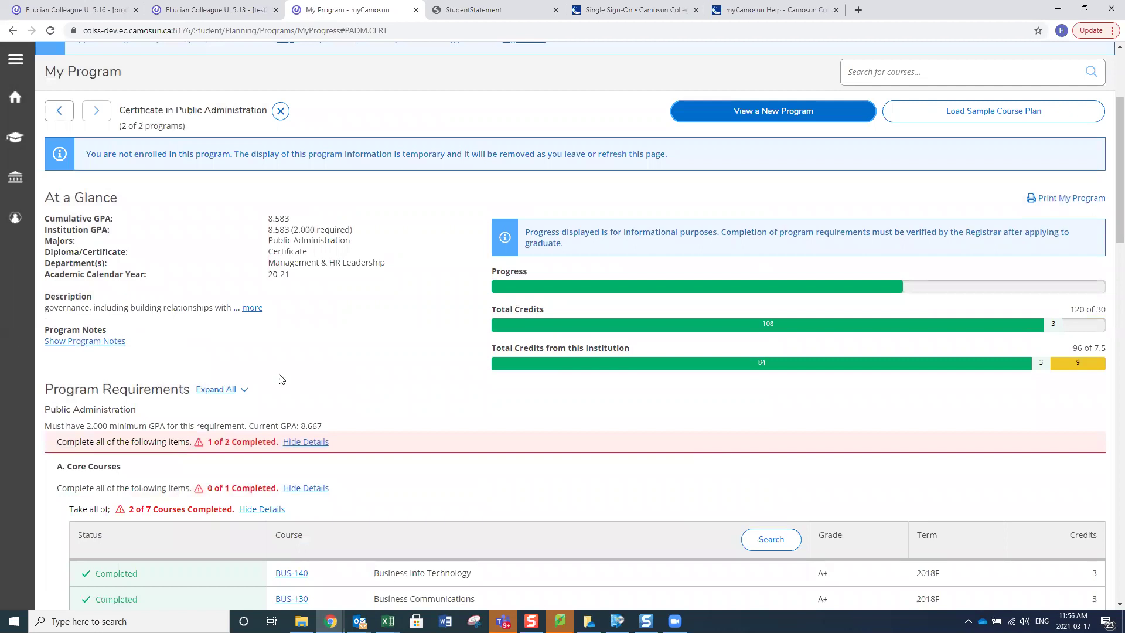
Review the certificate's program requirements, including core courses, accounting option, electives and other courses
scroll(346, 369, down, 4)
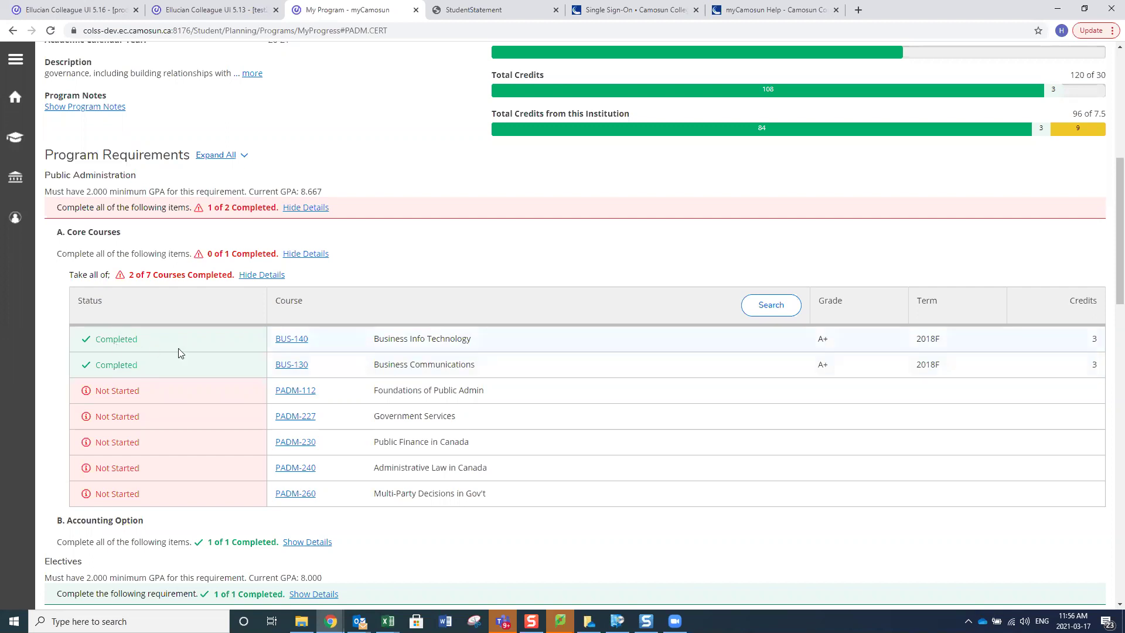
scroll(178, 352, down, 4)
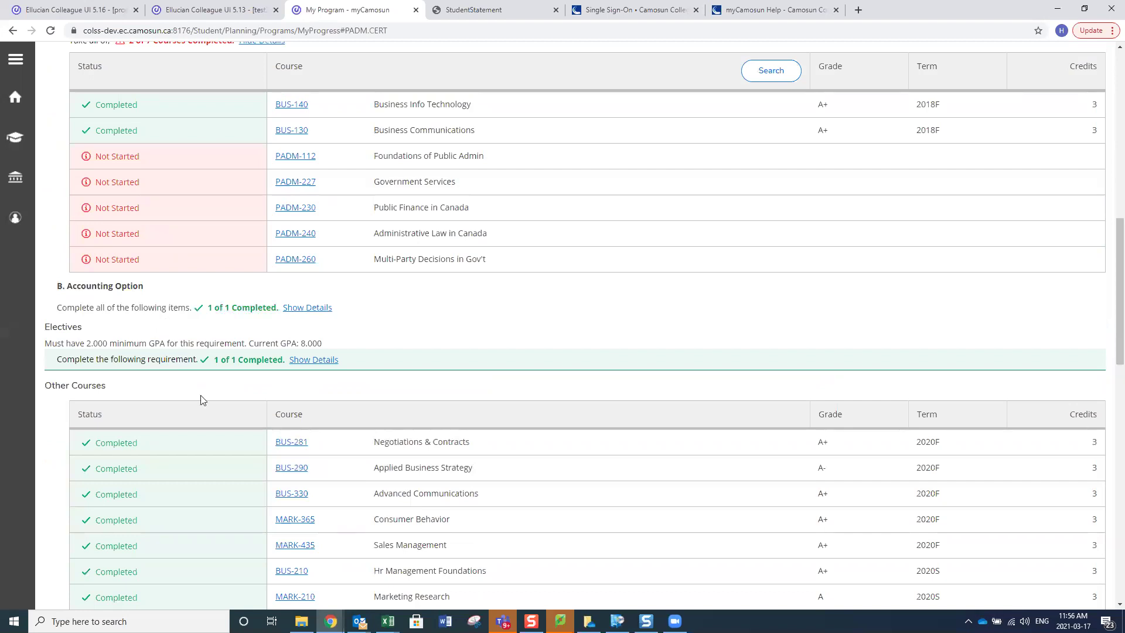
scroll(206, 400, down, 2)
scroll(202, 375, down, 2)
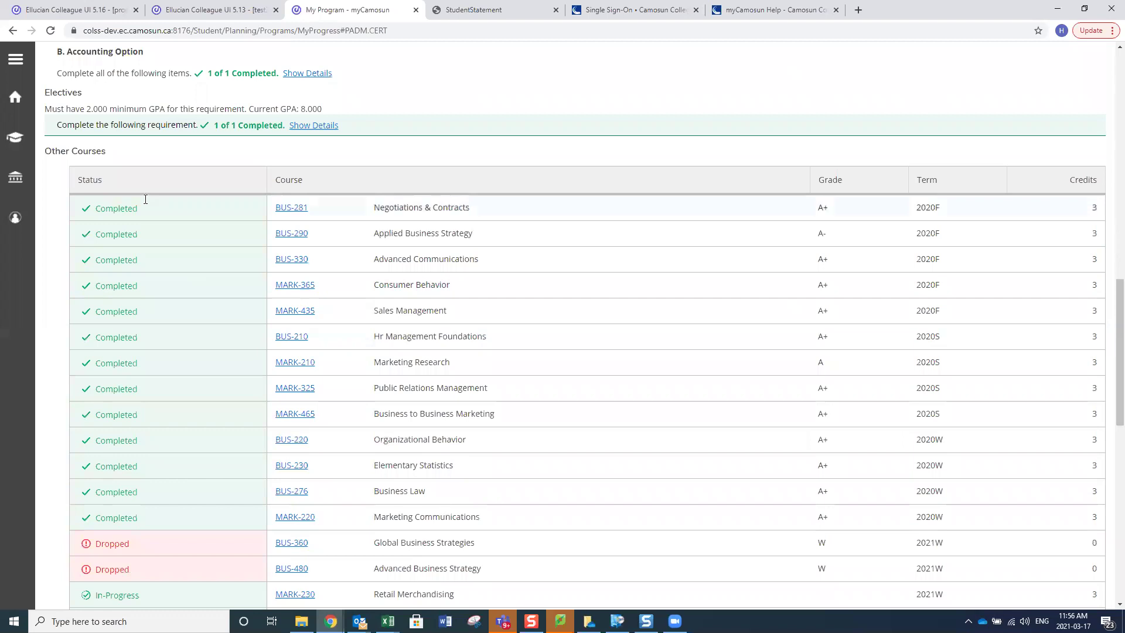
Show the Accounting Option and Electives details of the Certificate in Public Administration and review its requirements and program overview
scroll(240, 463, down, 2)
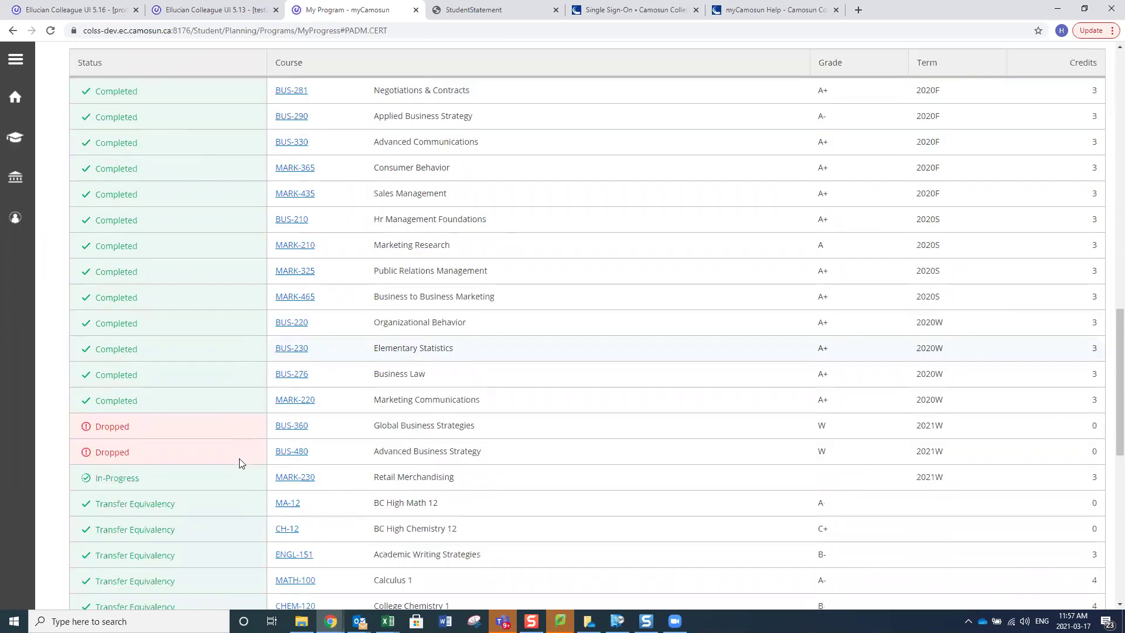
scroll(239, 463, up, 8)
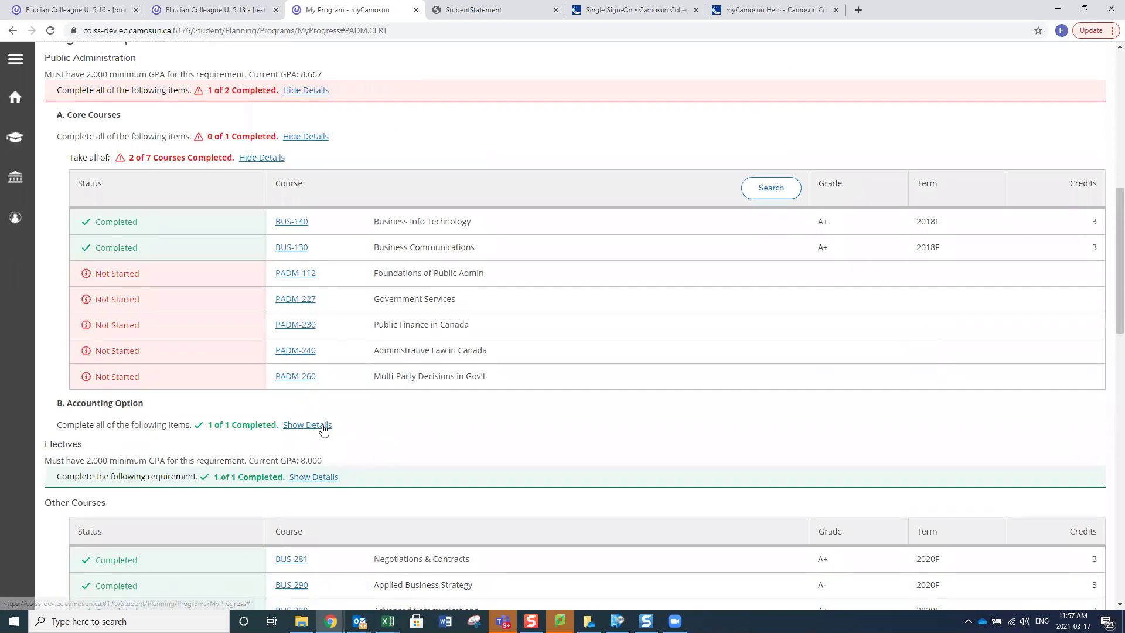
click(322, 427)
scroll(400, 418, down, 2)
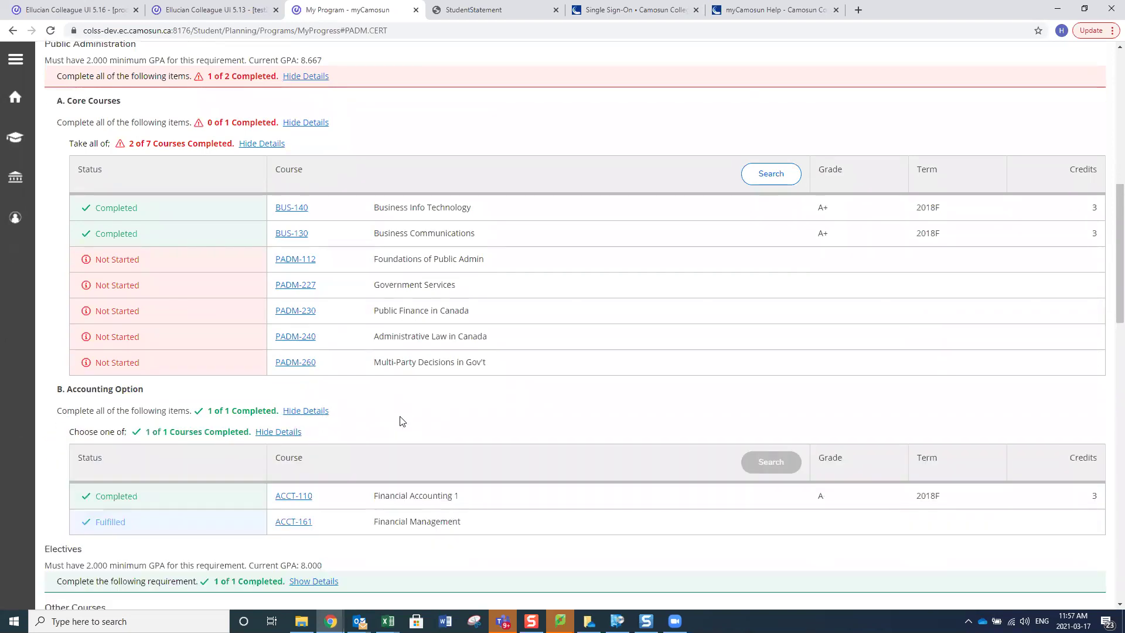
click(332, 479)
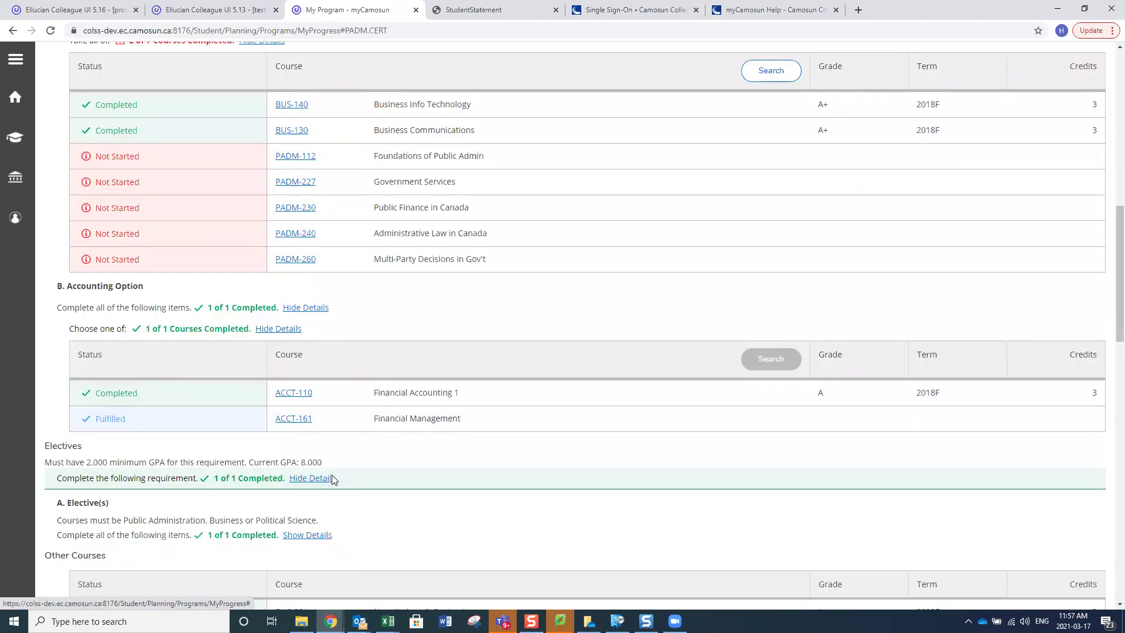
scroll(359, 475, down, 3)
scroll(363, 475, up, 5)
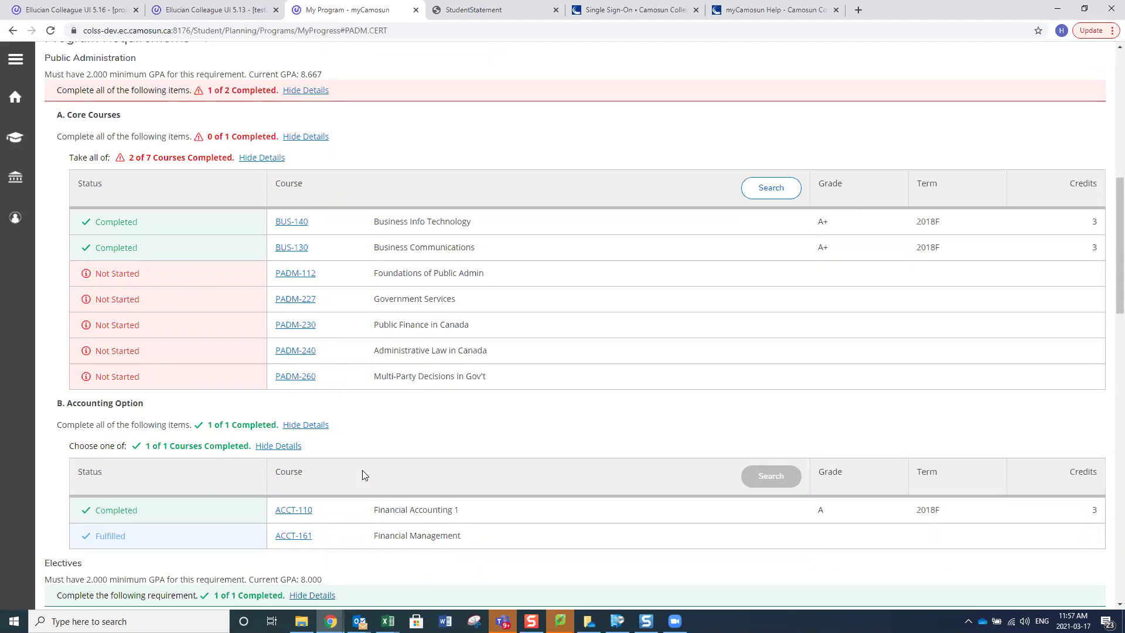
scroll(456, 446, up, 4)
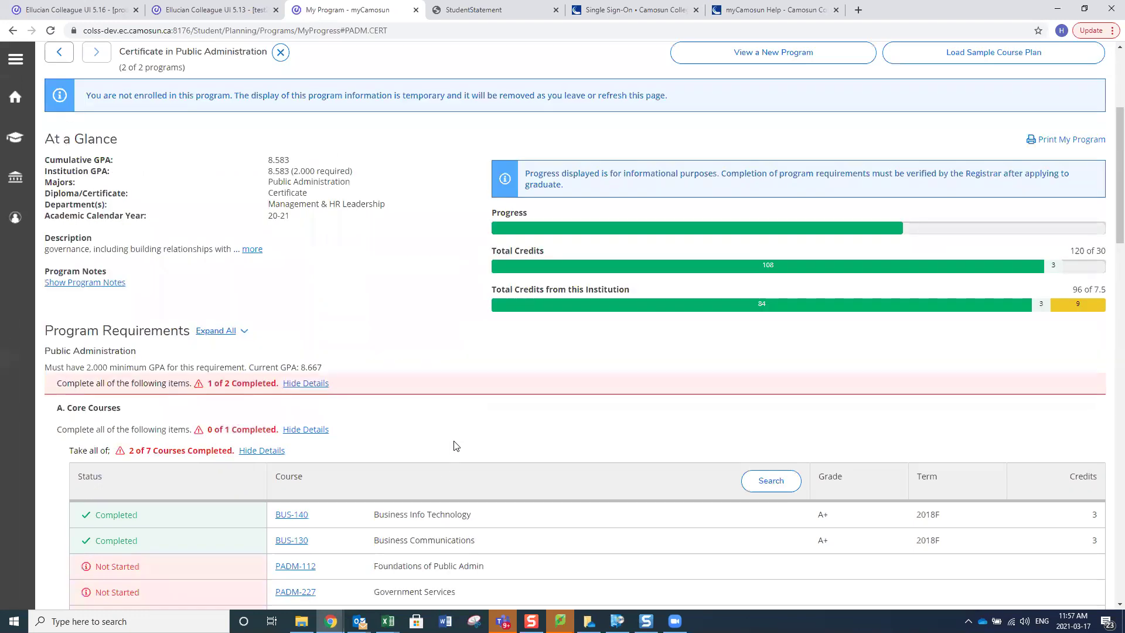
scroll(537, 290, up, 4)
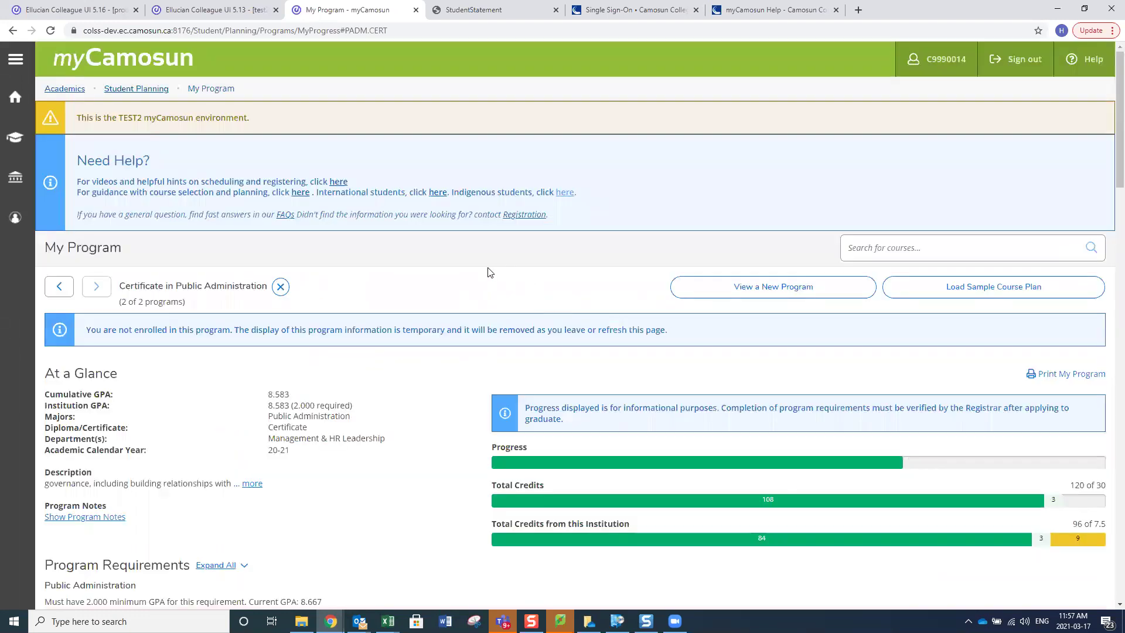
Start loading a sample course plan with 2021 Winter as the first term
click(966, 299)
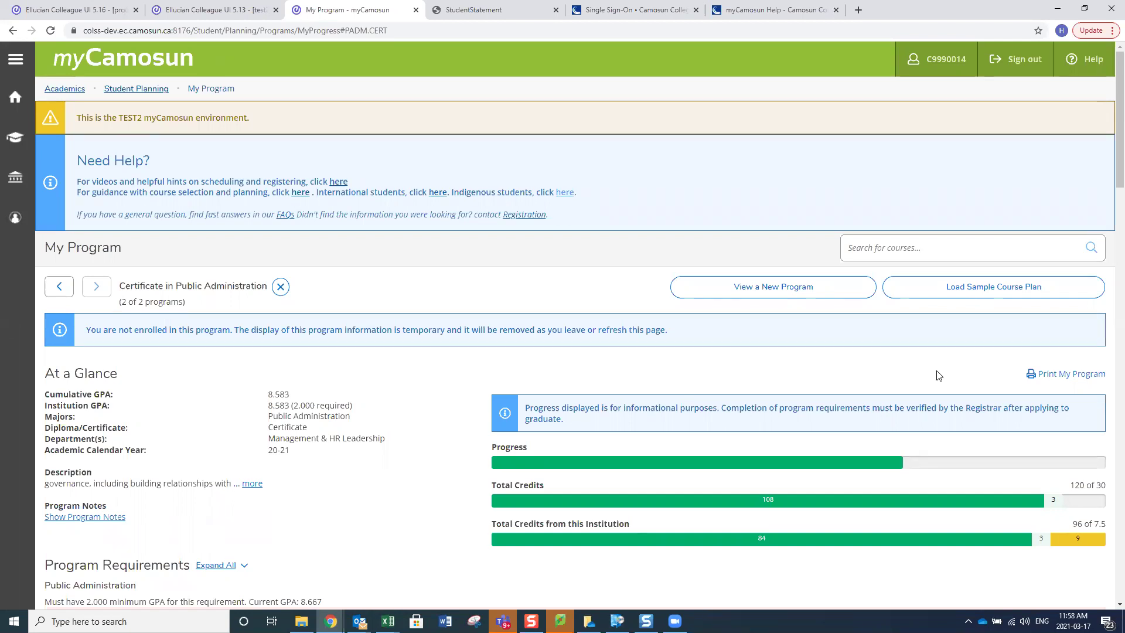
click(983, 286)
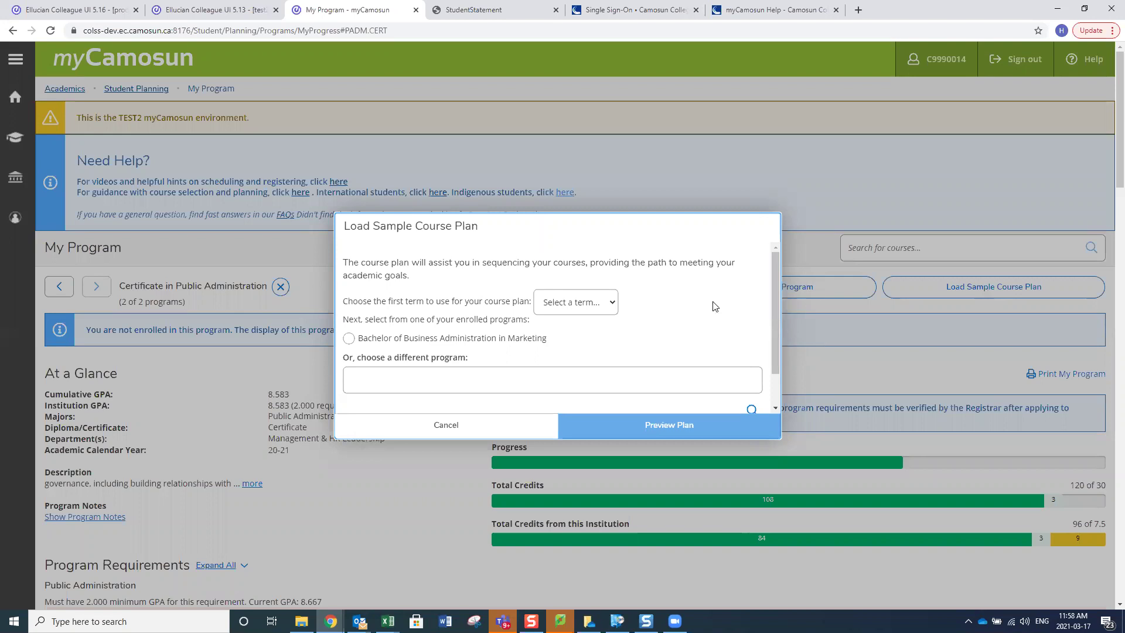
click(613, 304)
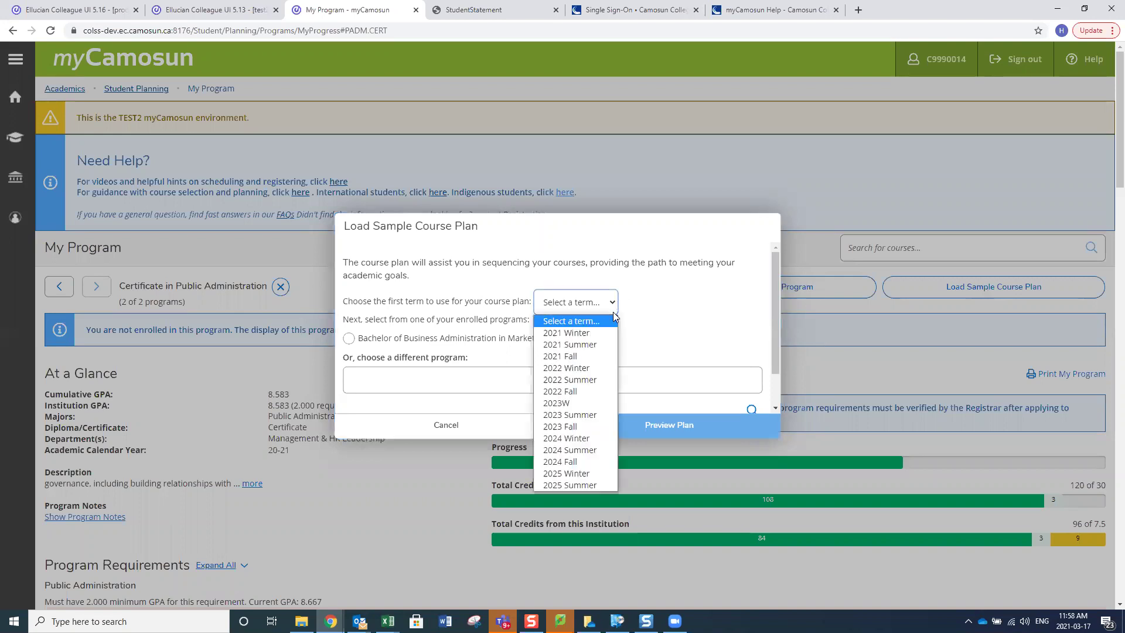
click(579, 335)
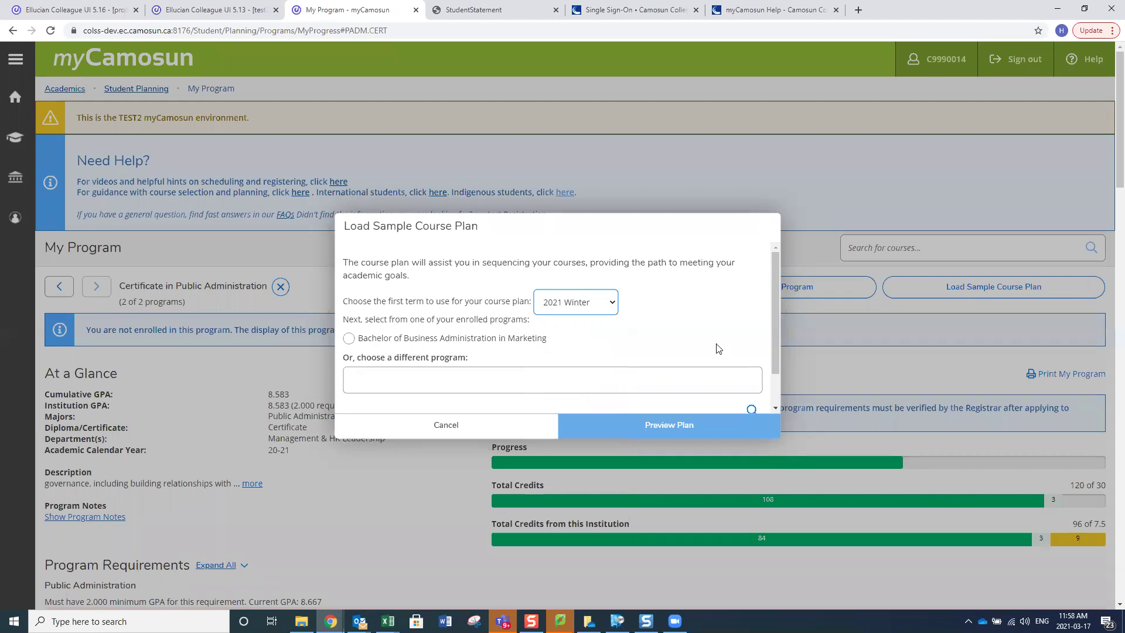
Search the other programs for "certif", preview the Certified Dental Assistant sample plan, and dismiss it without loading
scroll(525, 382, down, 1)
click(422, 343)
text(certif)
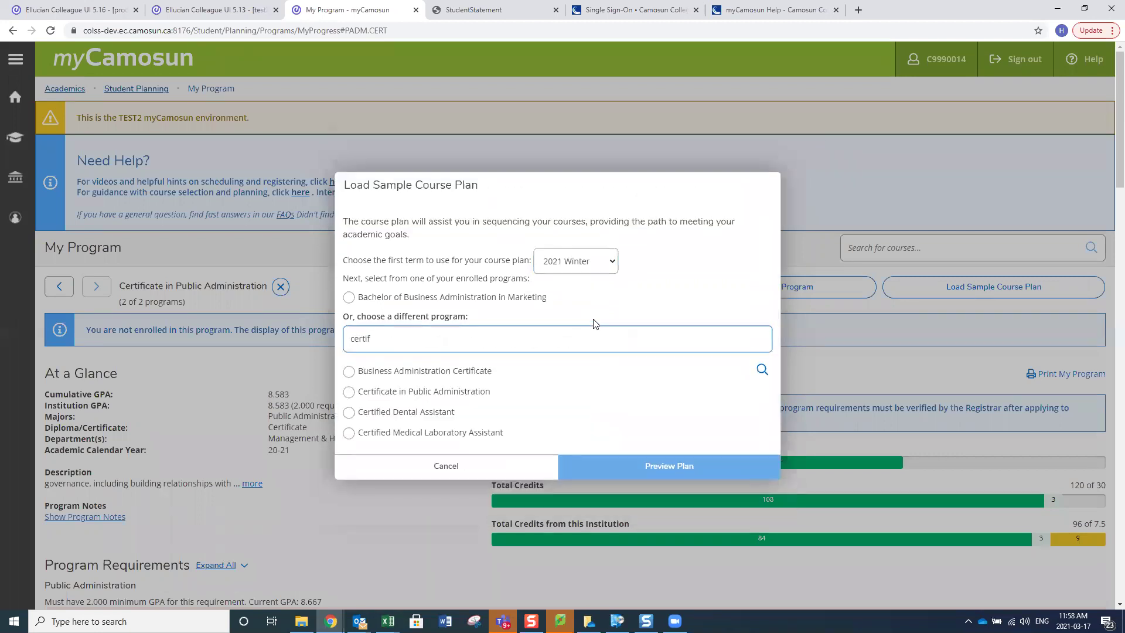
click(349, 412)
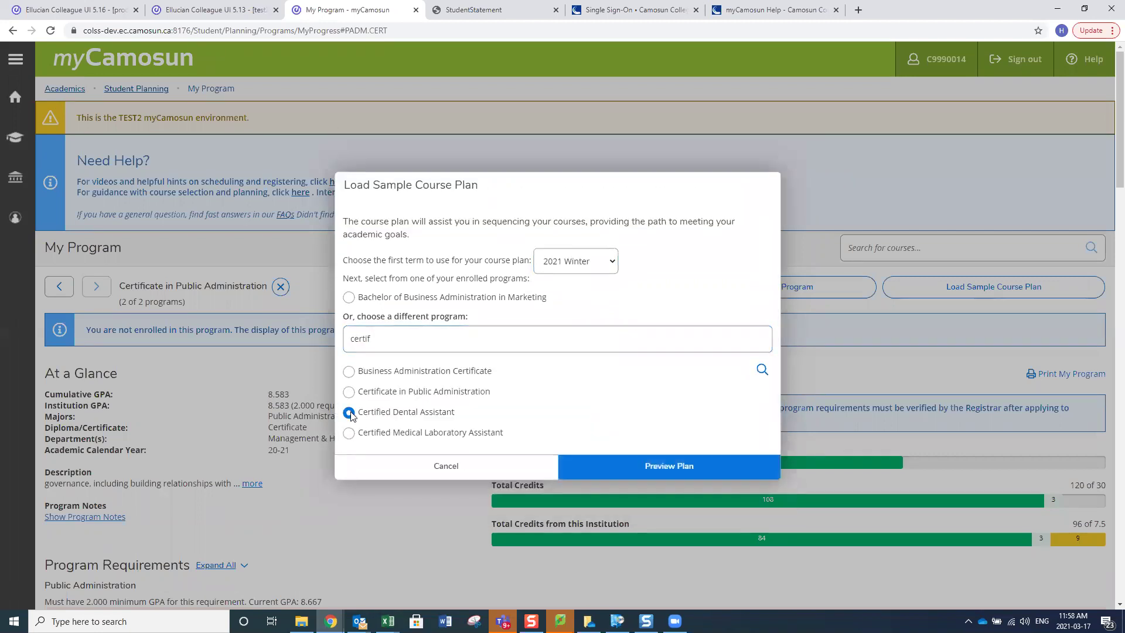
click(679, 467)
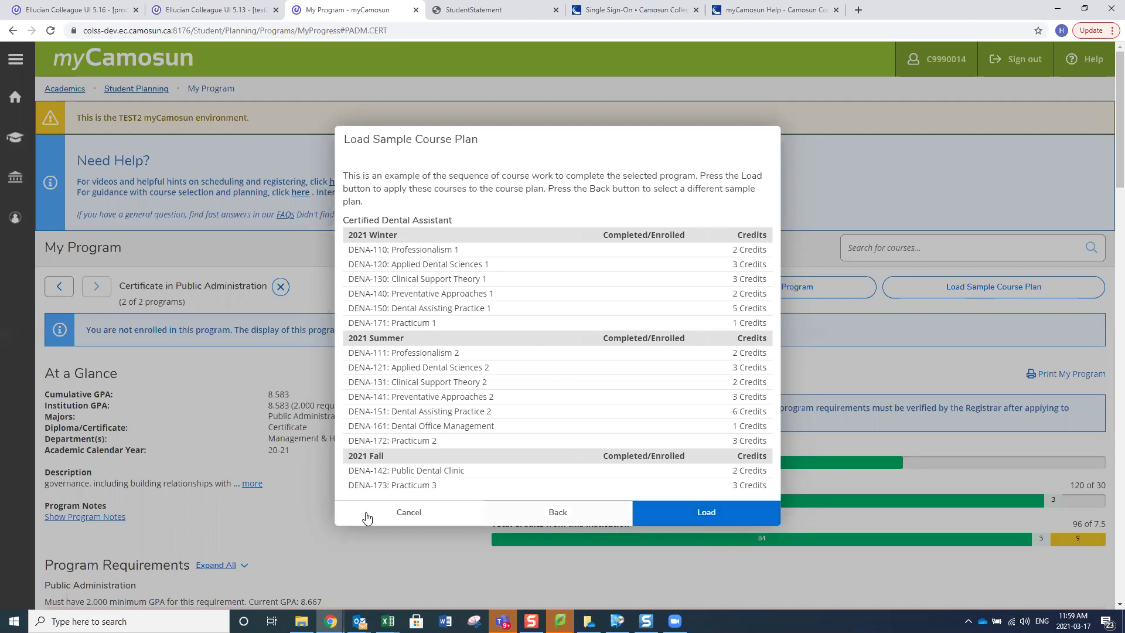
key(Escape)
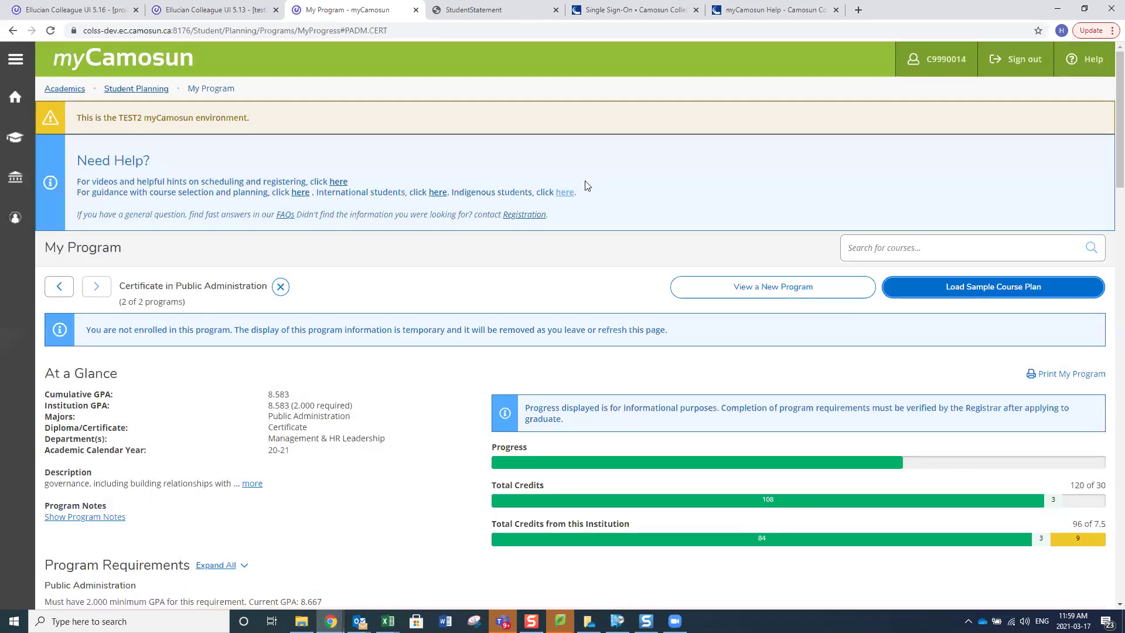
Remove the Certificate in Public Administration from view and expand all requirements of the Bachelor of Business Administration in Marketing
click(280, 288)
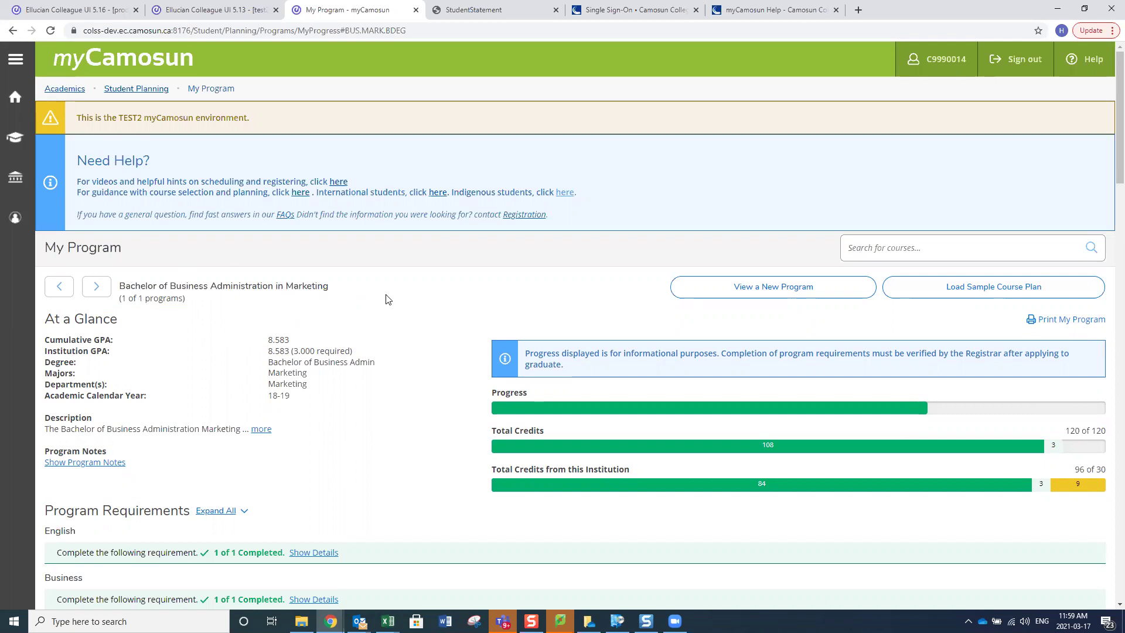
scroll(386, 300, down, 4)
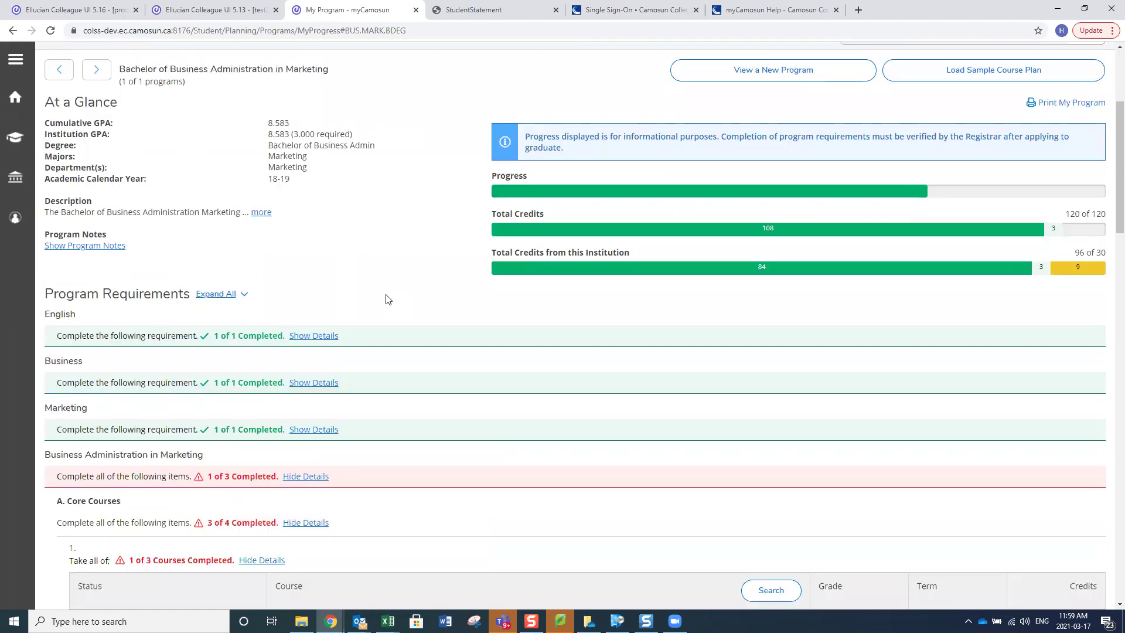
scroll(386, 300, down, 1)
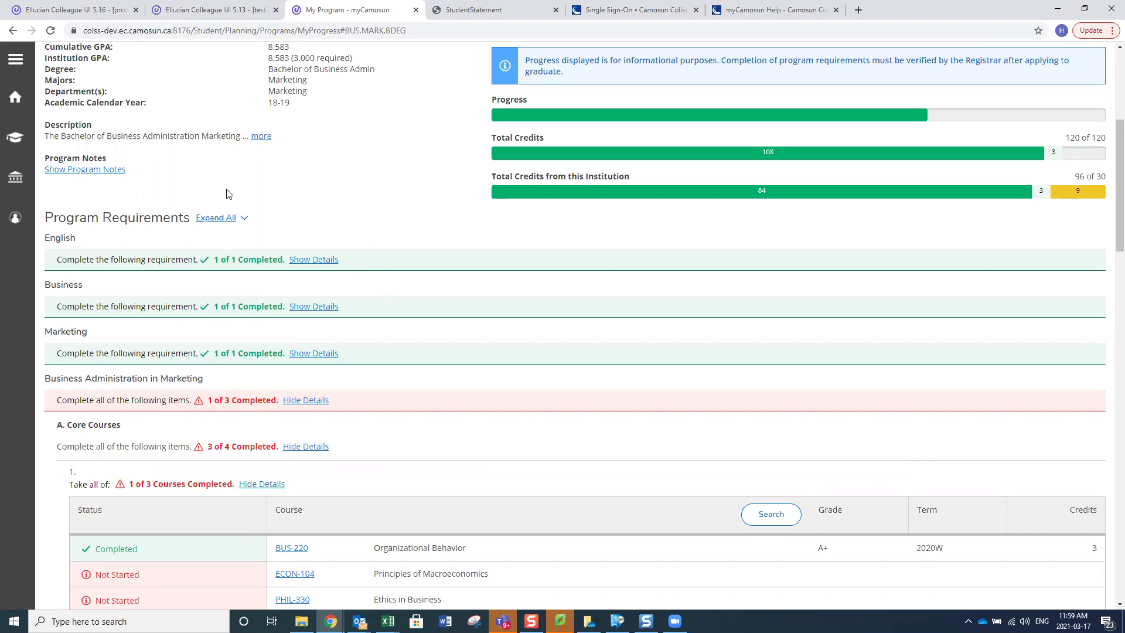
click(223, 220)
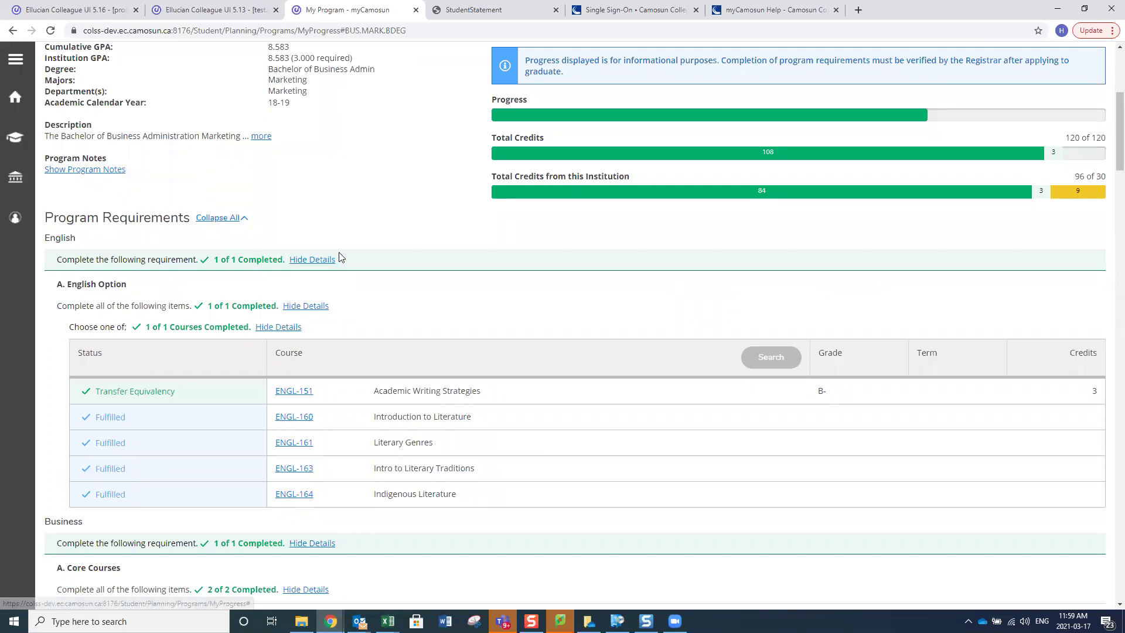
Review the degree's English, Business, Marketing and Business Administration in Marketing requirements, checking course statuses down to the unfinished core courses
scroll(339, 252, down, 1)
scroll(339, 256, down, 1)
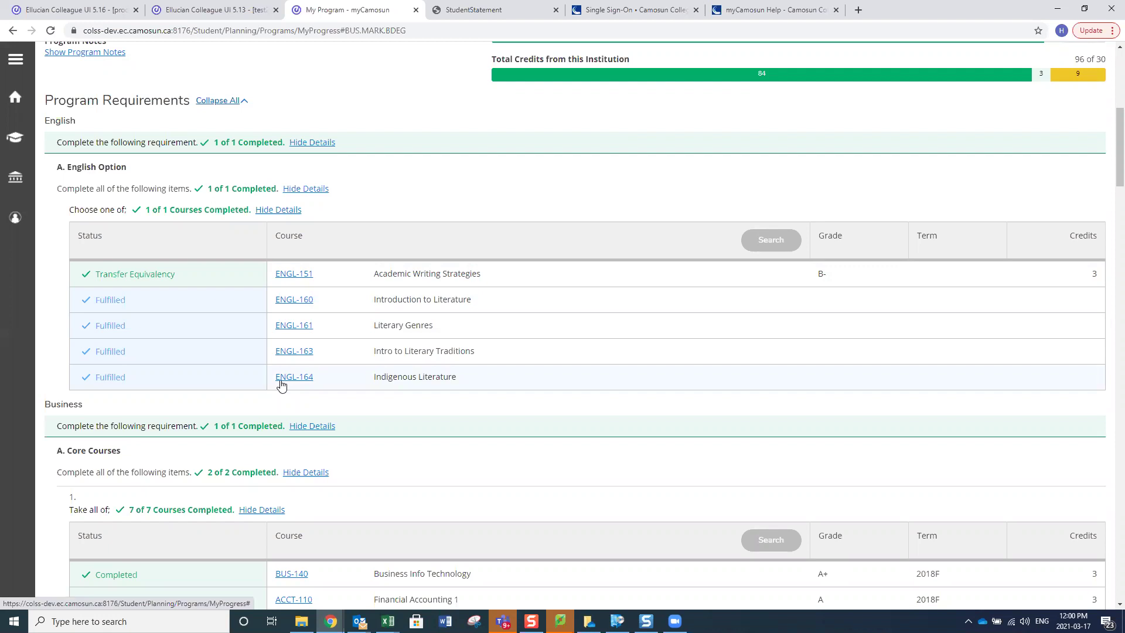
scroll(282, 385, down, 4)
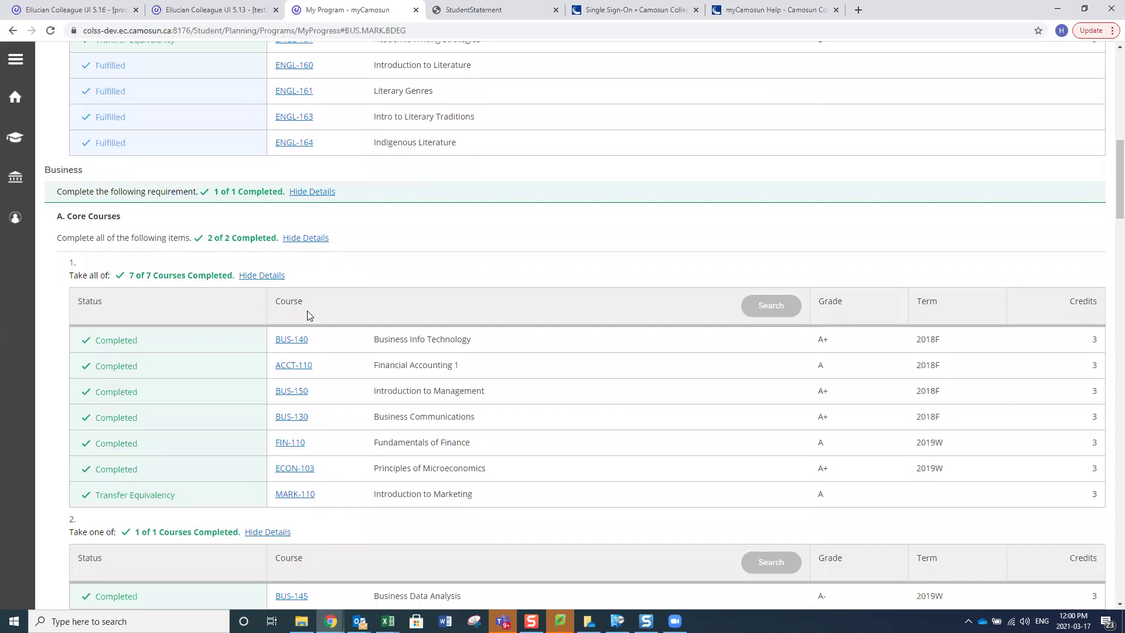
scroll(309, 316, down, 2)
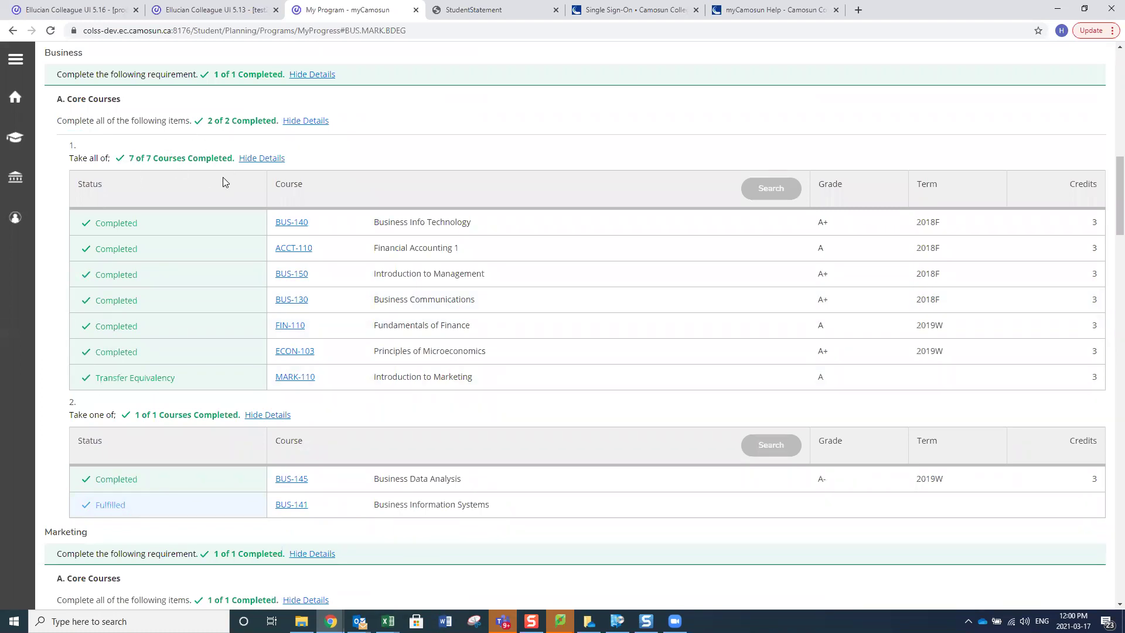
scroll(226, 216, down, 2)
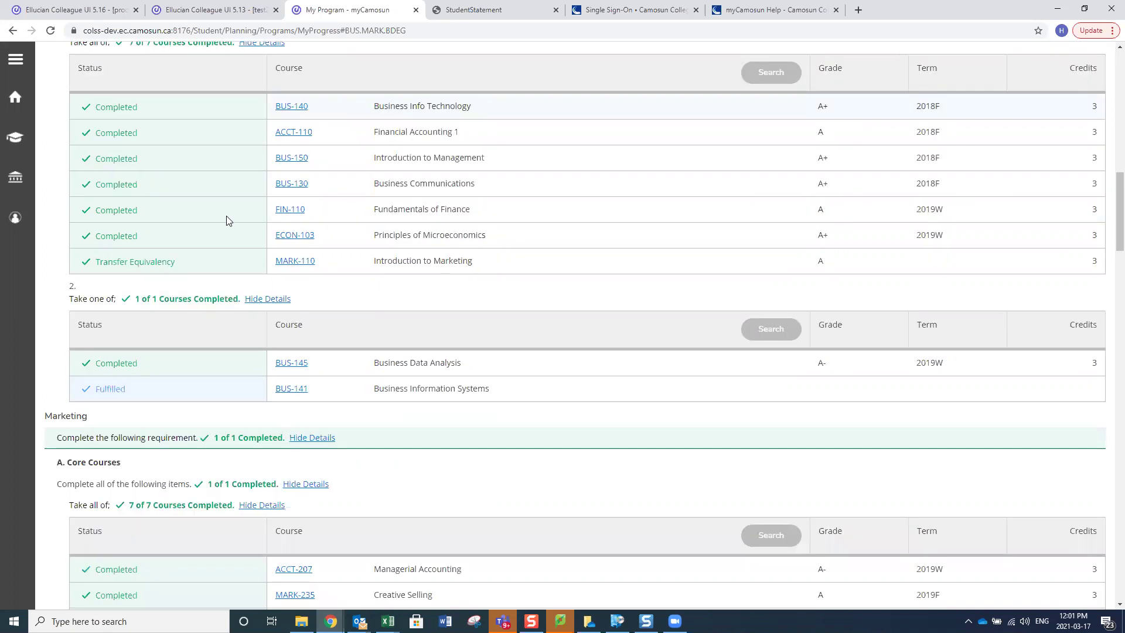
scroll(228, 220, down, 3)
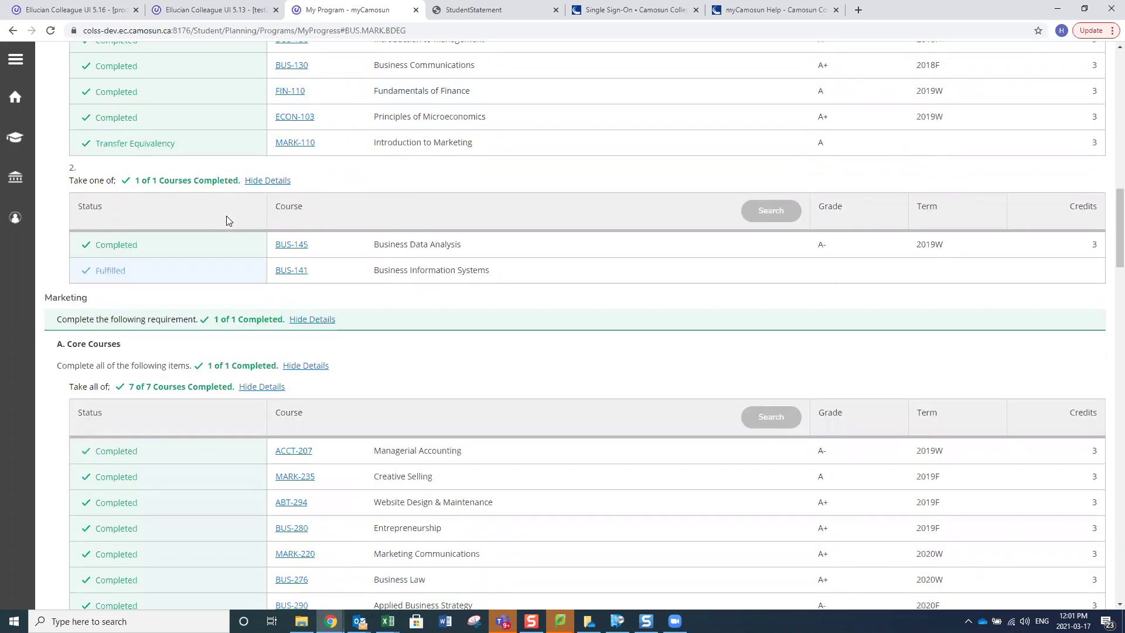
scroll(228, 220, down, 4)
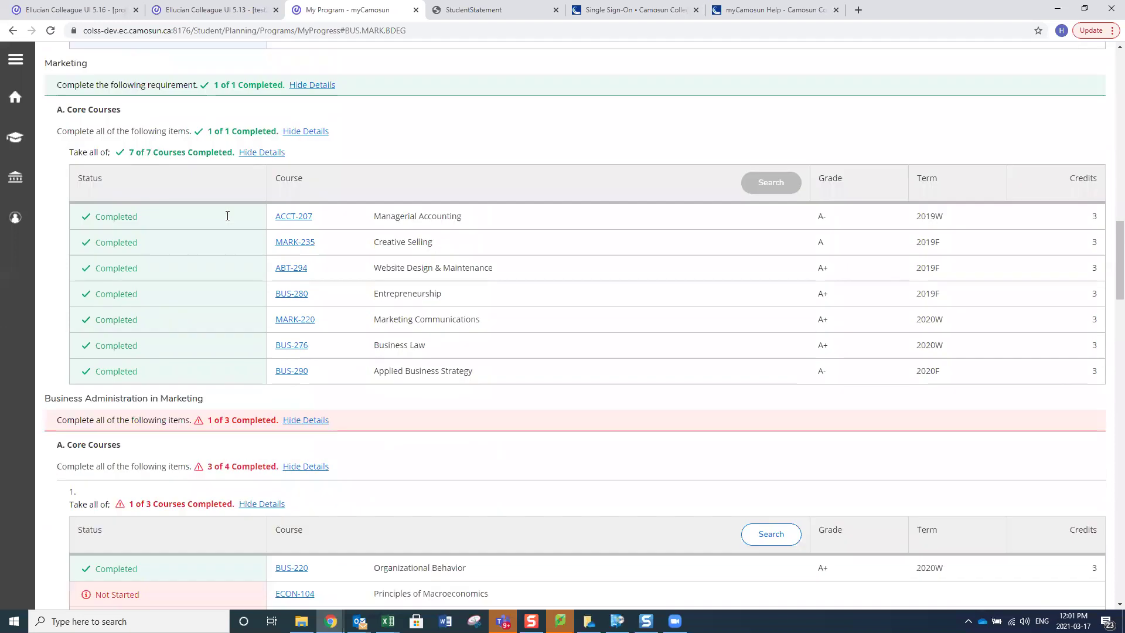
scroll(228, 220, down, 1)
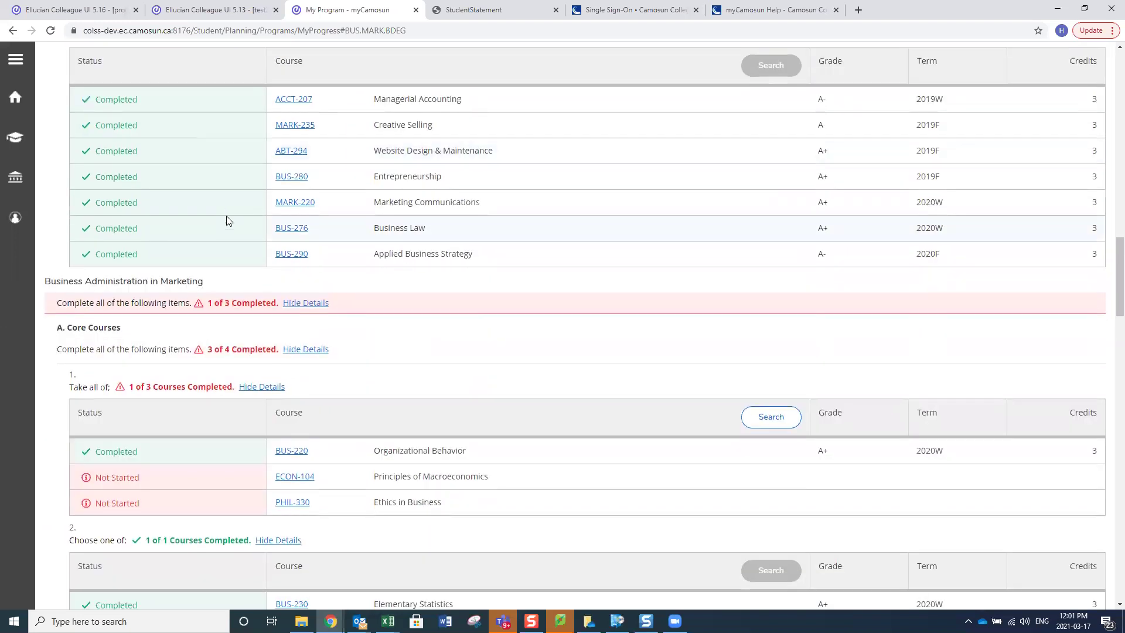
scroll(228, 220, down, 2)
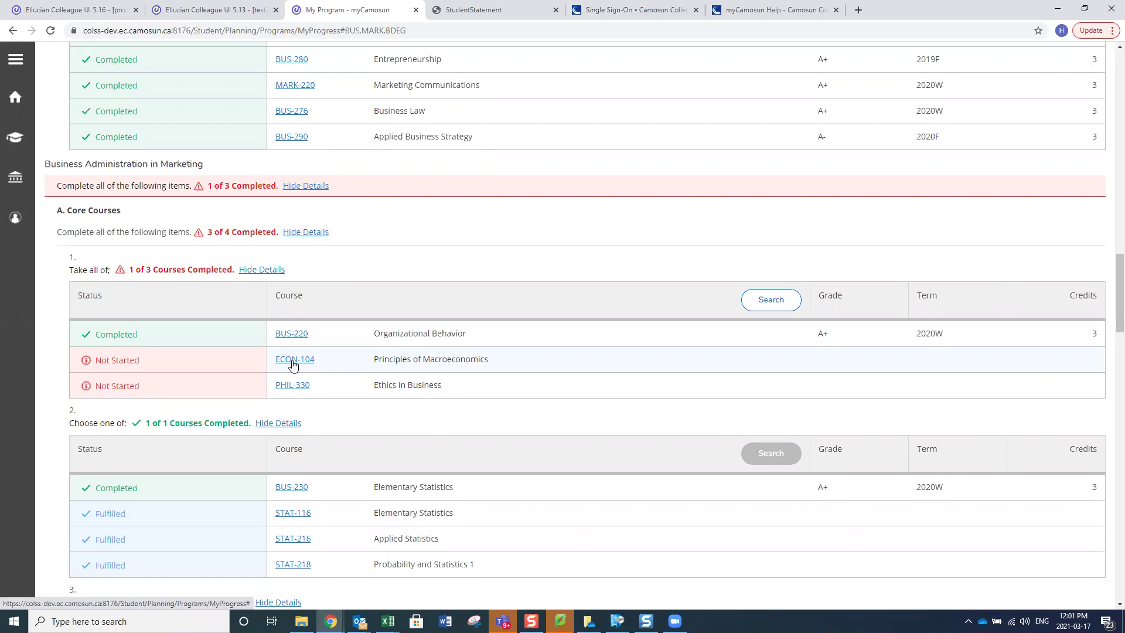
Search the catalogue for courses matching the first Business Administration in Marketing core requirement and review the available result filters
click(768, 309)
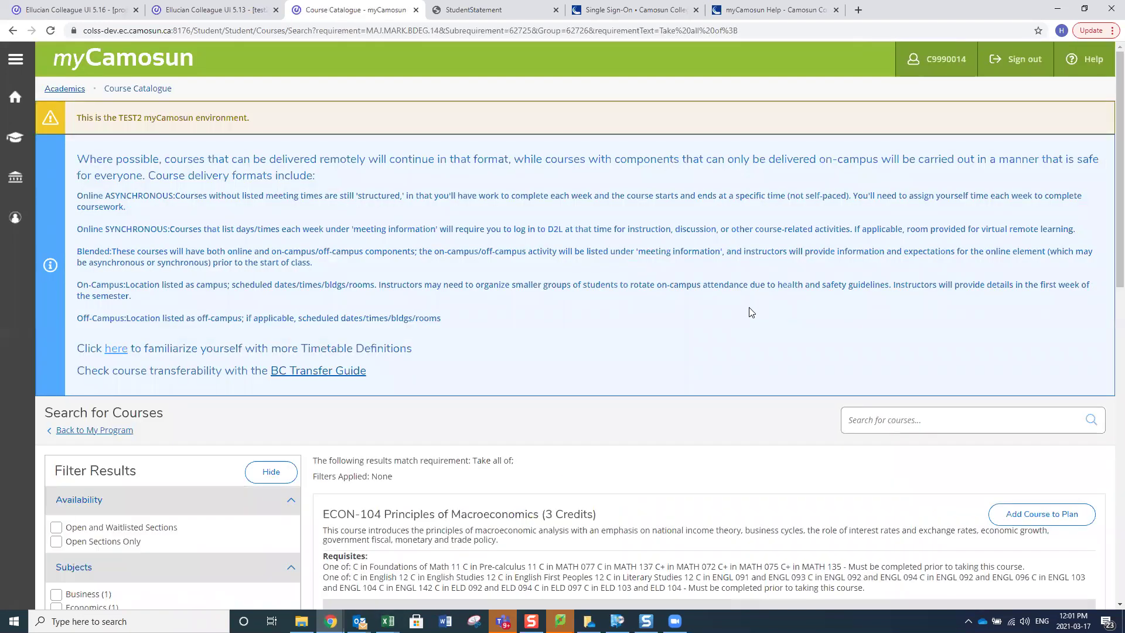
scroll(751, 312, down, 6)
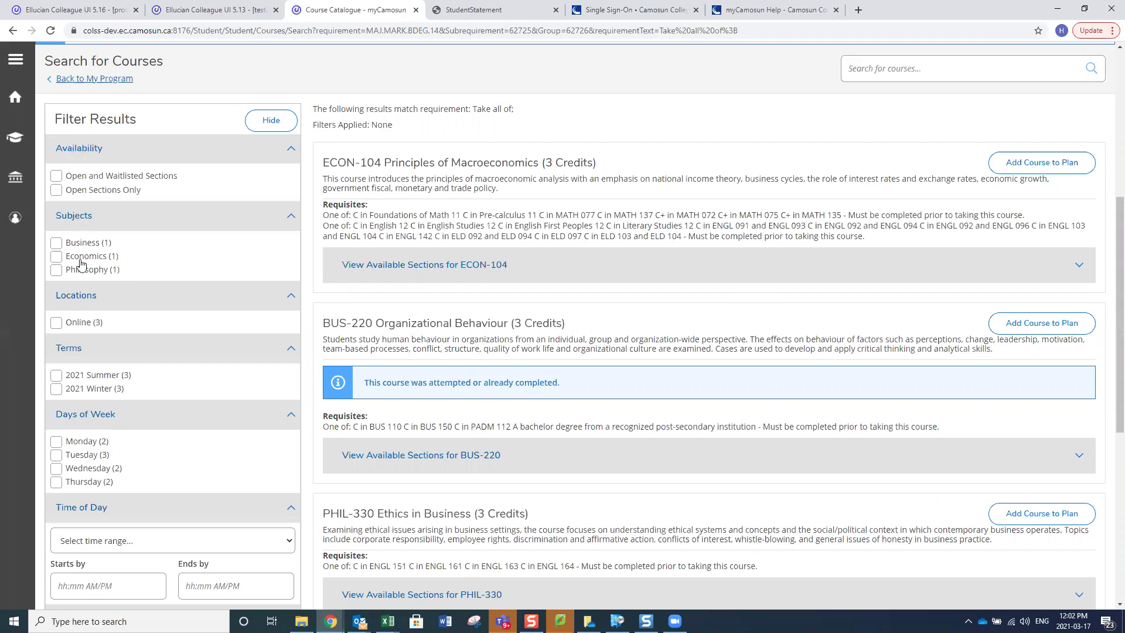
scroll(97, 380, down, 2)
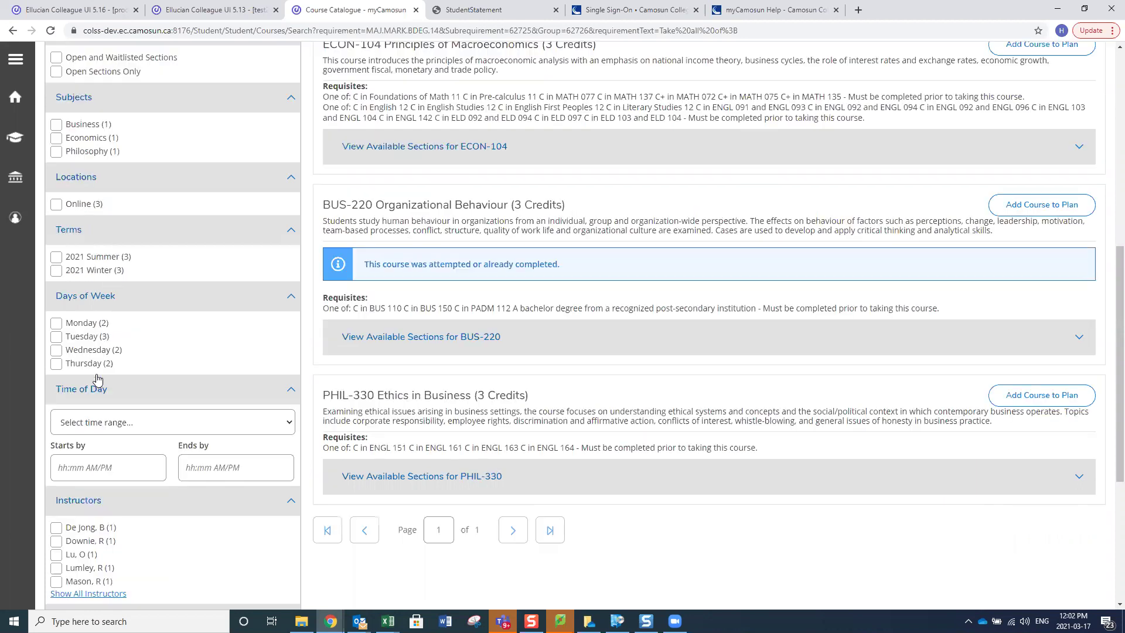
scroll(97, 380, down, 3)
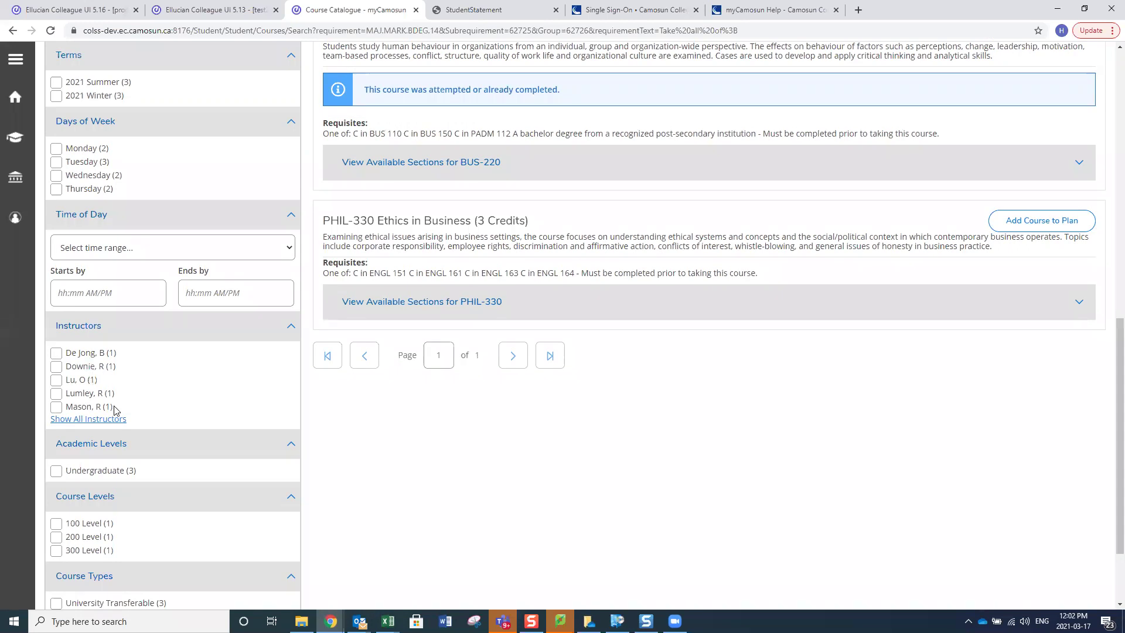
scroll(116, 410, down, 2)
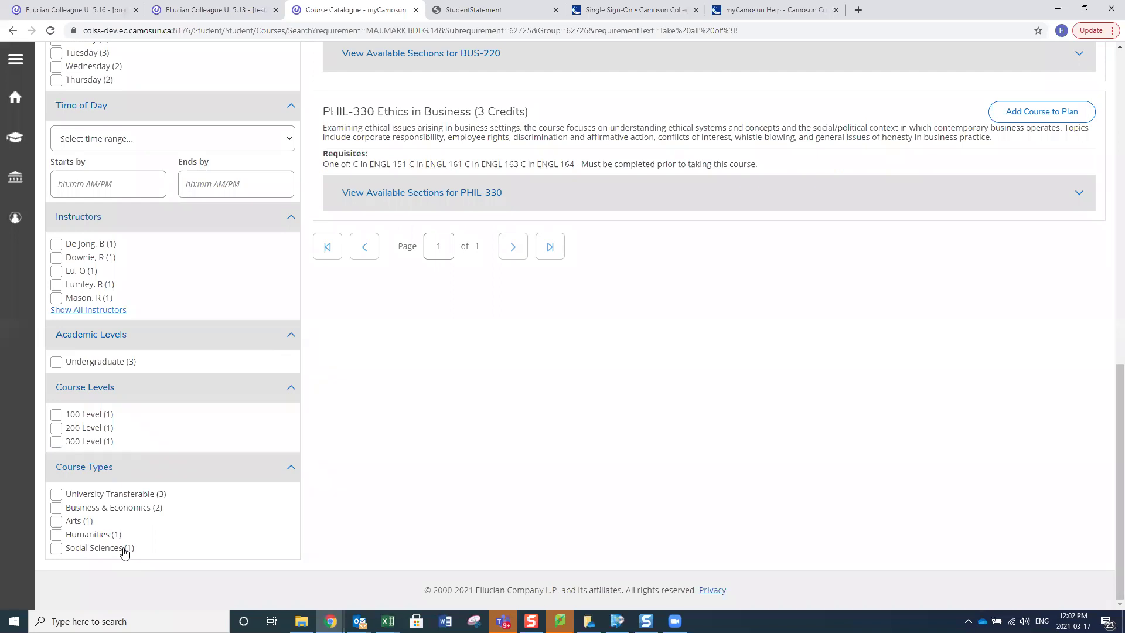
scroll(124, 552, up, 12)
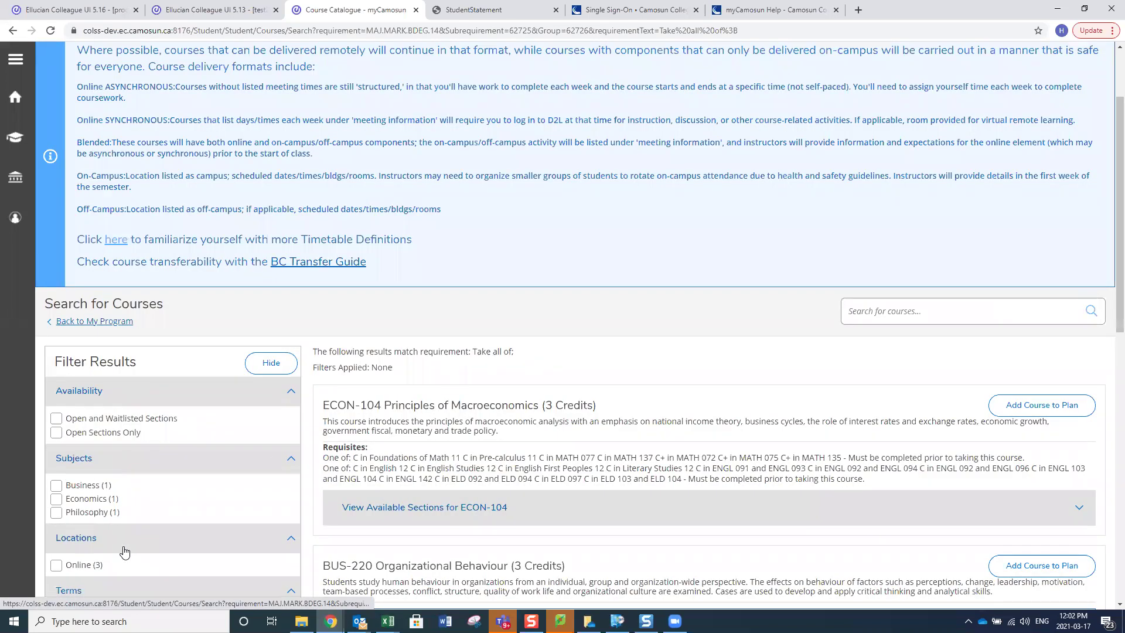
Add ECON-104 Principles of Macroeconomics to the course plan for the 2021 Summer term
scroll(125, 551, down, 4)
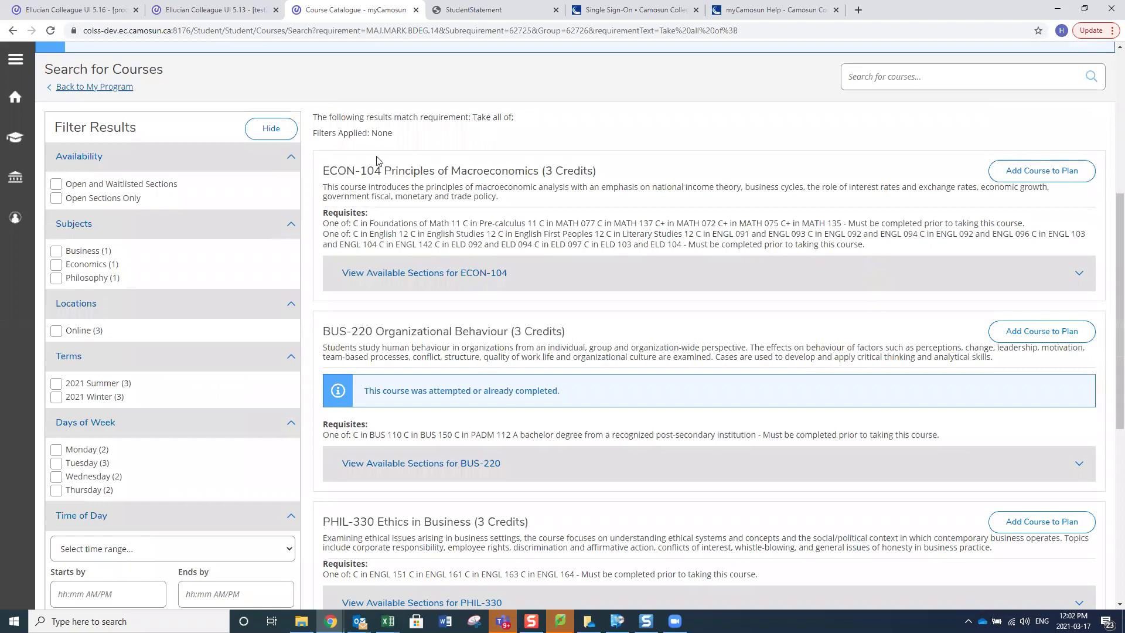
click(1079, 187)
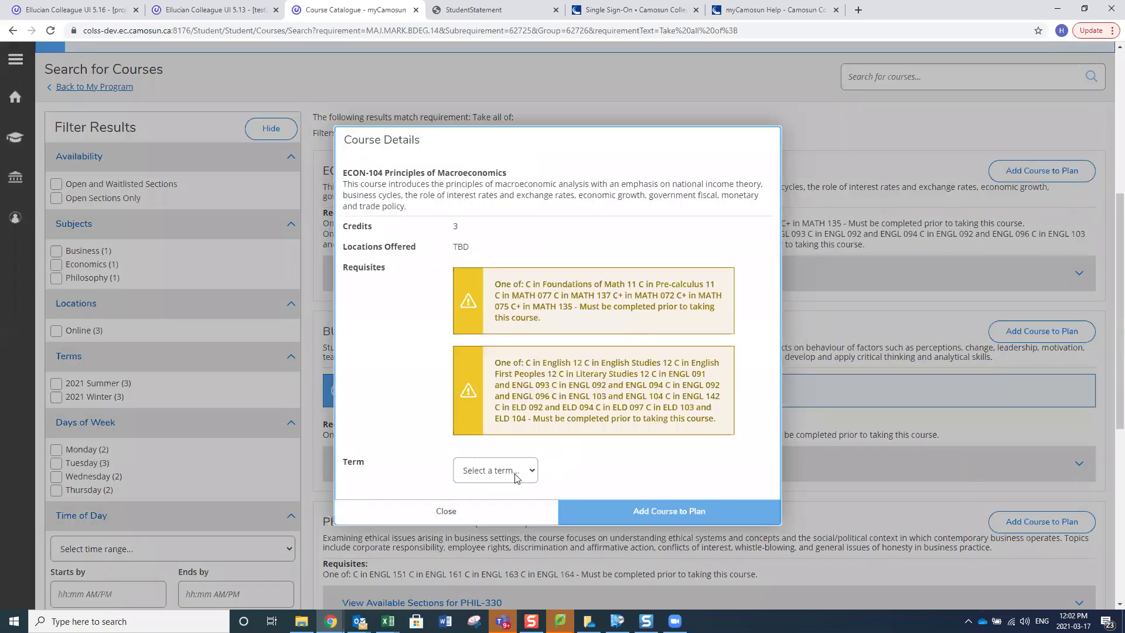
click(531, 471)
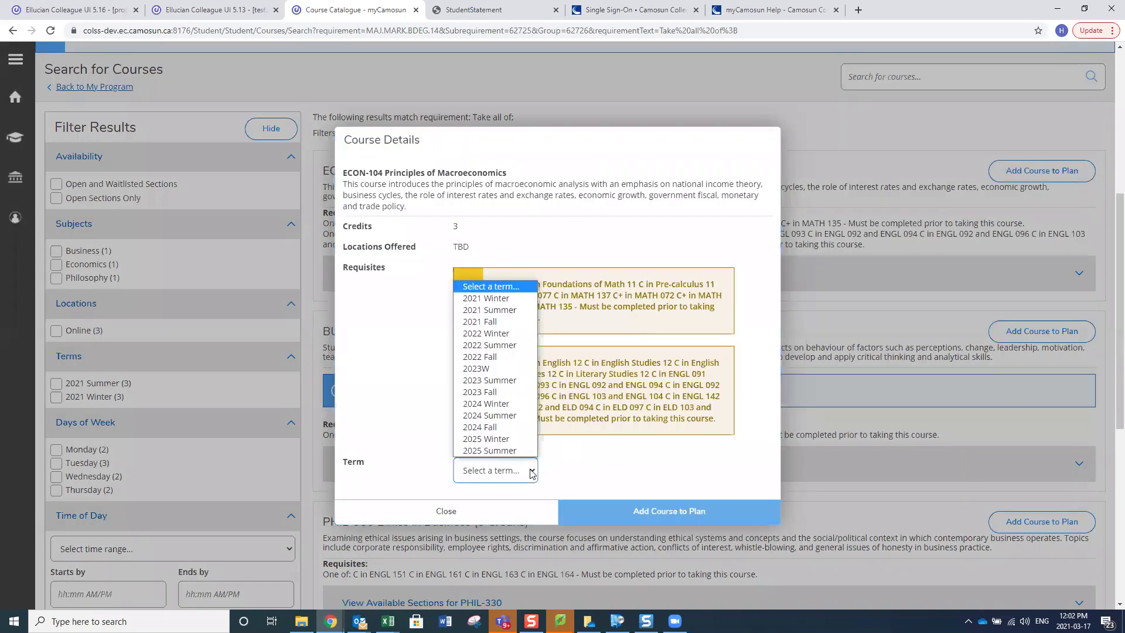
click(493, 310)
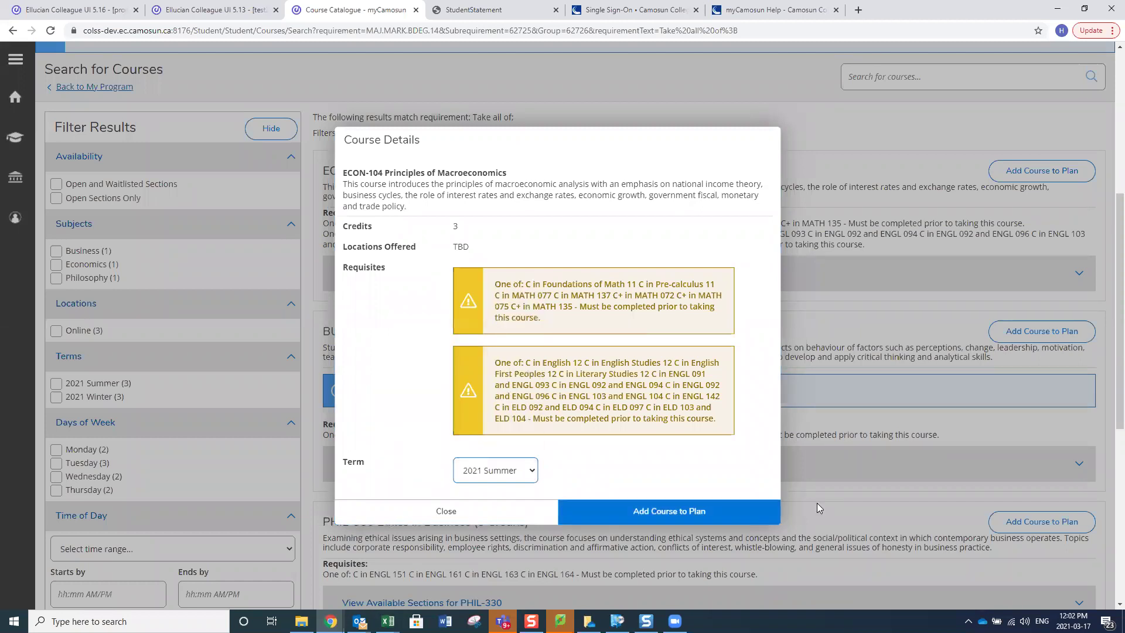
click(700, 515)
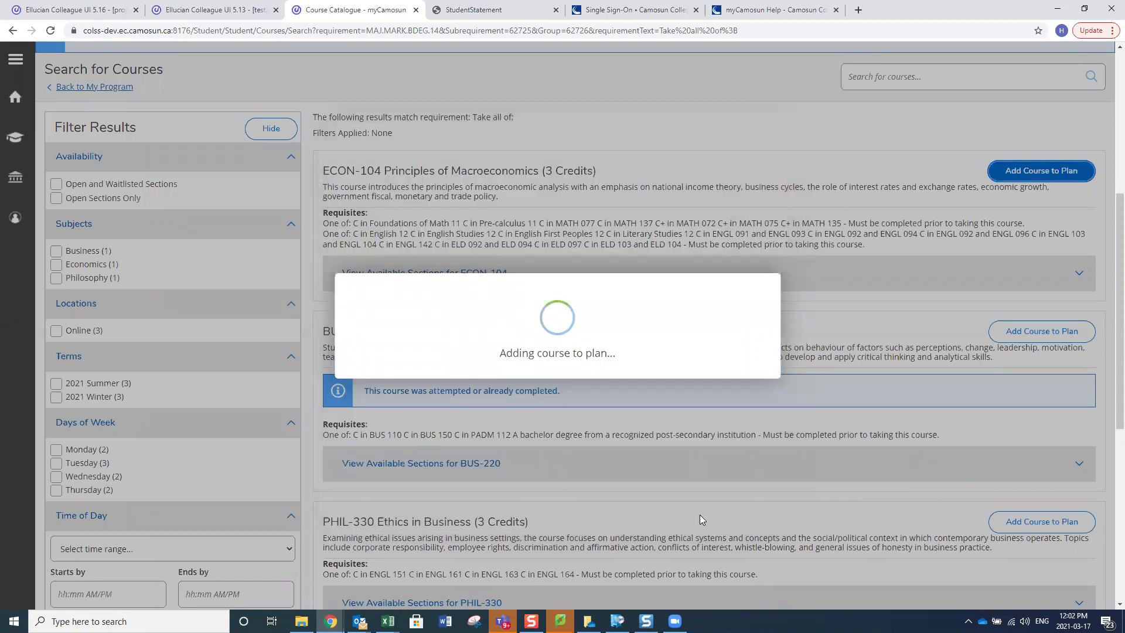
Add PHIL-330 Ethics in Business to the course plan for the 2021 Summer term
scroll(737, 440, down, 5)
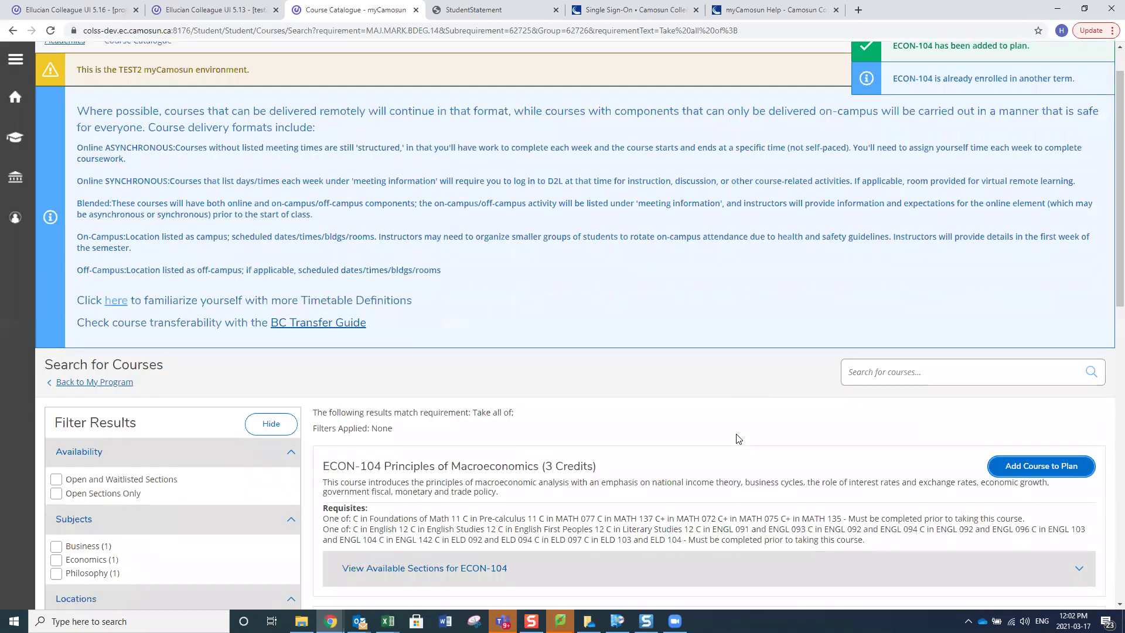
scroll(737, 440, down, 6)
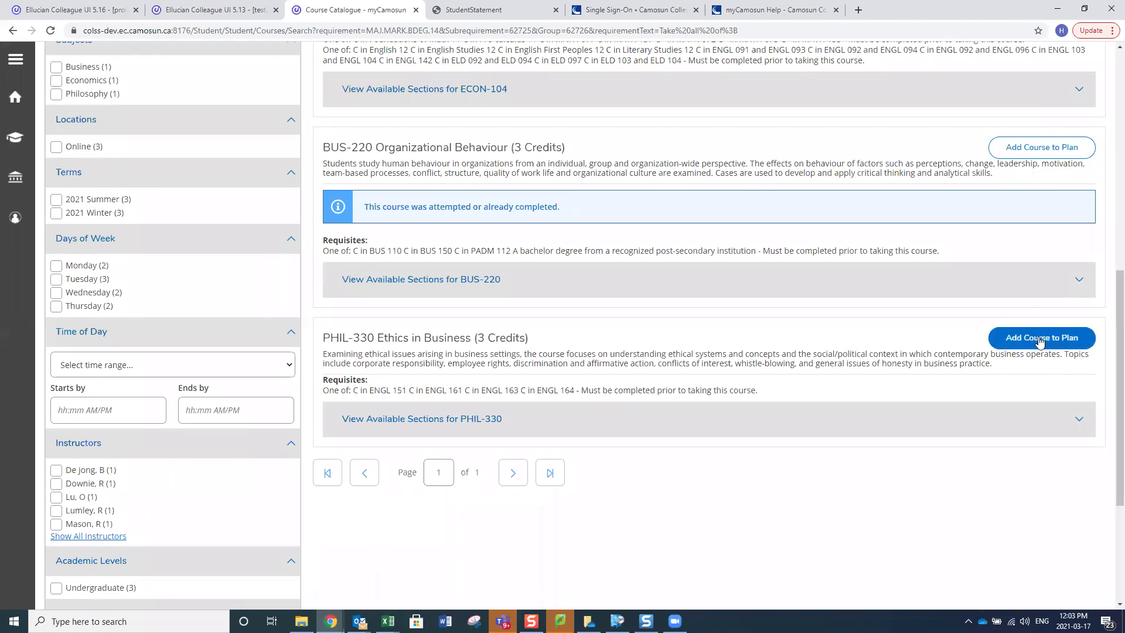
click(1039, 338)
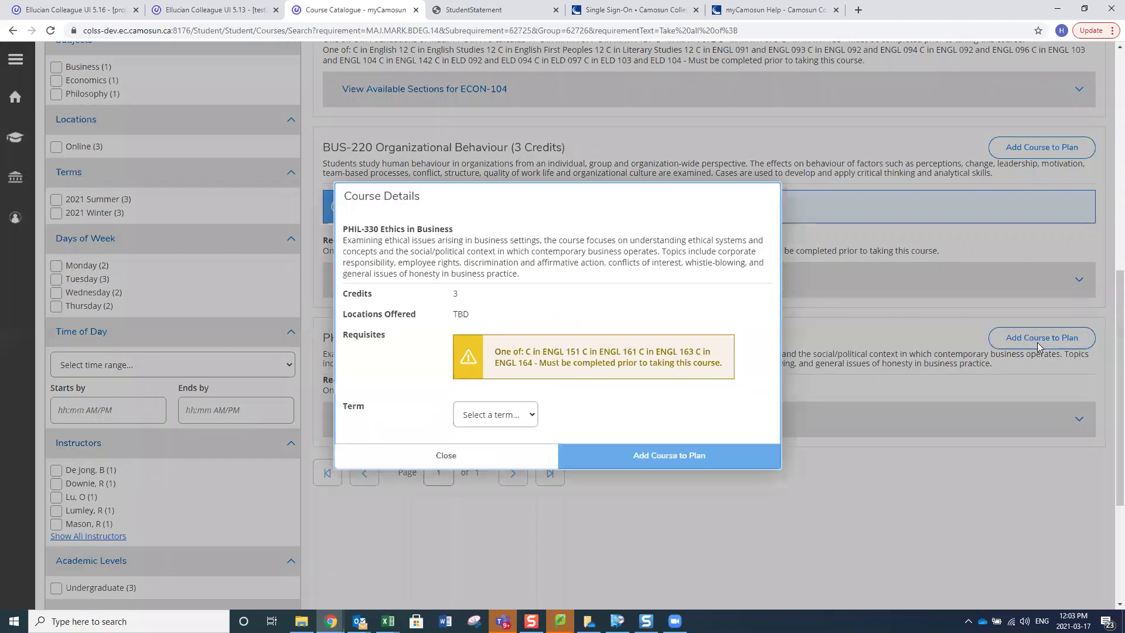
click(533, 418)
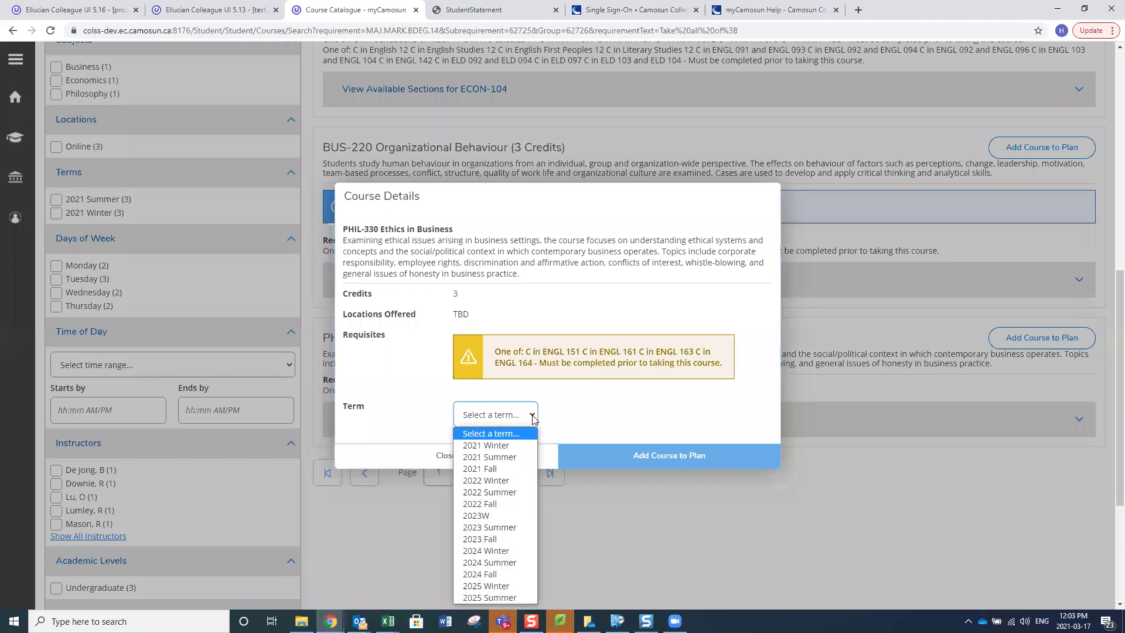
click(511, 458)
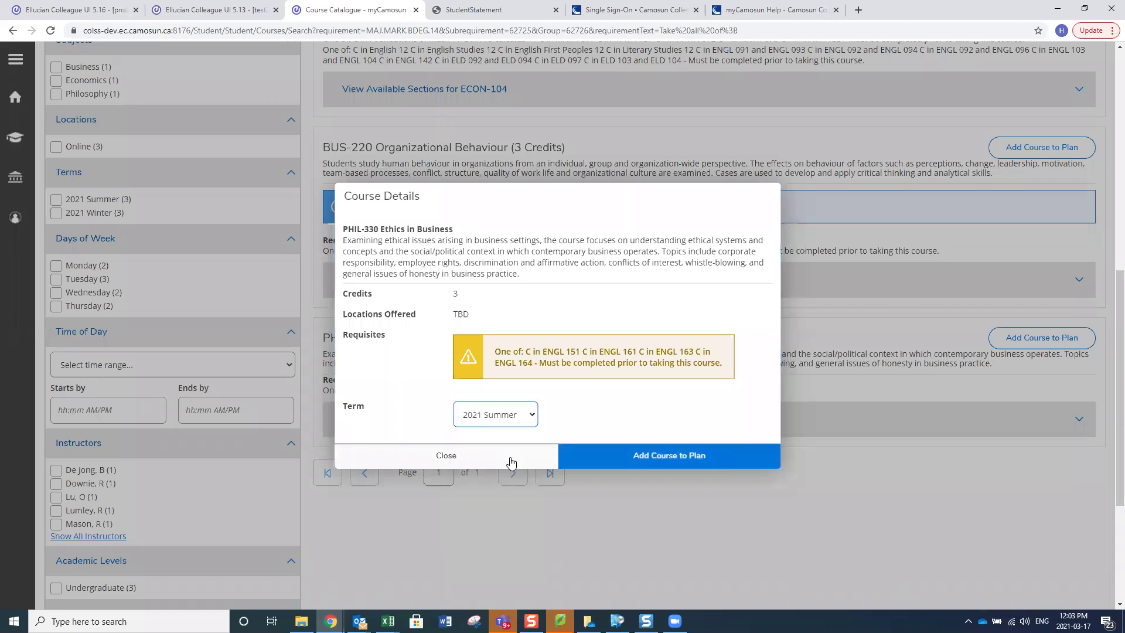
click(702, 456)
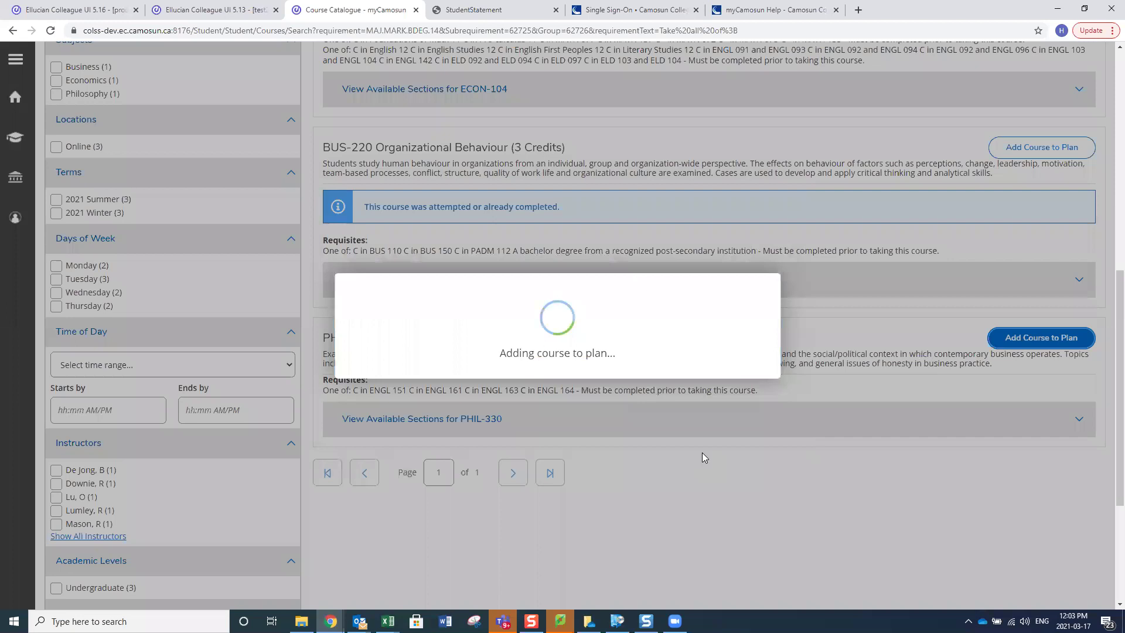
Return to the program page and check the statuses of the first Business Administration in Marketing core requirement's courses
scroll(702, 453, down, 4)
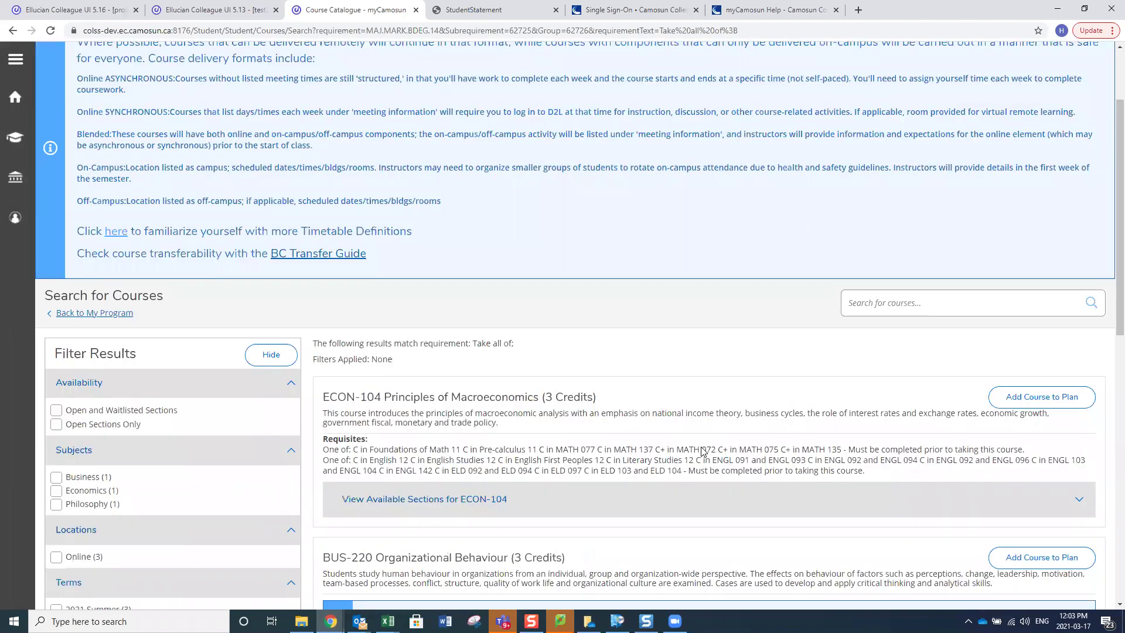
scroll(702, 453, down, 2)
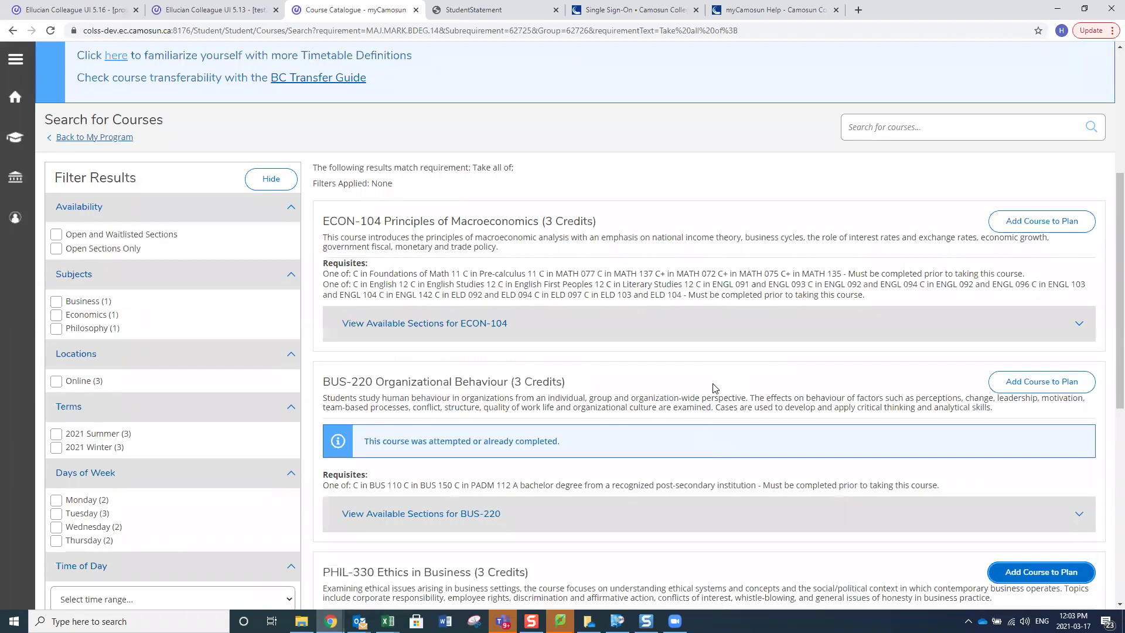
click(120, 142)
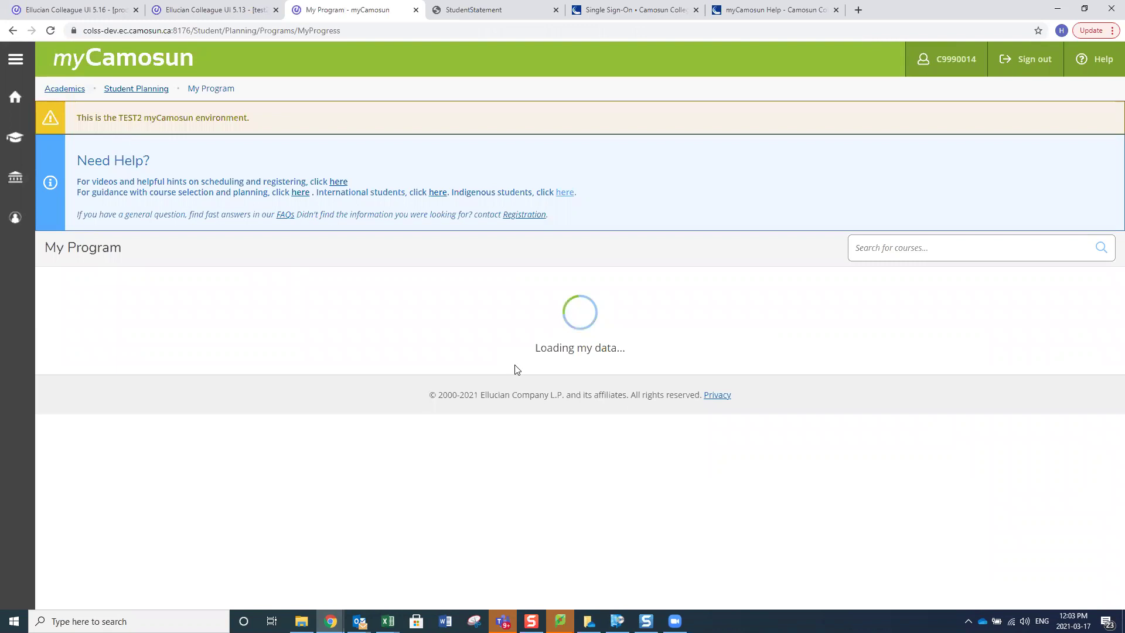
scroll(515, 384, down, 3)
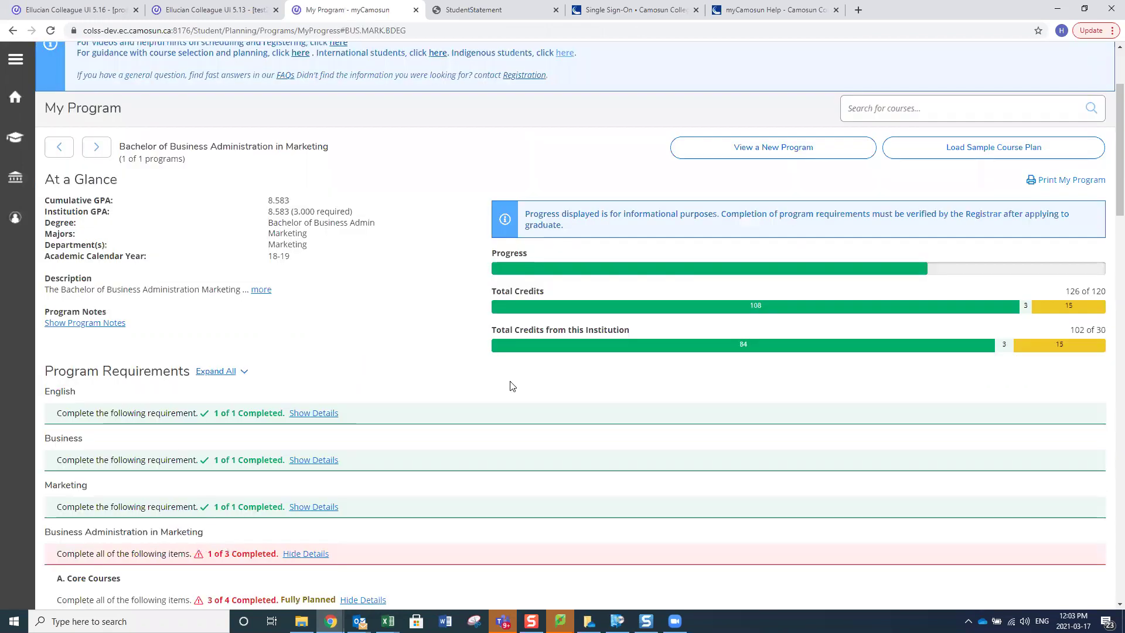
scroll(507, 387, down, 2)
scroll(508, 387, down, 2)
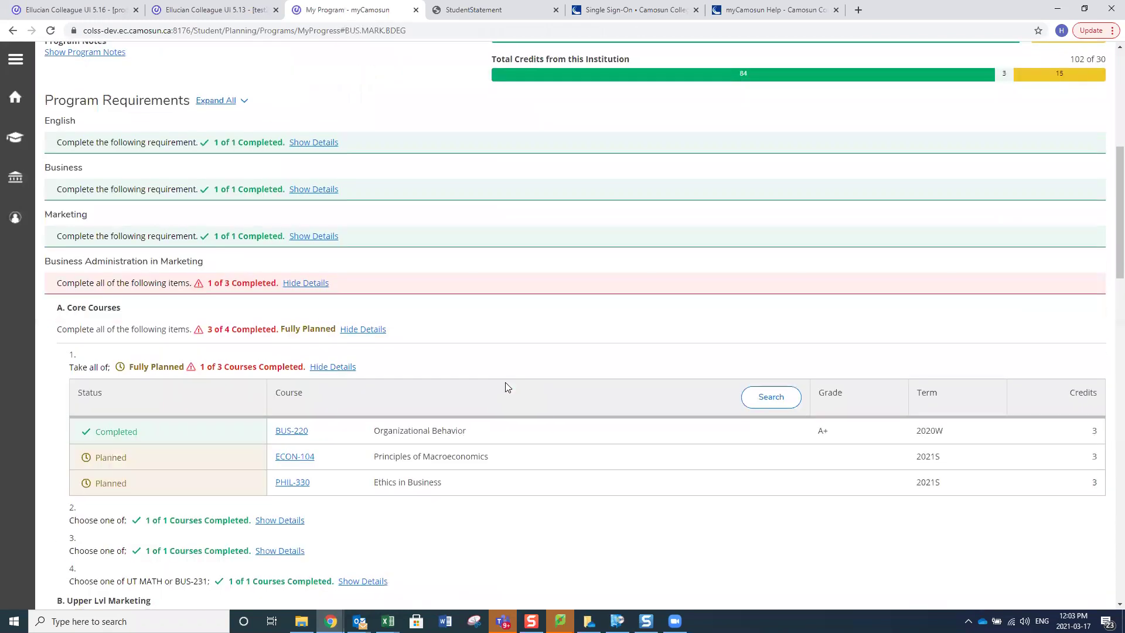
scroll(508, 387, down, 1)
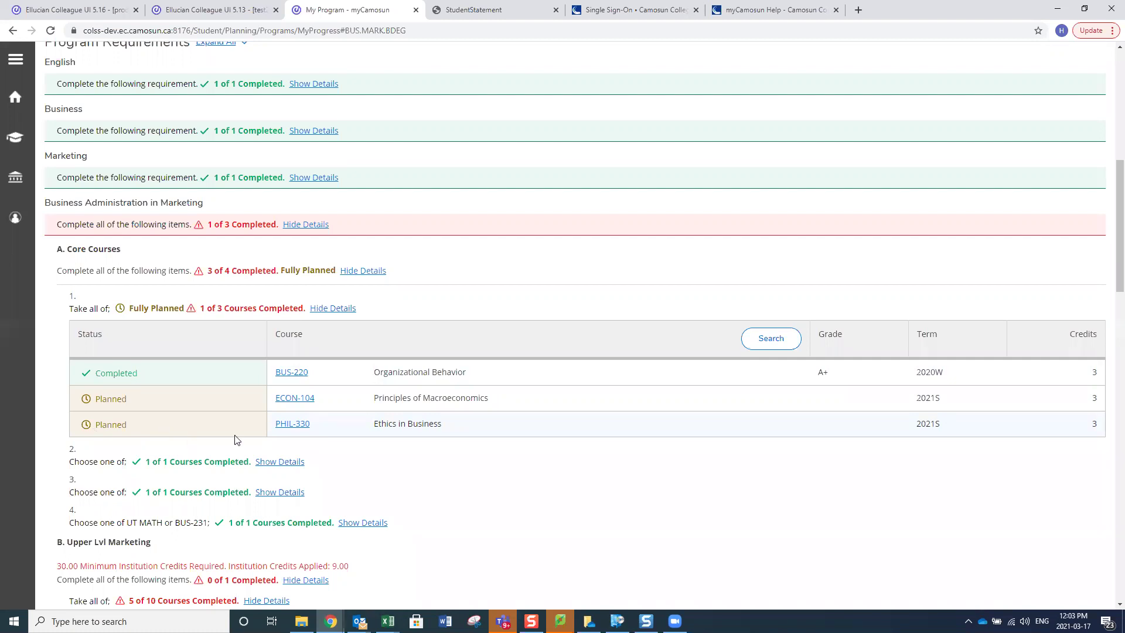
Open the Plan & Register page of Student Planning and view the petitions, faculty consents and requisite waivers in My Permissions
scroll(228, 427, up, 8)
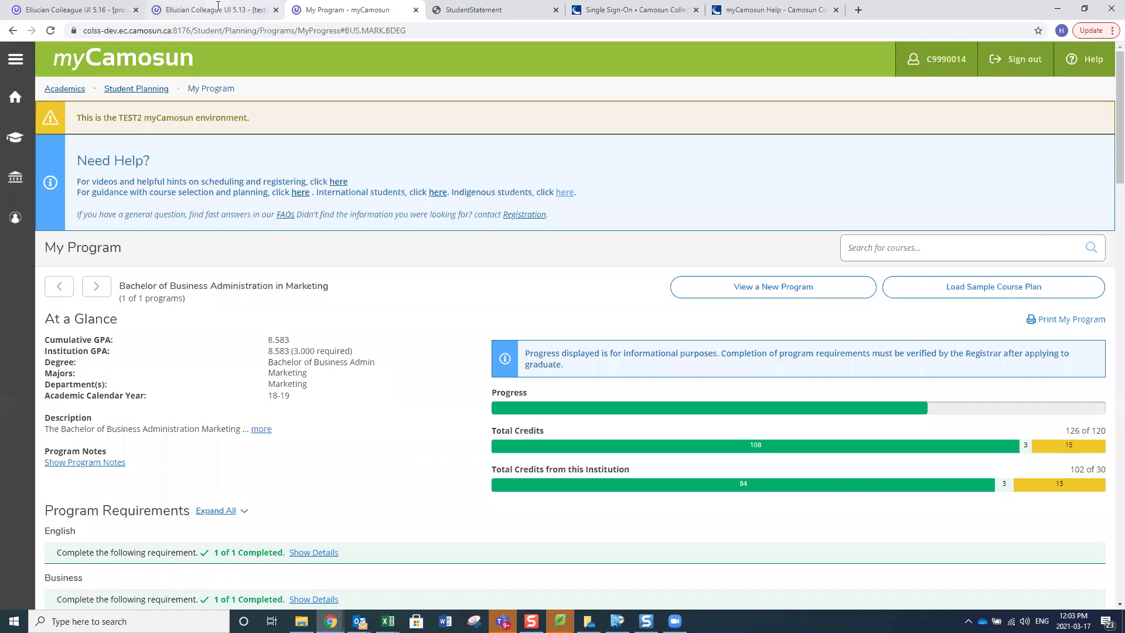
click(146, 92)
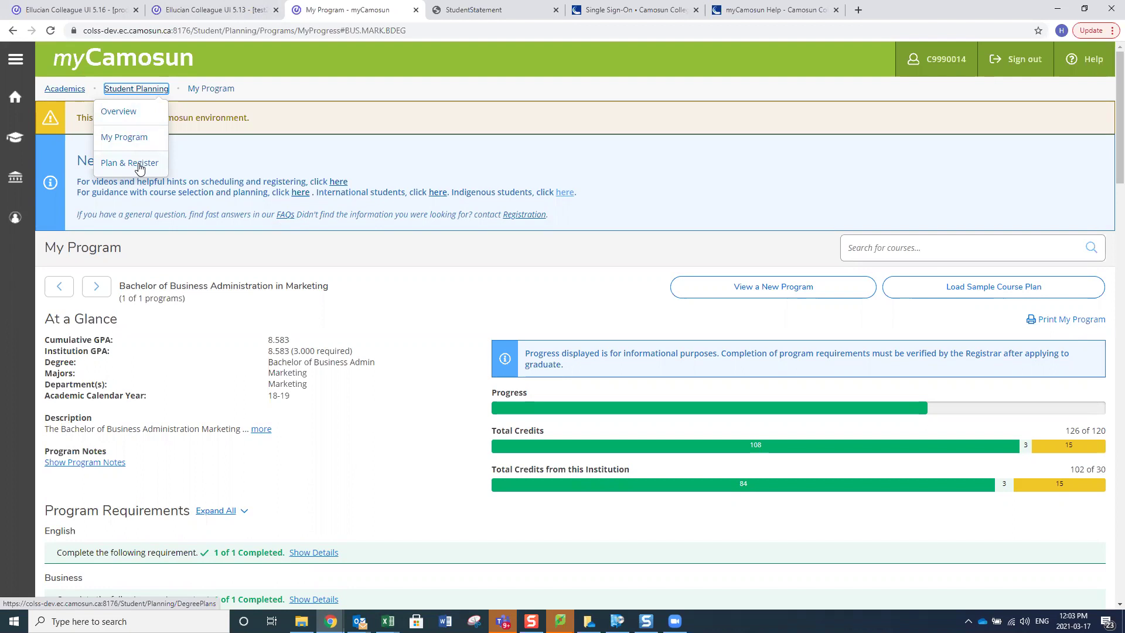
click(16, 59)
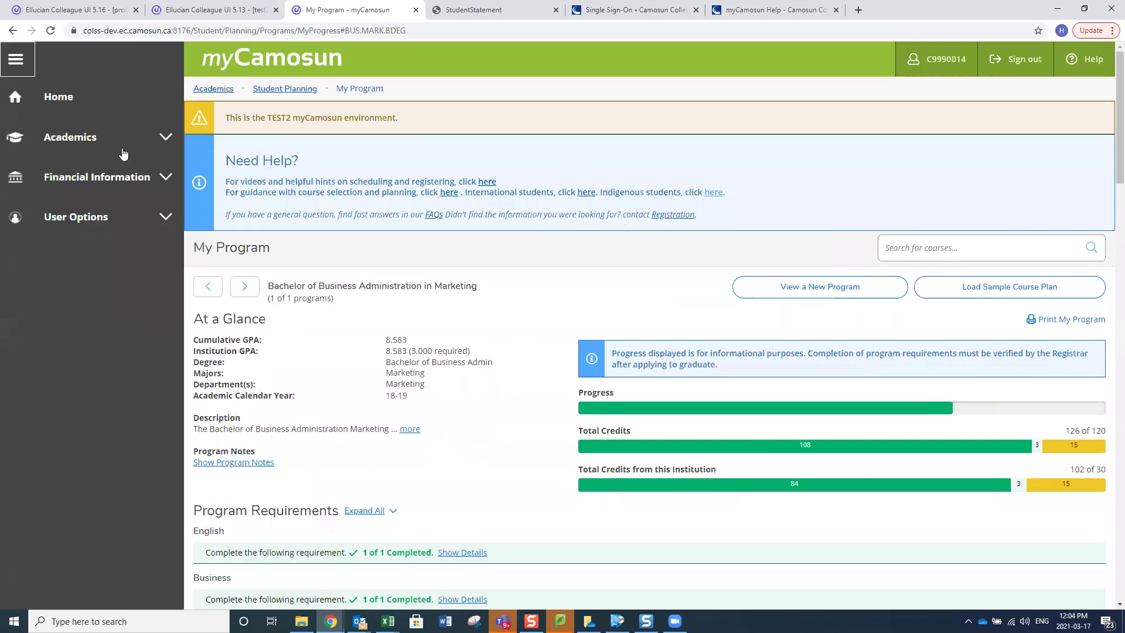
click(126, 144)
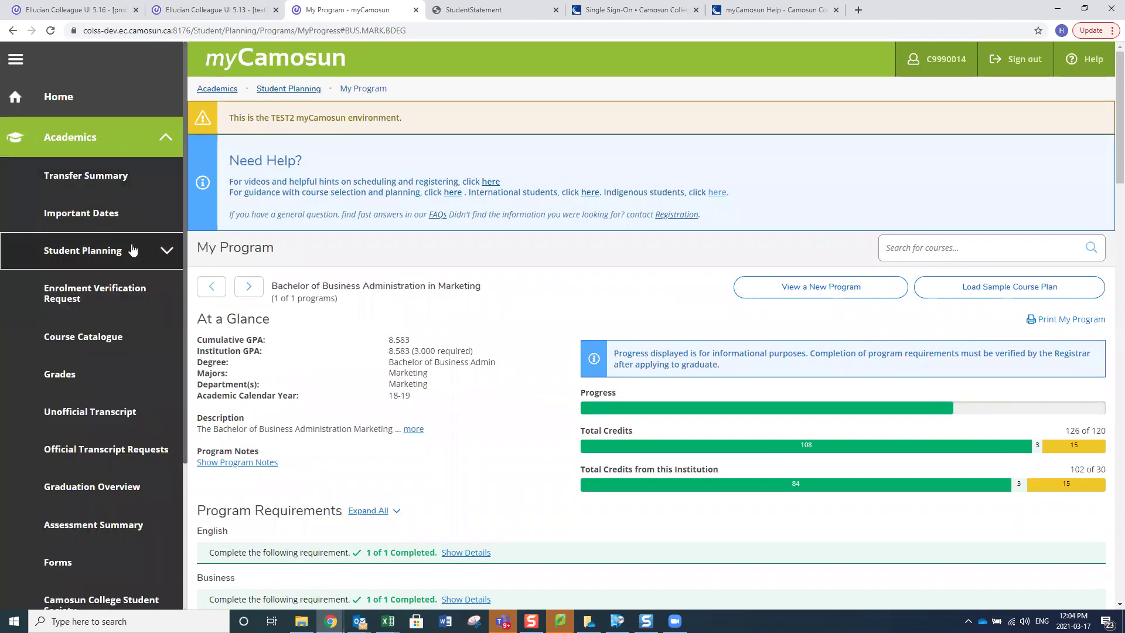
click(117, 251)
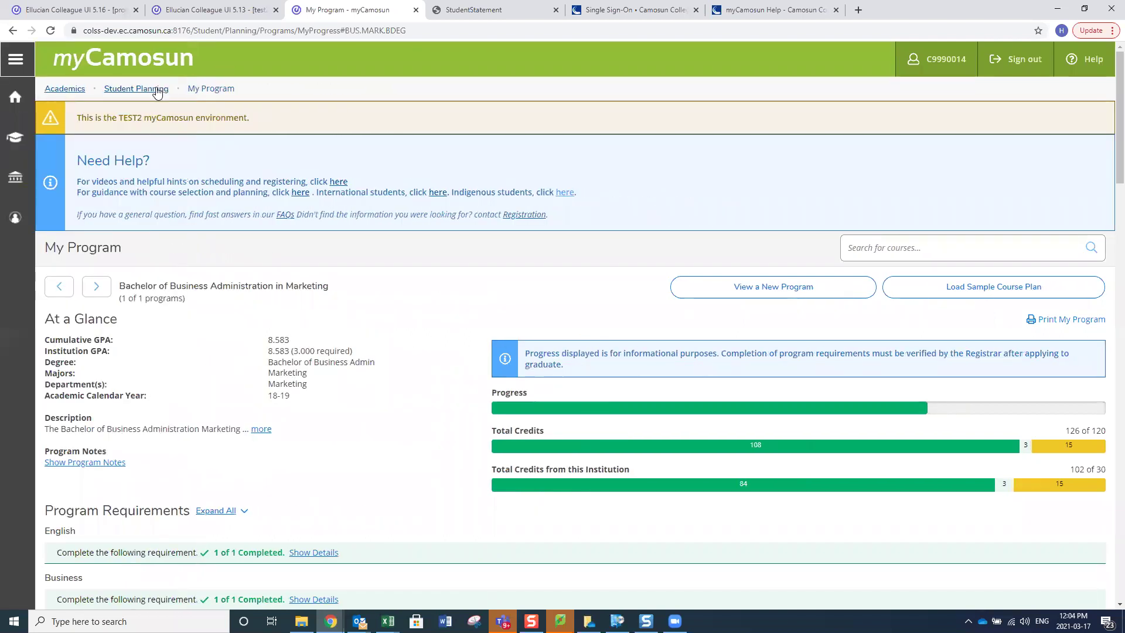
click(150, 89)
click(148, 170)
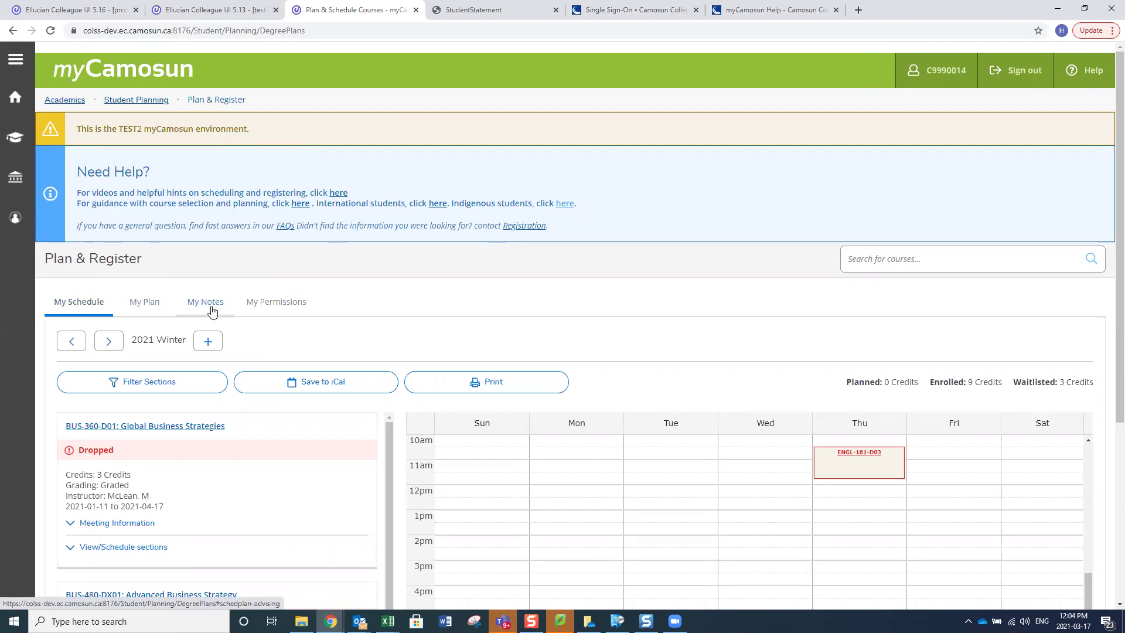
click(281, 305)
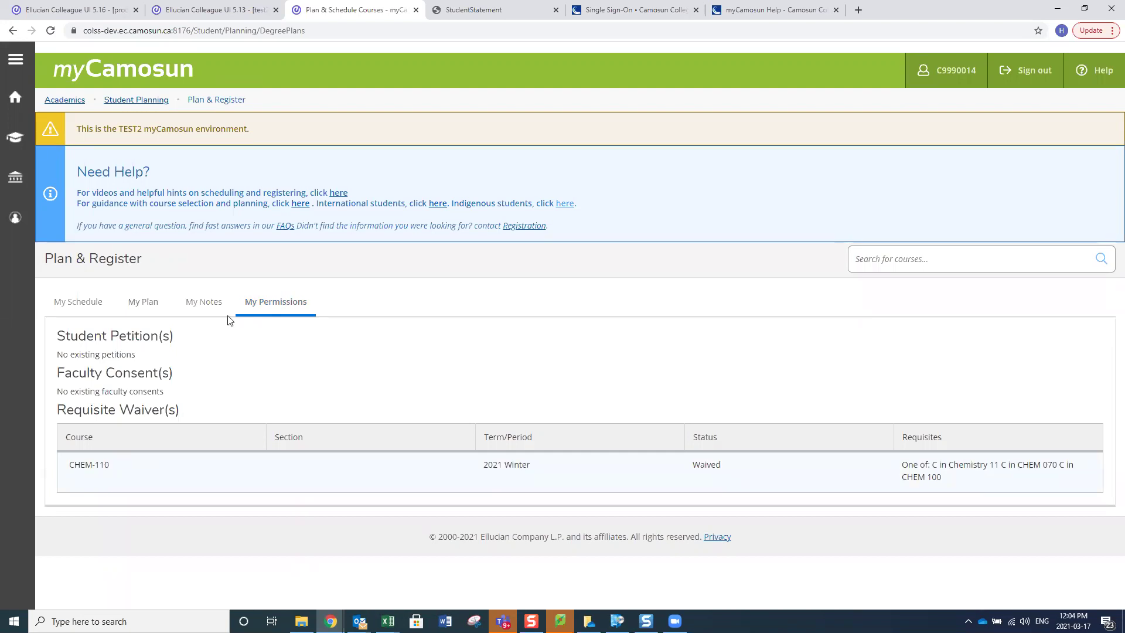
Save a planning note reading "free text" in My Notes and check it in the note history
click(204, 306)
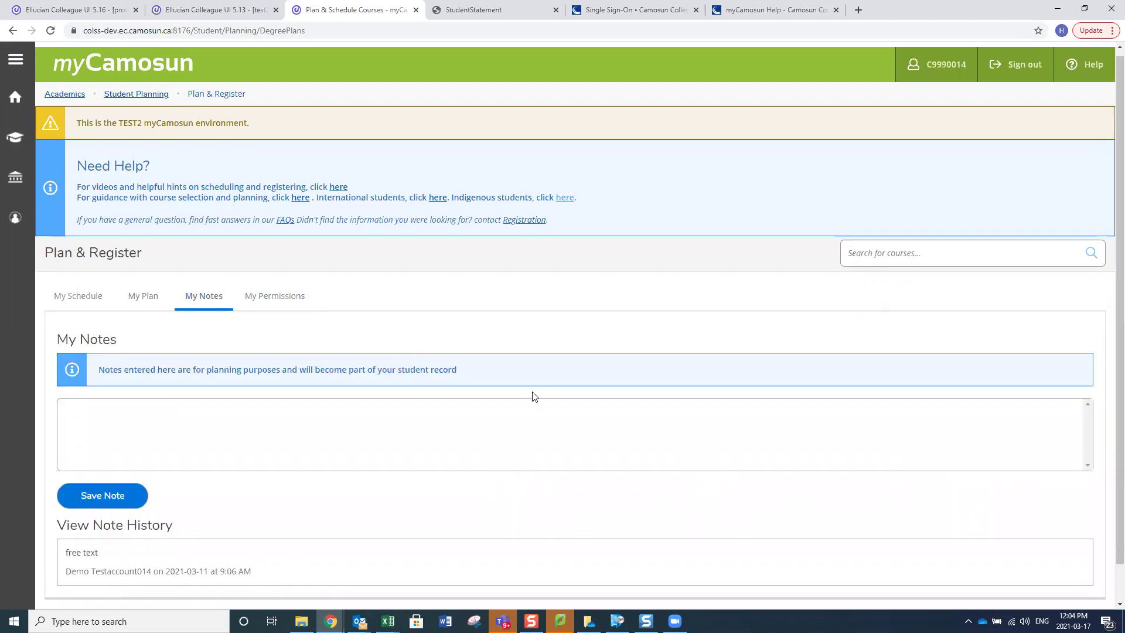
scroll(534, 396, down, 1)
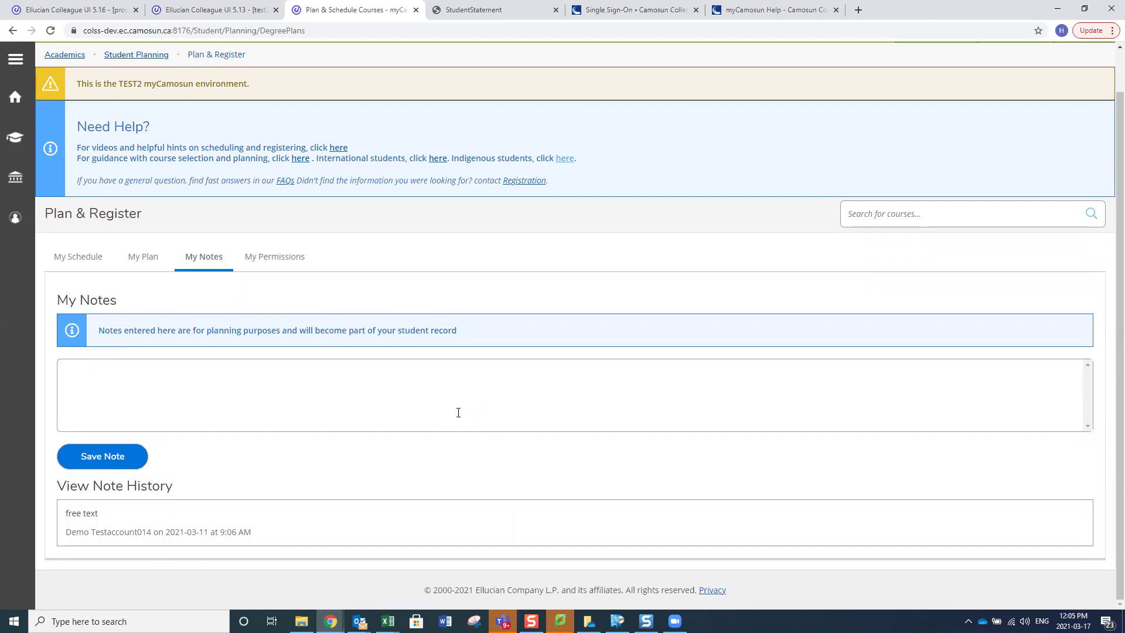
click(85, 366)
text(free text)
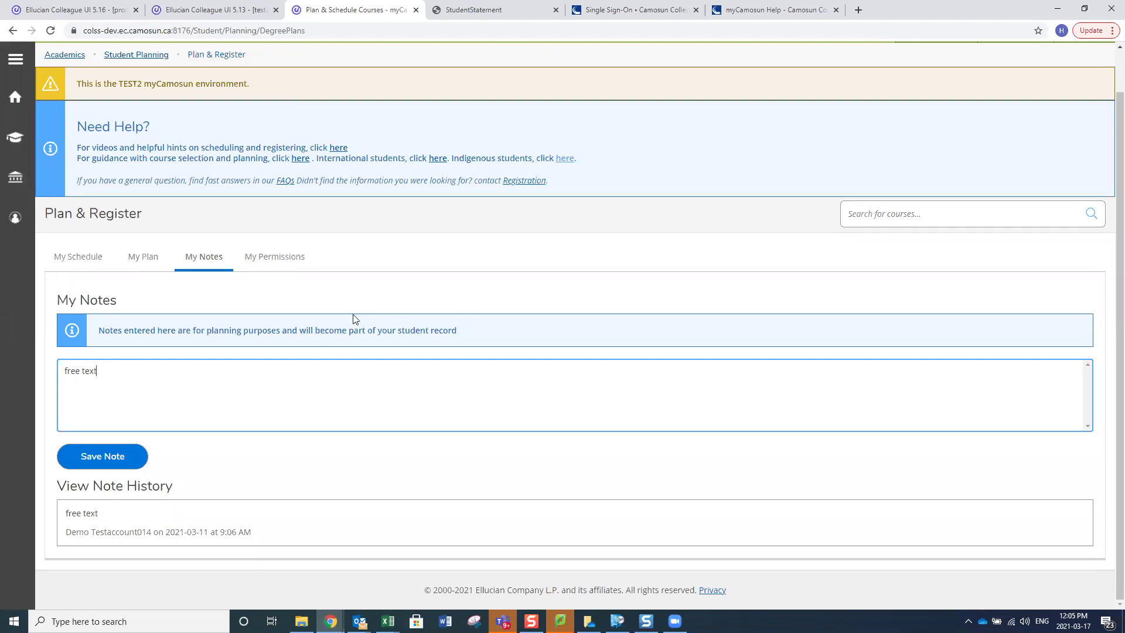
click(85, 462)
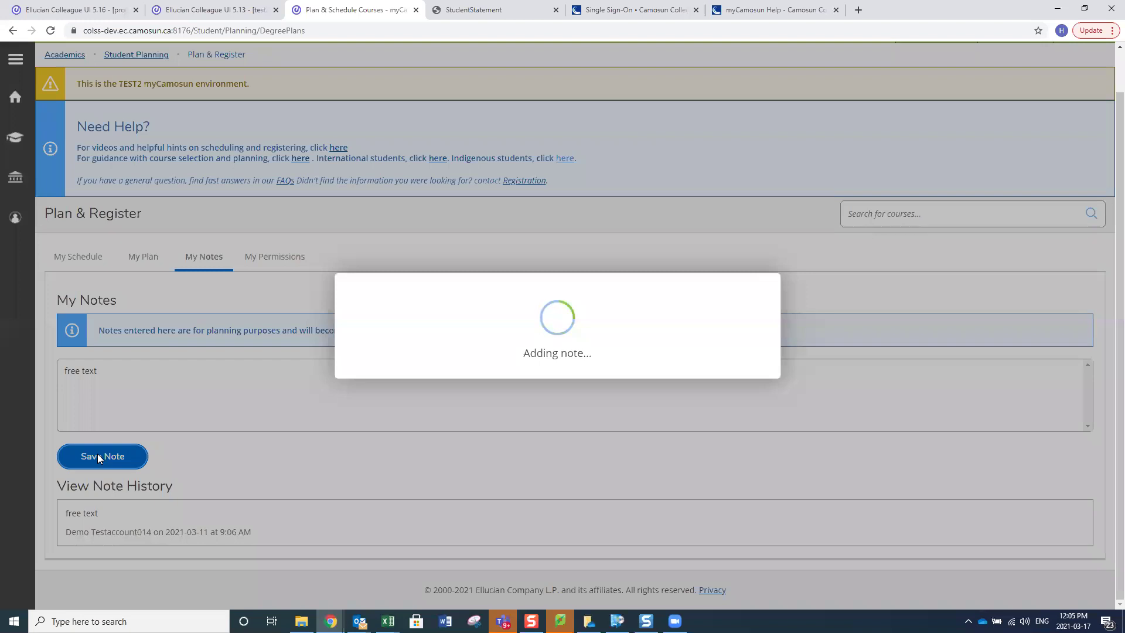
scroll(99, 459, down, 1)
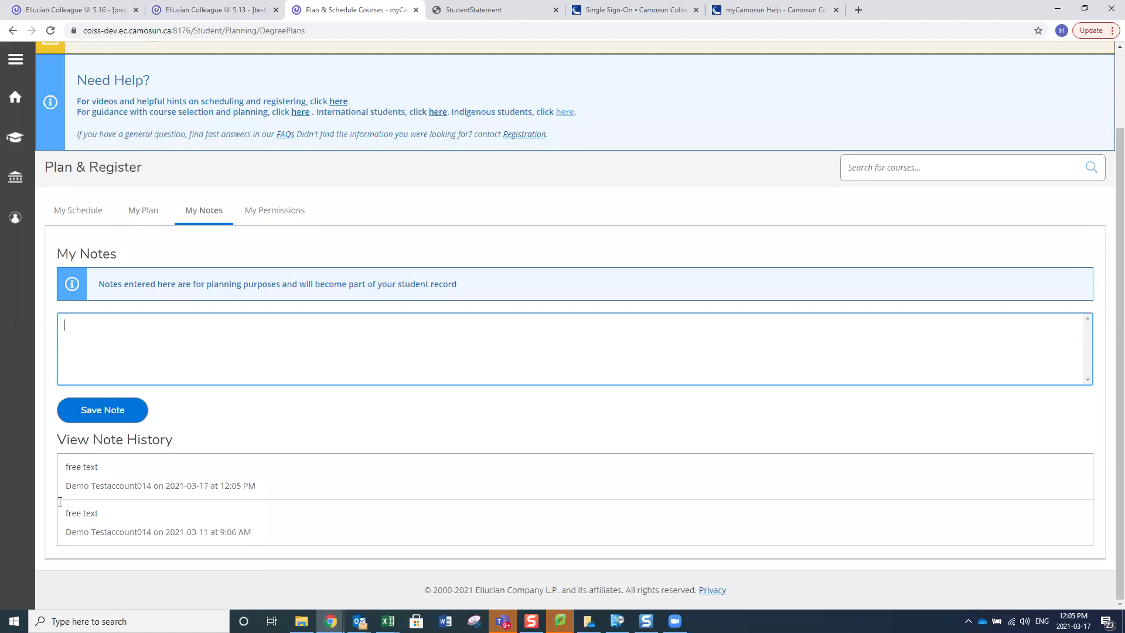
Move ANTH-104 Introduction to Anthropology from 2021 Summer to 2021 Fall in My Plan, and move it back to 2021 Summer
click(146, 212)
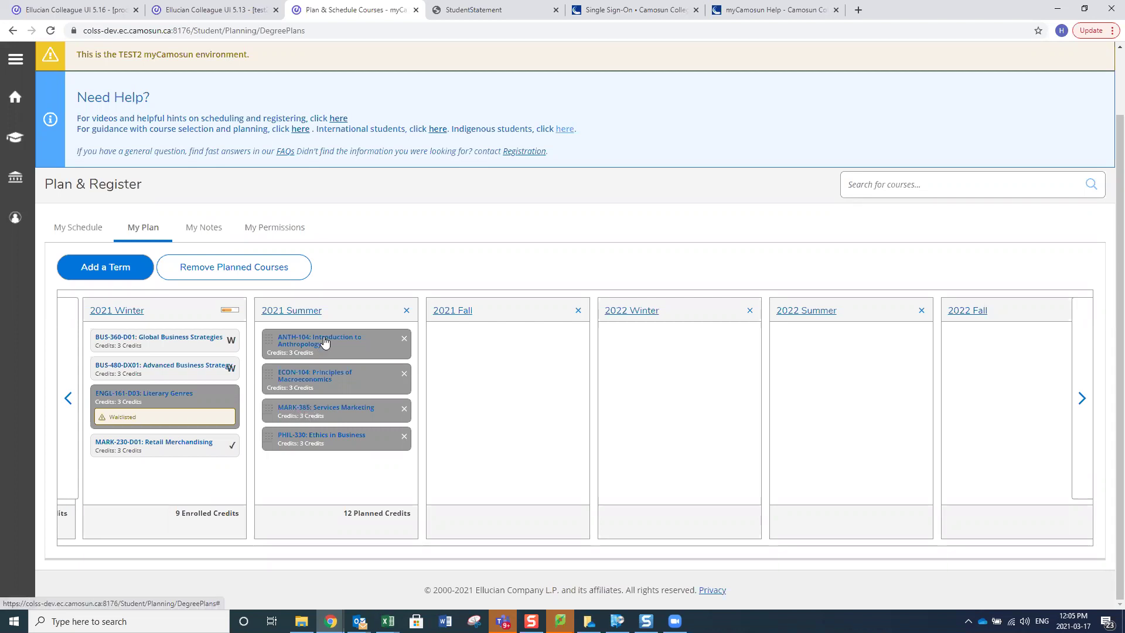
drag(325, 342, 433, 331)
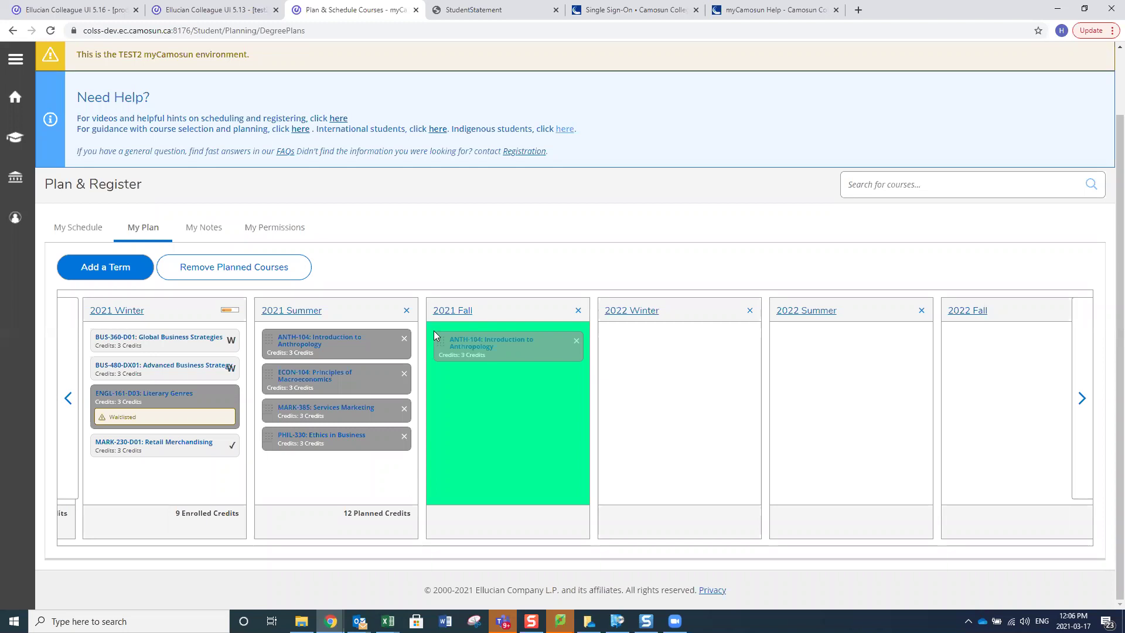
drag(434, 331, 432, 334)
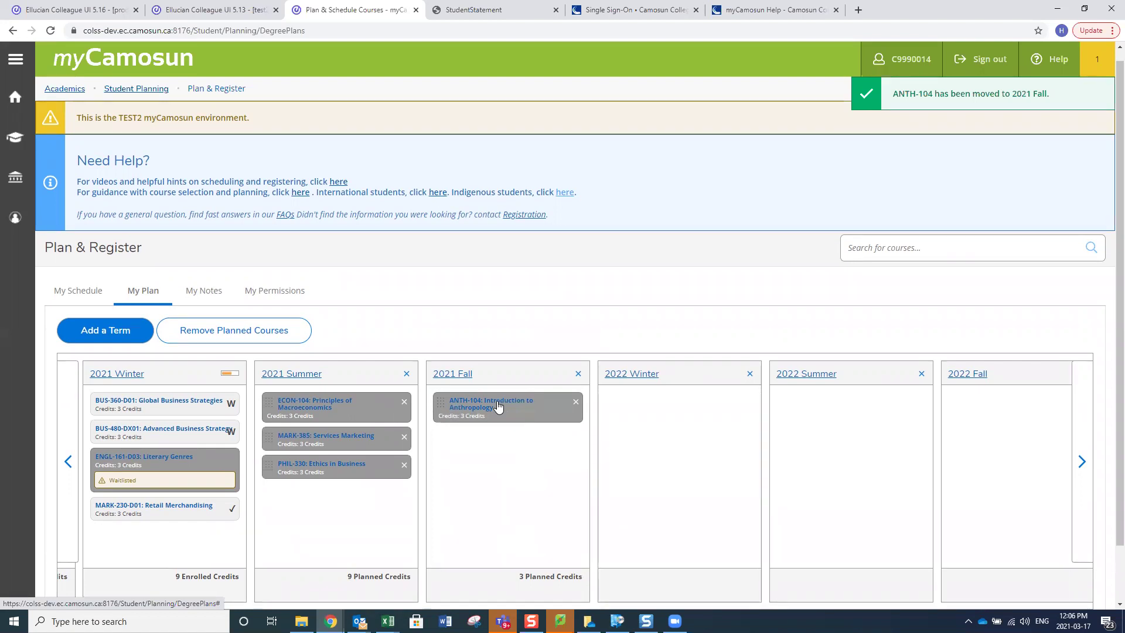
drag(499, 406, 263, 492)
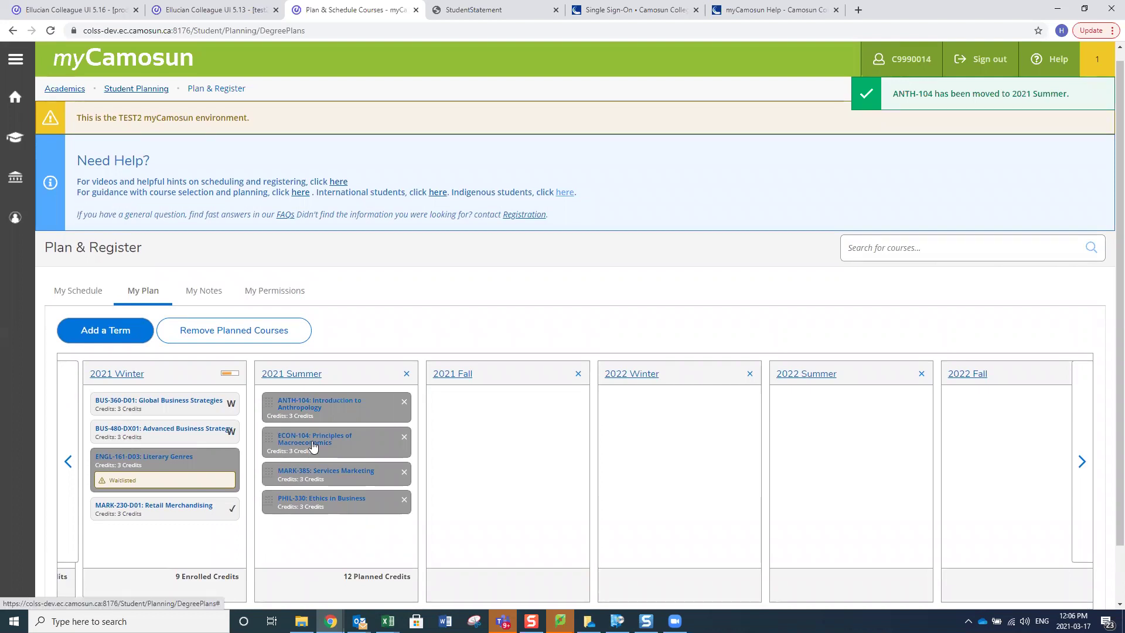
Open My Schedule and examine the 2021 Winter courses, including their dropped, waitlisted and registered statuses and the drop option
click(83, 295)
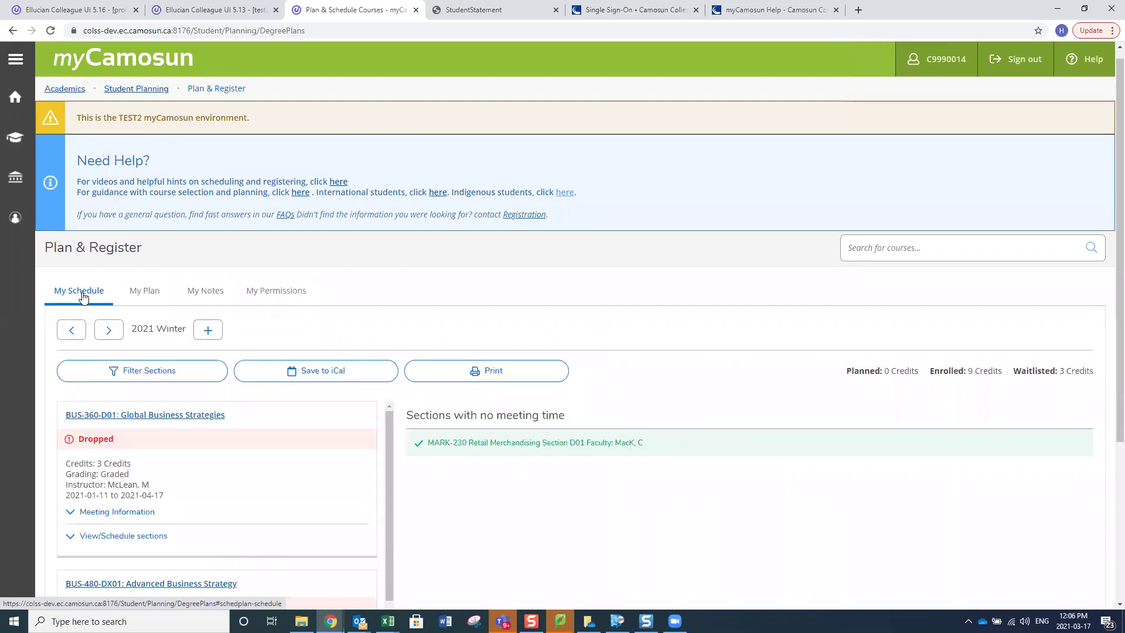
scroll(83, 295, down, 1)
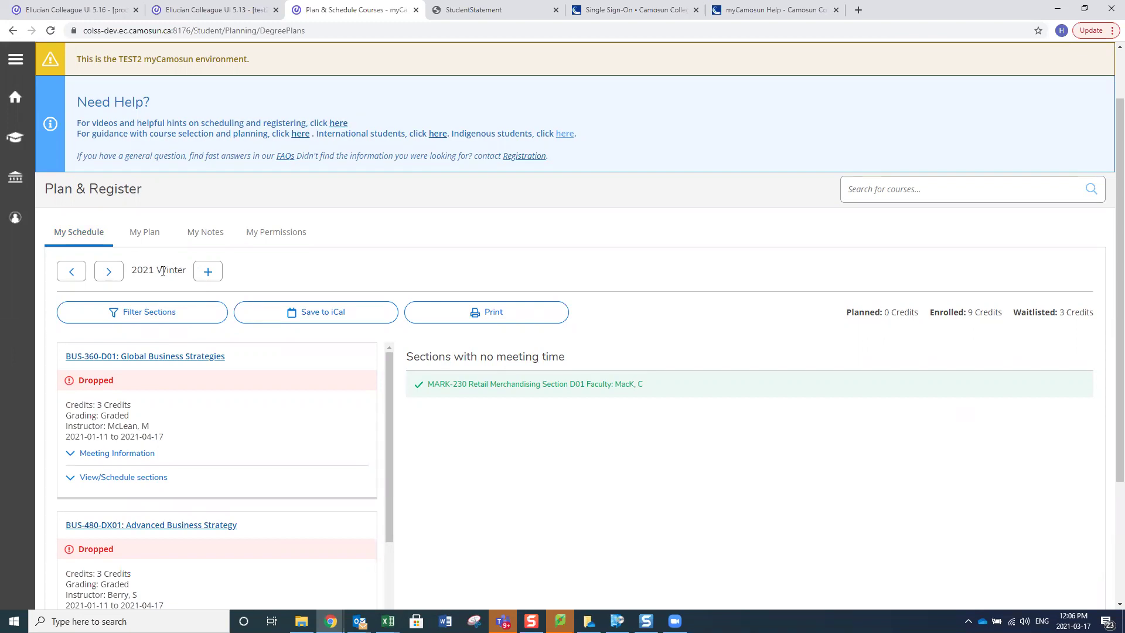
scroll(208, 345, down, 1)
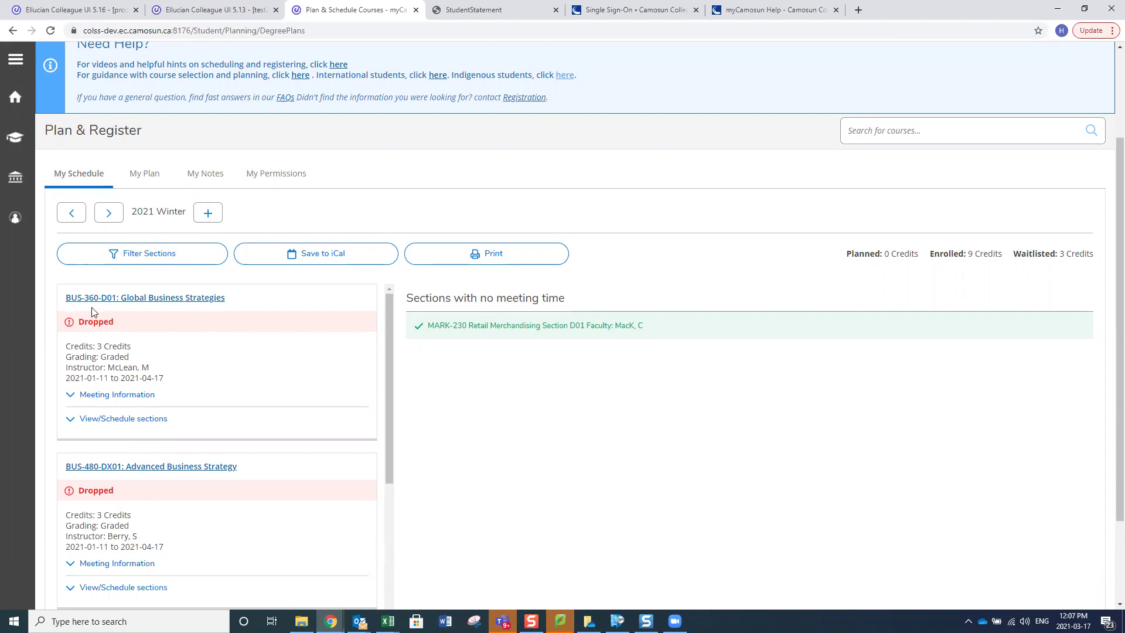
scroll(130, 342, down, 2)
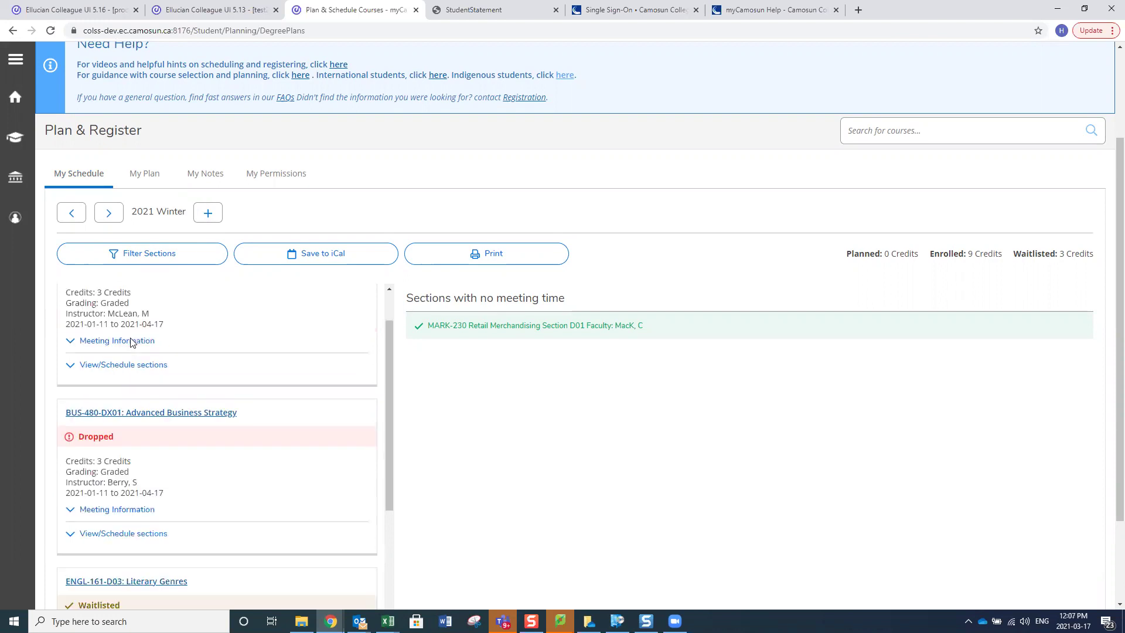
scroll(130, 342, down, 3)
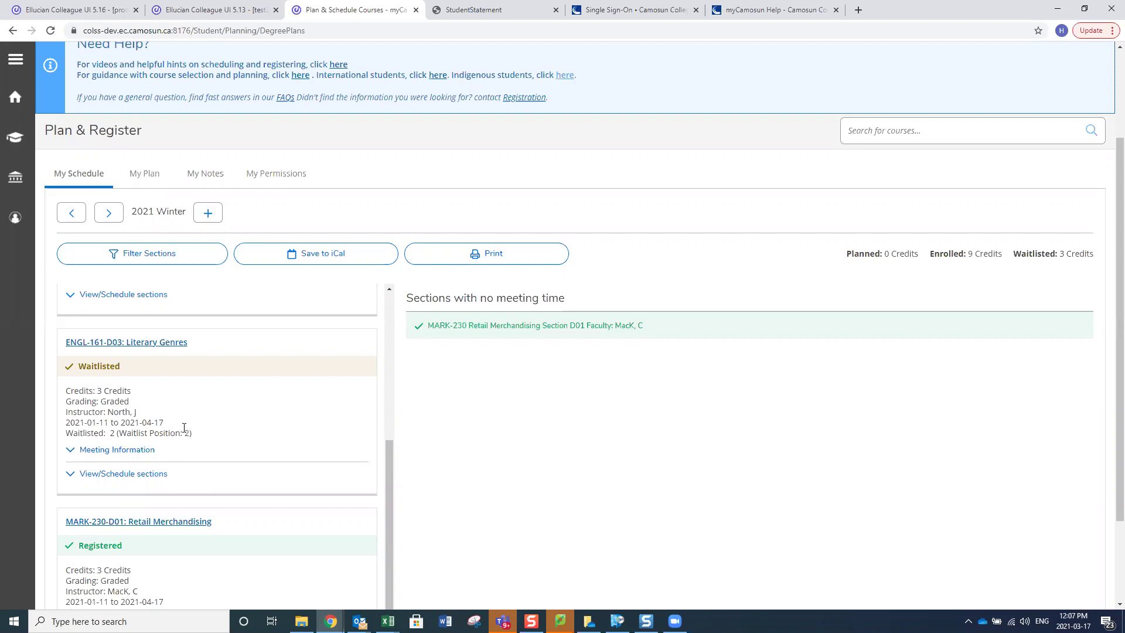
scroll(223, 431, down, 1)
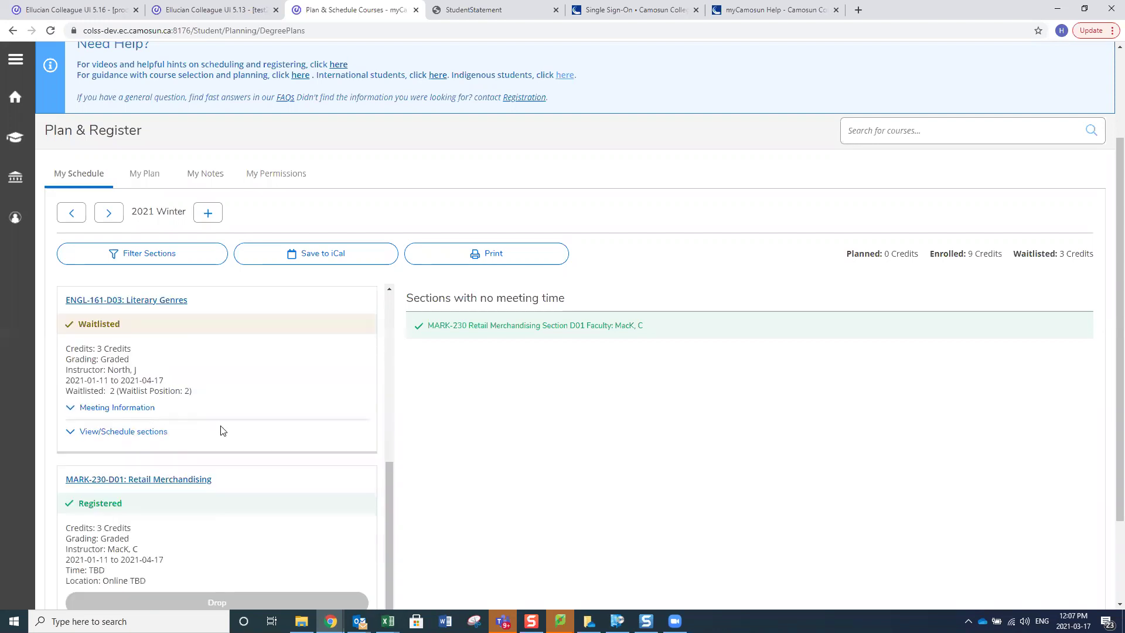
scroll(251, 483, down, 2)
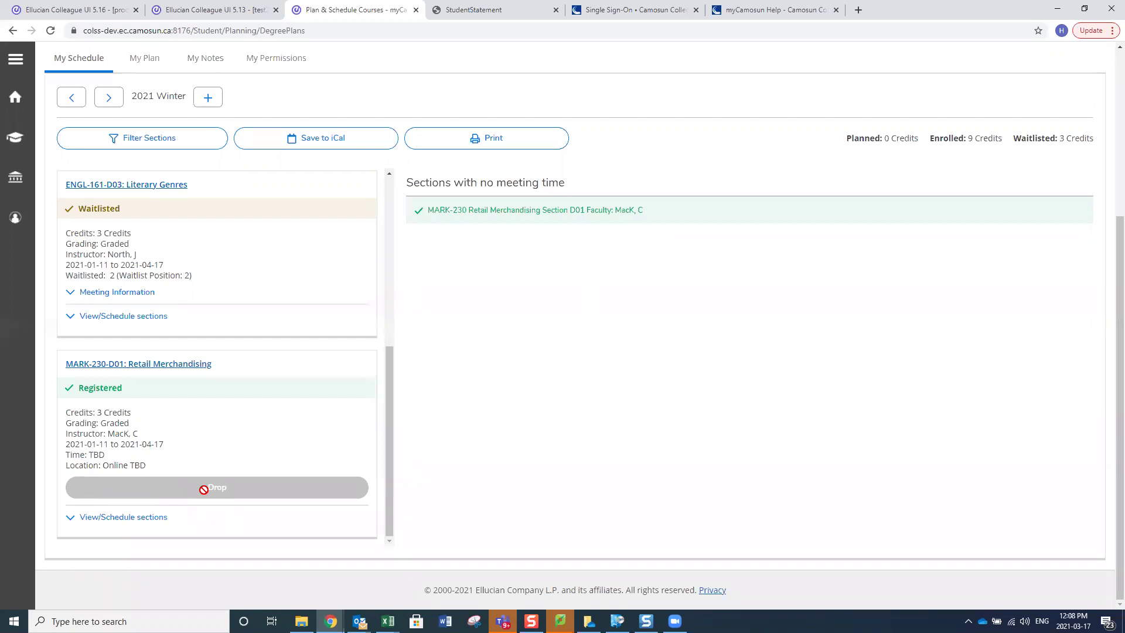
scroll(204, 490, up, 6)
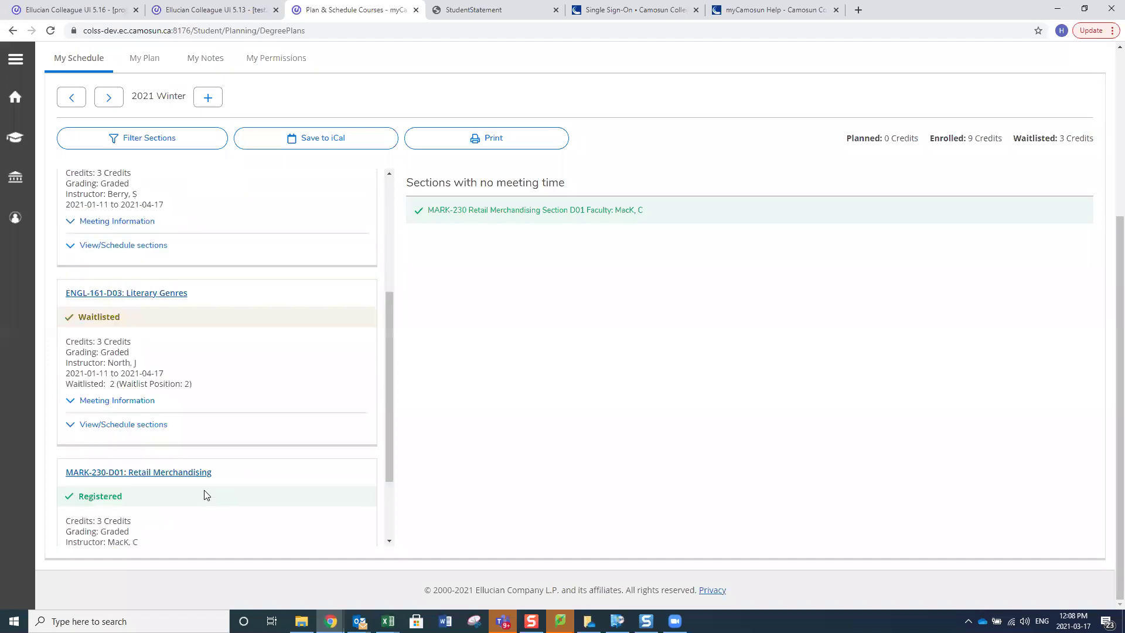
scroll(275, 425, up, 4)
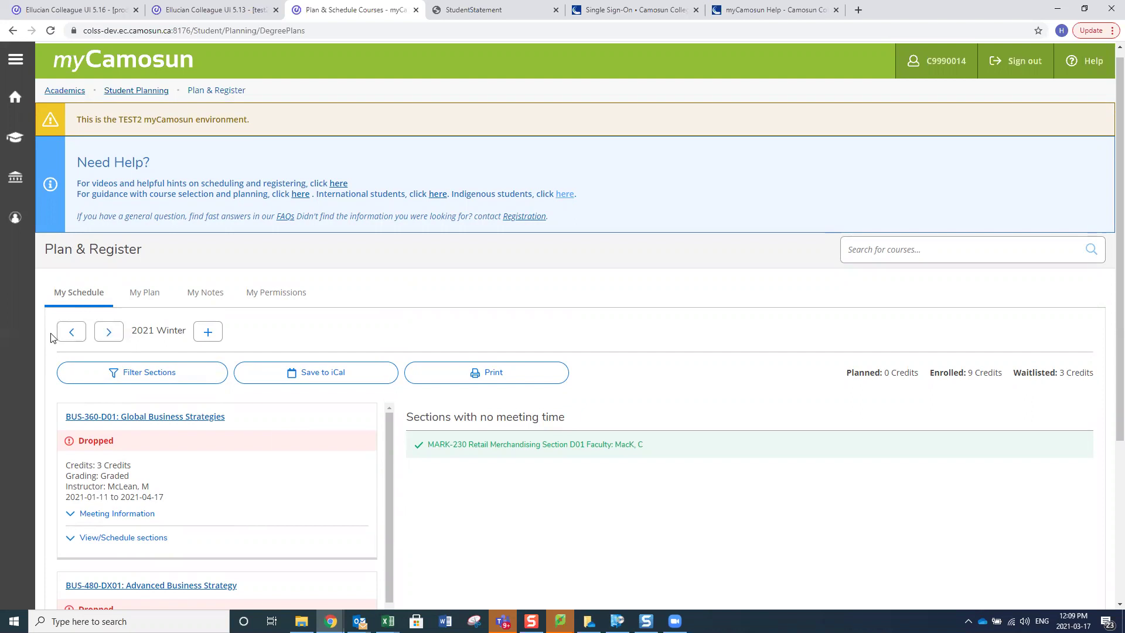
Switch the schedule to the 2021 Summer term and look over its registration start date and planned courses
click(109, 332)
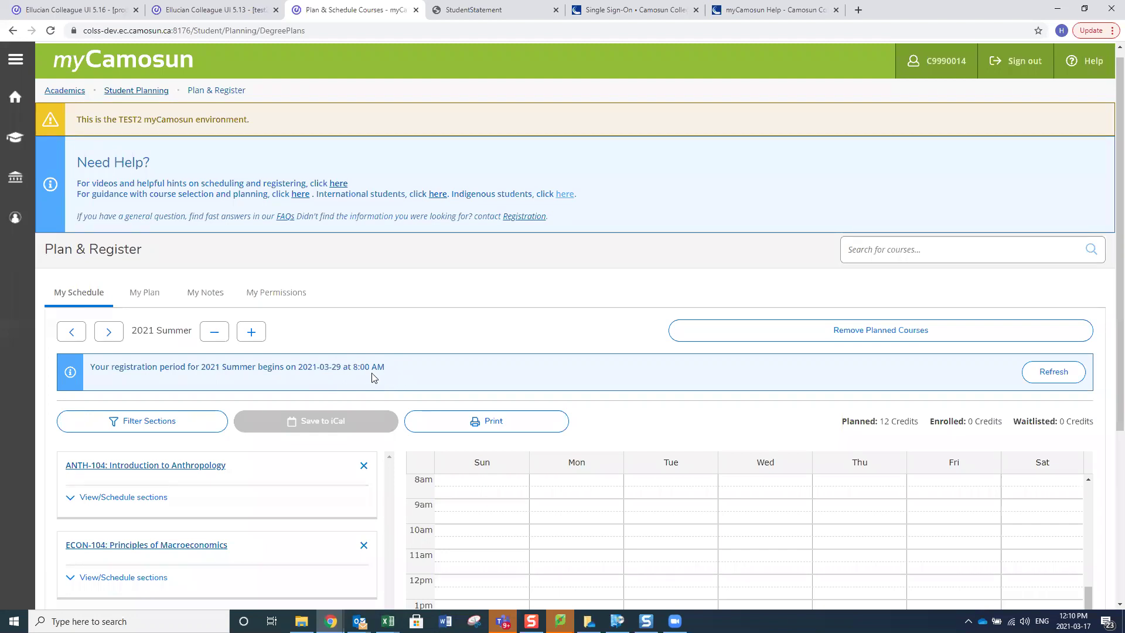
scroll(374, 378, down, 3)
scroll(374, 378, down, 1)
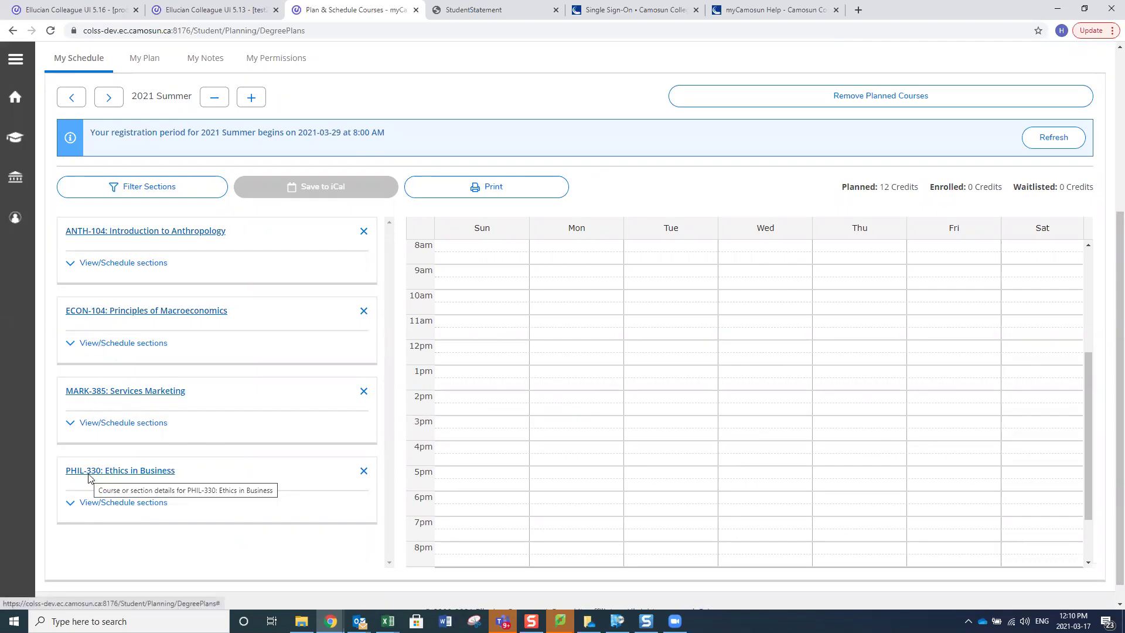
Show the available 2021 Summer sections of ANTH-104, ECON-104, MARK-385 and PHIL-330 alongside the weekly calendar
click(124, 263)
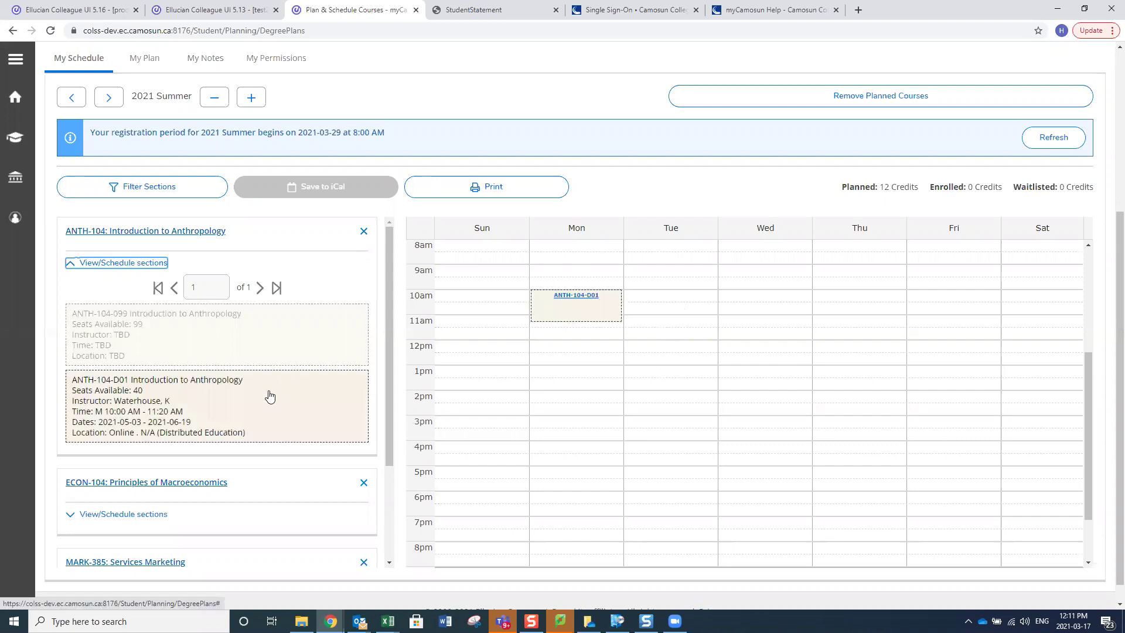
scroll(271, 394, down, 2)
click(152, 398)
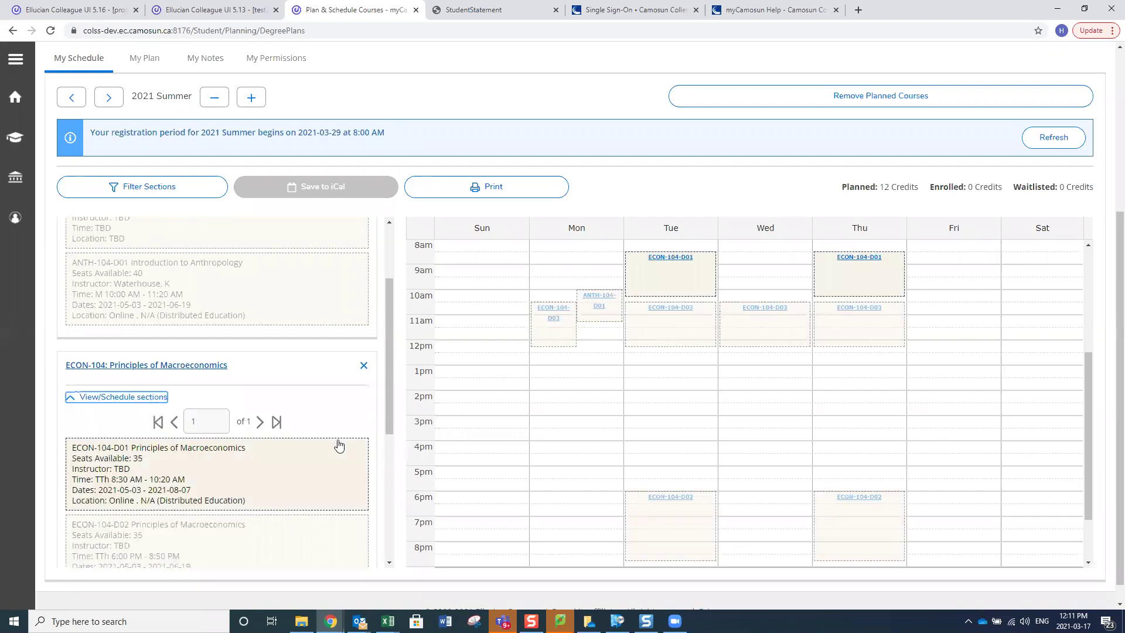
scroll(339, 446, down, 2)
scroll(338, 447, down, 2)
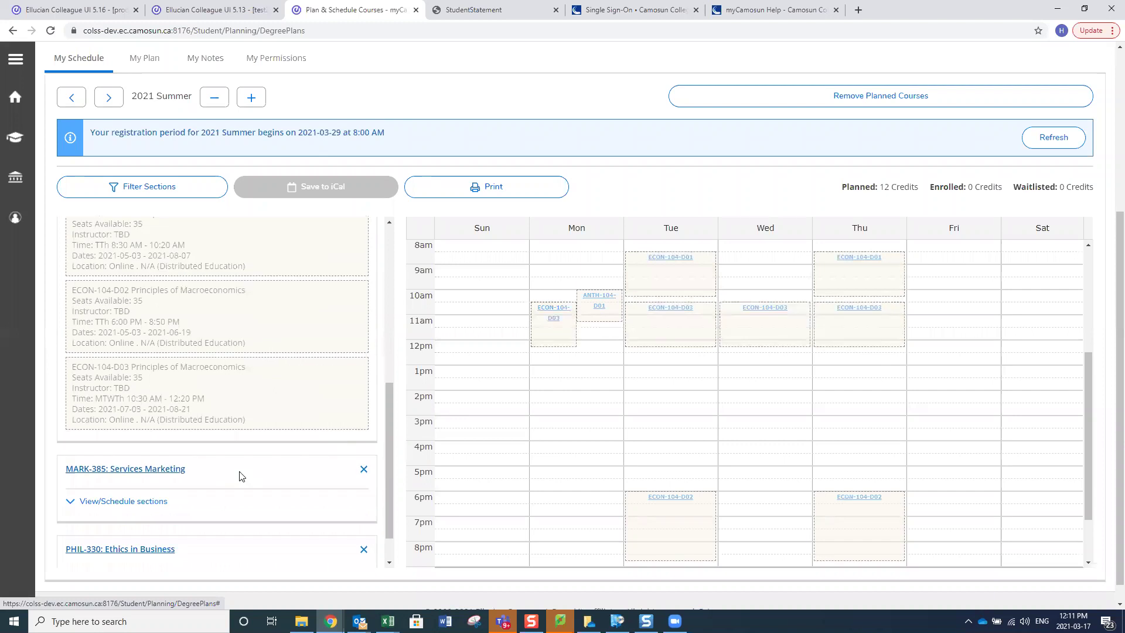
click(161, 502)
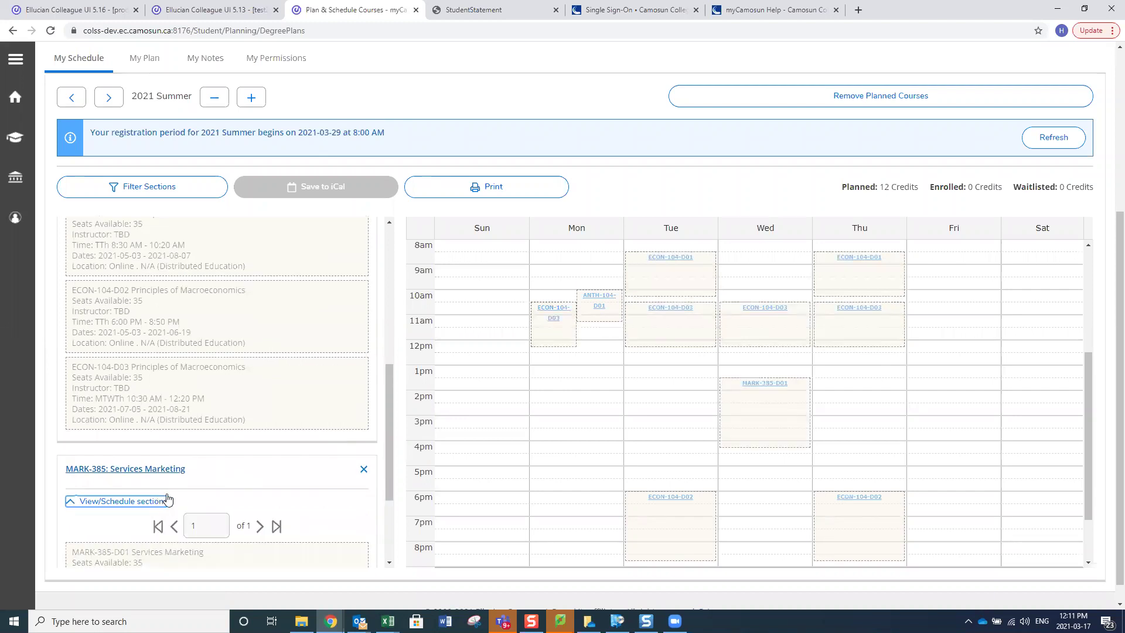
scroll(337, 399, down, 2)
scroll(337, 399, down, 1)
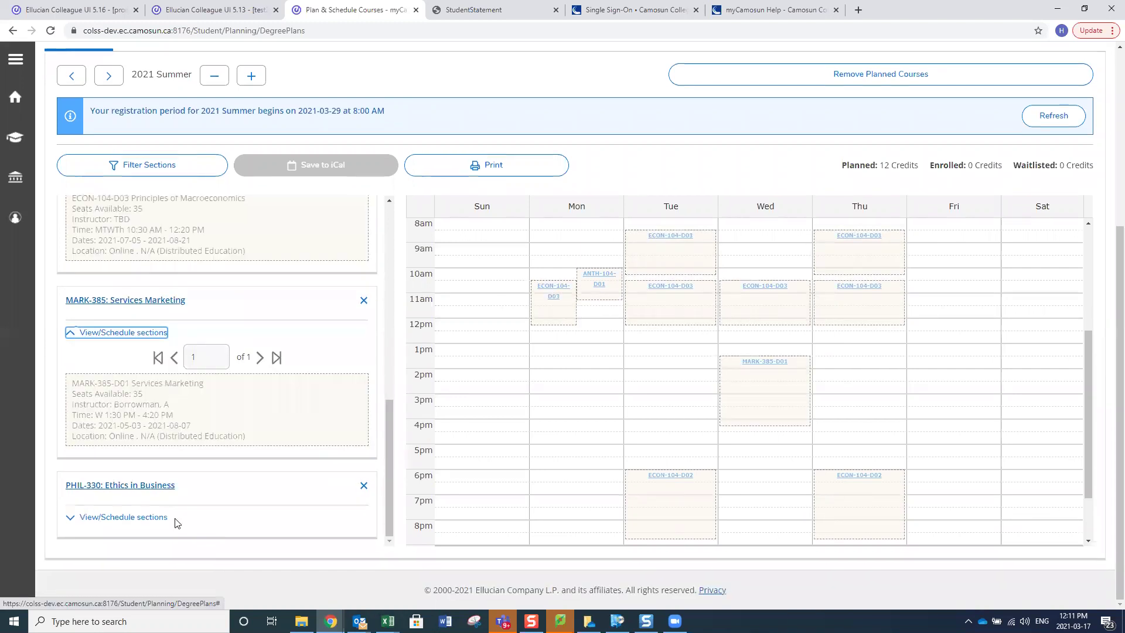
click(152, 518)
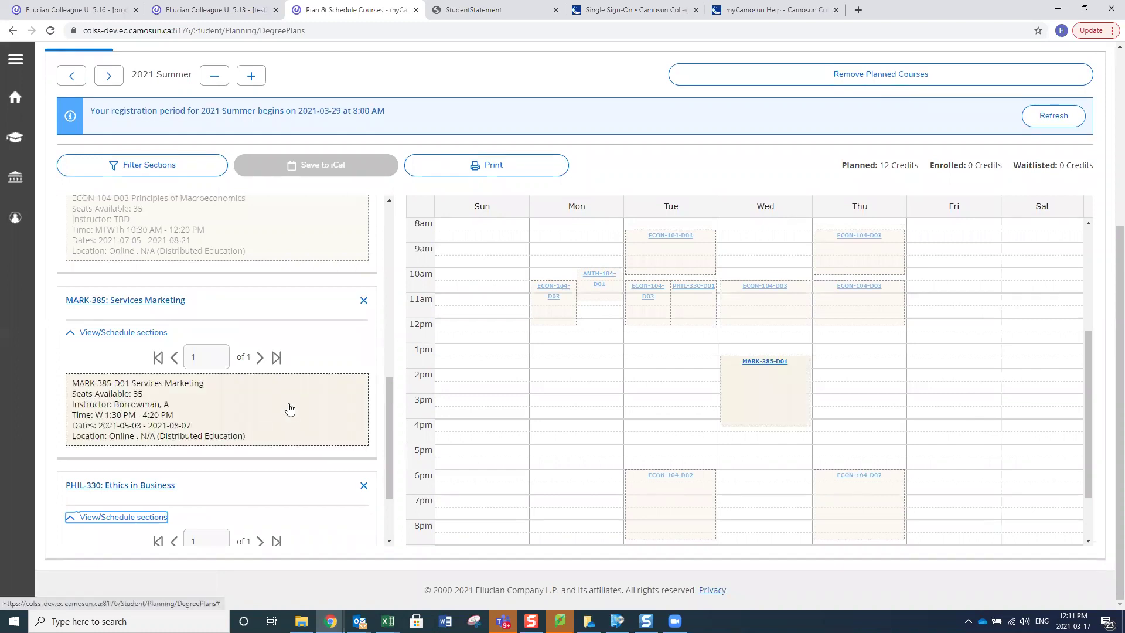
scroll(290, 408, down, 2)
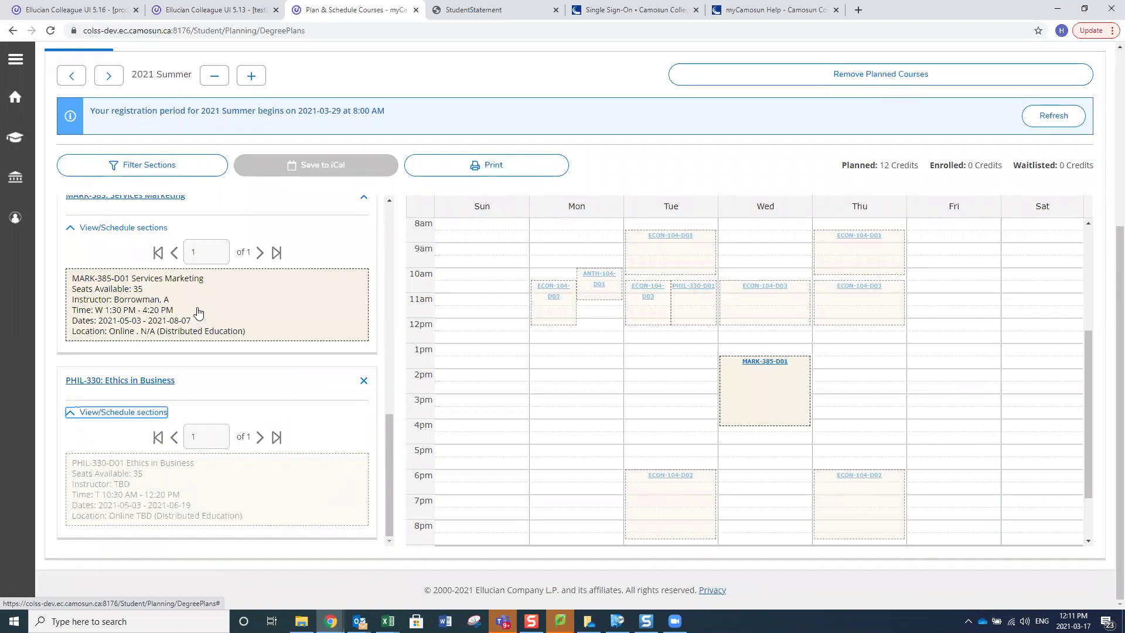
Review the details of section MARK-385-D01 Services Marketing and add it to the 2021 Summer schedule with Graded grading
click(188, 286)
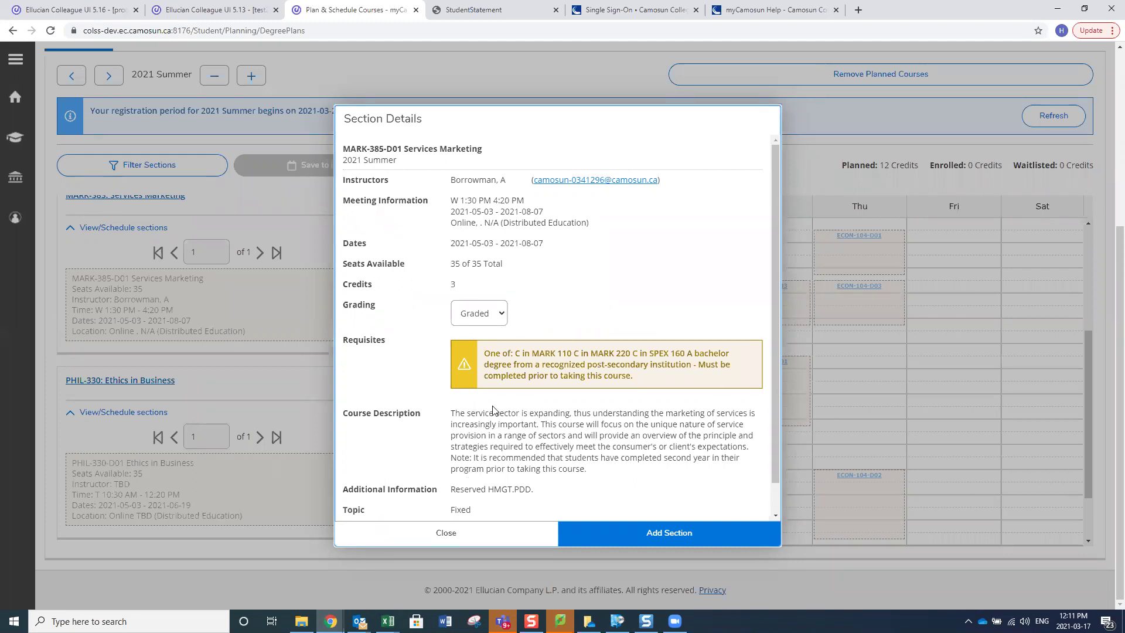
scroll(493, 409, down, 1)
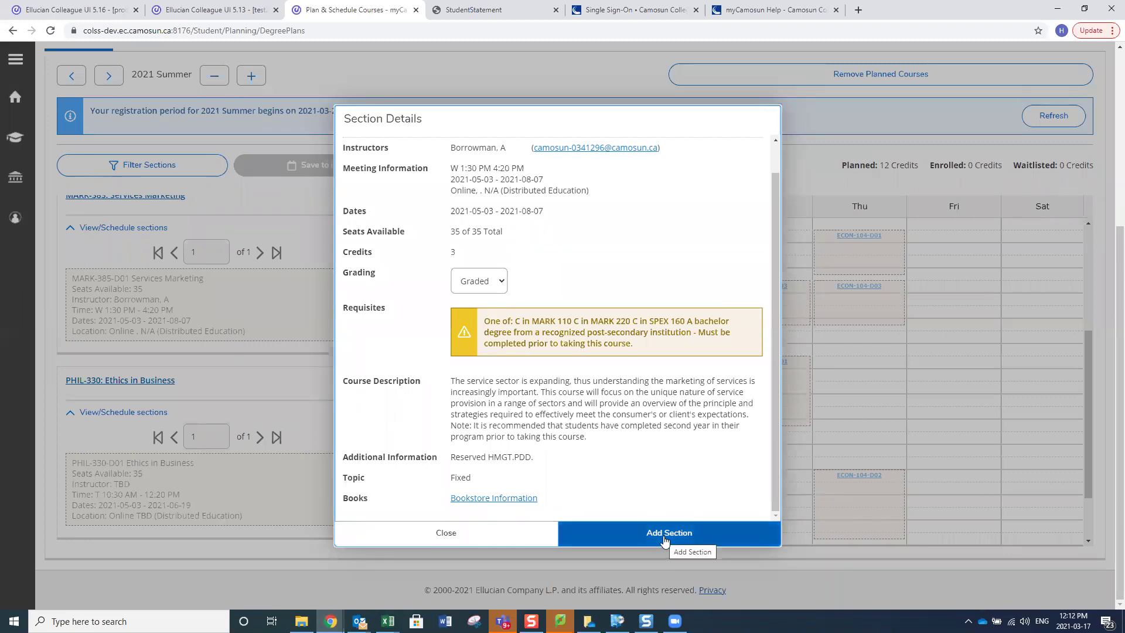
click(664, 535)
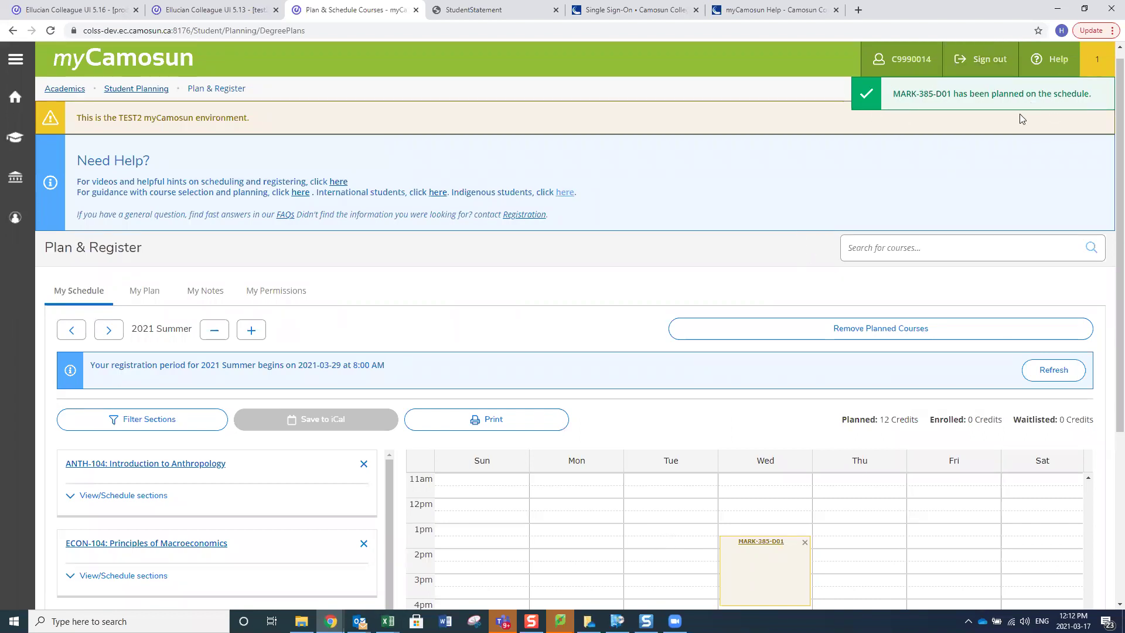
Check the course details of PHIL-330 Ethics in Business and add its section PHIL-330-D01 to the 2021 Summer schedule
scroll(564, 265, down, 4)
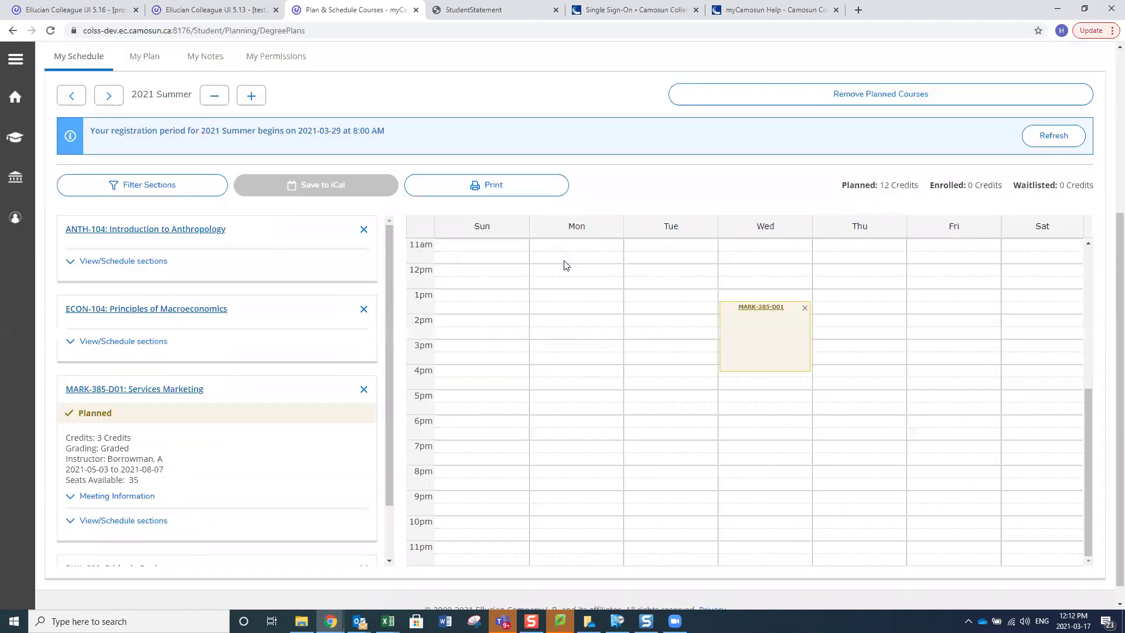
scroll(565, 265, down, 1)
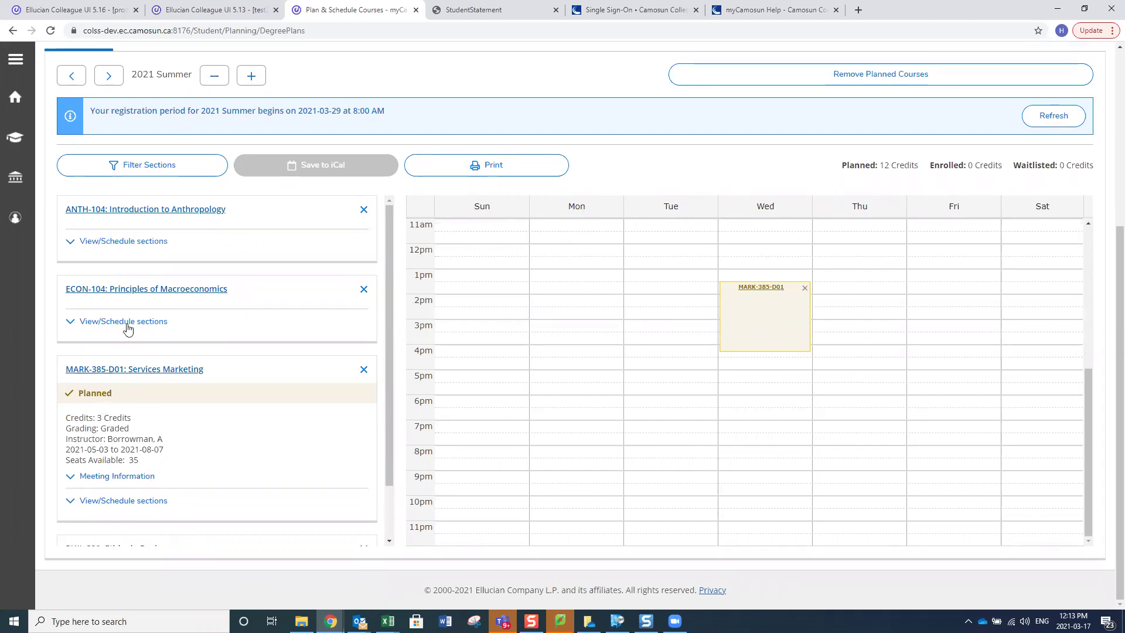
scroll(125, 446, down, 1)
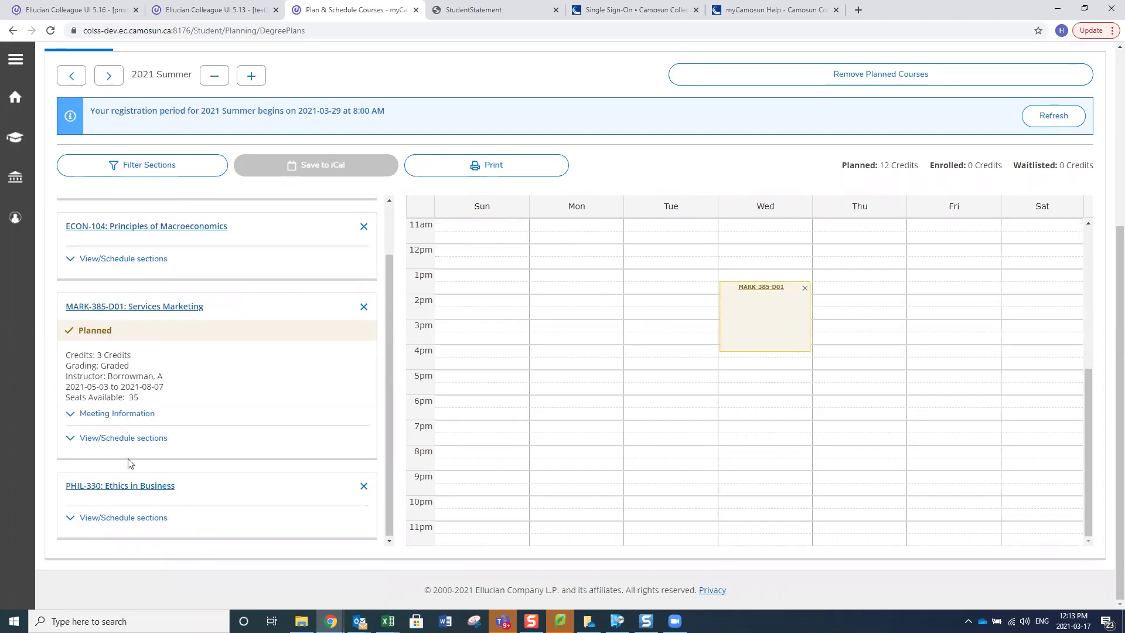
click(128, 487)
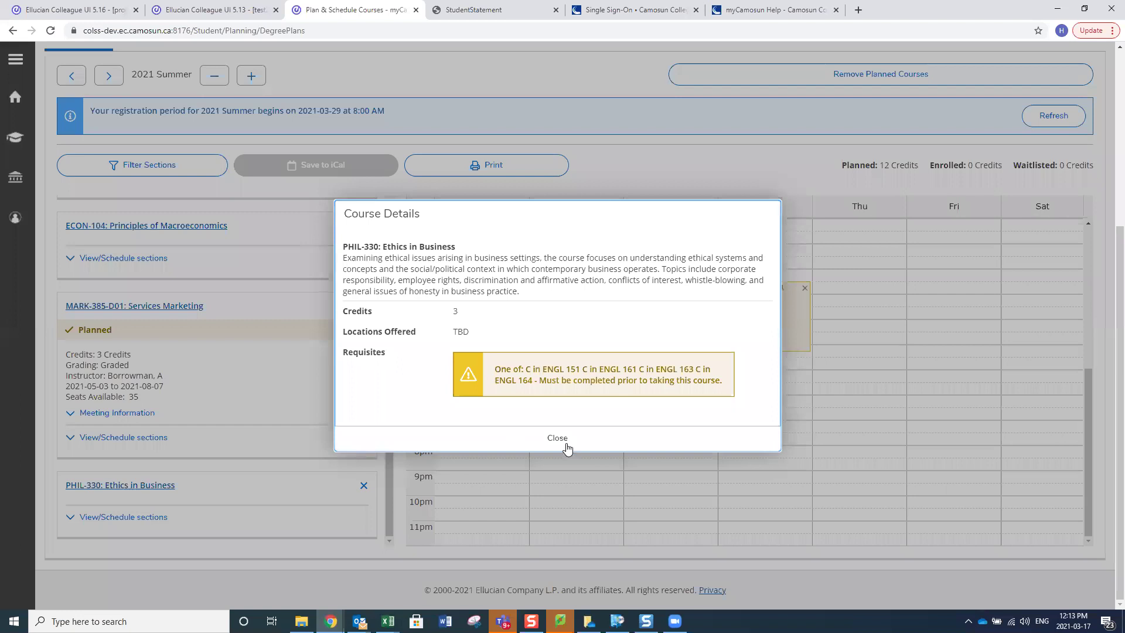
click(311, 503)
click(140, 518)
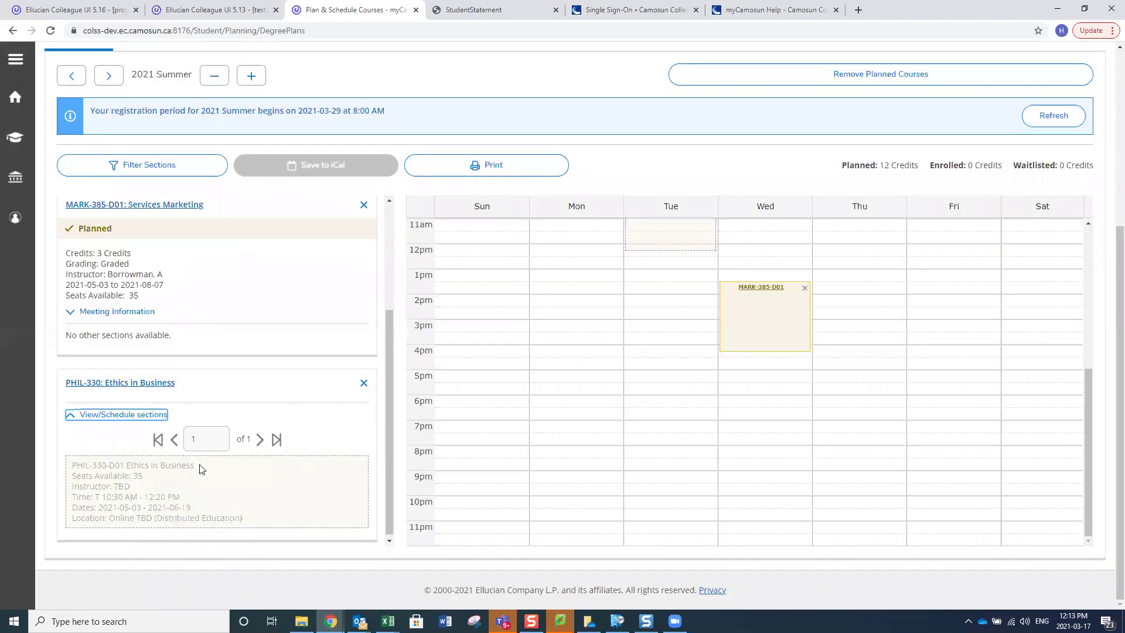
click(177, 472)
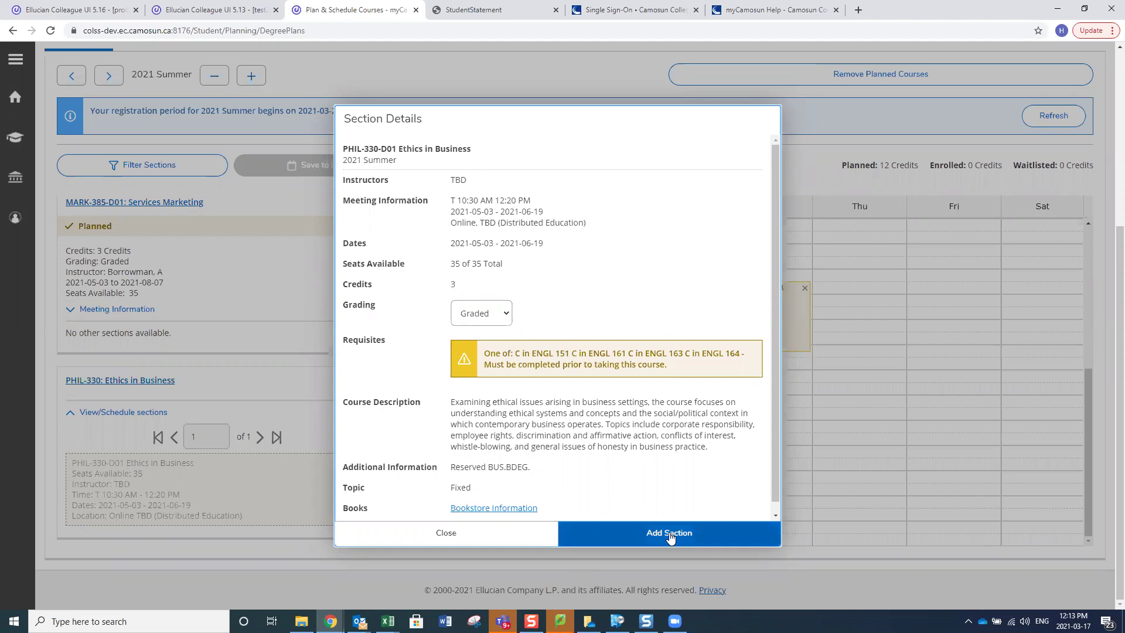
click(568, 534)
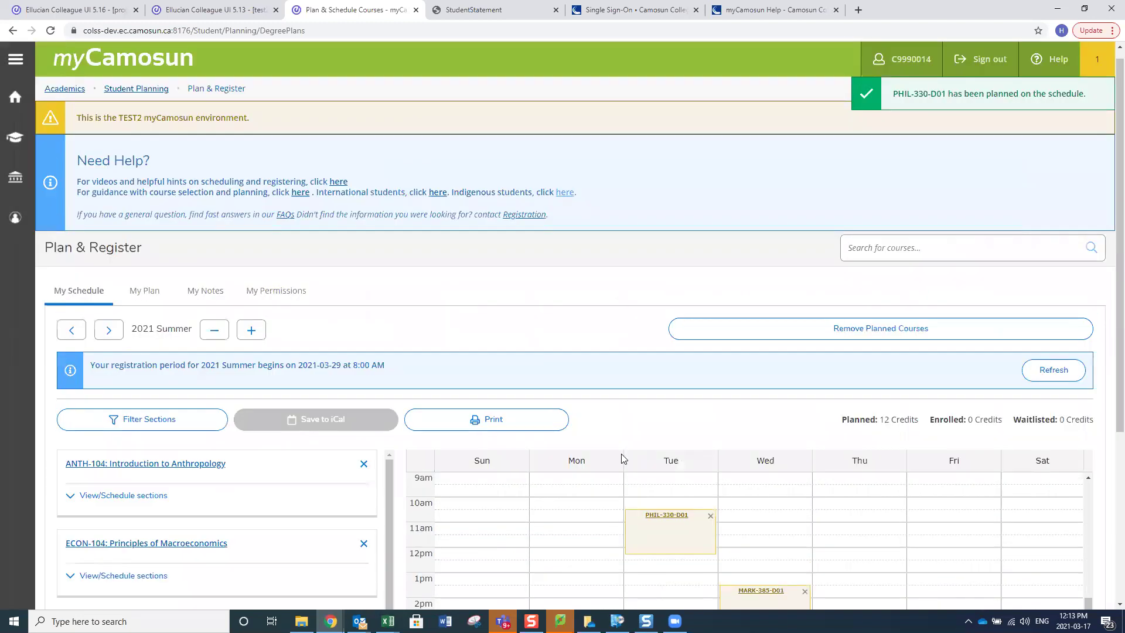
Show the available sections of ECON-104 and add ECON-104-D03 Principles of Macroeconomics to the 2021 Summer schedule with Graded grading
scroll(596, 432, down, 5)
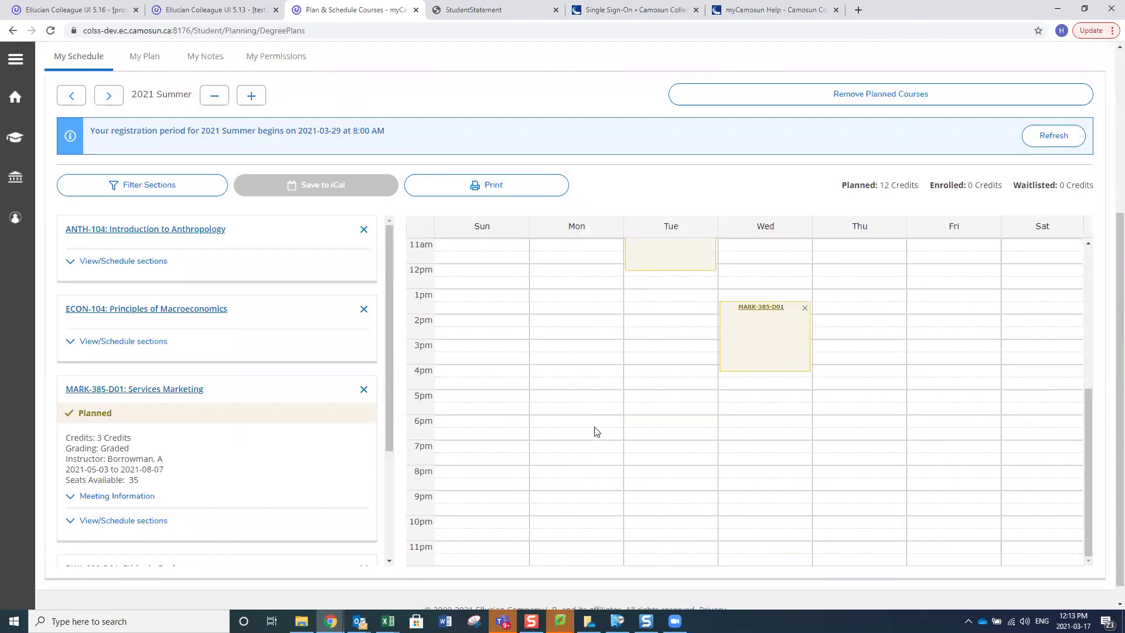
scroll(234, 447, down, 3)
scroll(234, 448, down, 1)
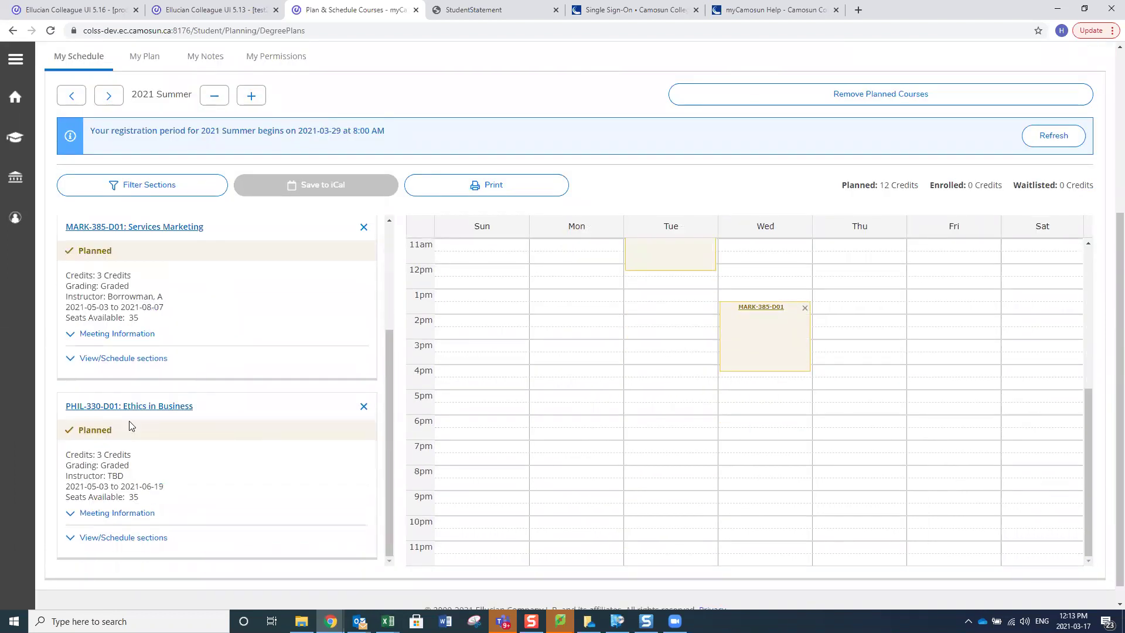
scroll(610, 455, up, 5)
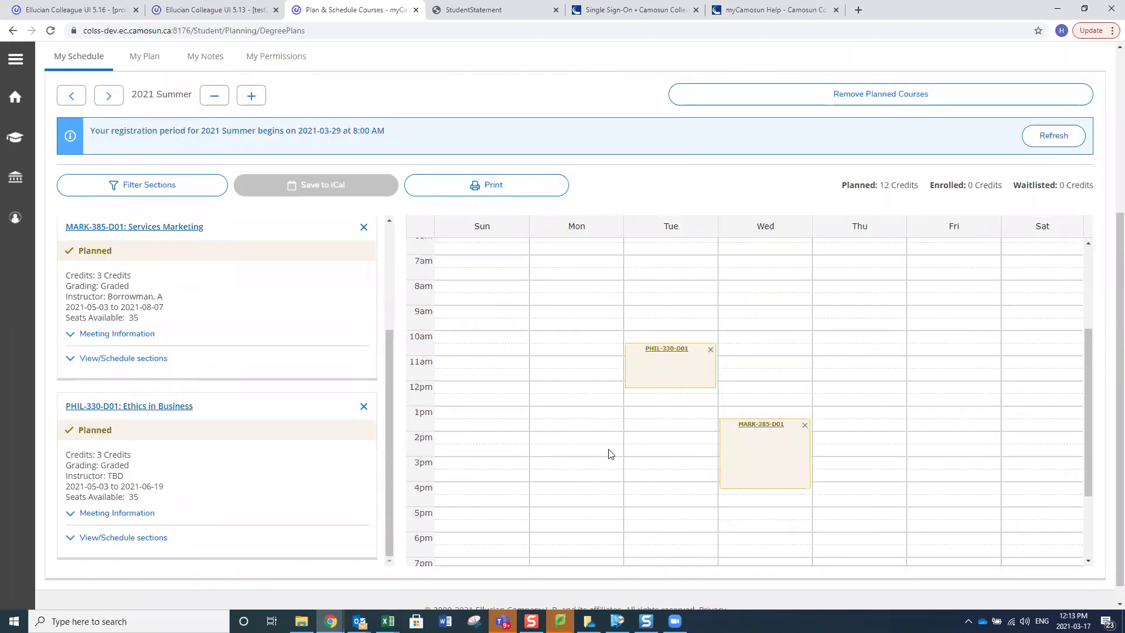
scroll(610, 454, down, 1)
scroll(289, 390, up, 3)
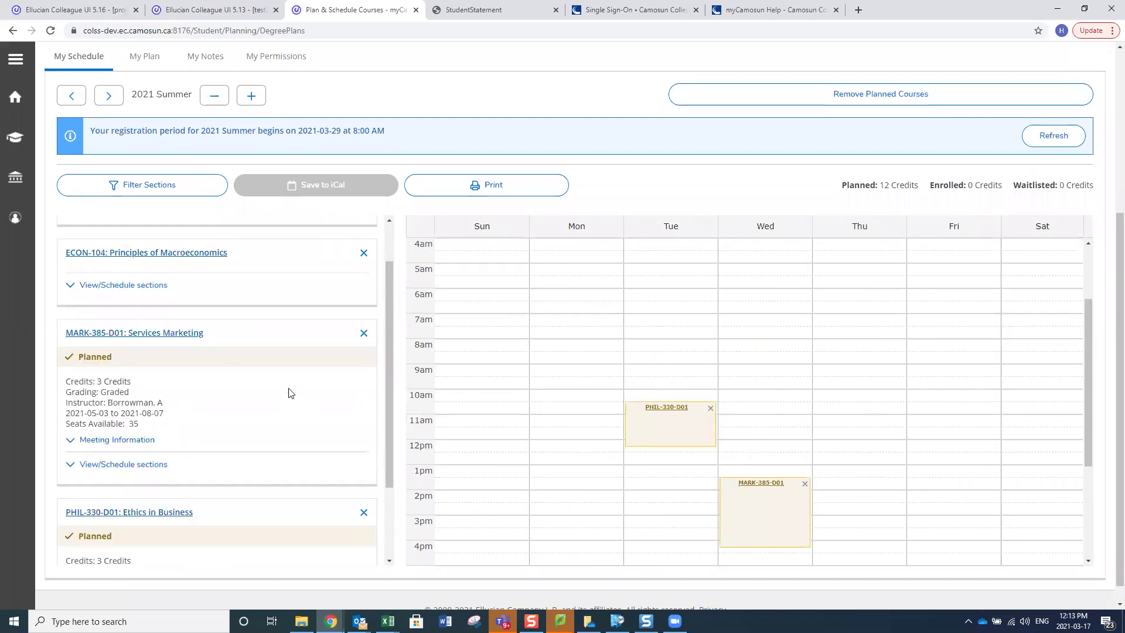
click(154, 345)
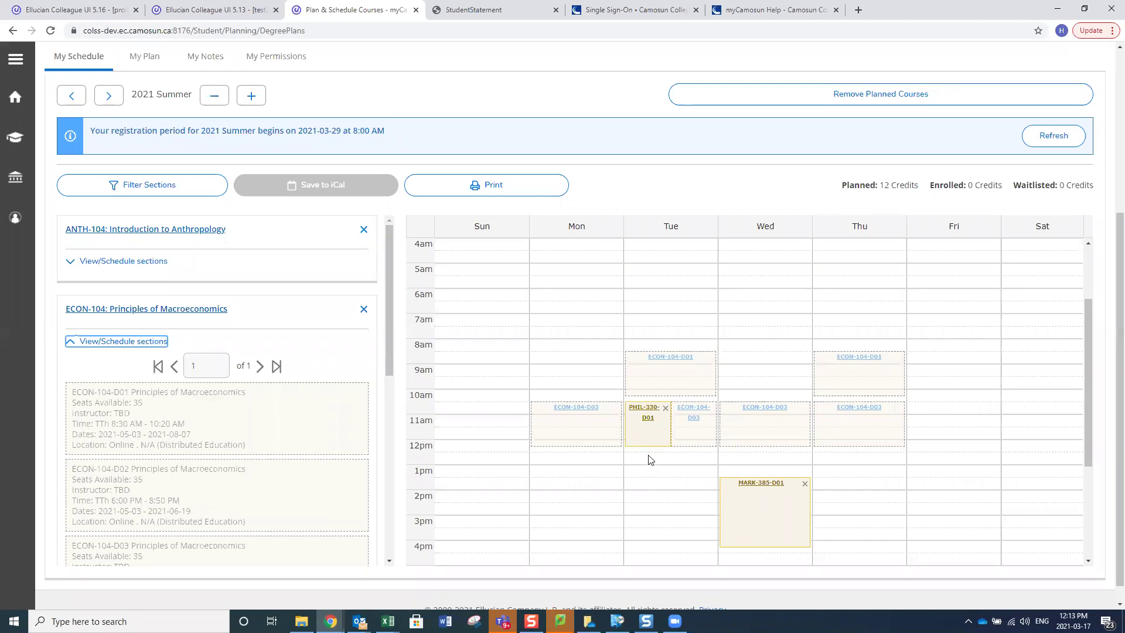
scroll(308, 430, down, 1)
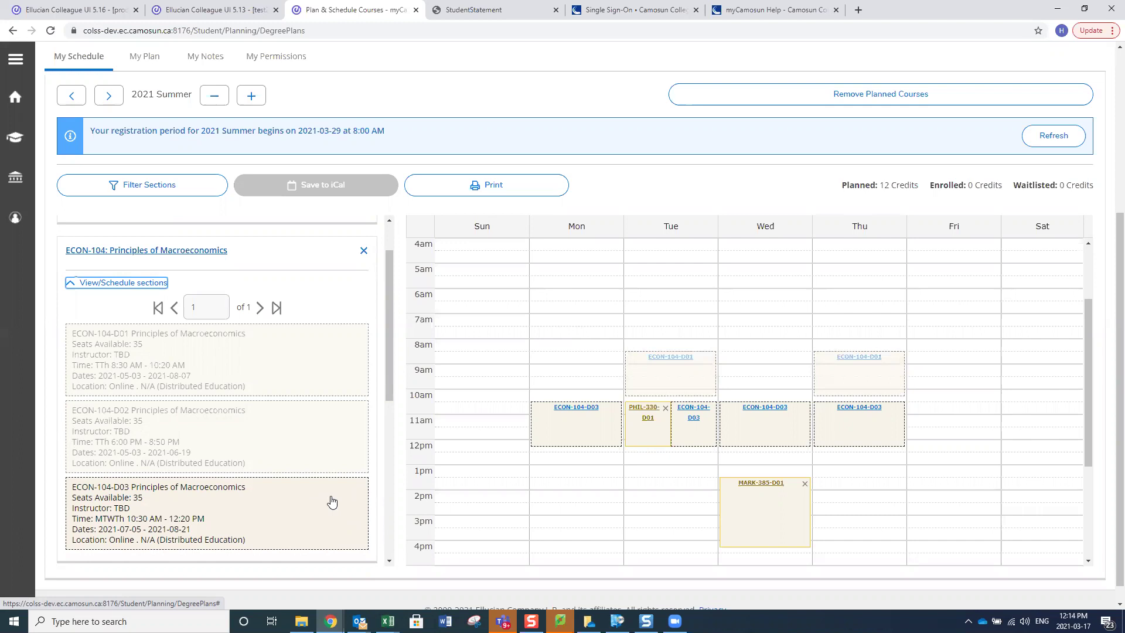
click(332, 503)
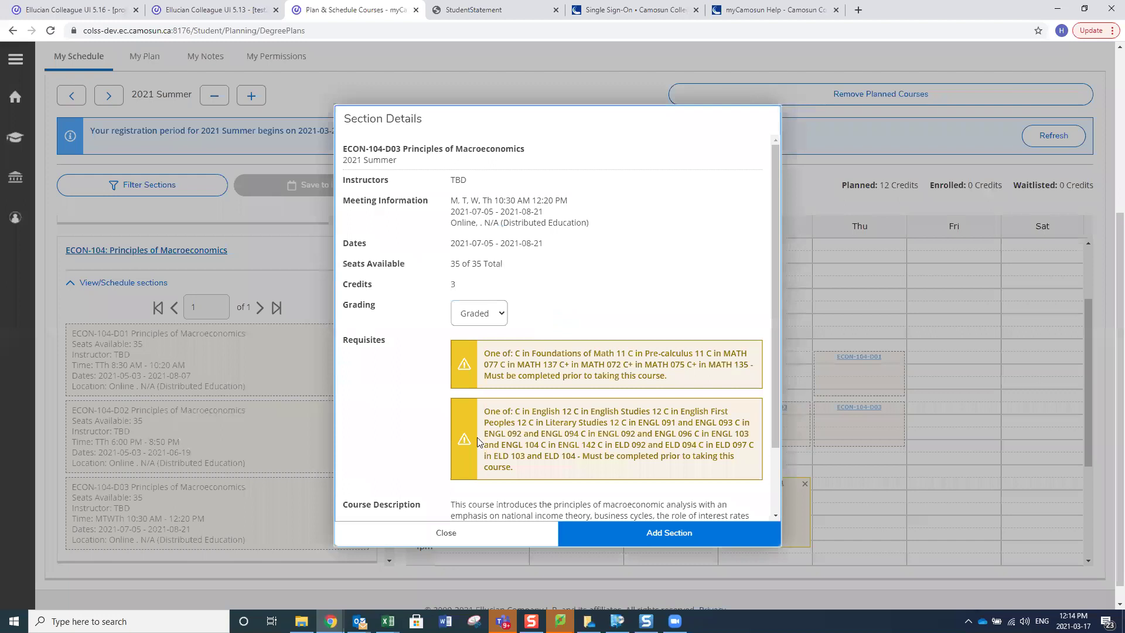
click(678, 541)
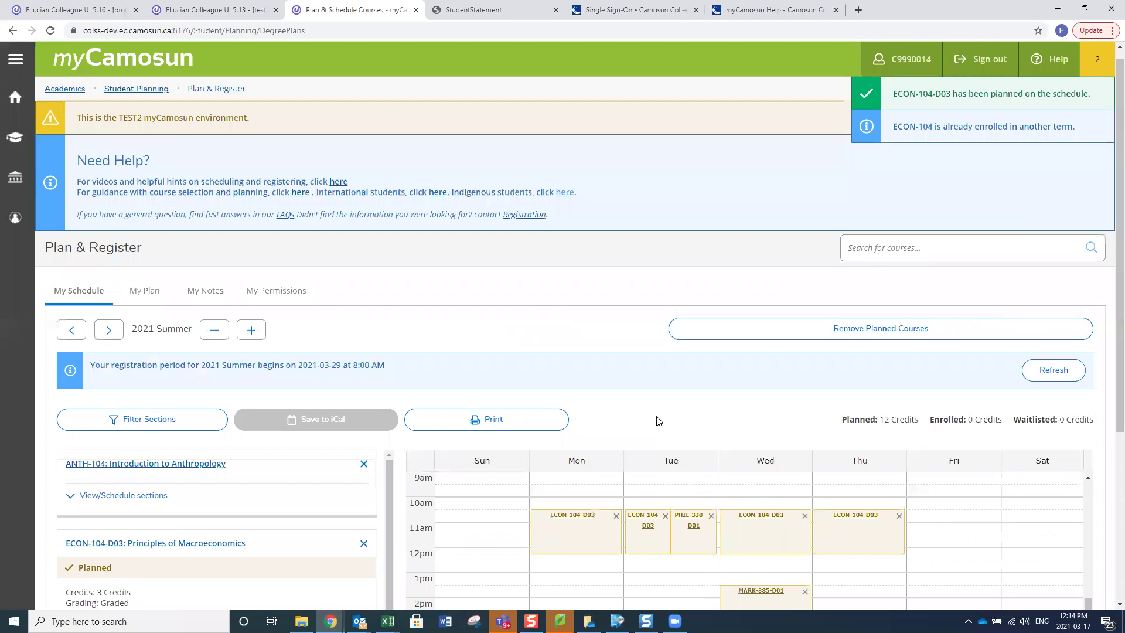
Show the available sections of ANTH-104 and add ANTH-104-D01 Introduction to Anthropology to the 2021 Summer schedule with Graded grading
scroll(659, 421, down, 5)
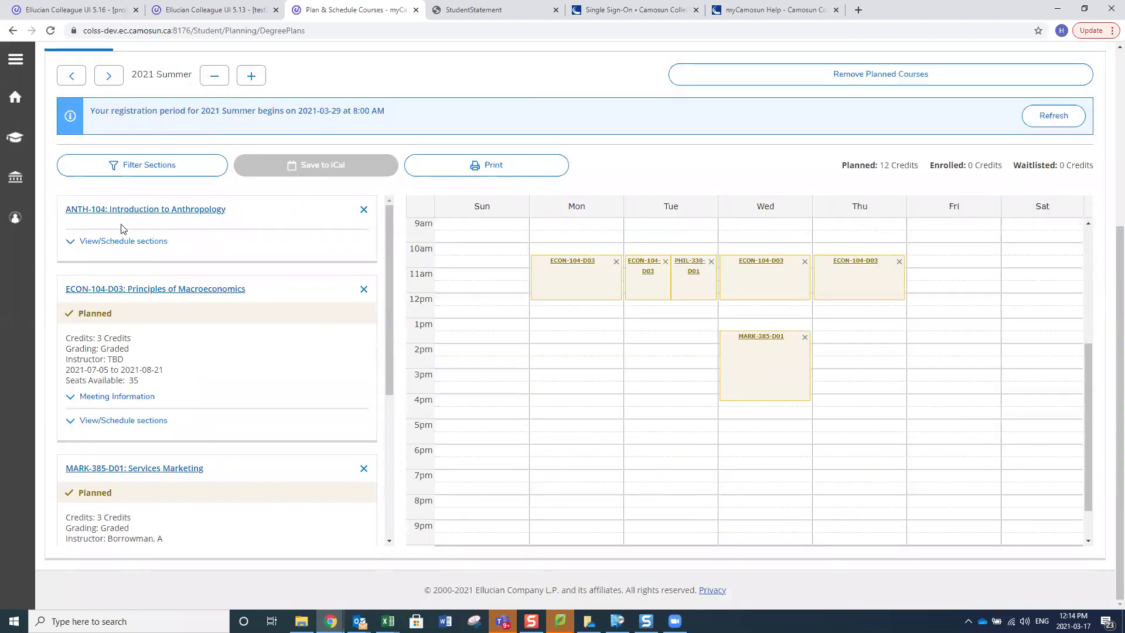
click(131, 241)
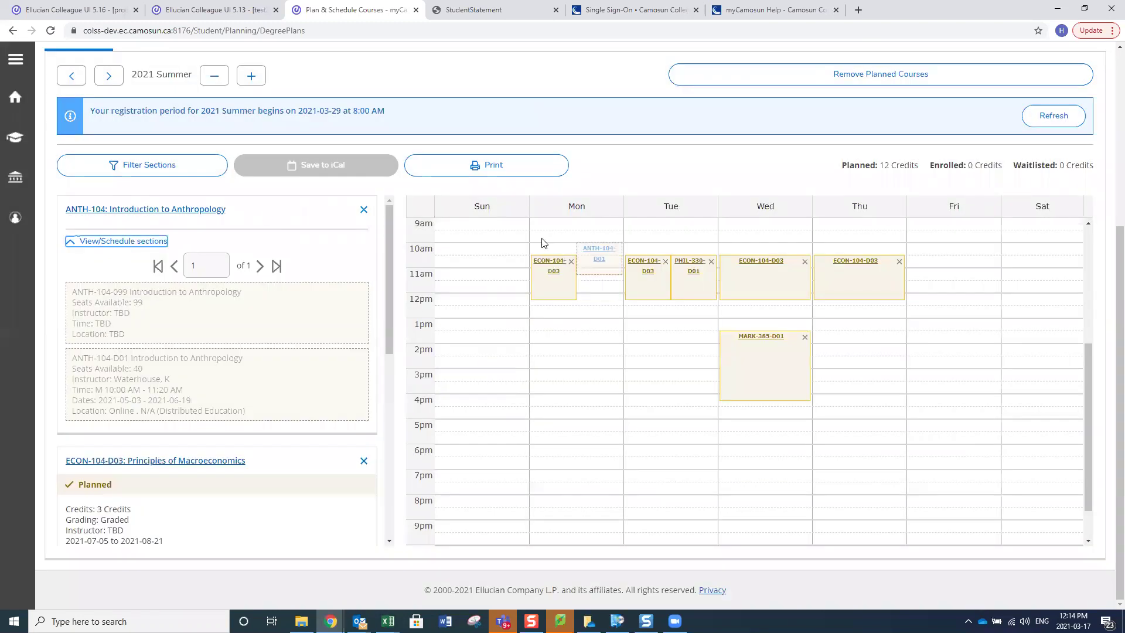
click(595, 249)
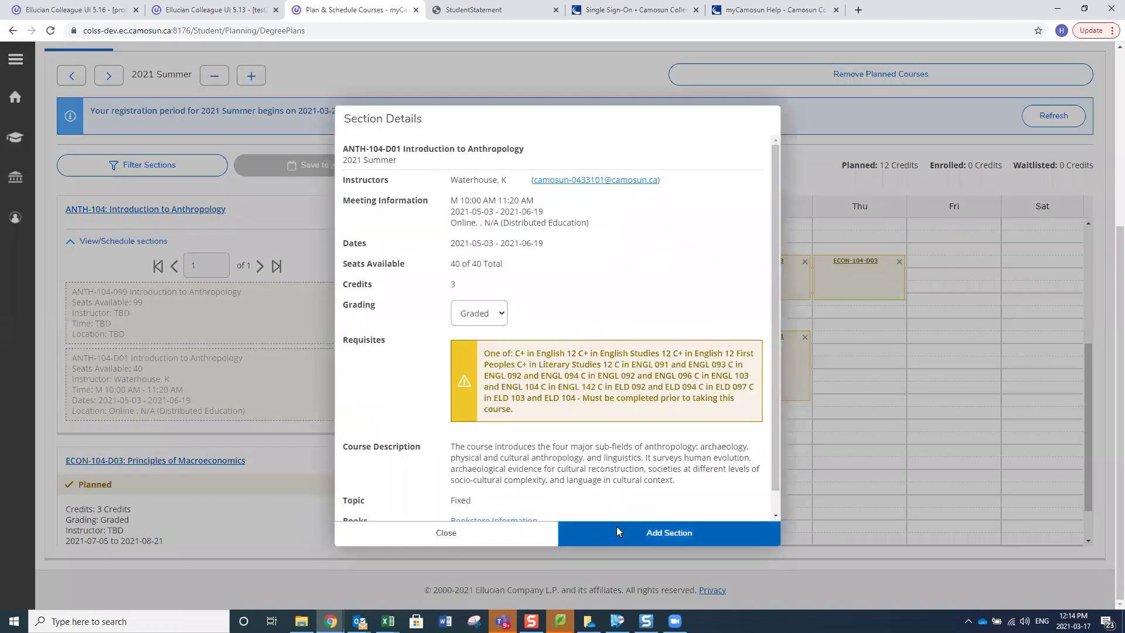
click(617, 533)
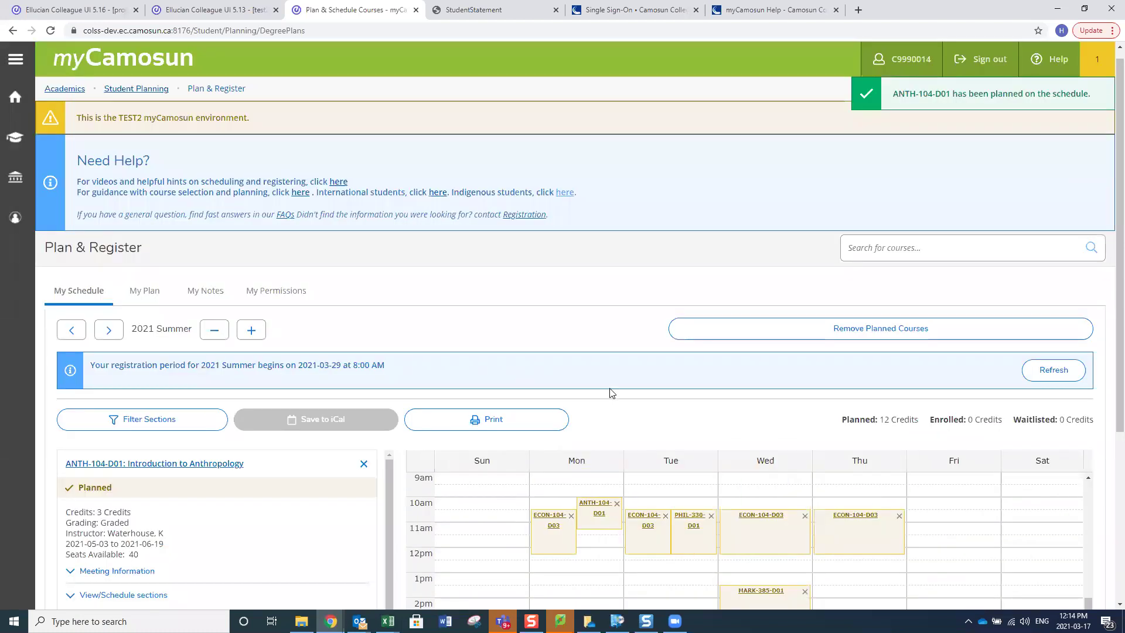
Remove section ECON-104-D03 from the 2021 Summer calendar and add the Tuesday and Thursday evening section ECON-104-D02 in its place
scroll(595, 422, down, 5)
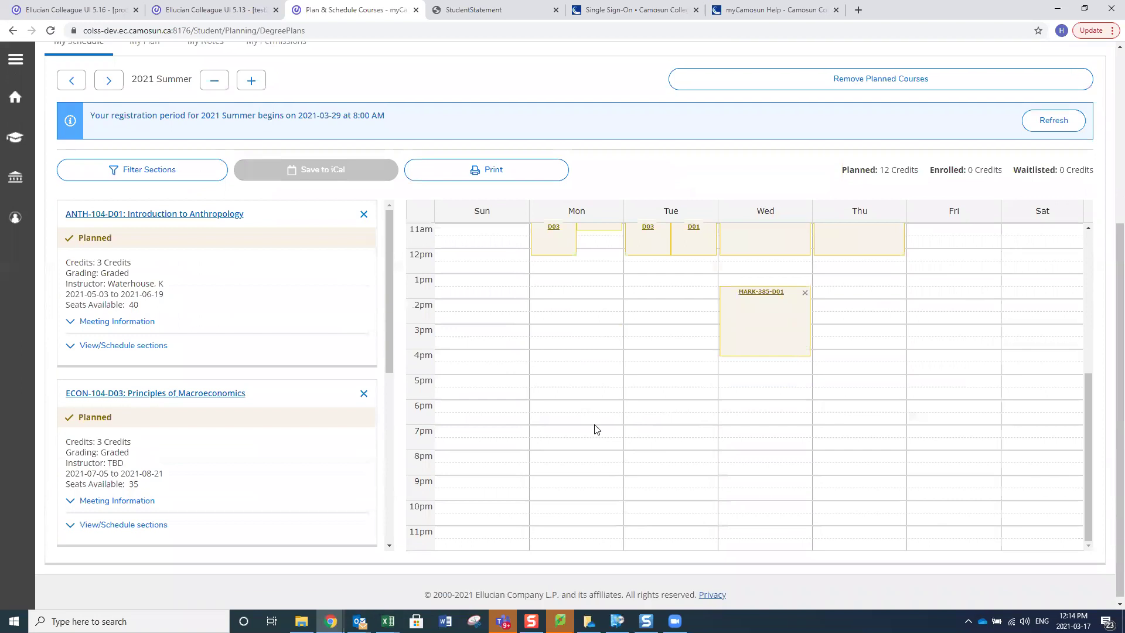
scroll(595, 429, up, 3)
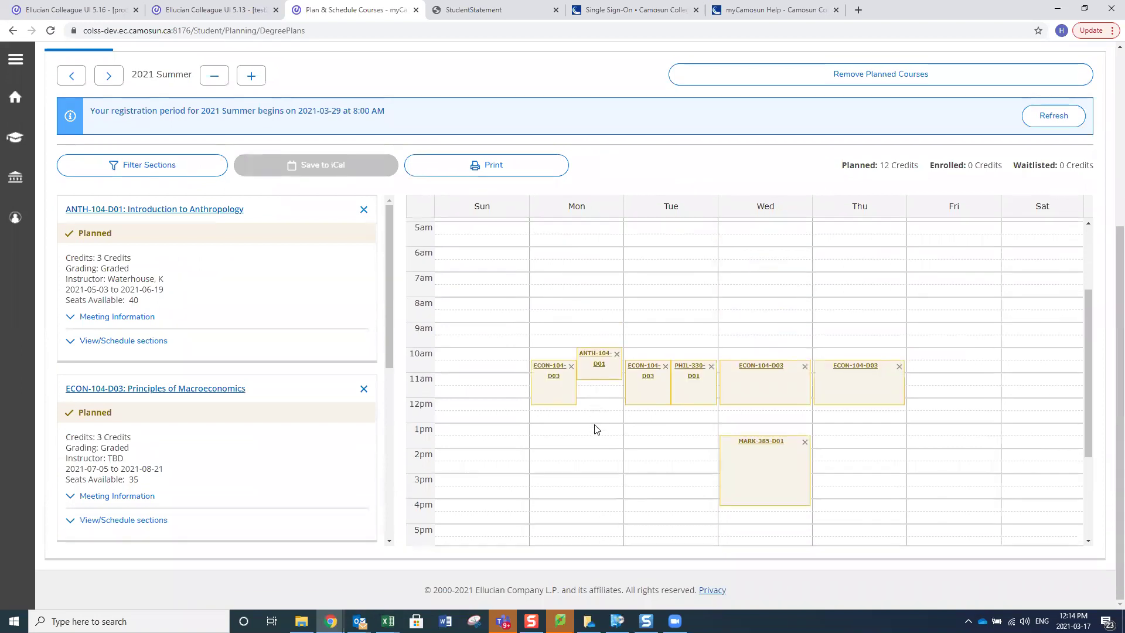
scroll(595, 430, down, 1)
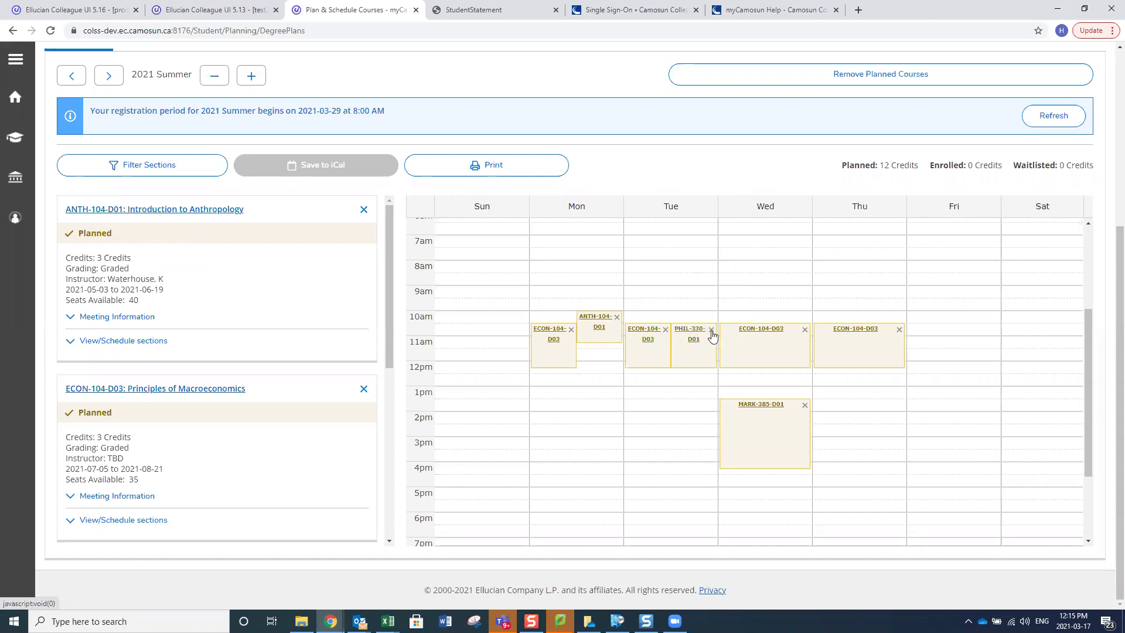
click(667, 331)
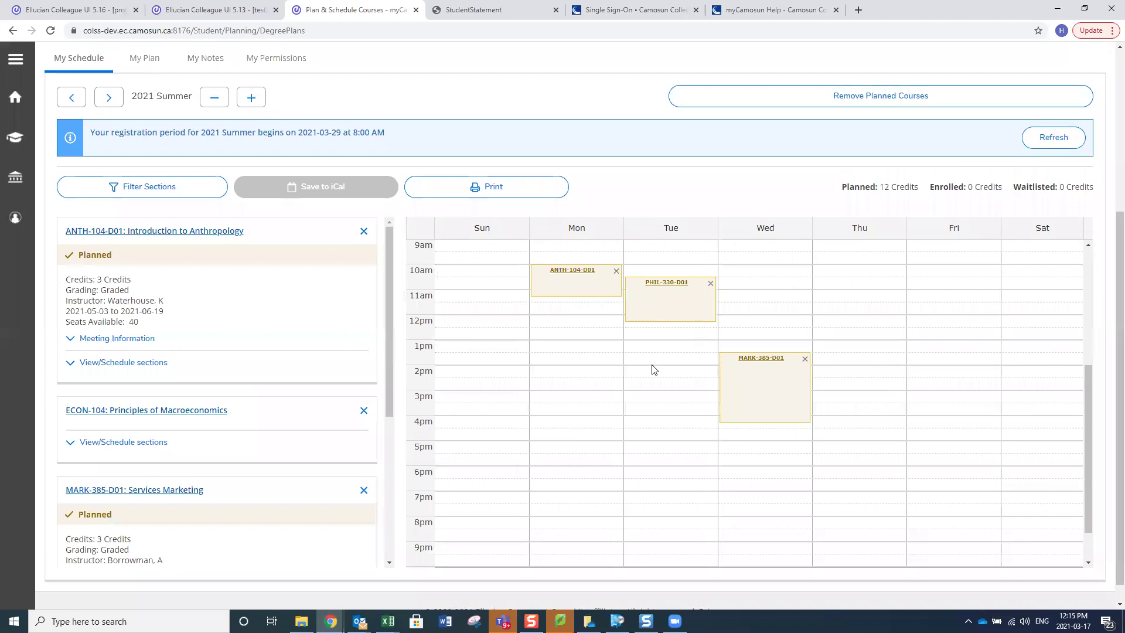
click(151, 445)
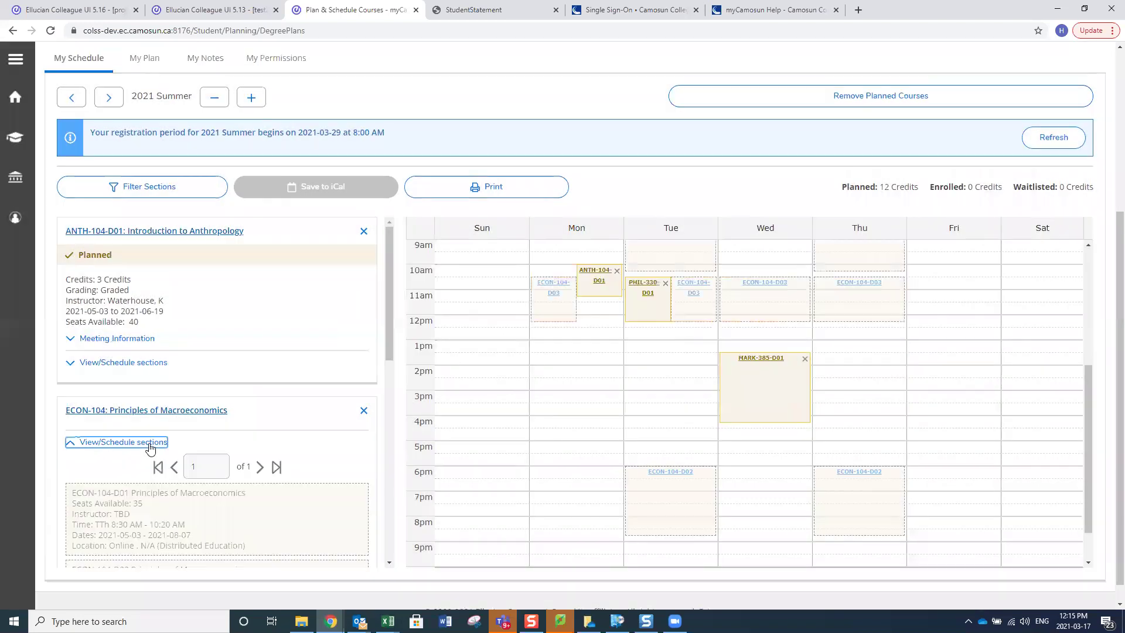
scroll(507, 454, up, 4)
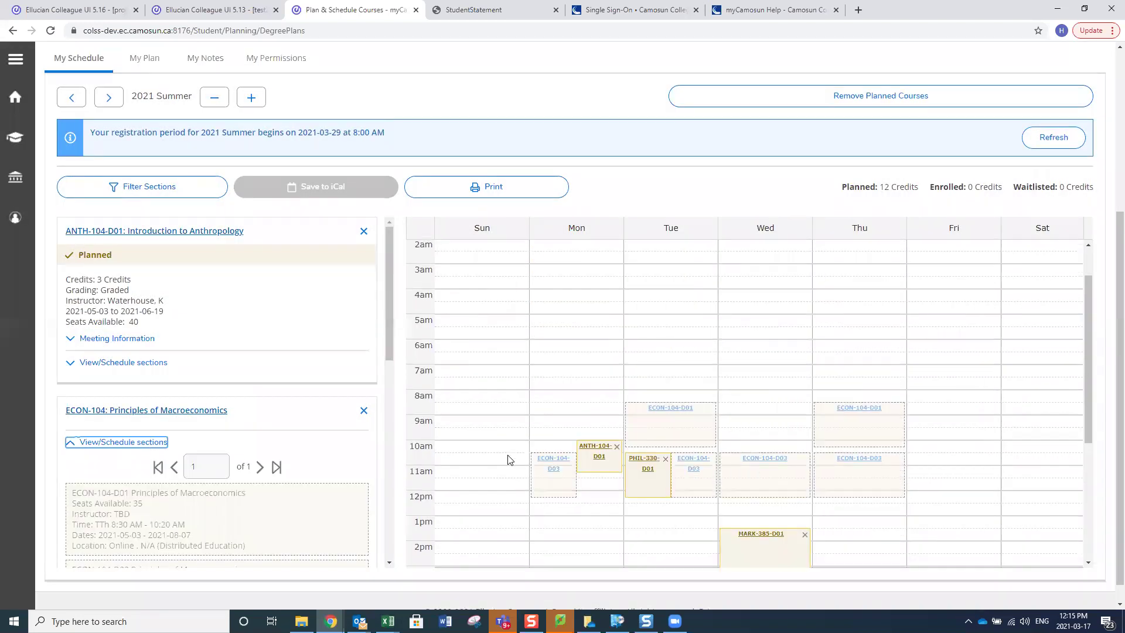
scroll(557, 446, down, 3)
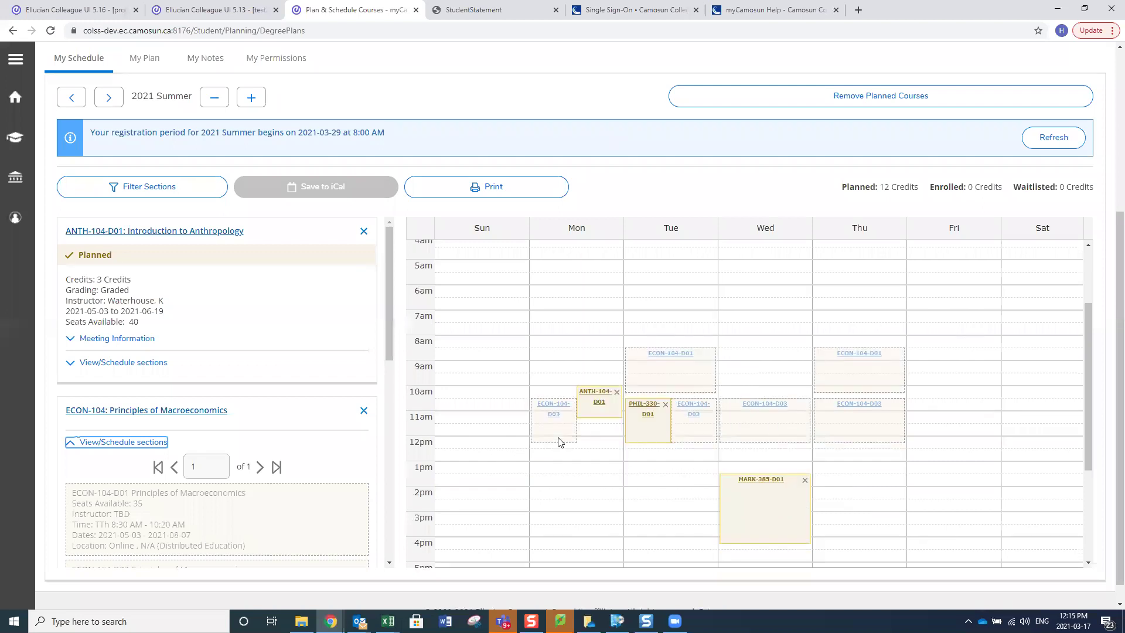
scroll(572, 472, down, 3)
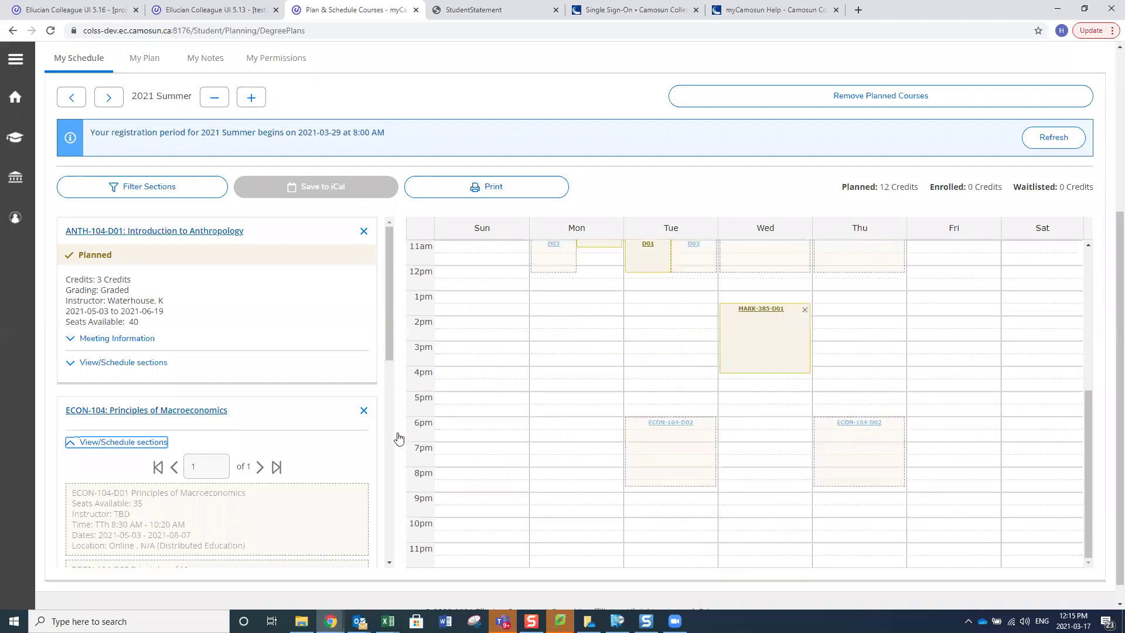
scroll(200, 463, down, 2)
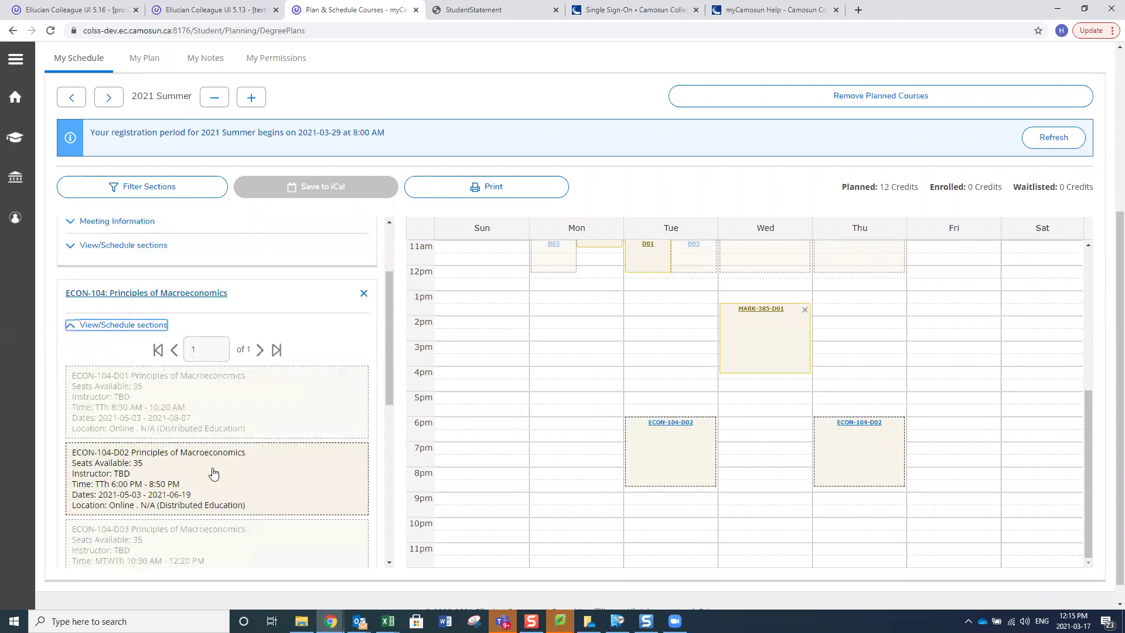
click(212, 468)
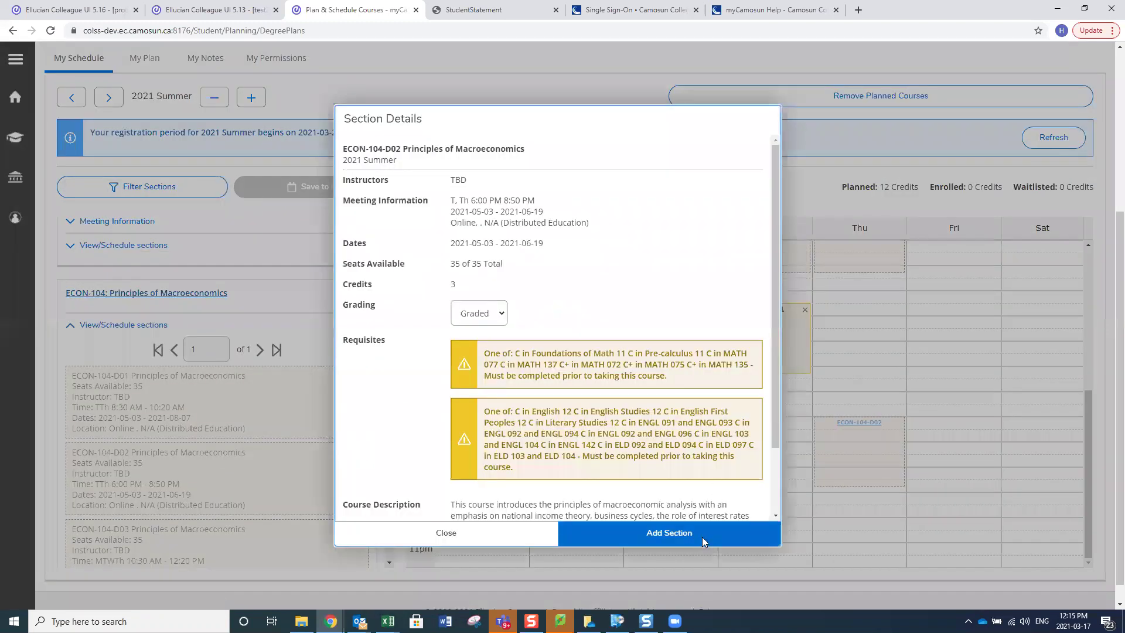
click(701, 537)
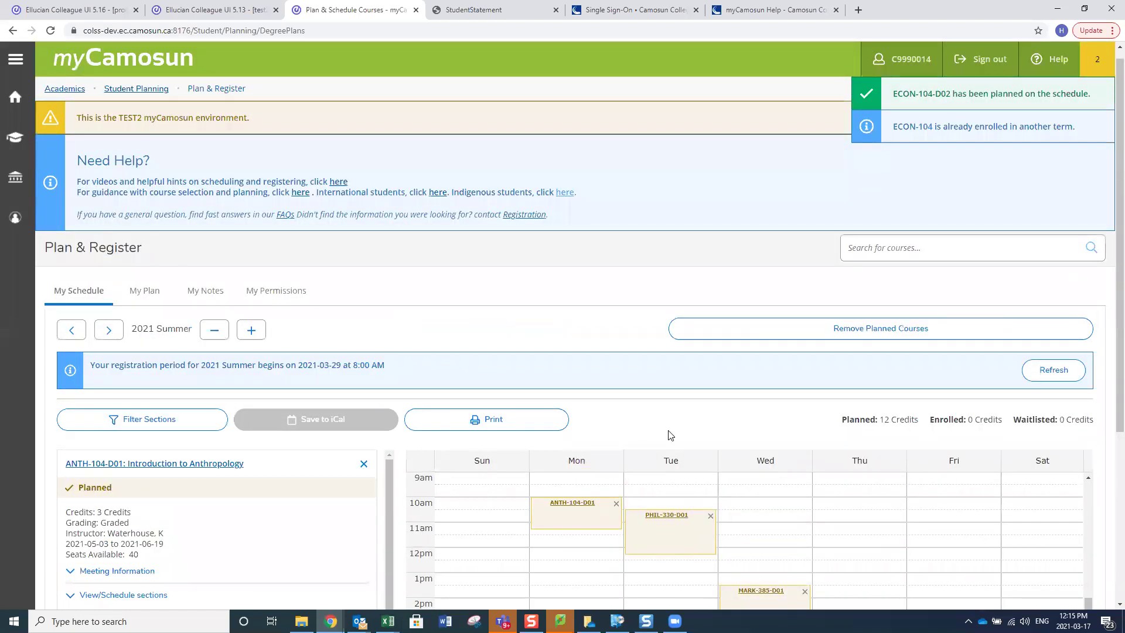
scroll(671, 435, down, 4)
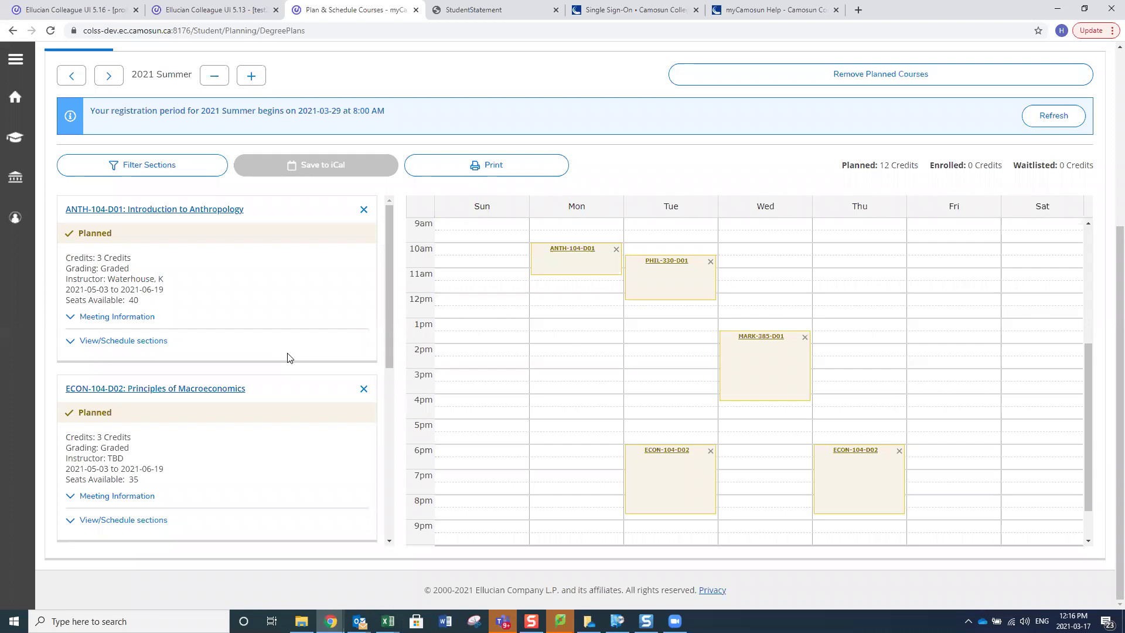
Look through the Plan Your Courses guide on the myCamosun Help site, including its video and numbered instructions, and return to Plan & Register
scroll(287, 357, up, 3)
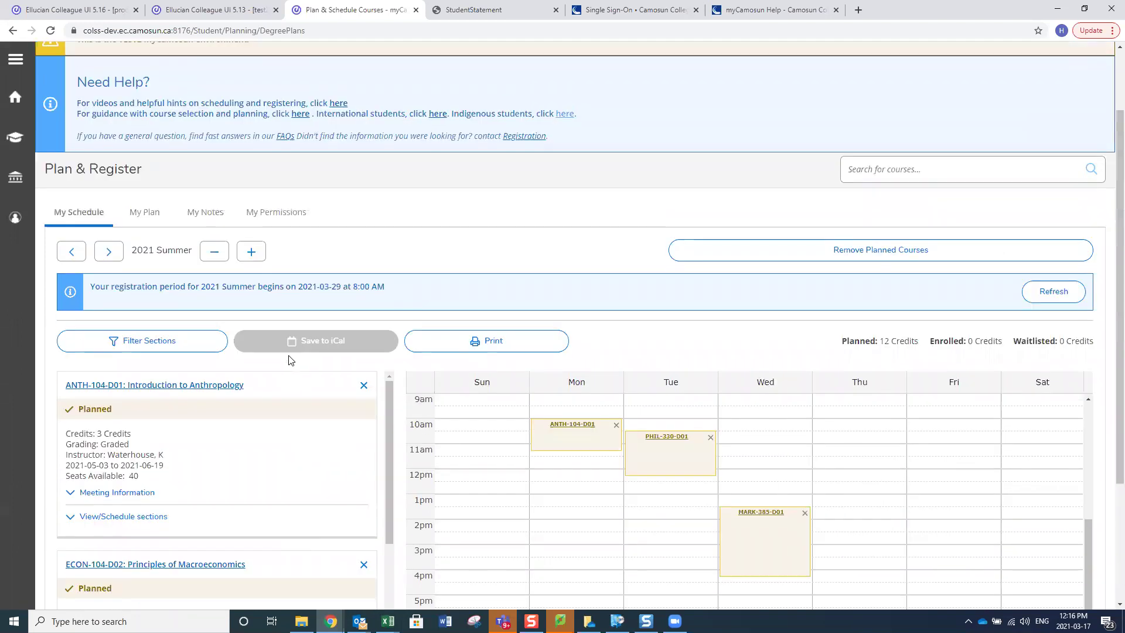
scroll(289, 358, up, 2)
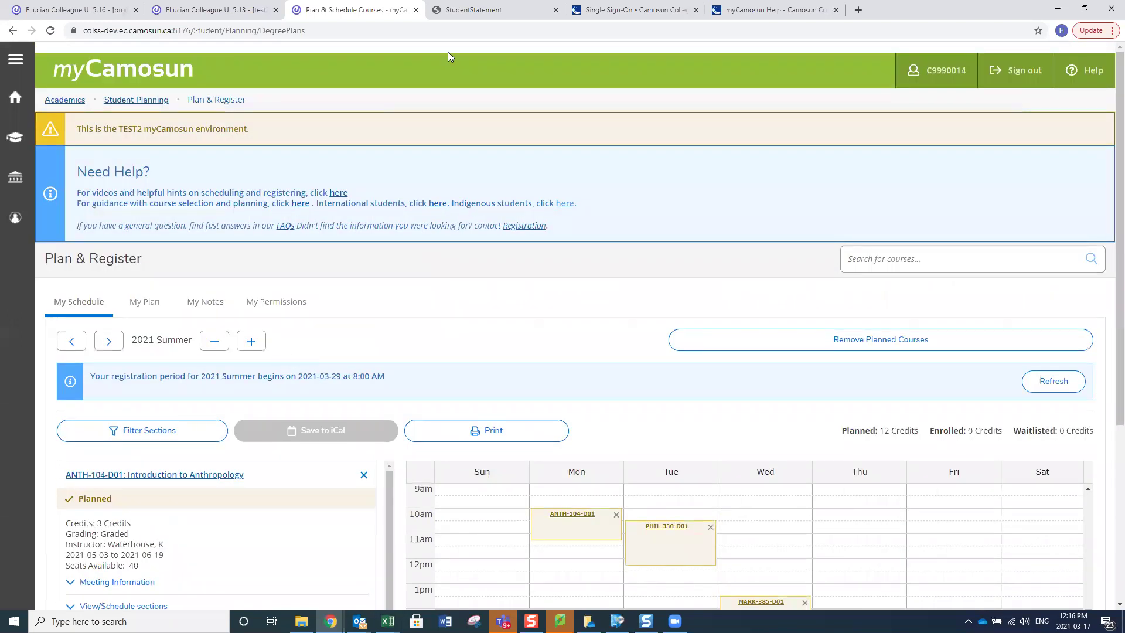
click(821, 13)
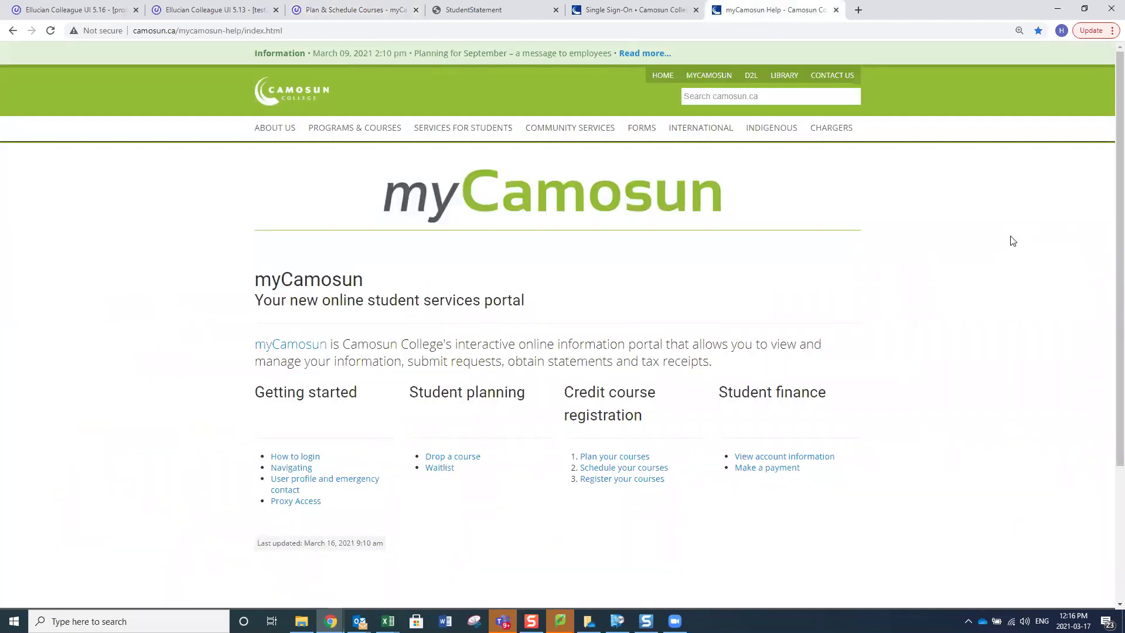
click(628, 460)
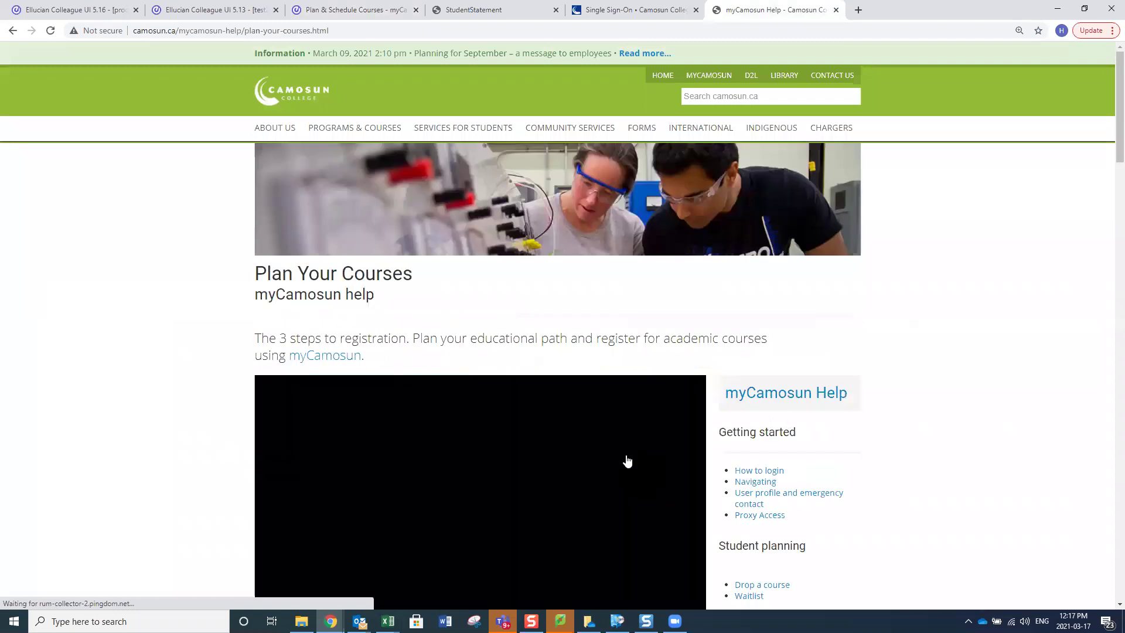
scroll(156, 457, down, 7)
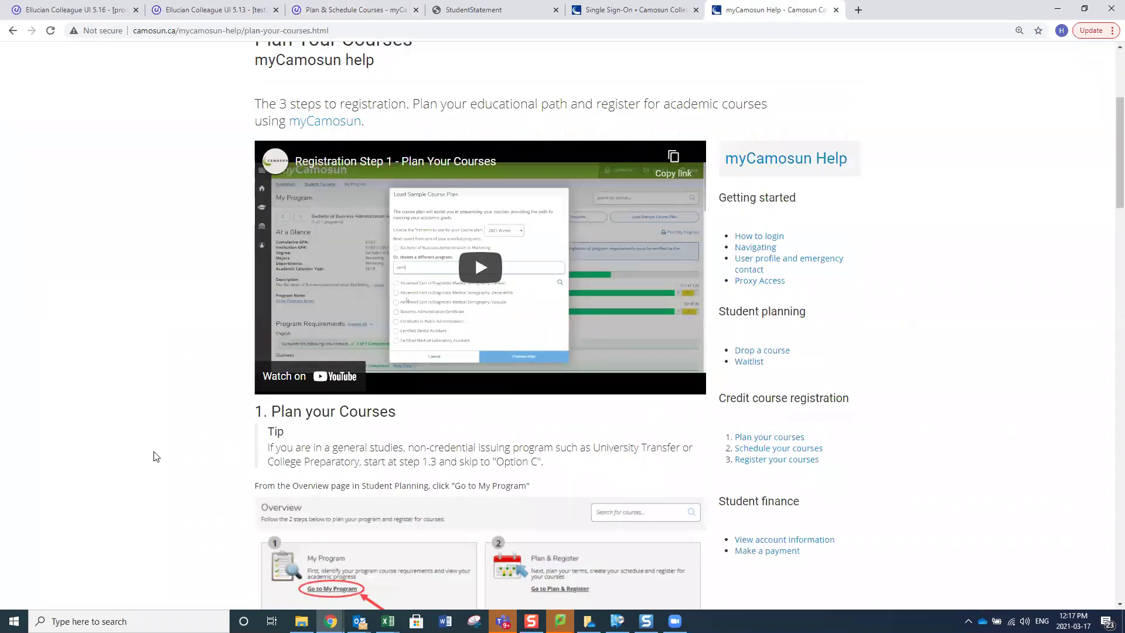
scroll(205, 390, down, 3)
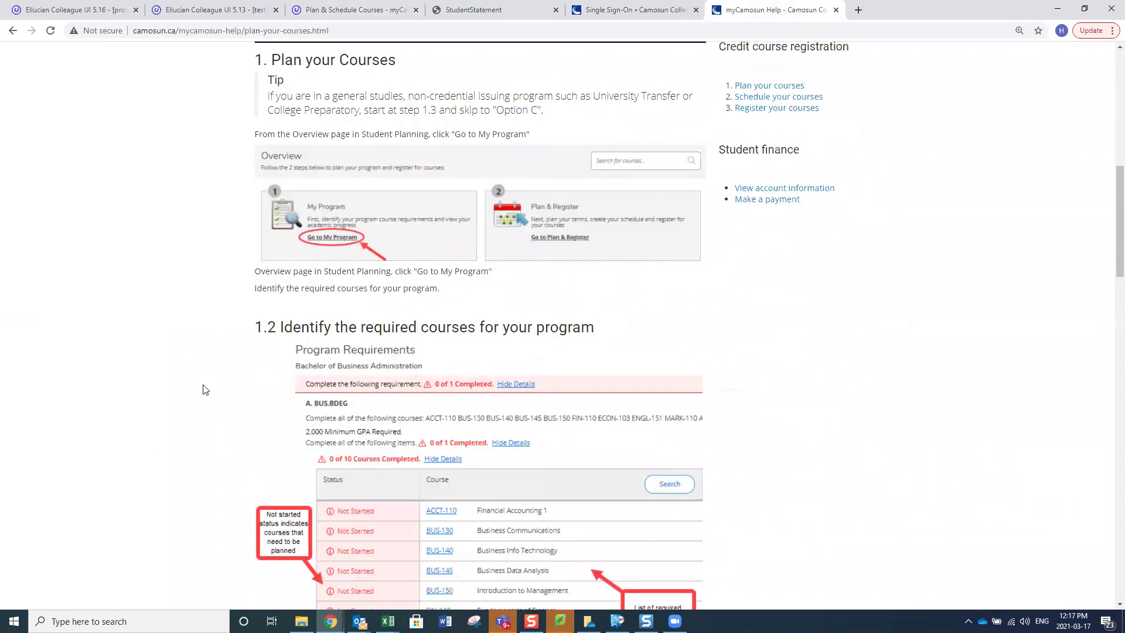
scroll(205, 390, down, 7)
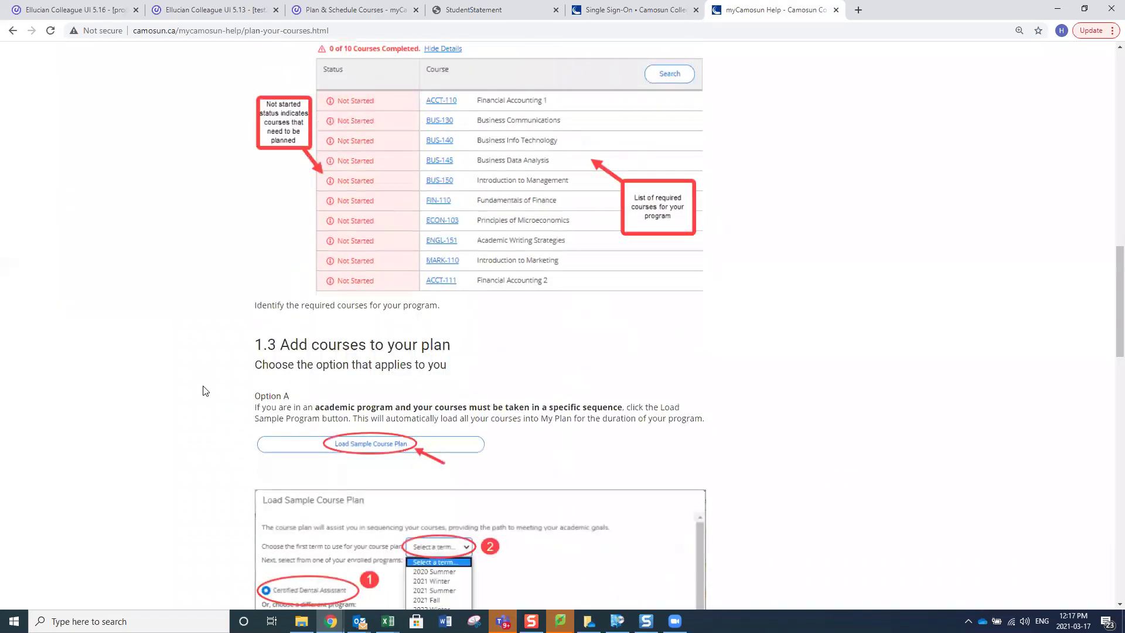
scroll(205, 390, down, 3)
scroll(200, 434, down, 2)
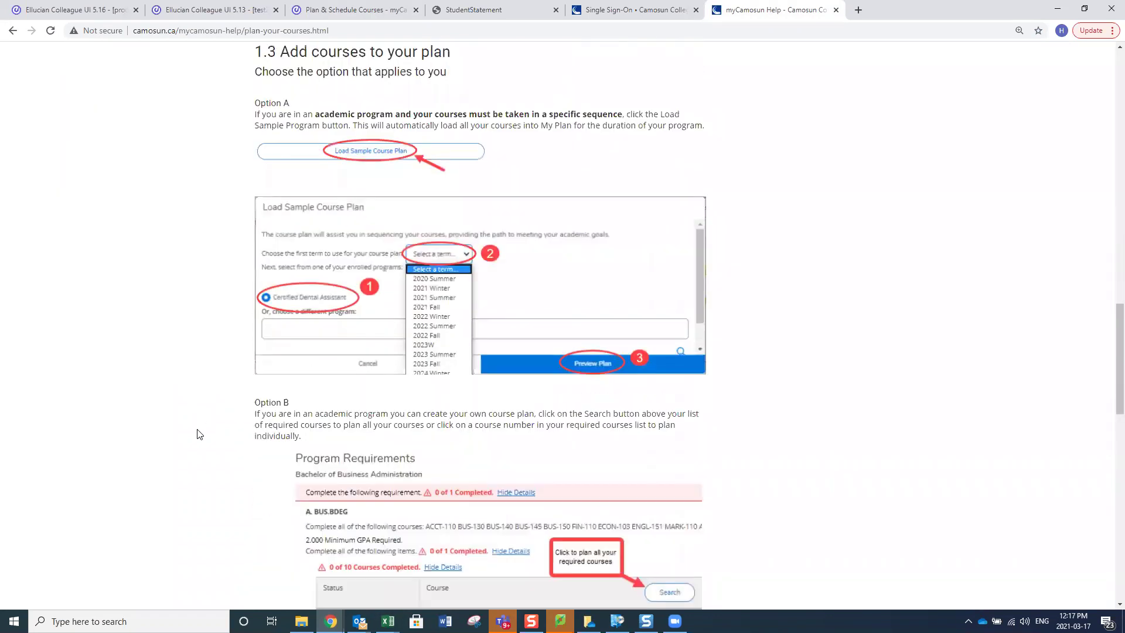
scroll(200, 434, up, 10)
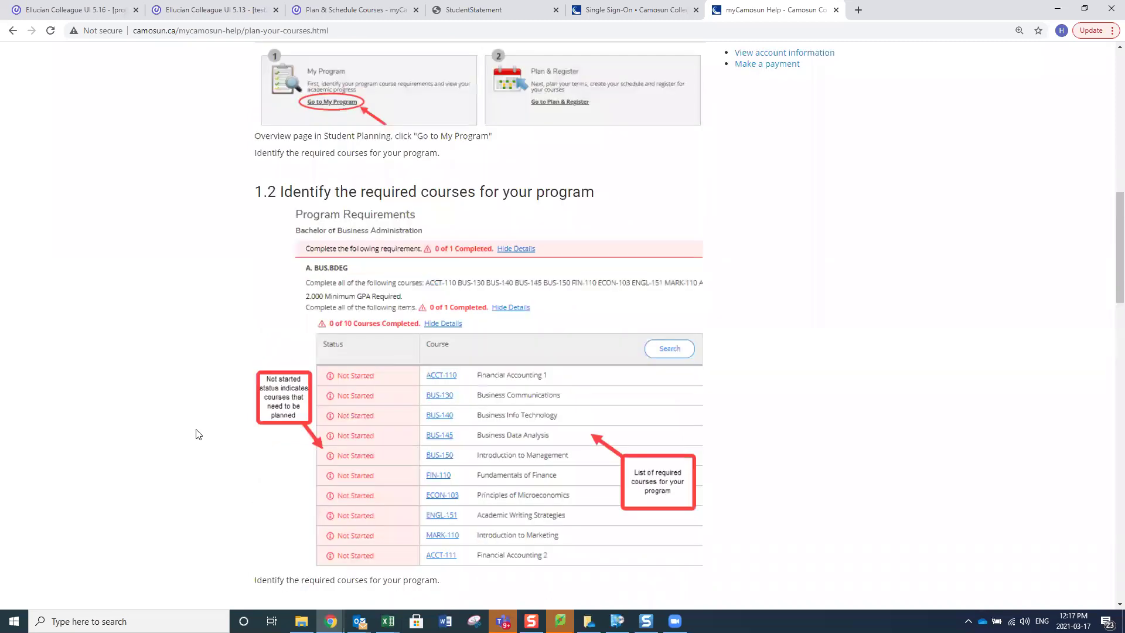
scroll(197, 435, up, 11)
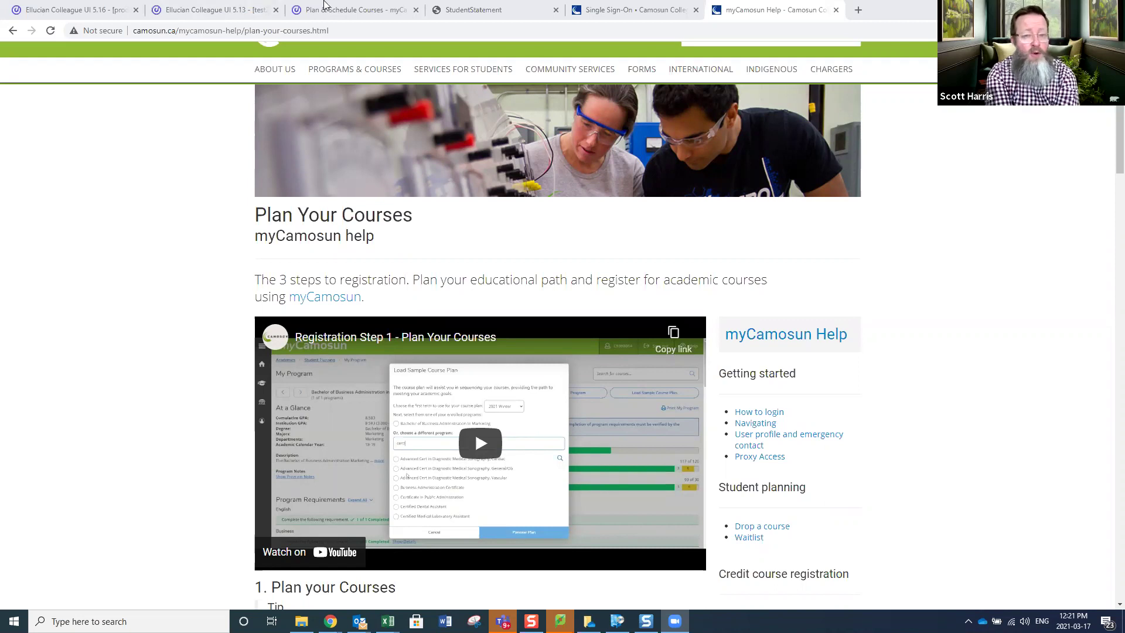
click(325, 7)
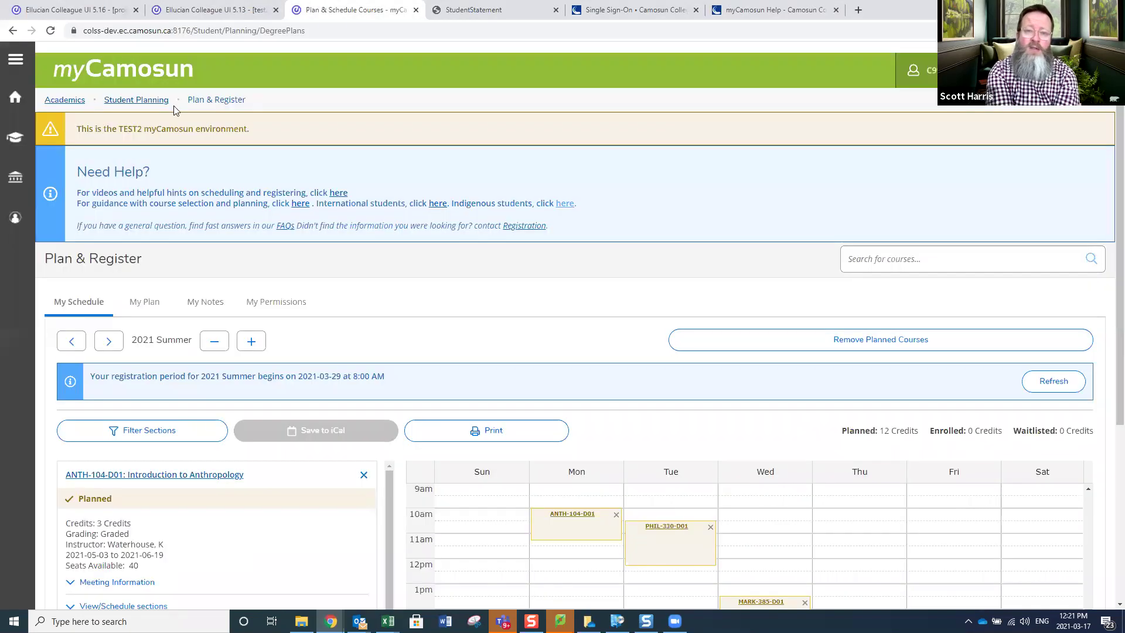
From the home page, open the graduation application for Bachelor of Business Administration in Marketing, view its graduation term options, and return home
click(20, 102)
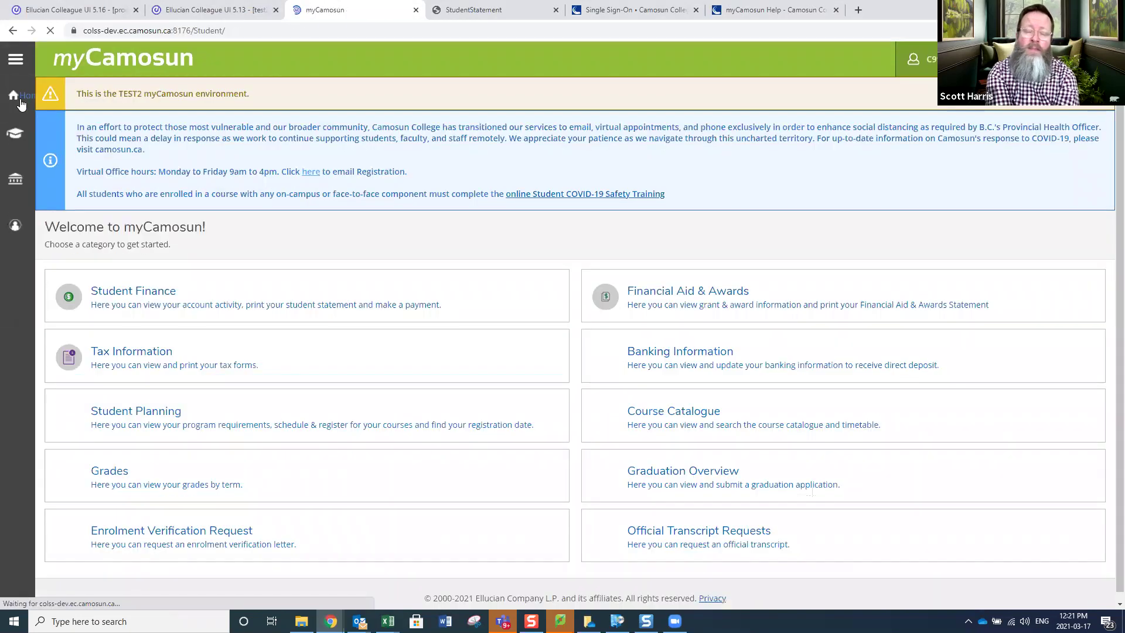
click(684, 473)
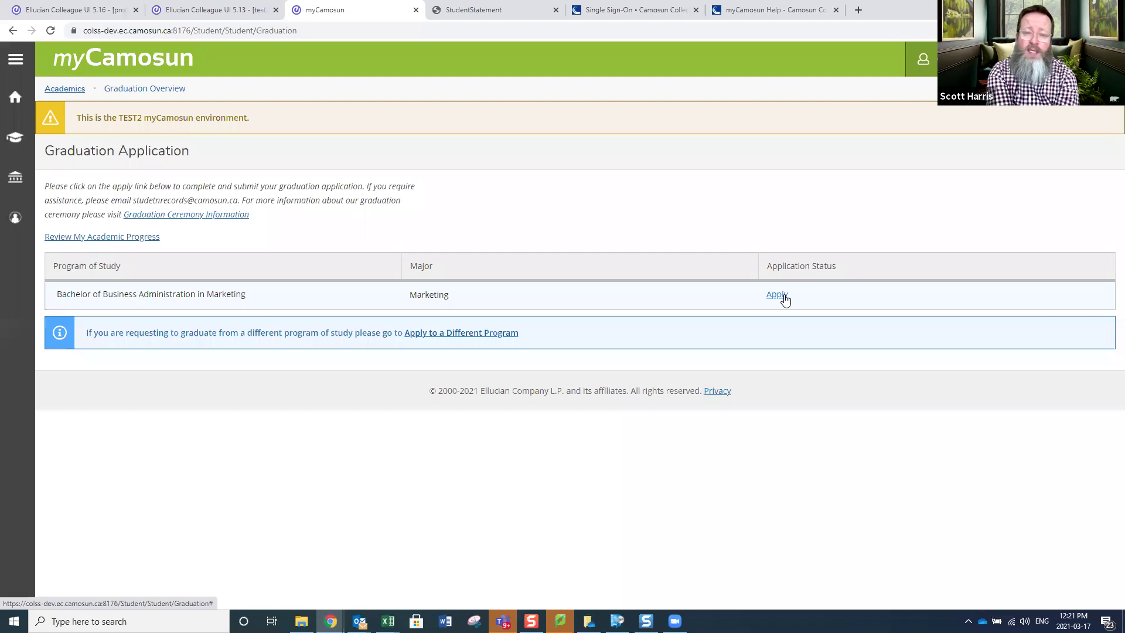
click(778, 295)
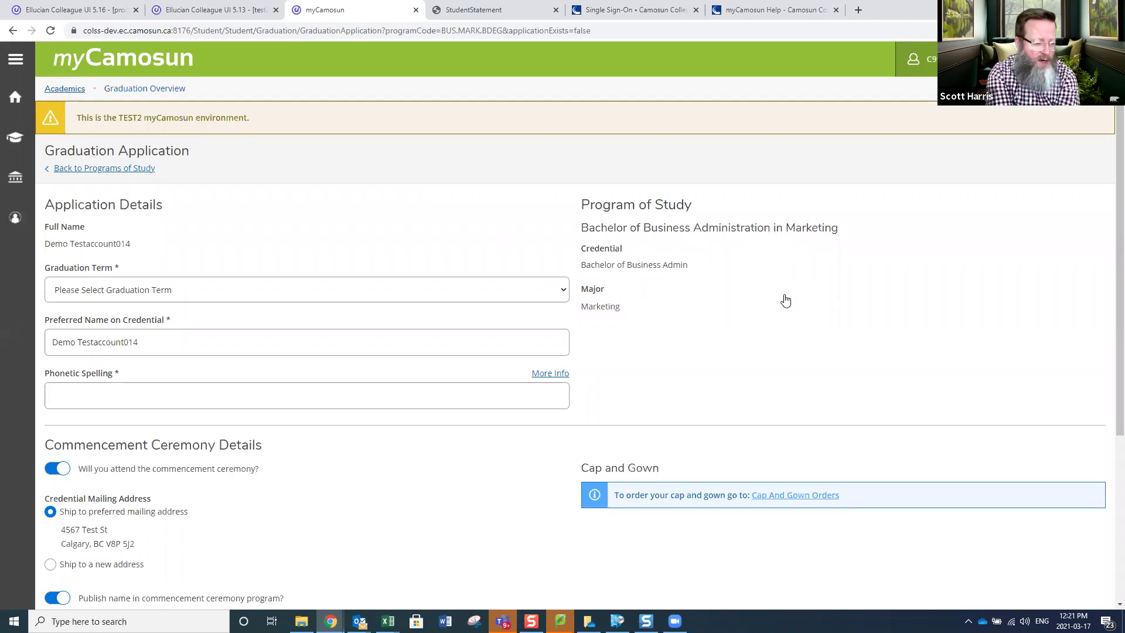
click(408, 293)
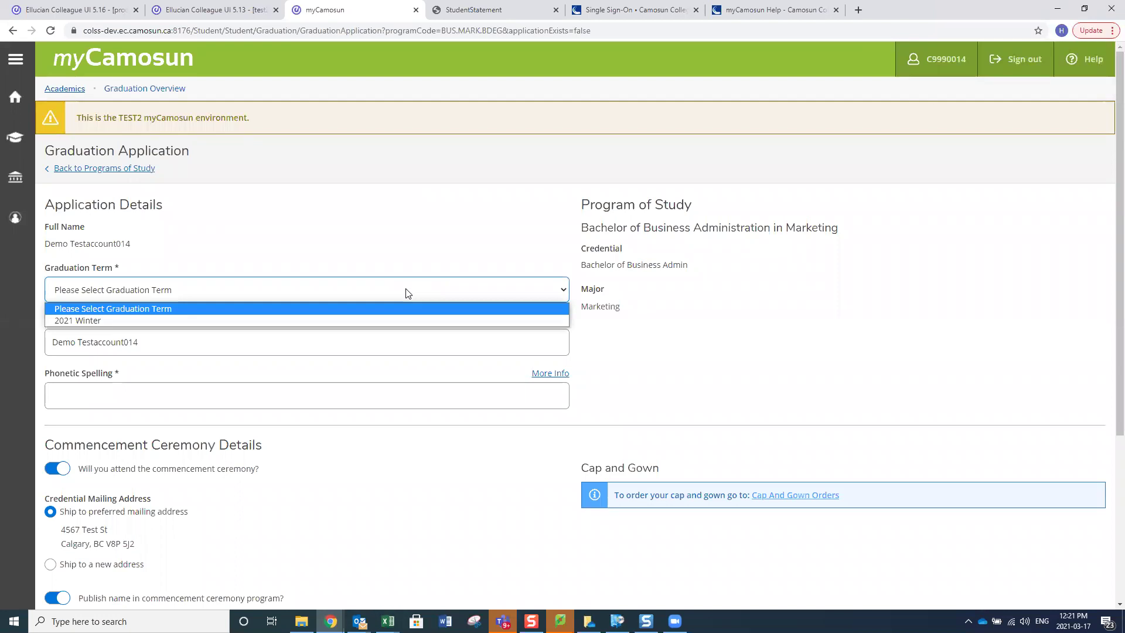
click(408, 293)
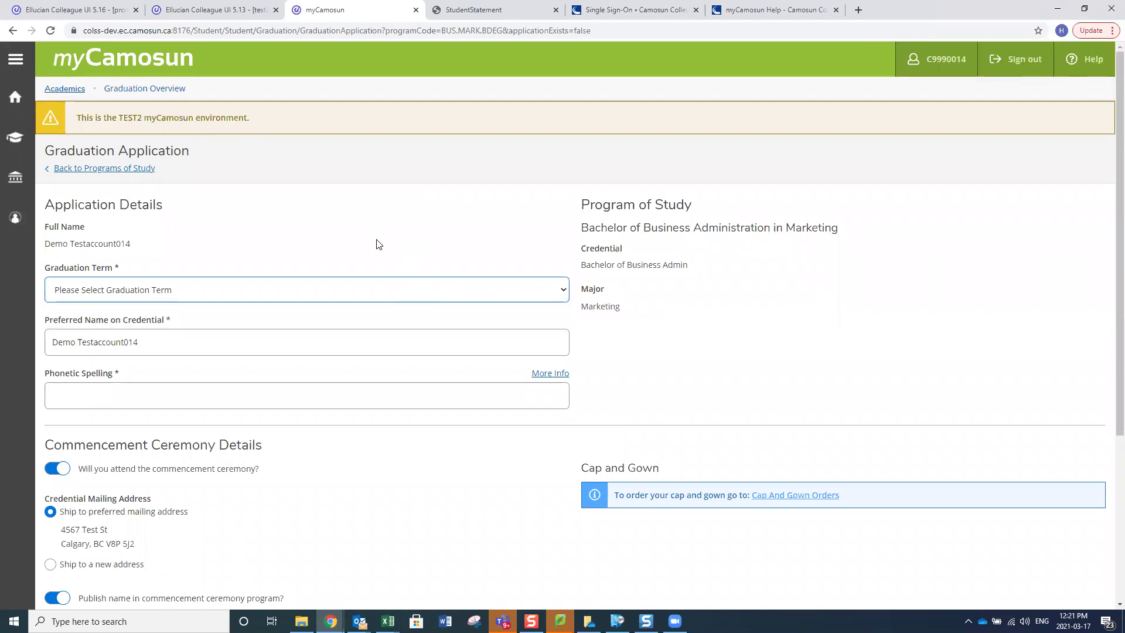
click(134, 170)
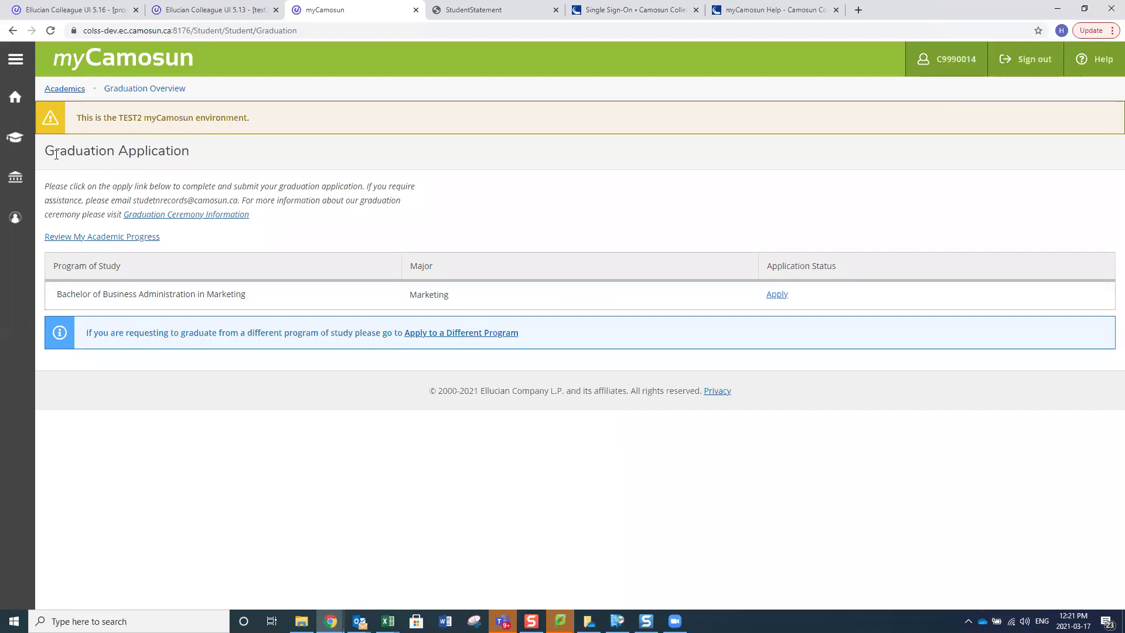
click(17, 98)
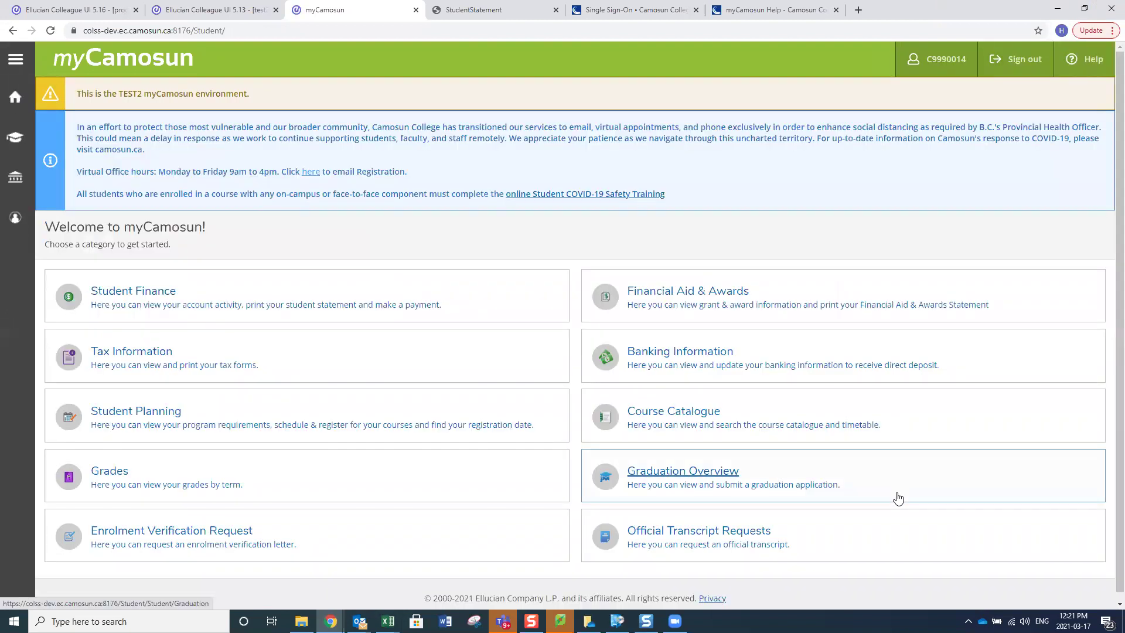
Reopen the Marketing graduation application, choose 2021 Winter as the graduation term, review the commencement ceremony fields, and leave without submitting
click(673, 480)
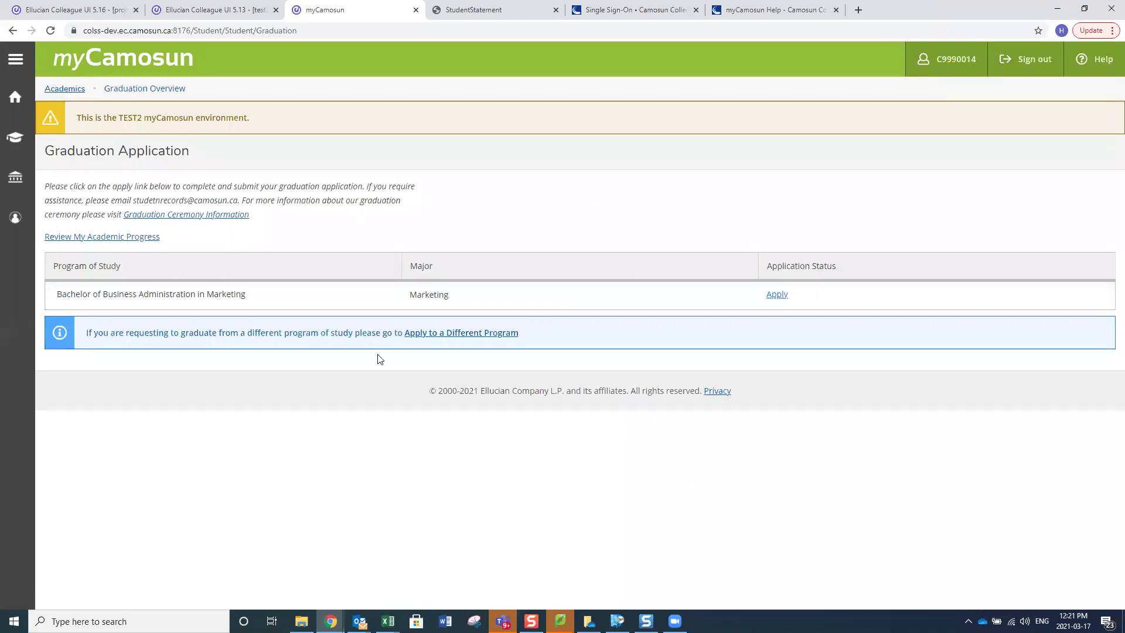
click(777, 295)
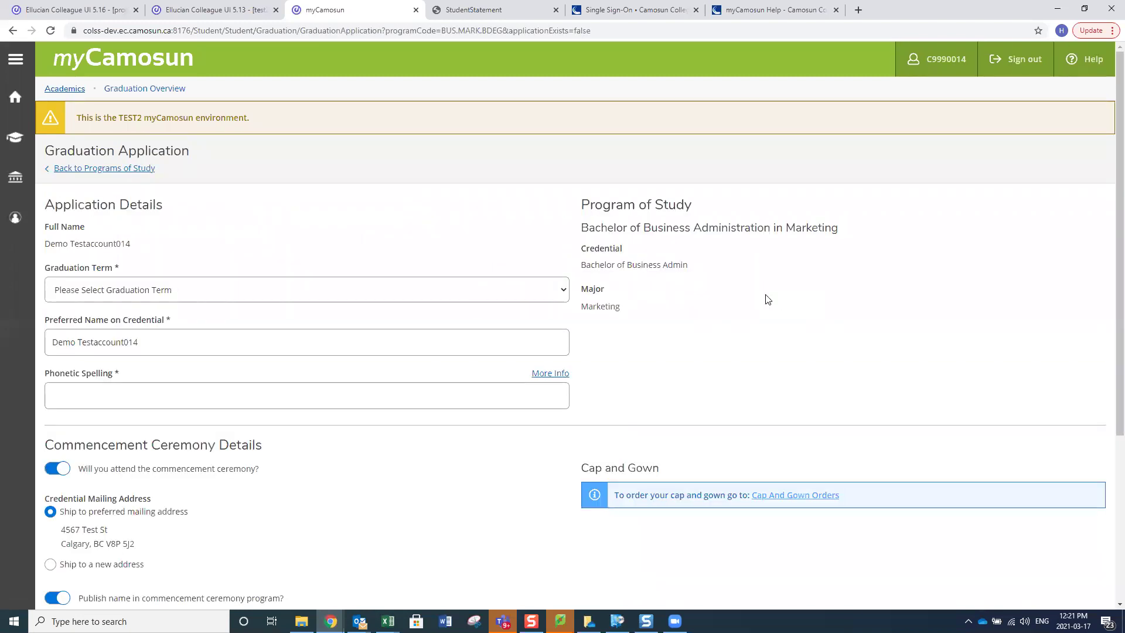
click(302, 291)
click(299, 321)
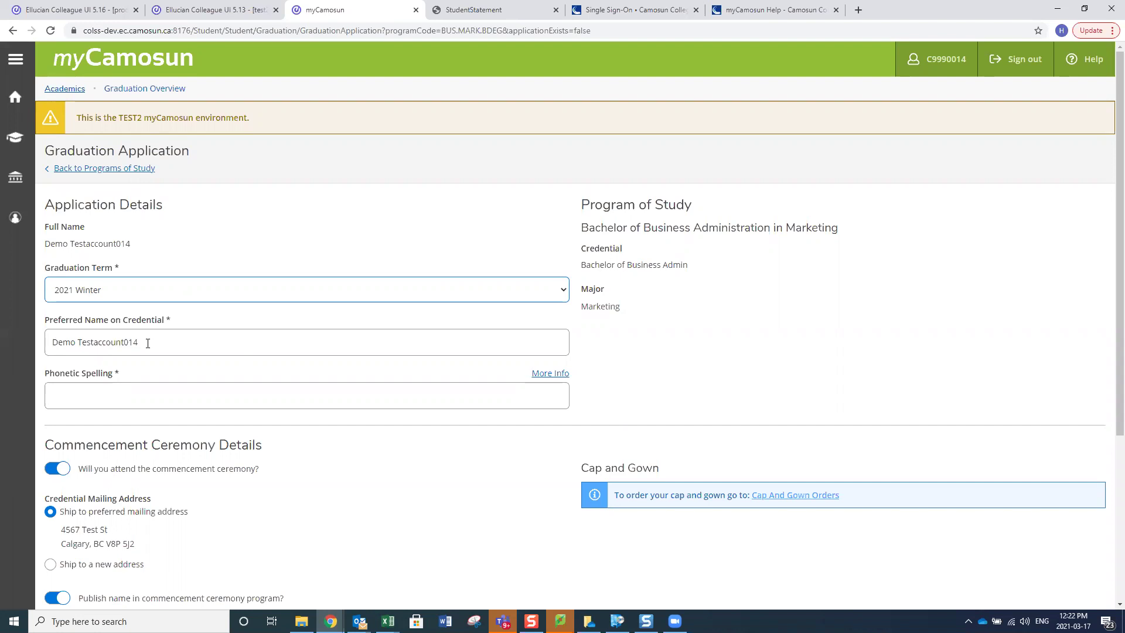
scroll(148, 344, down, 2)
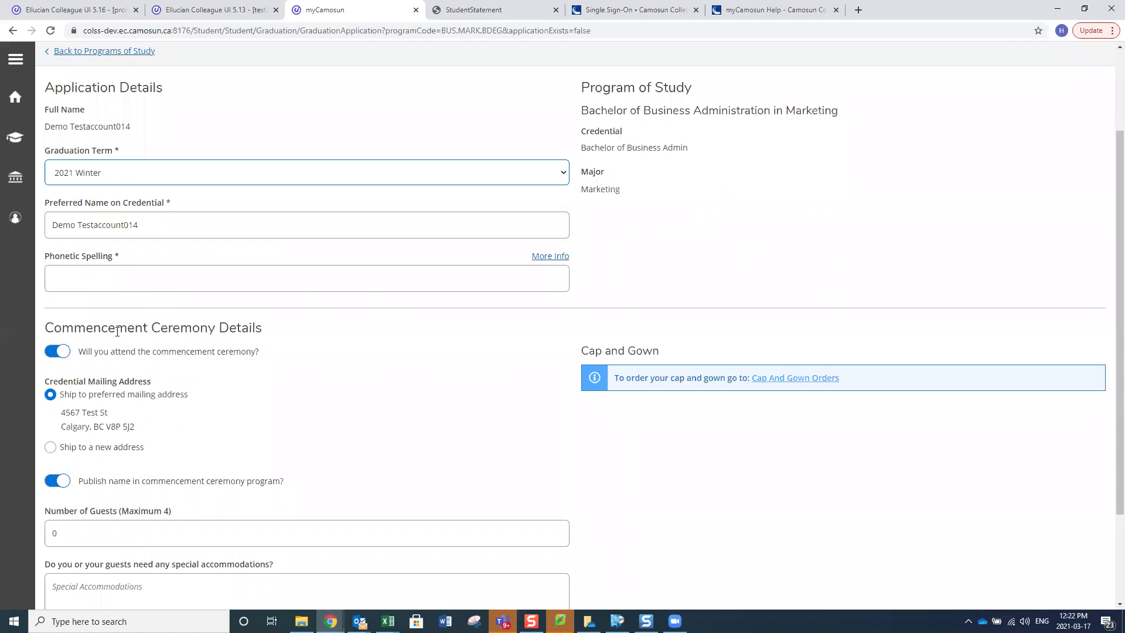
scroll(105, 378, down, 2)
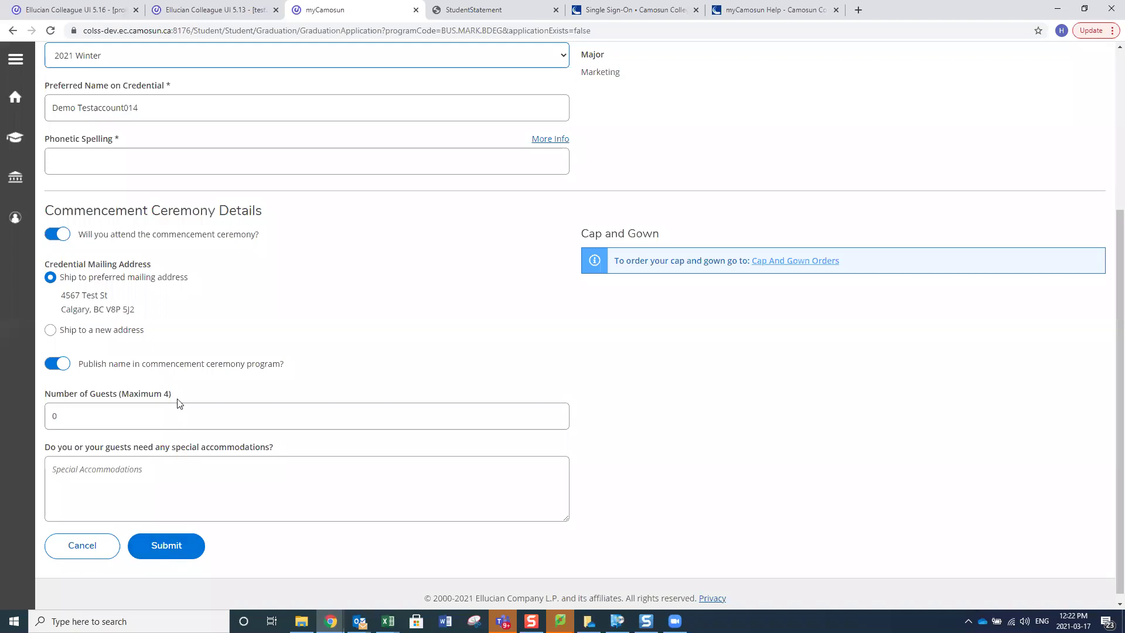
scroll(188, 394, up, 4)
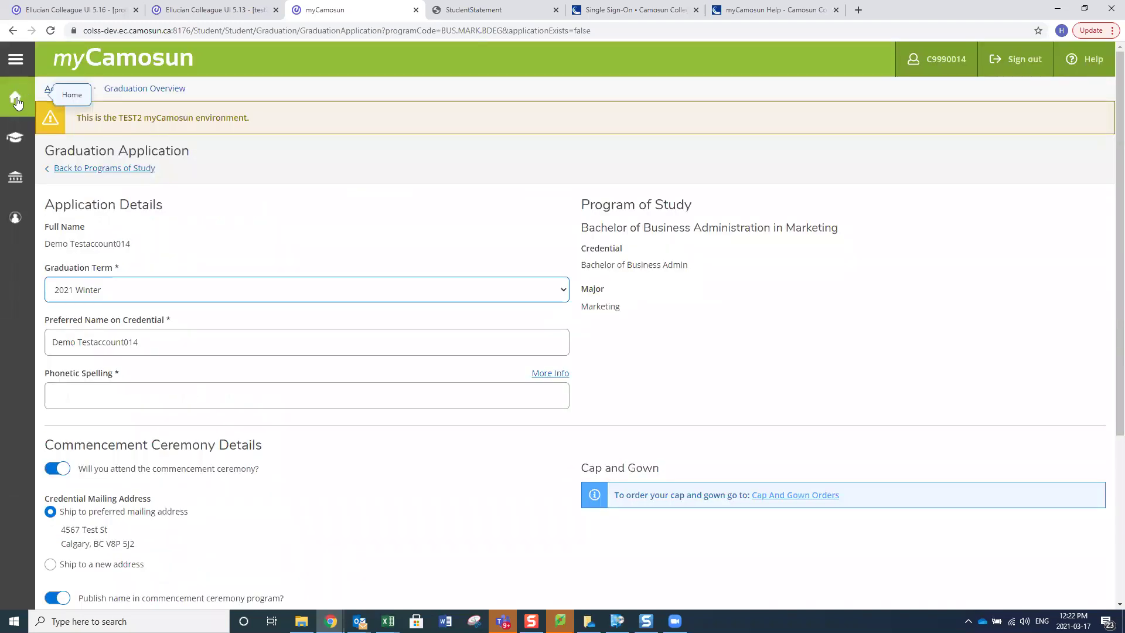
click(15, 97)
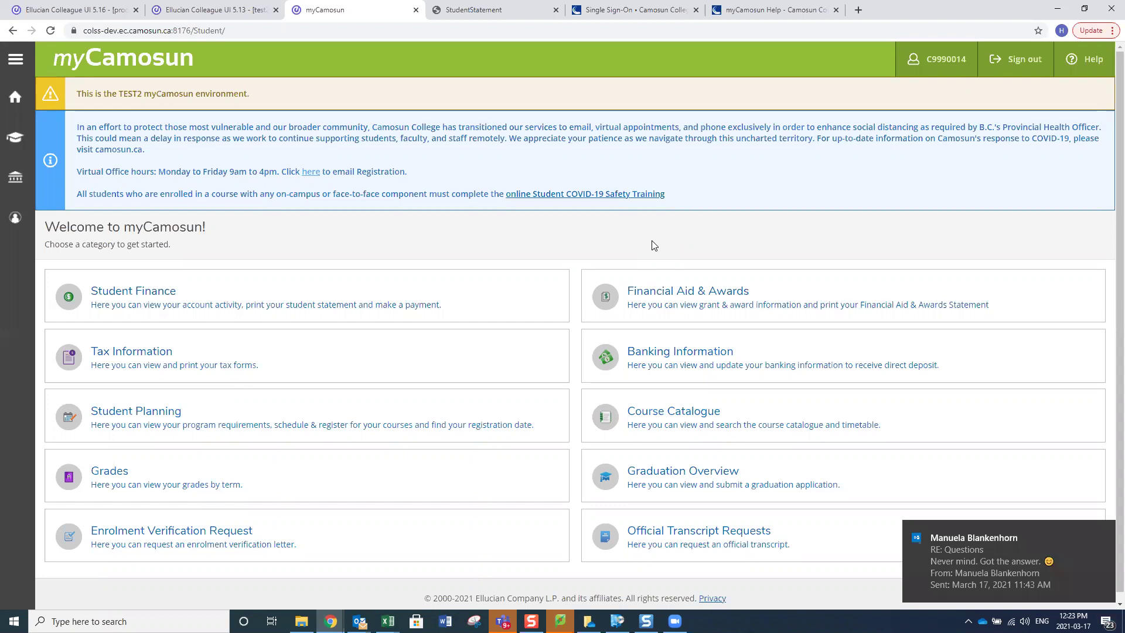
Dismiss the e-mail notification, review the planned 2021 Summer courses in My Plan under Student Planning, and return to the home page
click(1104, 531)
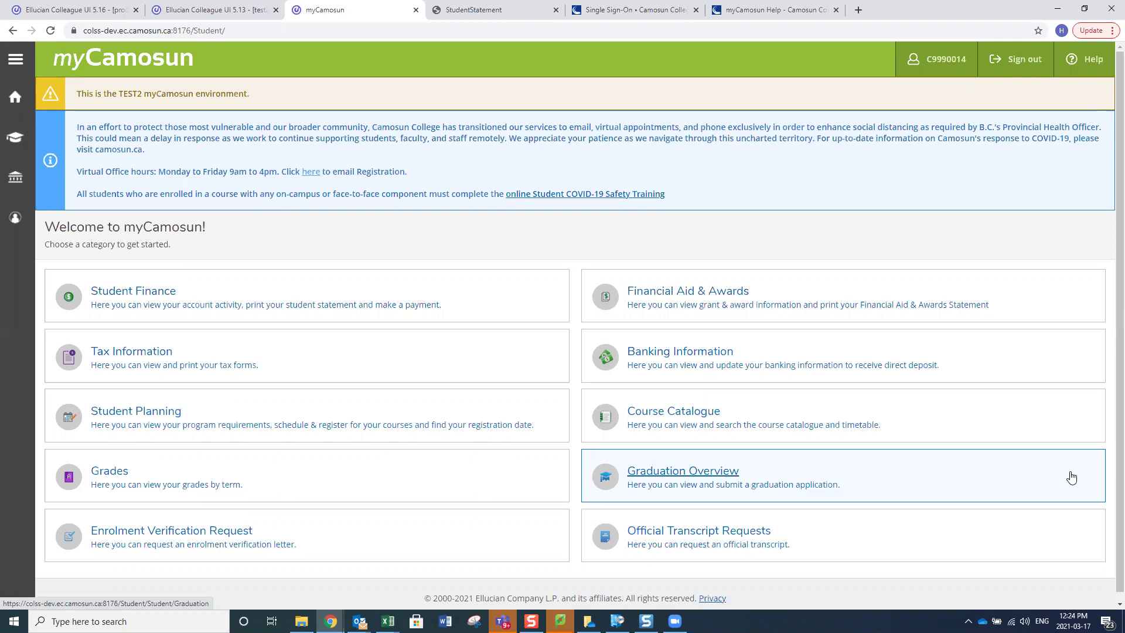
click(148, 417)
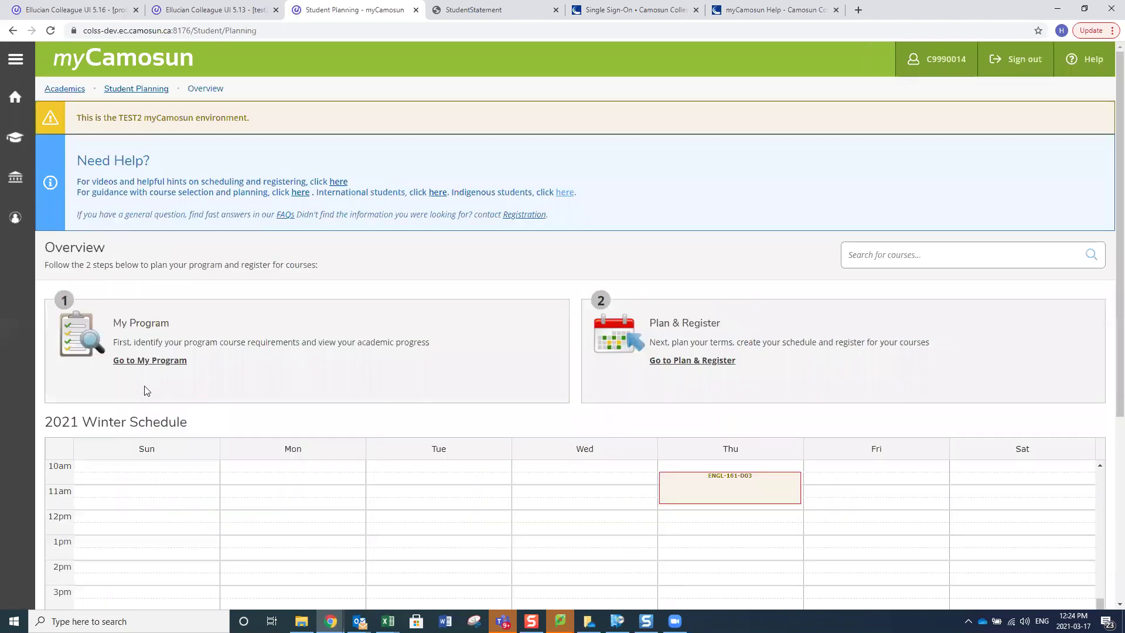
click(676, 363)
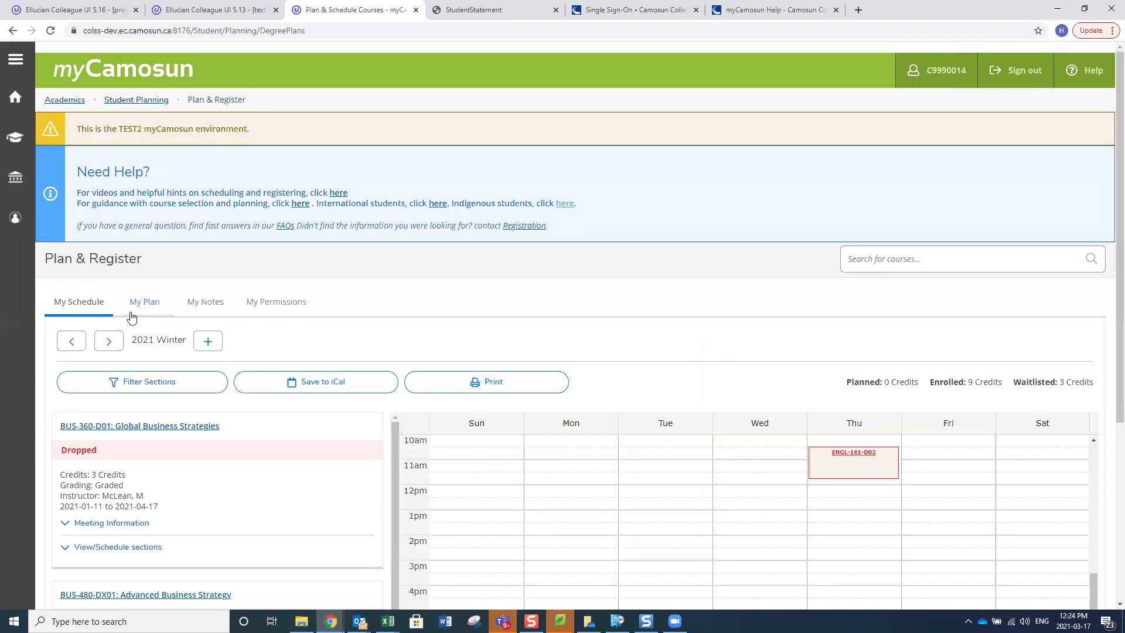
click(145, 311)
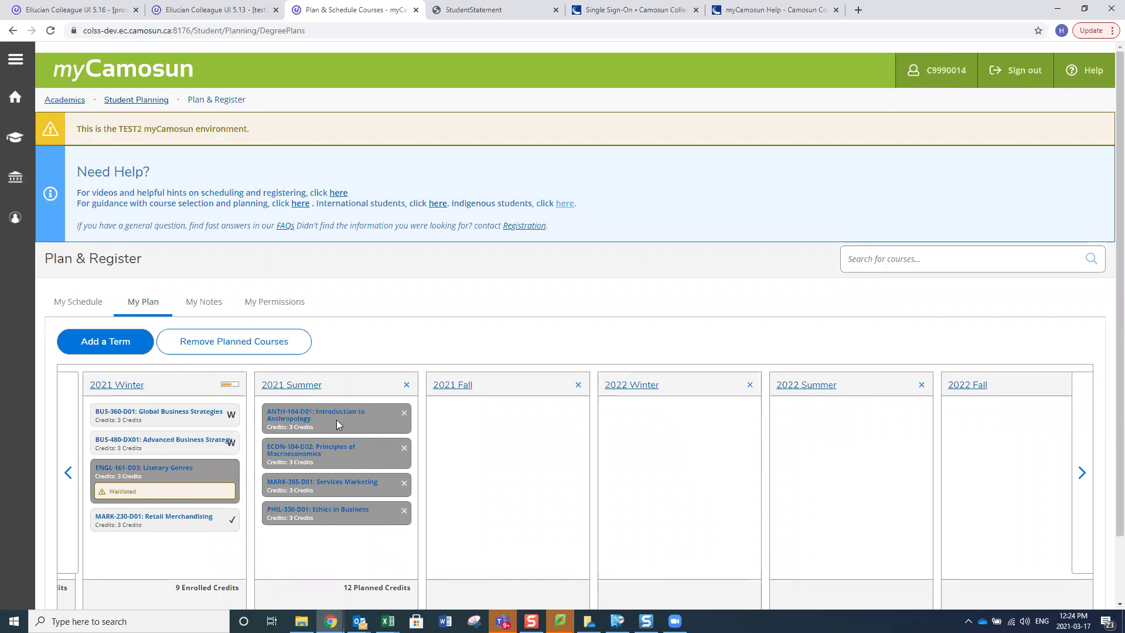
drag(334, 407, 258, 410)
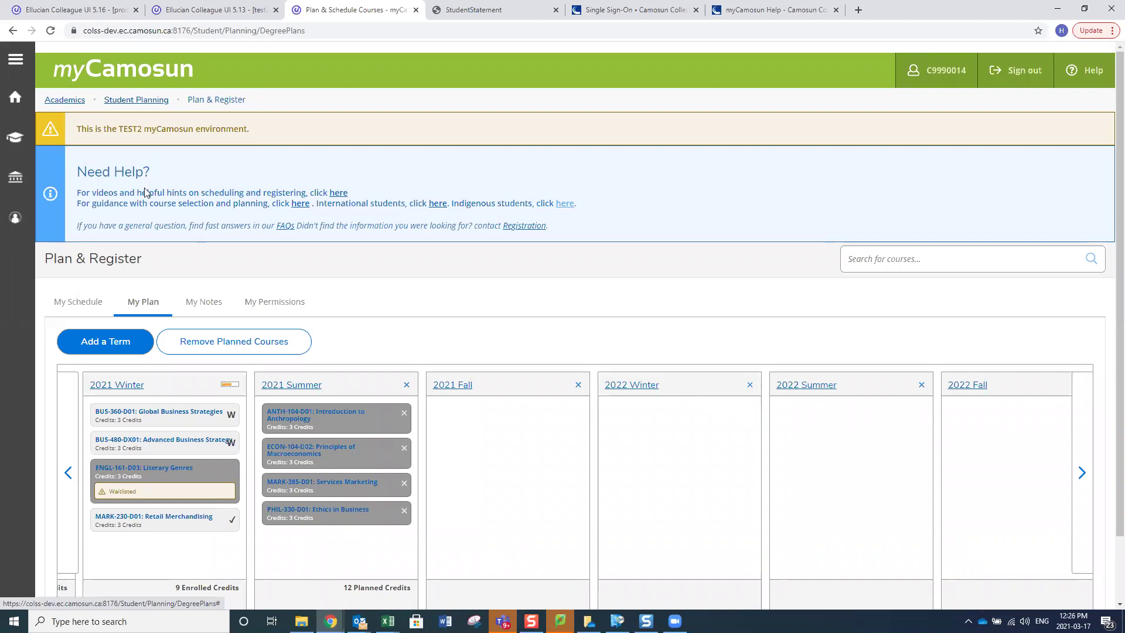
click(15, 99)
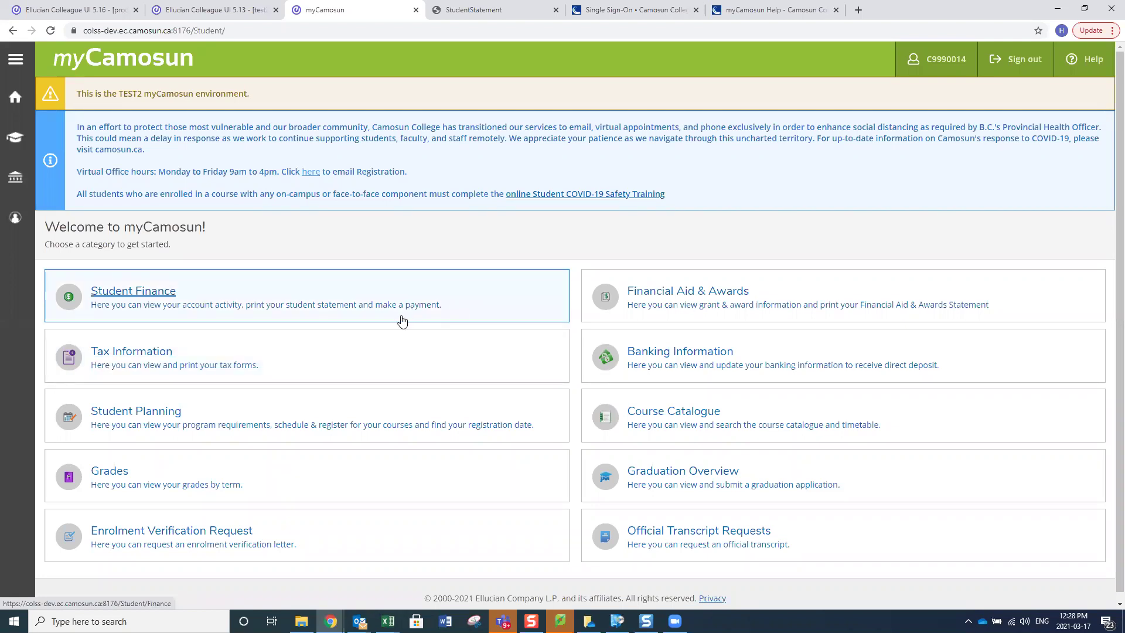
Reopen My Plan through Plan & Register to show the term-by-term overview, and go back to the home page
click(168, 410)
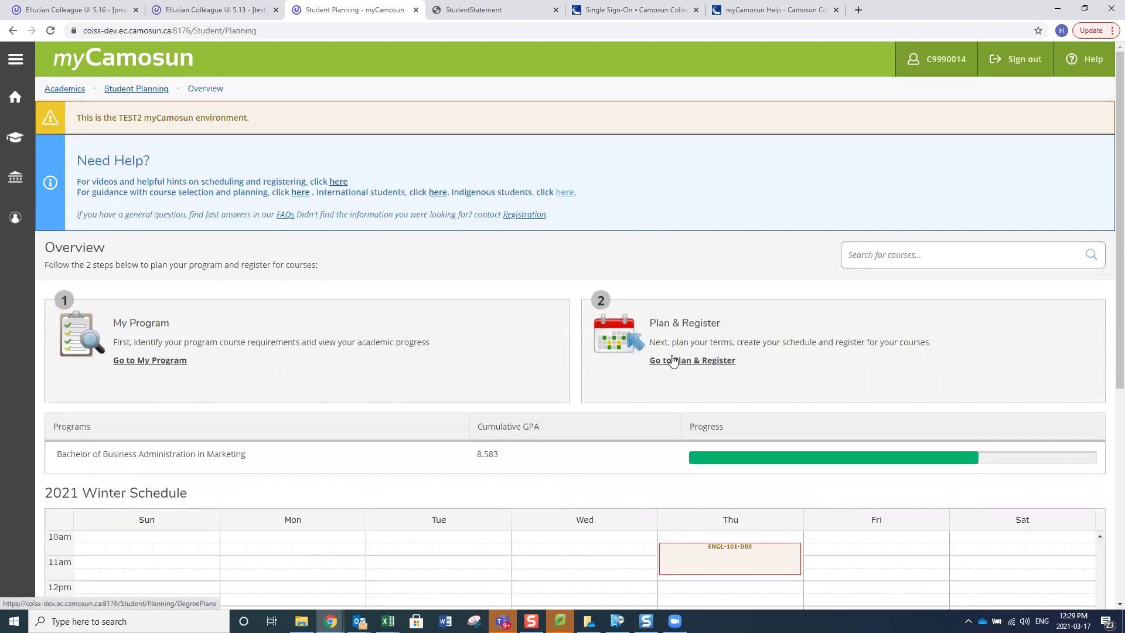
click(672, 361)
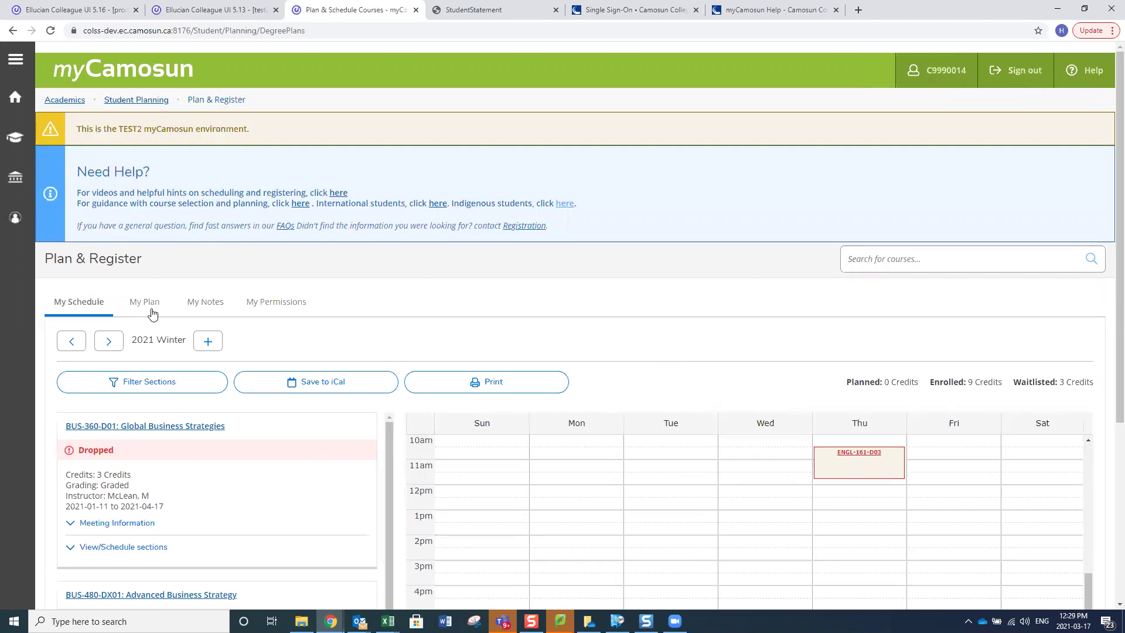
click(152, 307)
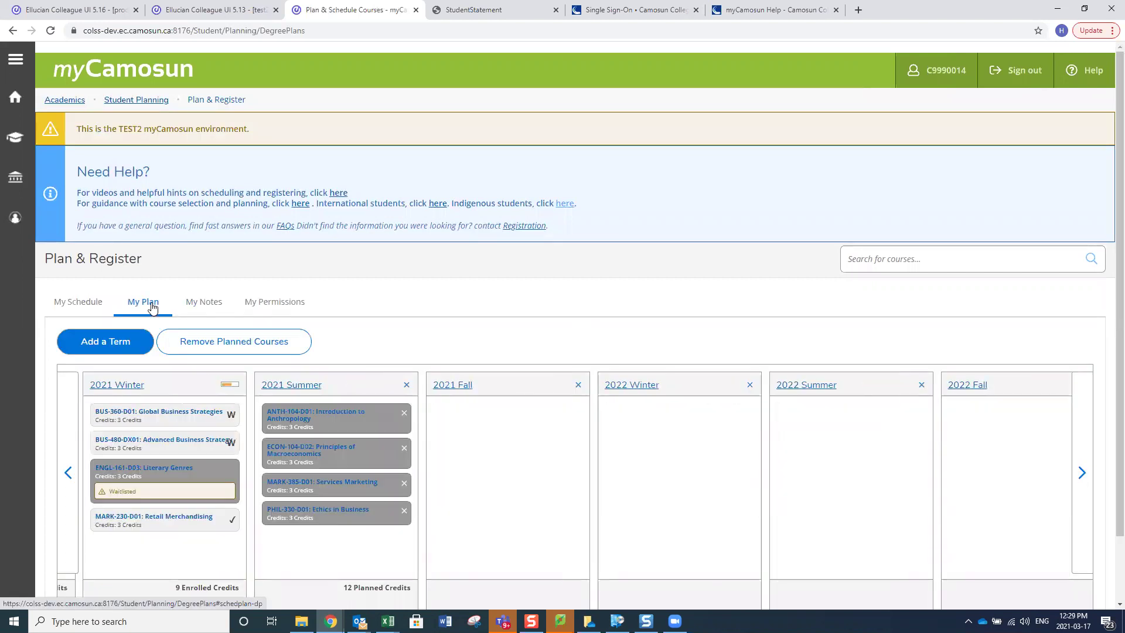
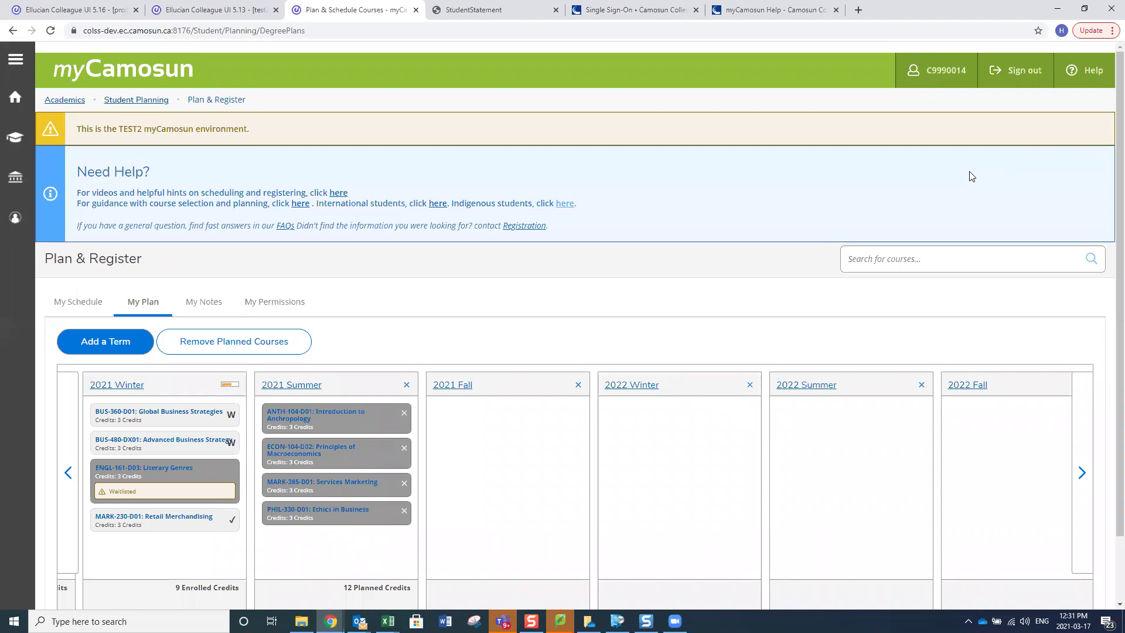
click(10, 105)
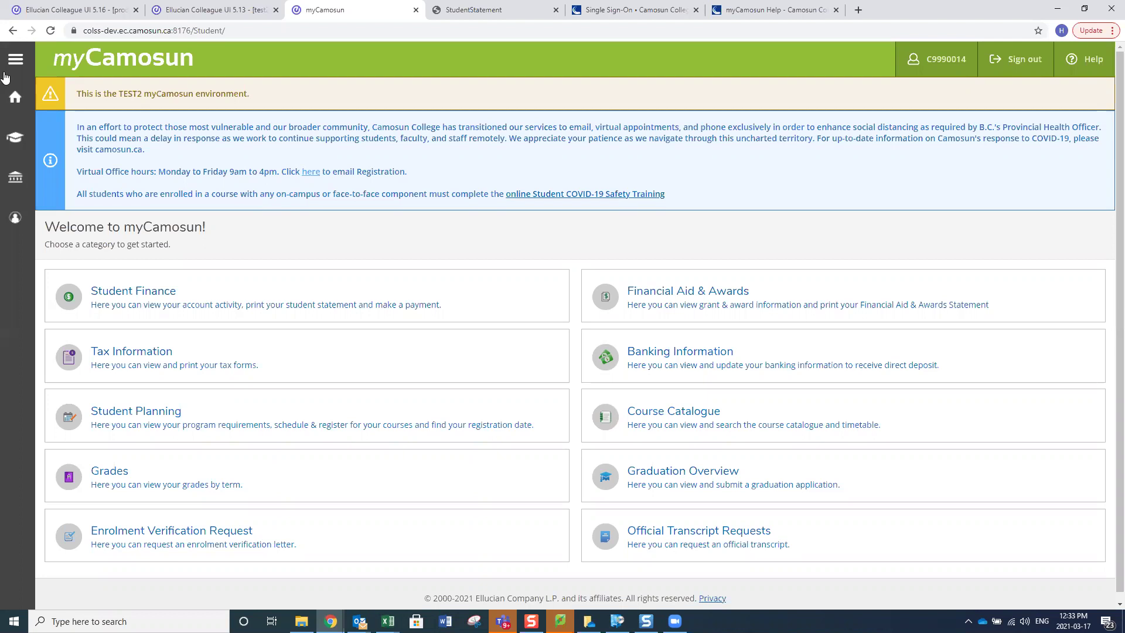
Open My Plan in Student Planning and remove the 2021 Fall term from the plan
click(171, 417)
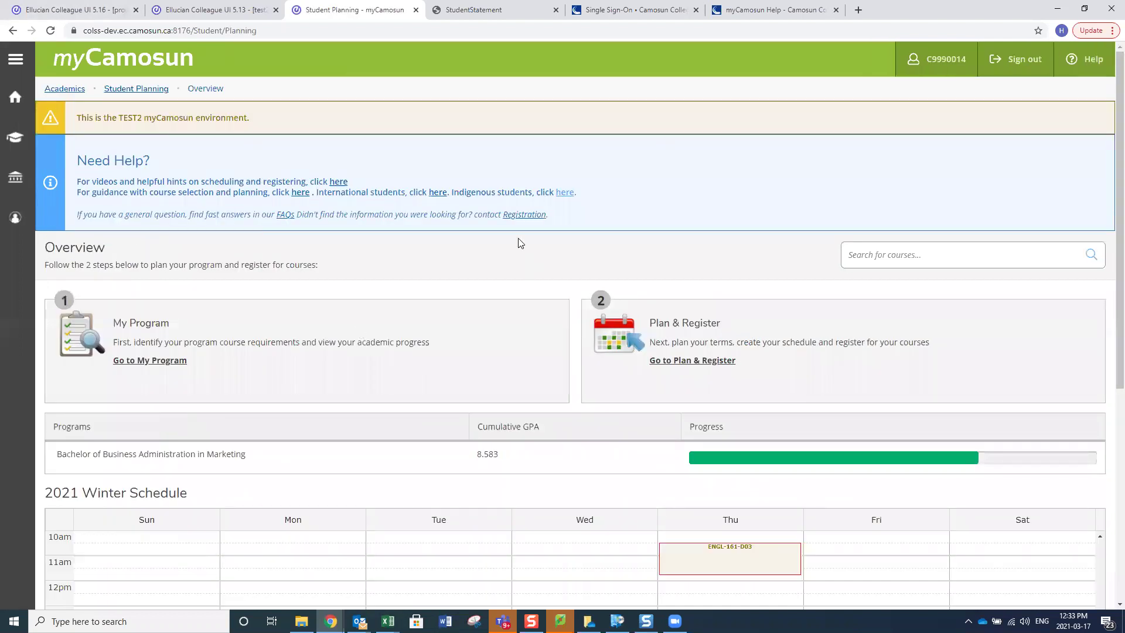
click(712, 366)
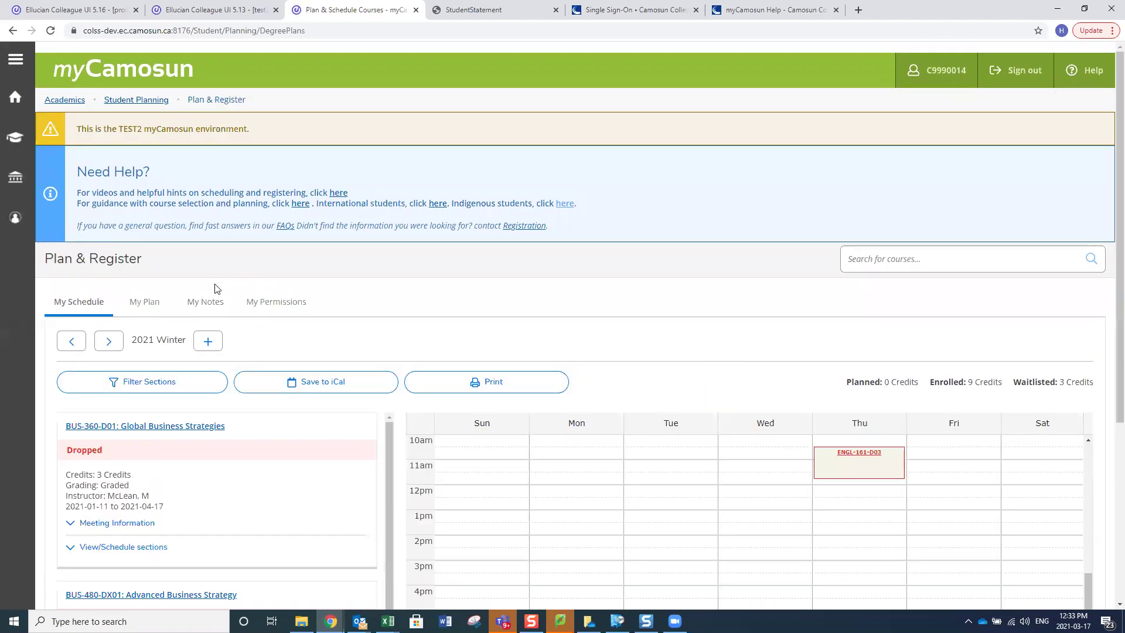
click(143, 303)
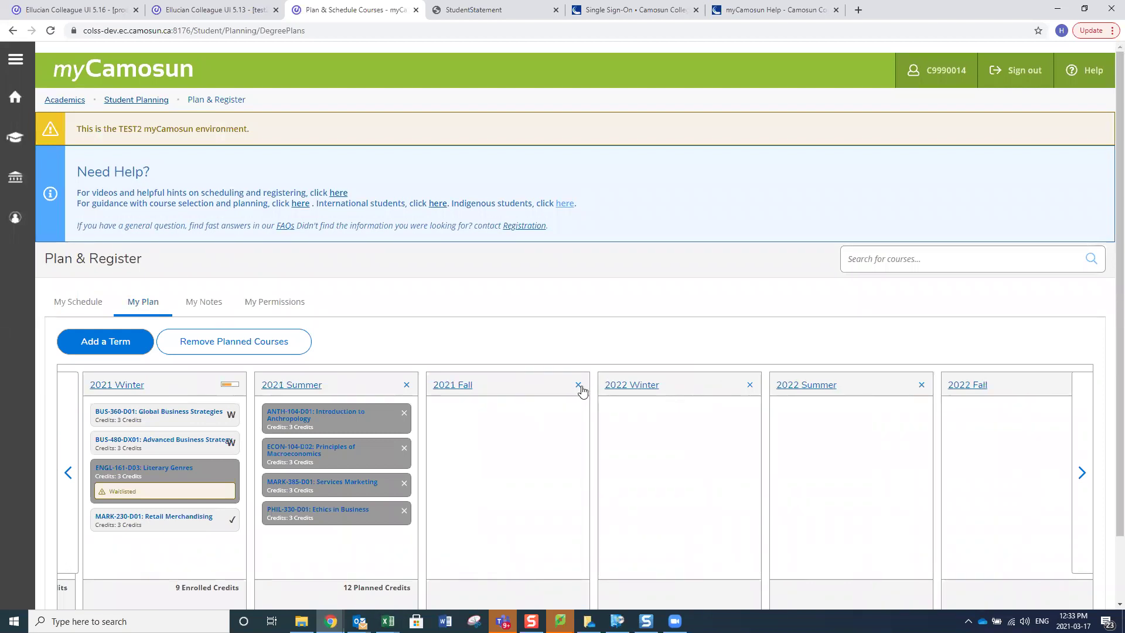
click(577, 389)
click(635, 361)
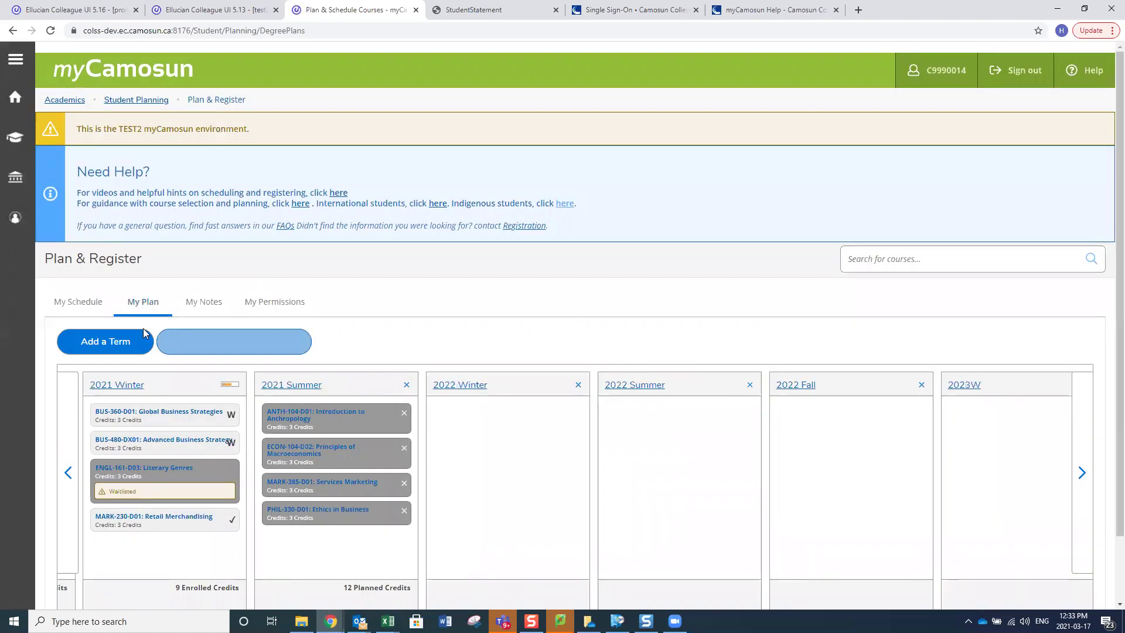
Add the 2021 Fall term to the plan, check its place among the term columns, and return to the home page
click(111, 346)
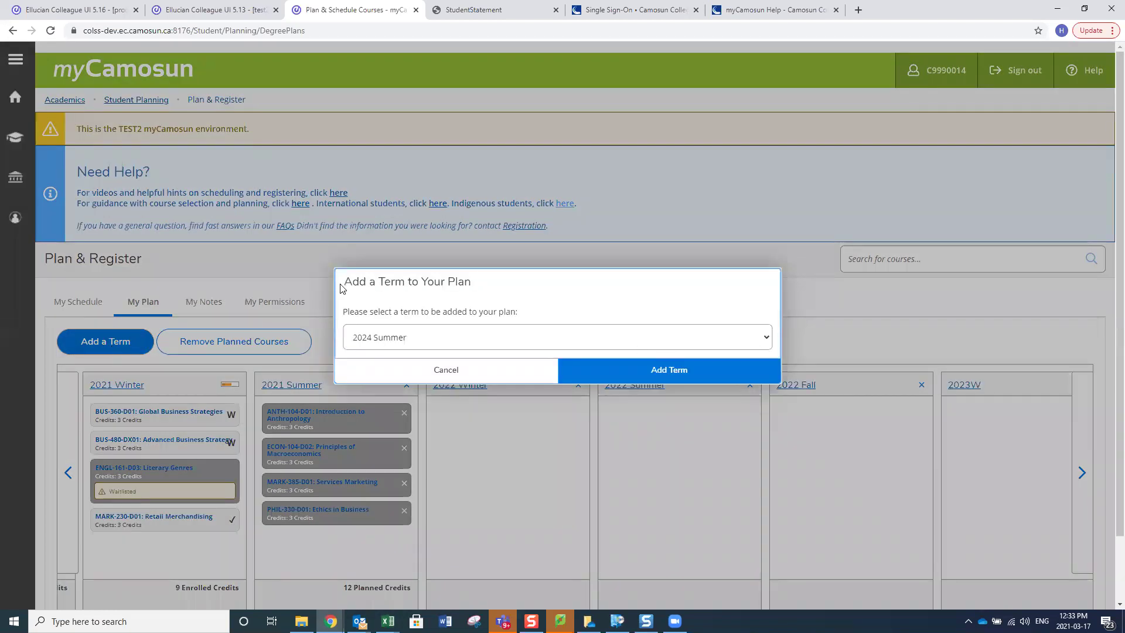
click(768, 339)
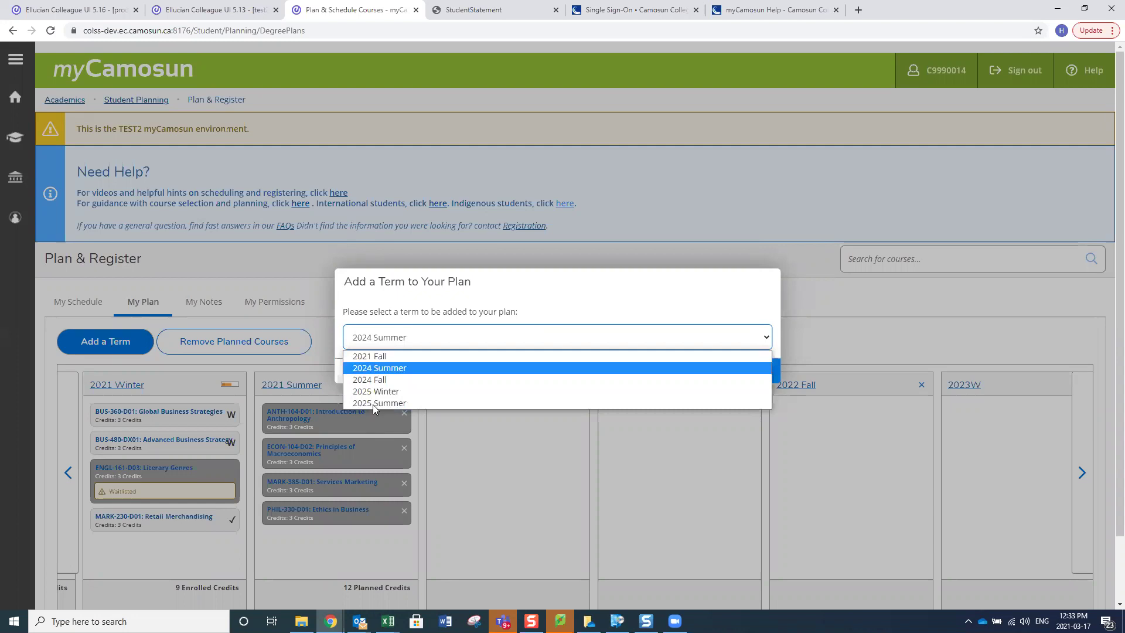
click(385, 356)
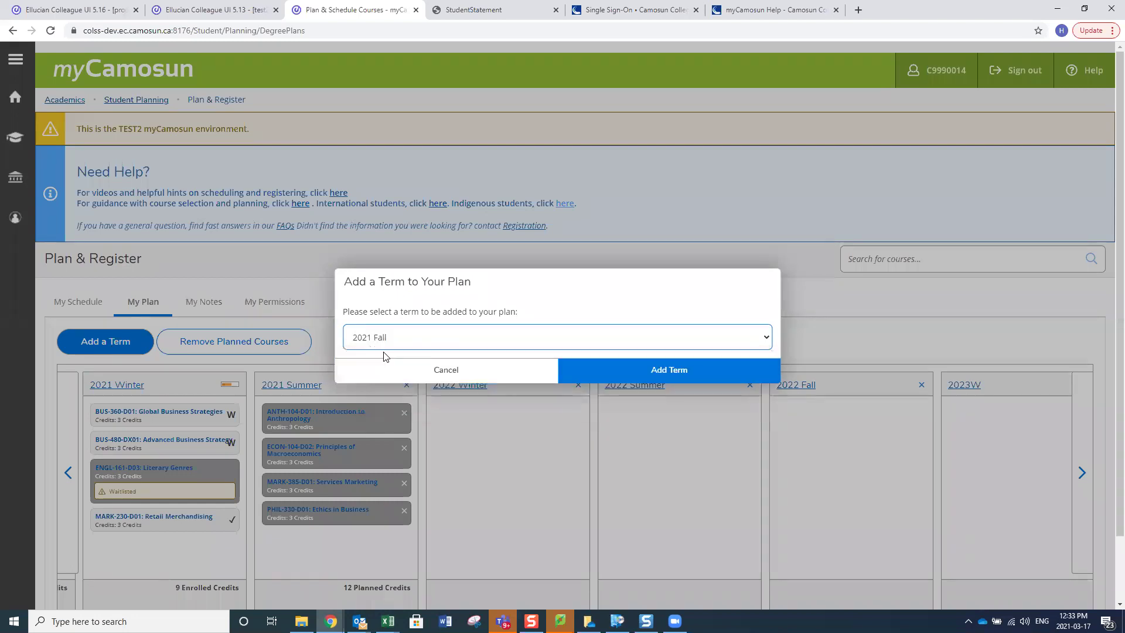
click(716, 376)
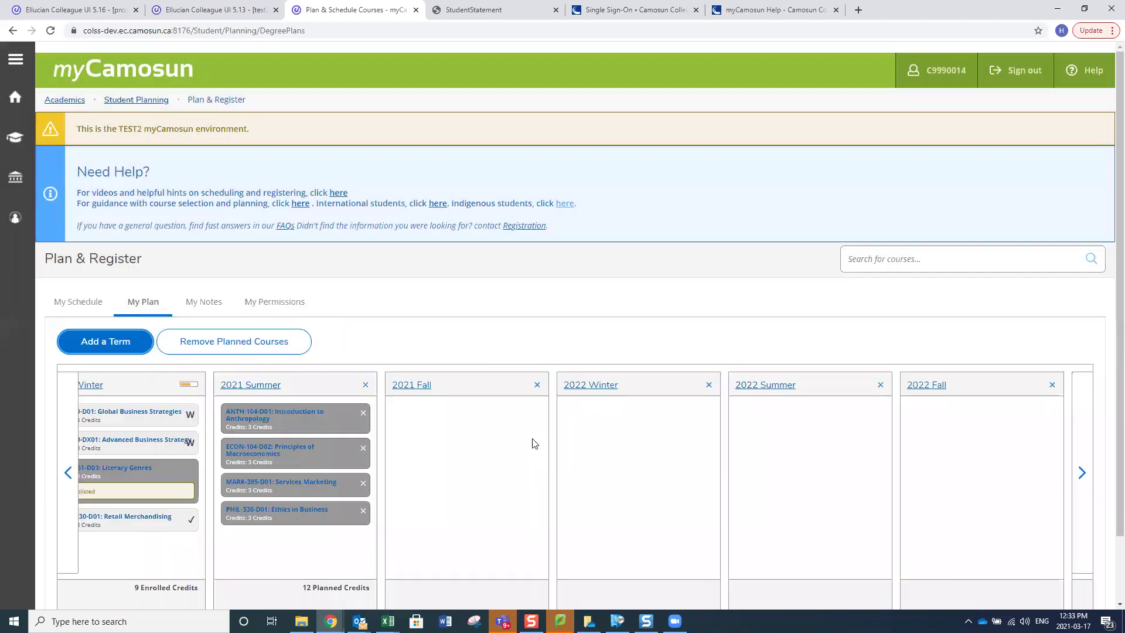
click(71, 479)
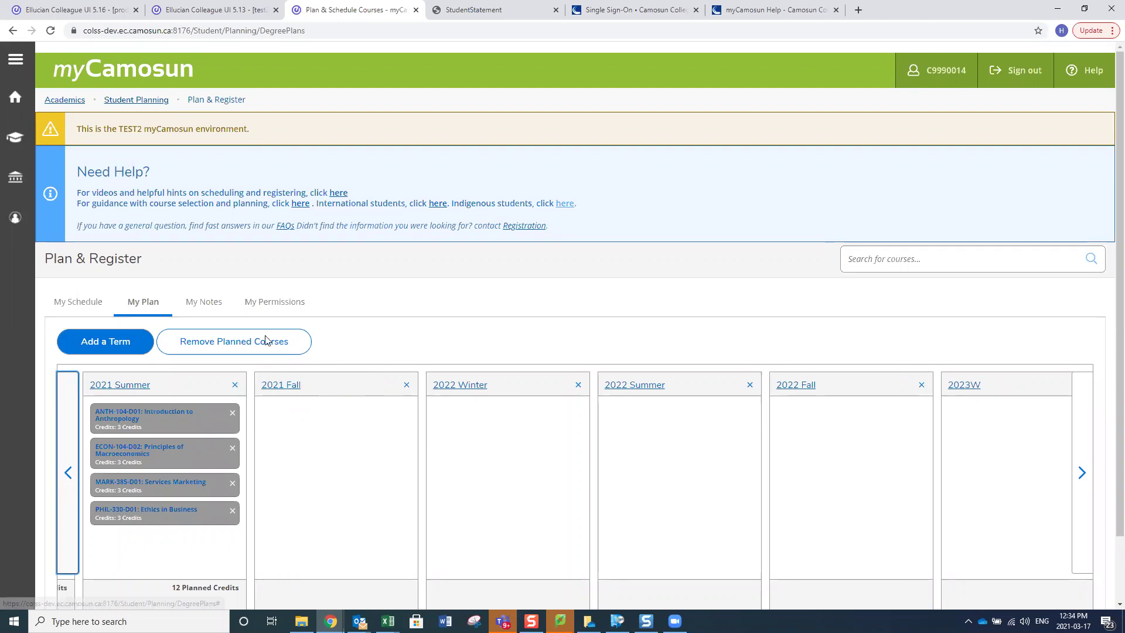
click(15, 96)
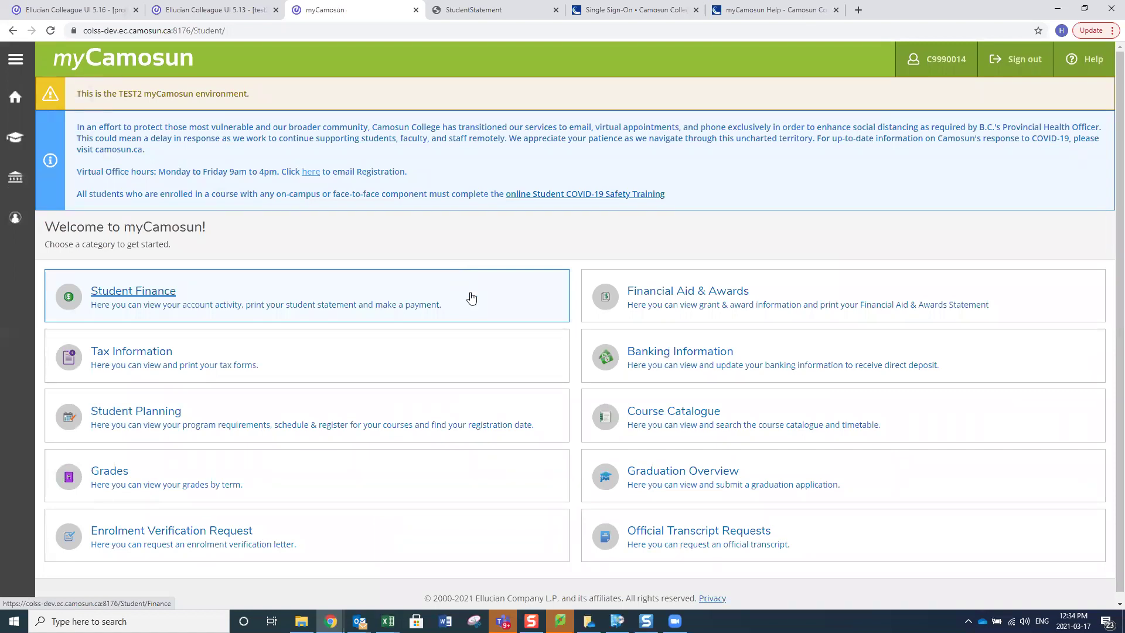
Open Tax Information to show where tax forms are listed, and return to the home page
click(144, 353)
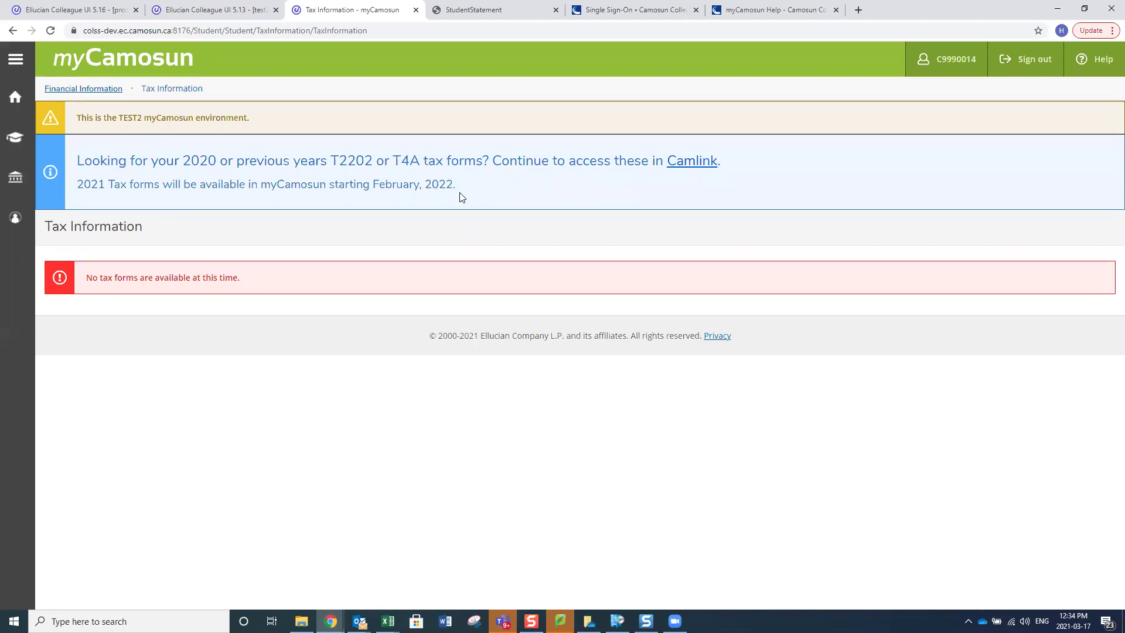
click(15, 97)
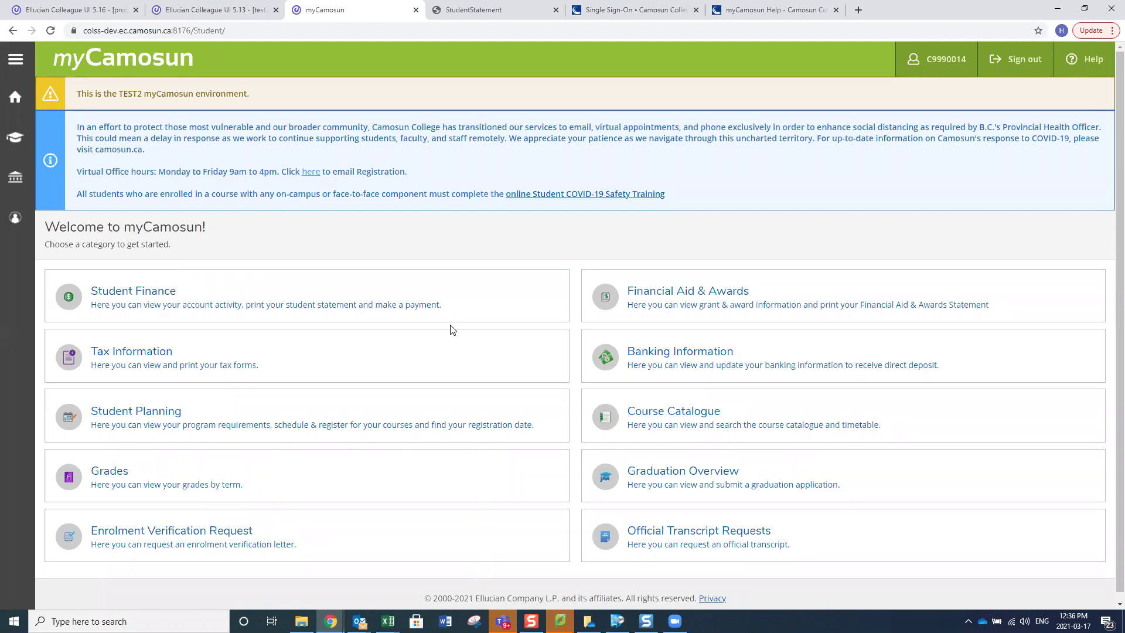
Open Plan & Register from Student Planning, browse My Schedule to the 2021 Summer term, and return to the home page
click(154, 415)
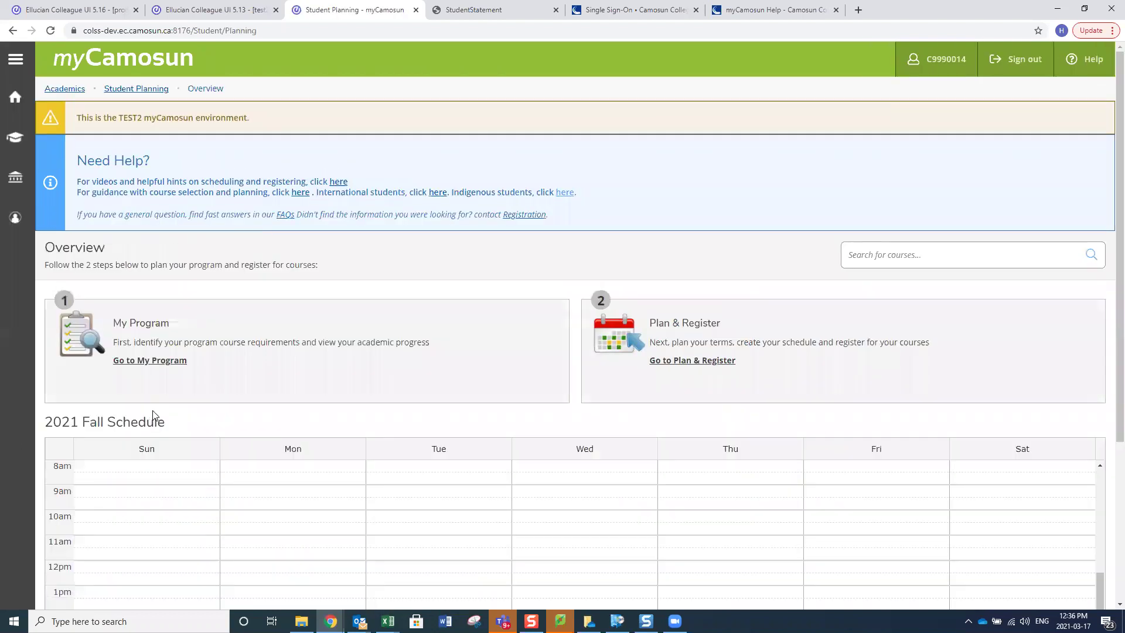
click(687, 365)
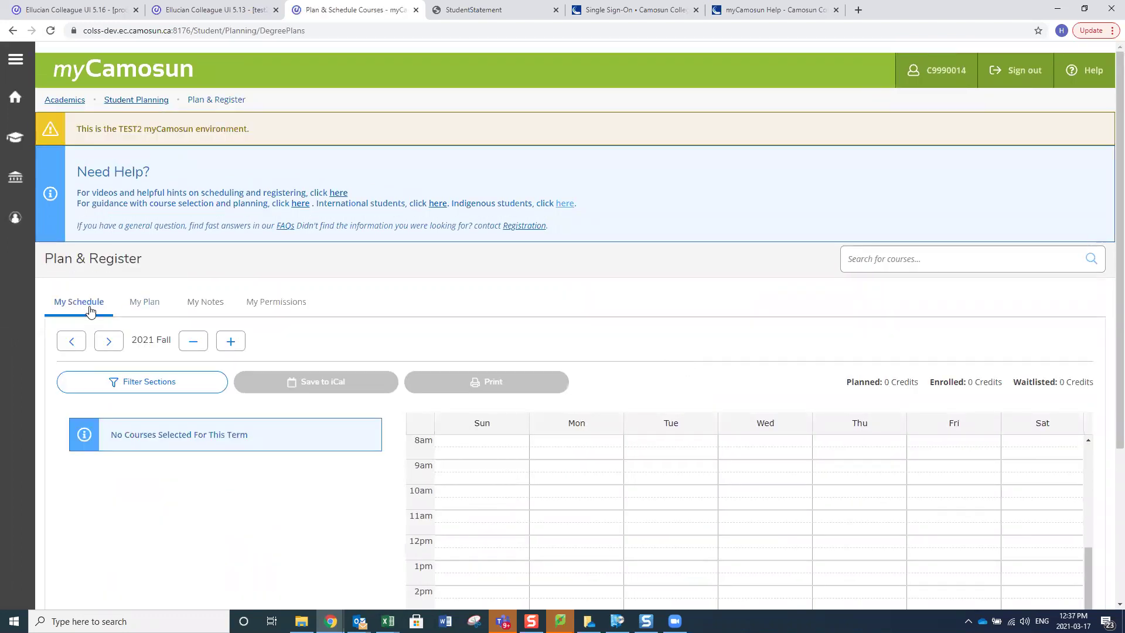
click(109, 341)
click(67, 343)
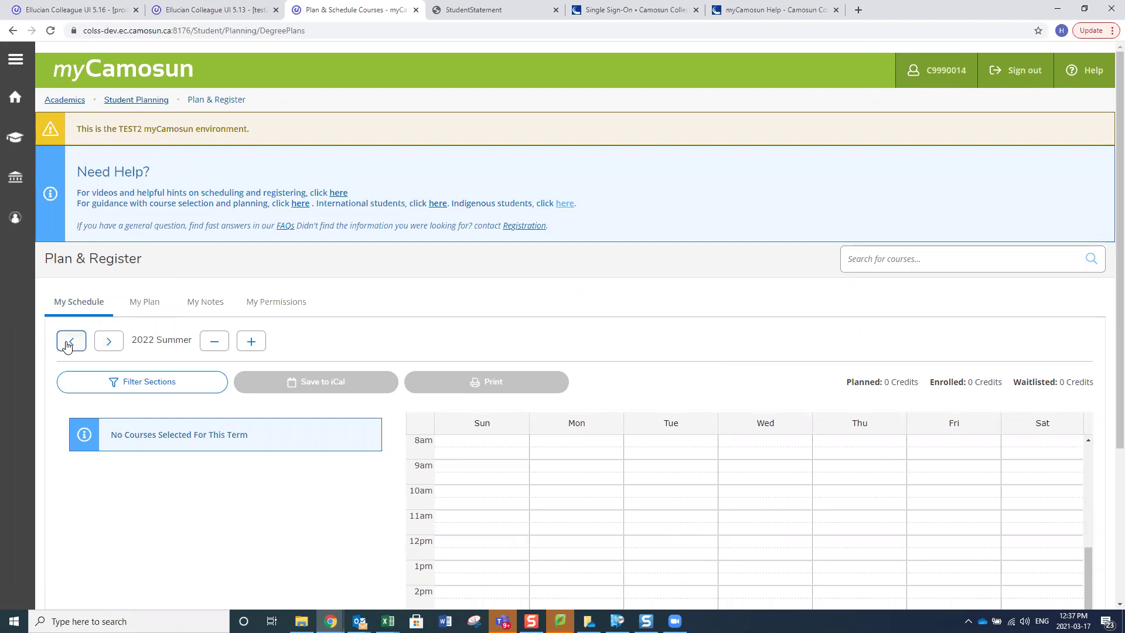
click(68, 345)
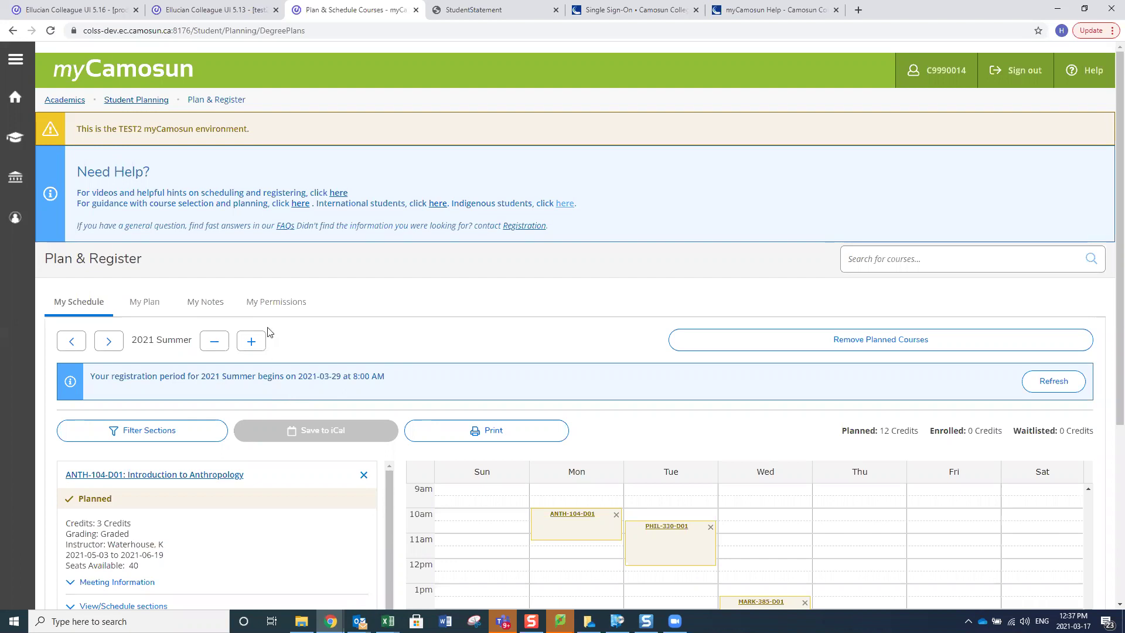
click(15, 99)
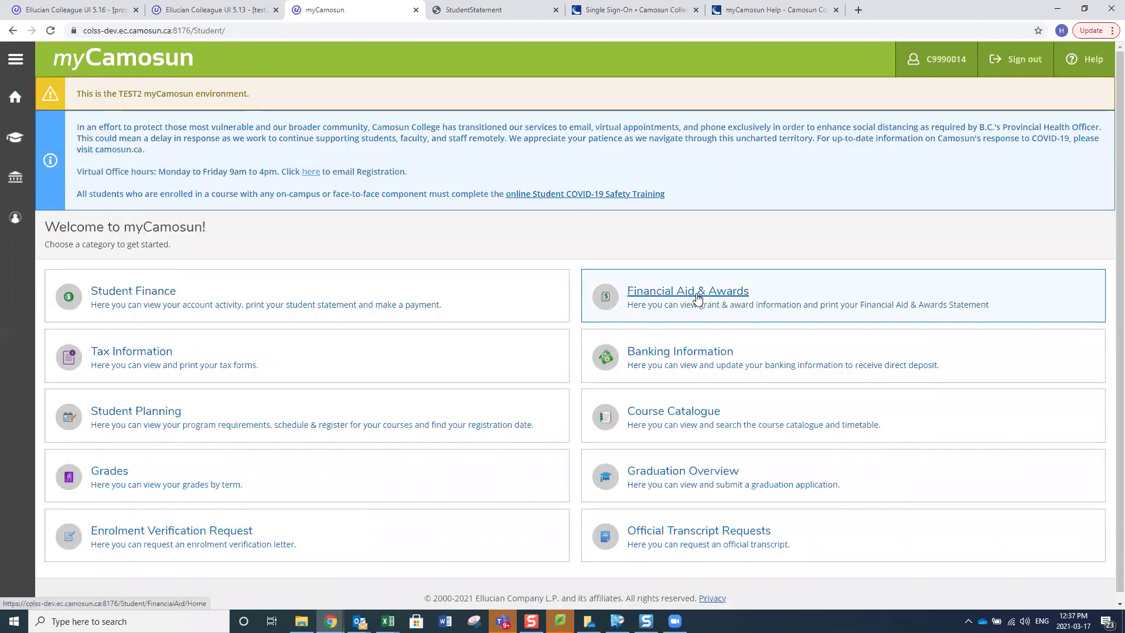
Review My Financial Aid & Awards, including the term breakdown of the SSEAF Emergency Bursary Cheque, and return to the home page
click(723, 298)
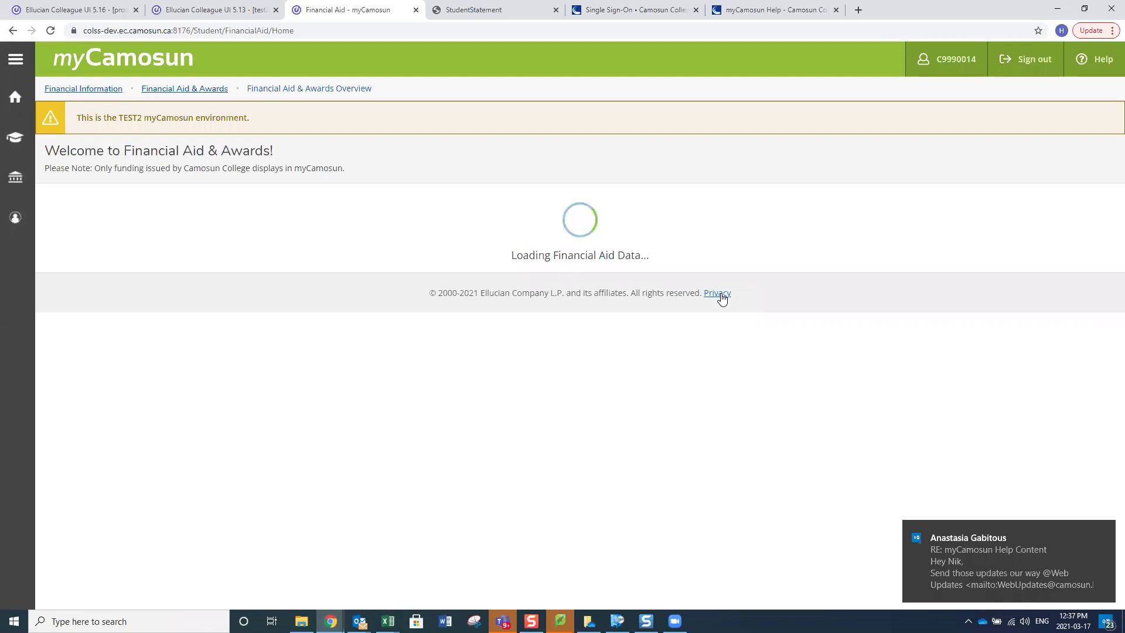
click(1106, 534)
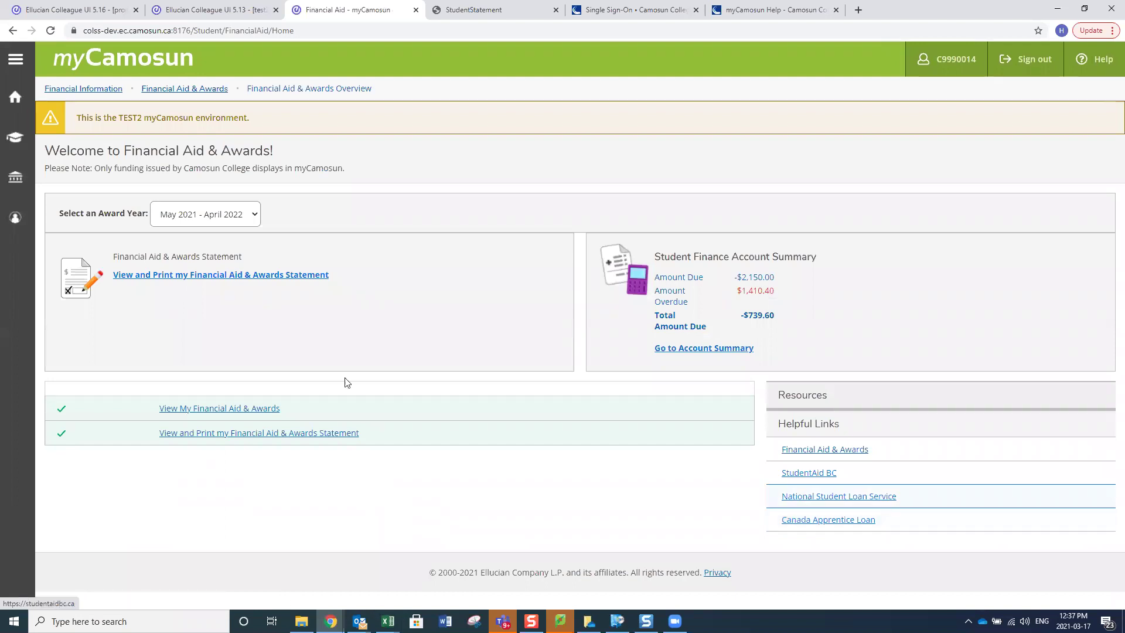
click(223, 409)
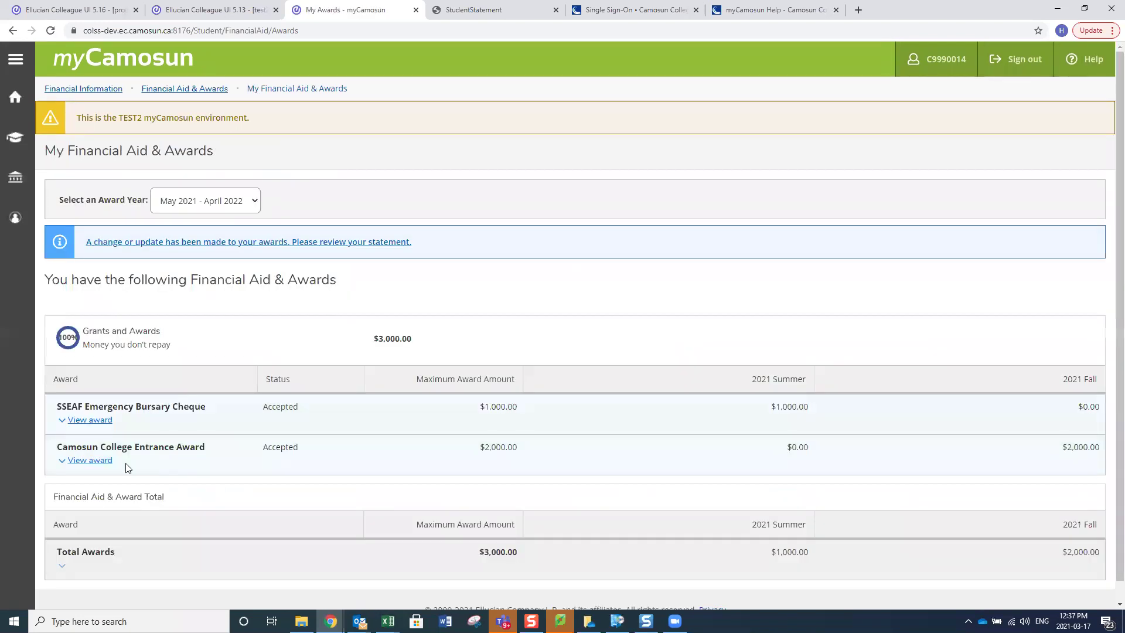
click(102, 422)
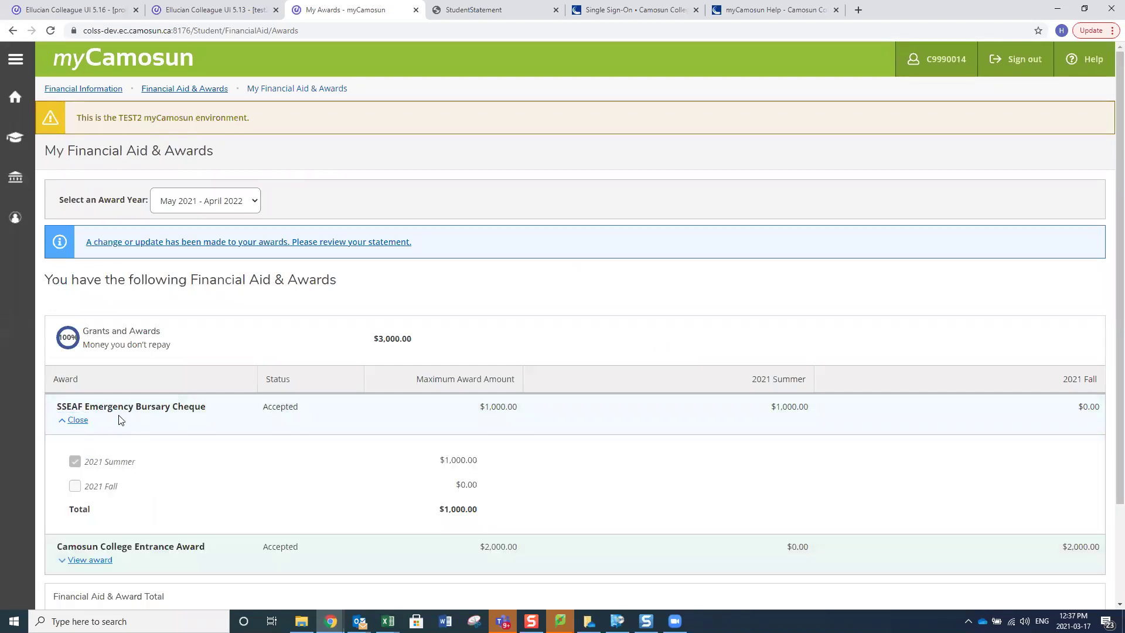
click(83, 422)
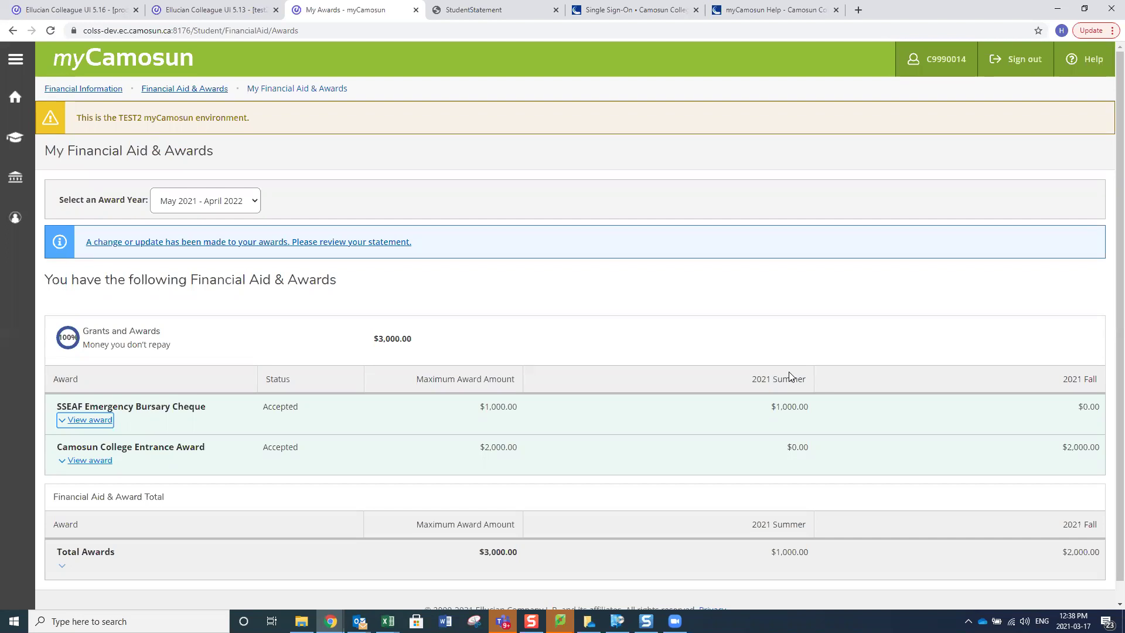
click(16, 106)
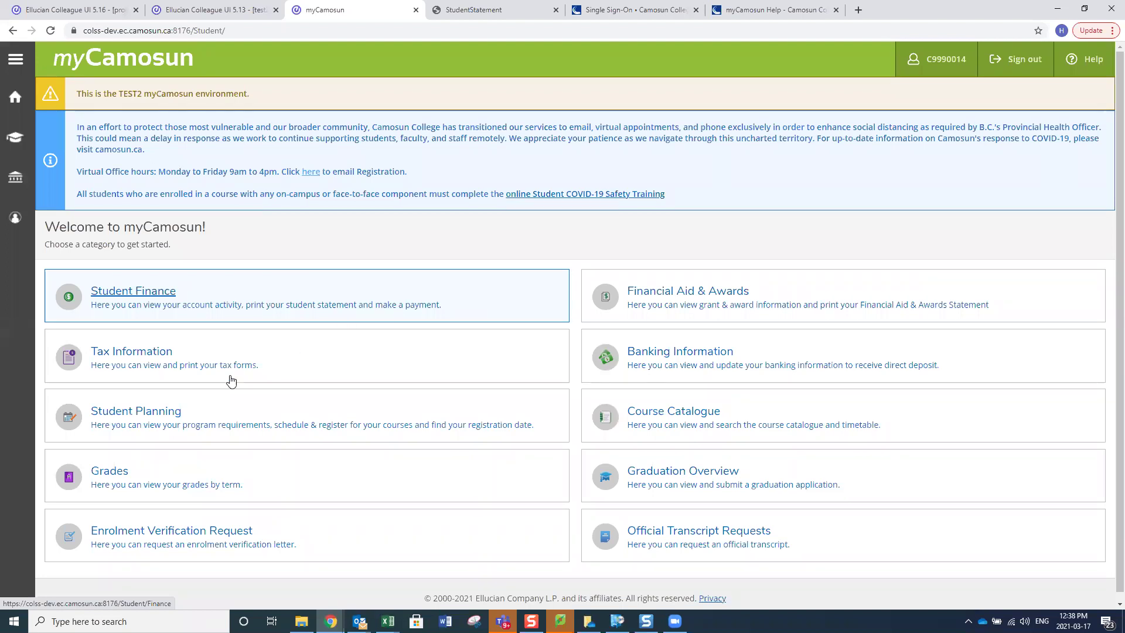
Open Plan & Register from Student Planning and view the My Notes section
click(172, 412)
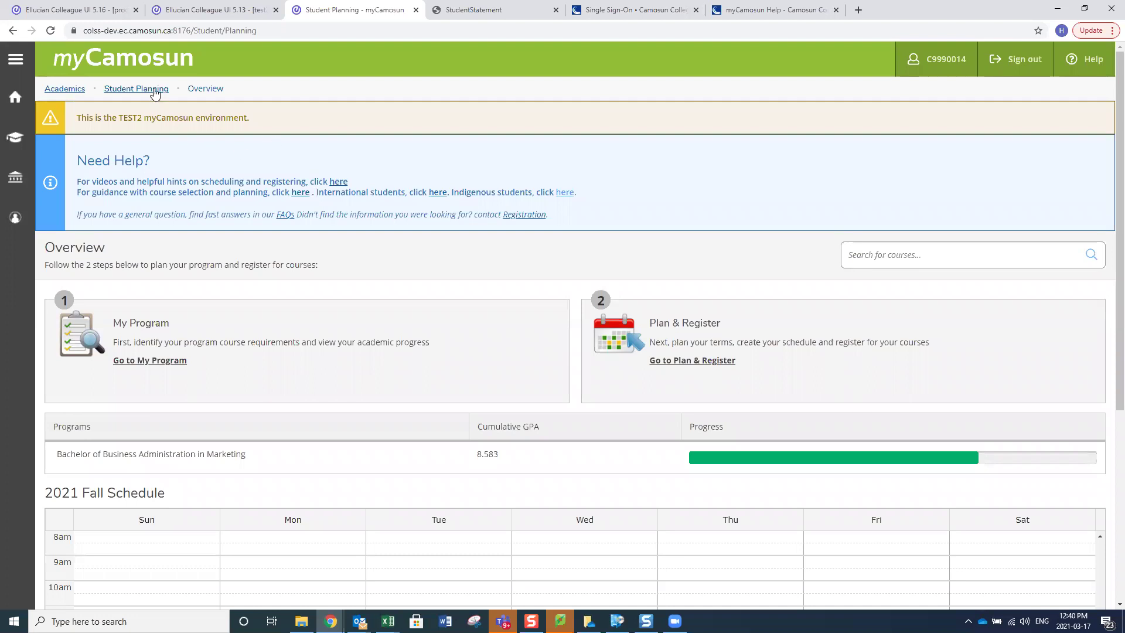
click(154, 90)
click(151, 167)
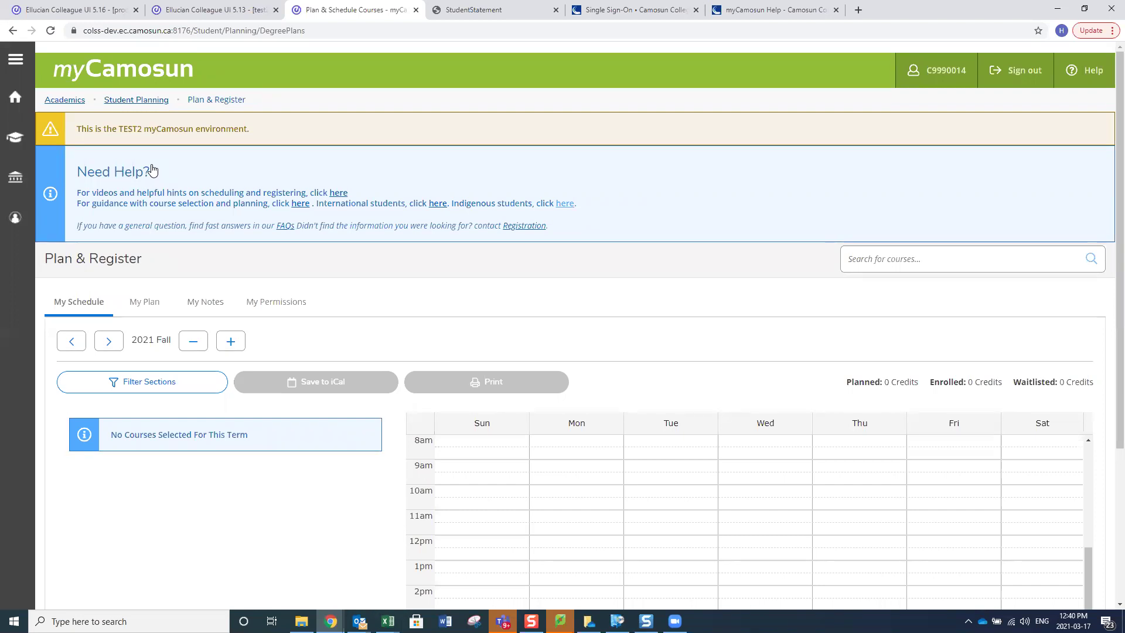
click(206, 306)
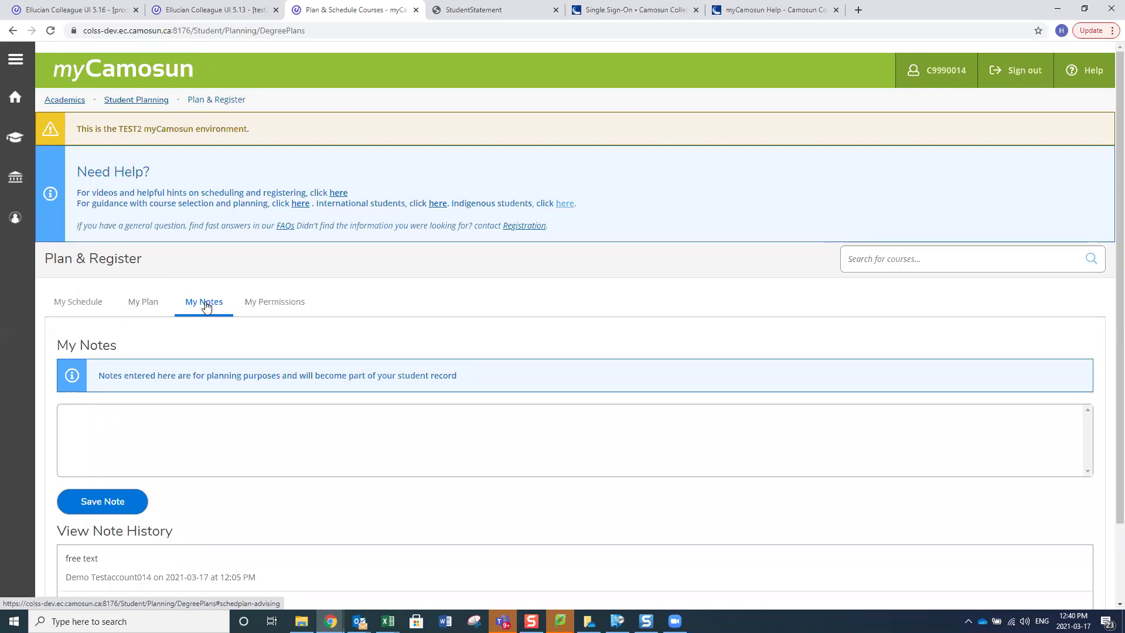
Show the 2021 Summer term in My Schedule and look through its planned courses
click(89, 304)
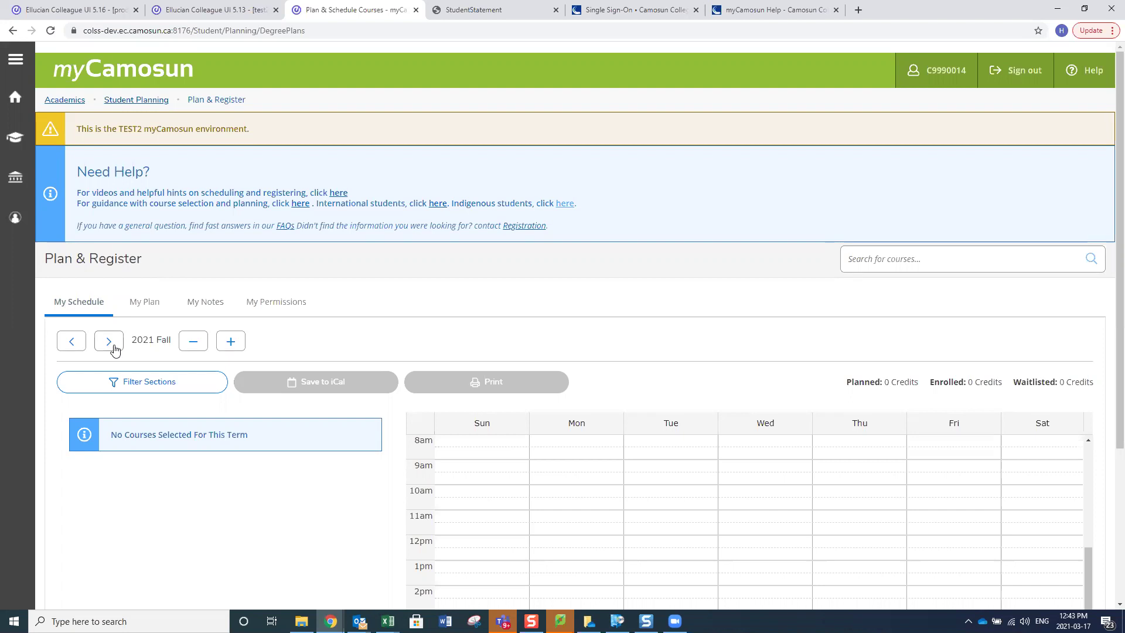
click(77, 347)
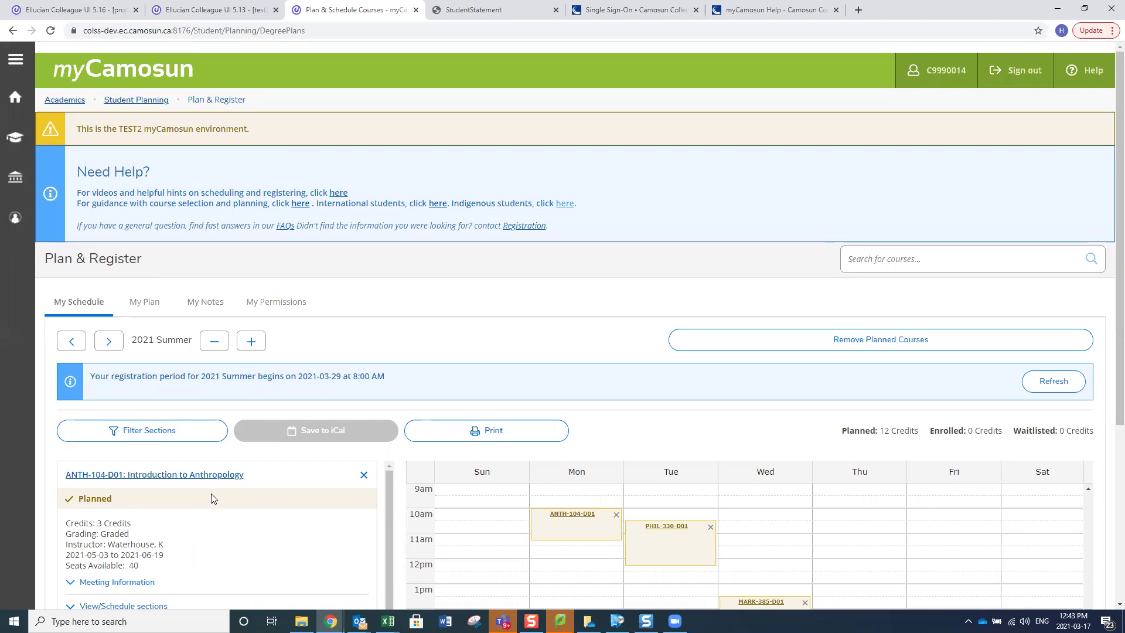
scroll(158, 469, down, 3)
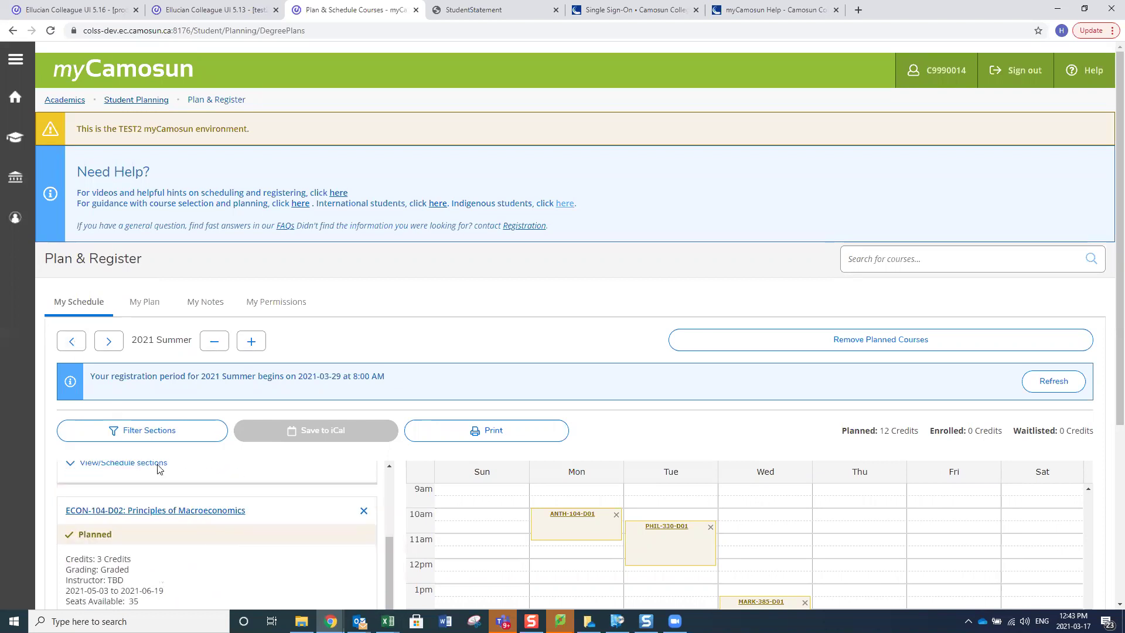
scroll(282, 431, down, 5)
scroll(205, 389, up, 3)
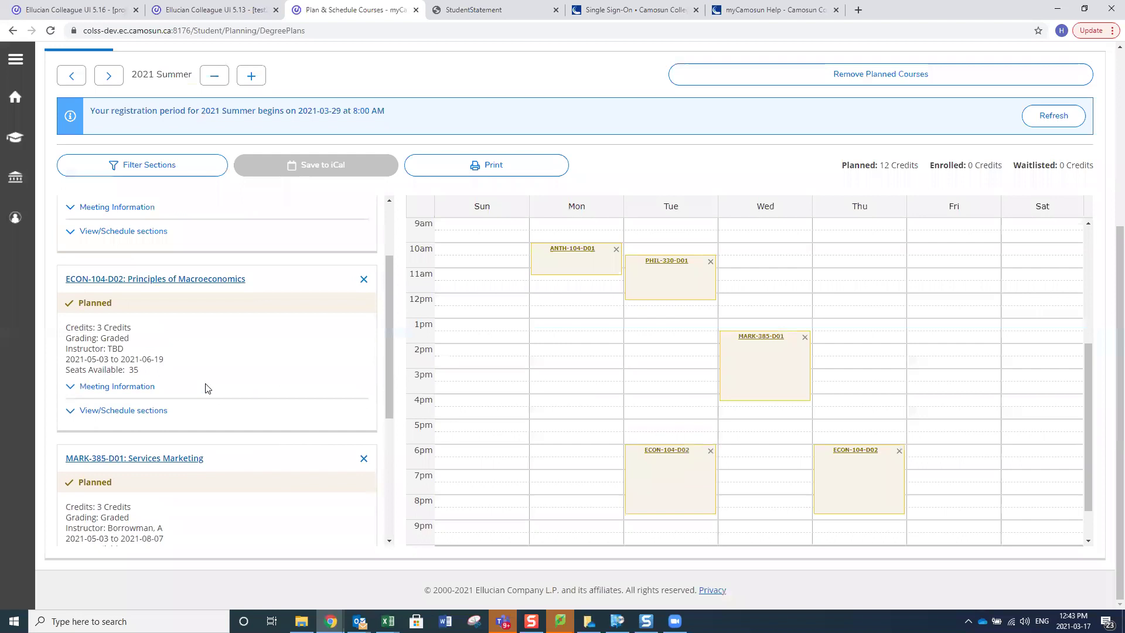
Expand ANTH-104-D01's meeting information and sections, review the section details of ANTH-104-099, and close them without adding the section
click(114, 321)
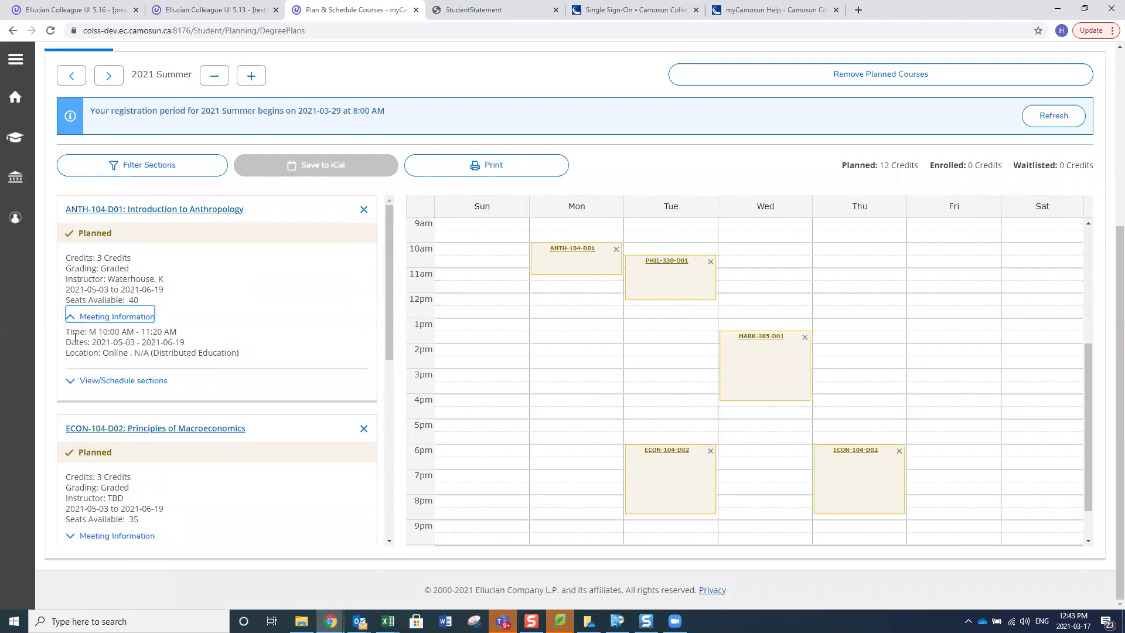
click(141, 381)
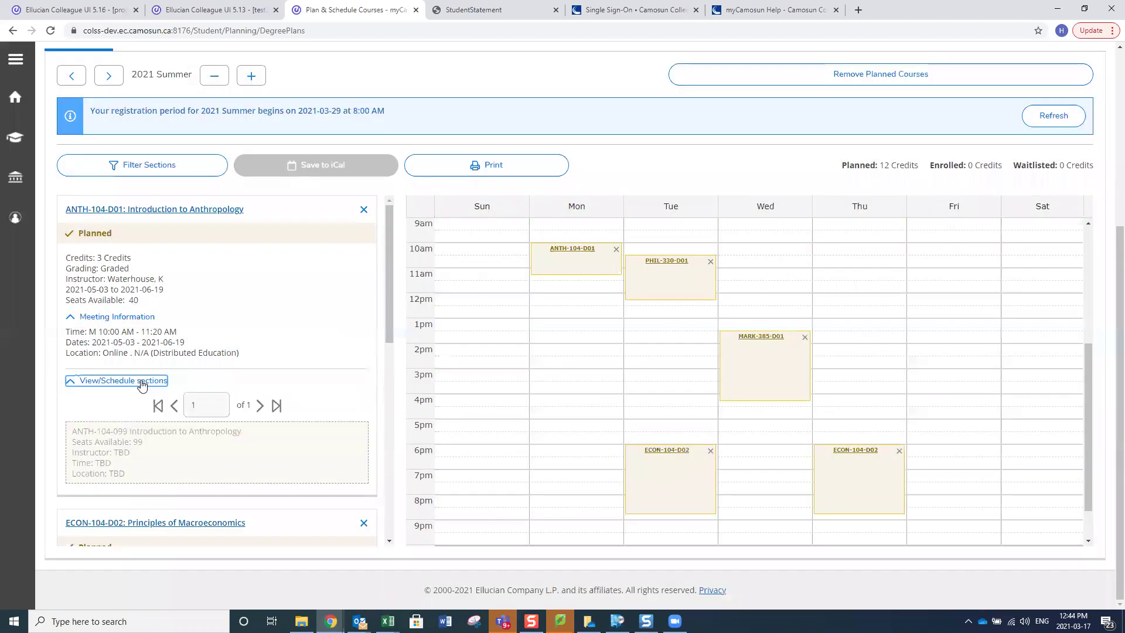
click(262, 462)
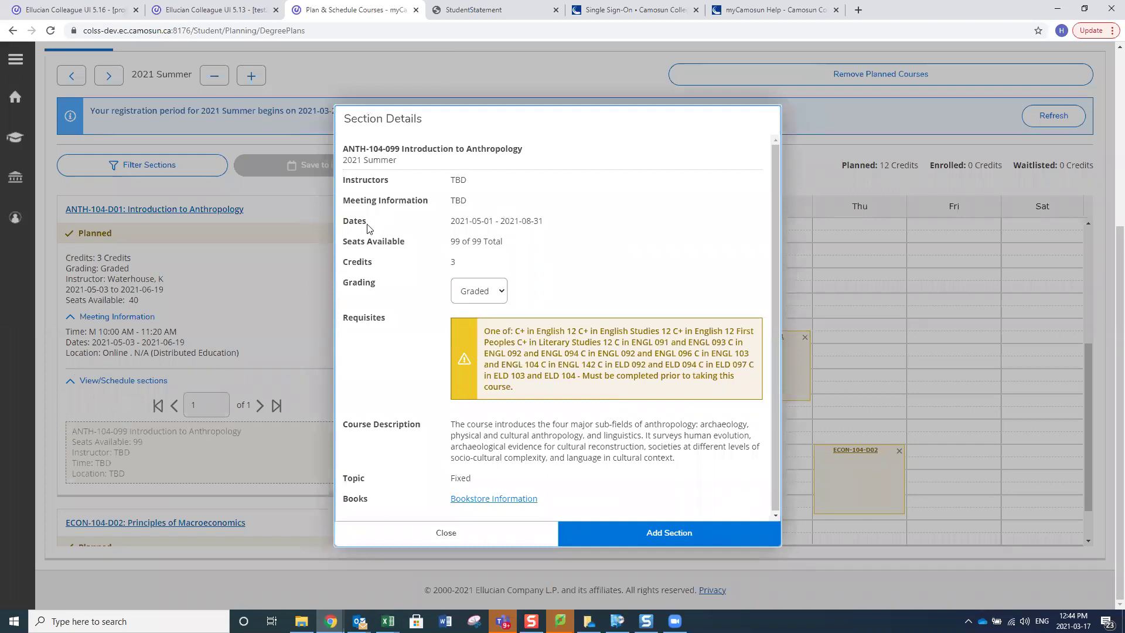
scroll(373, 228, up, 2)
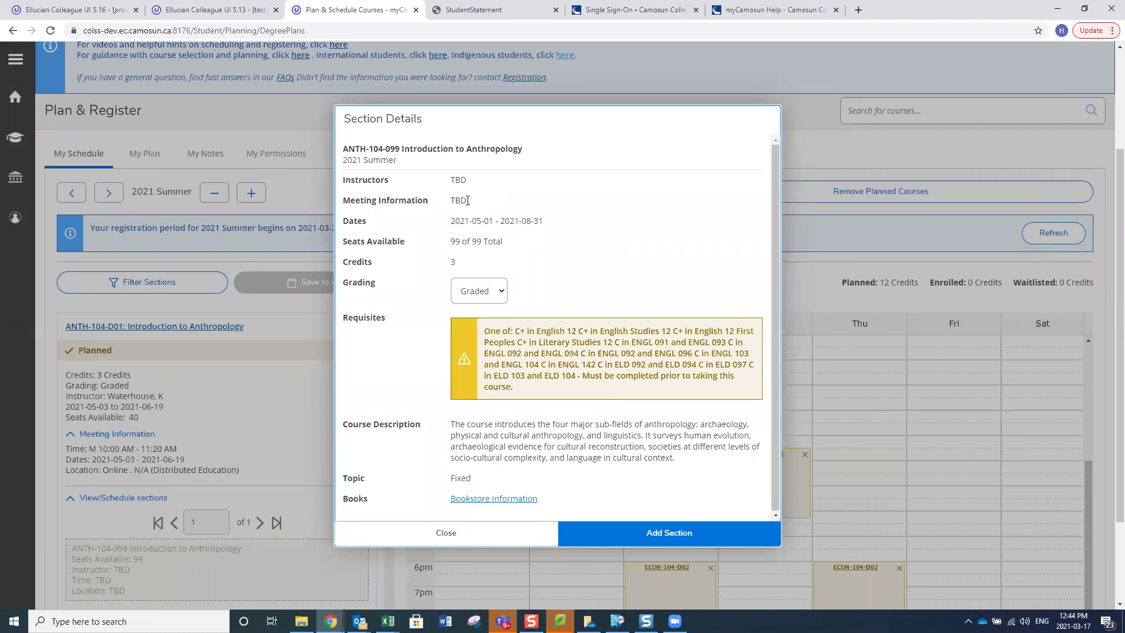
click(447, 534)
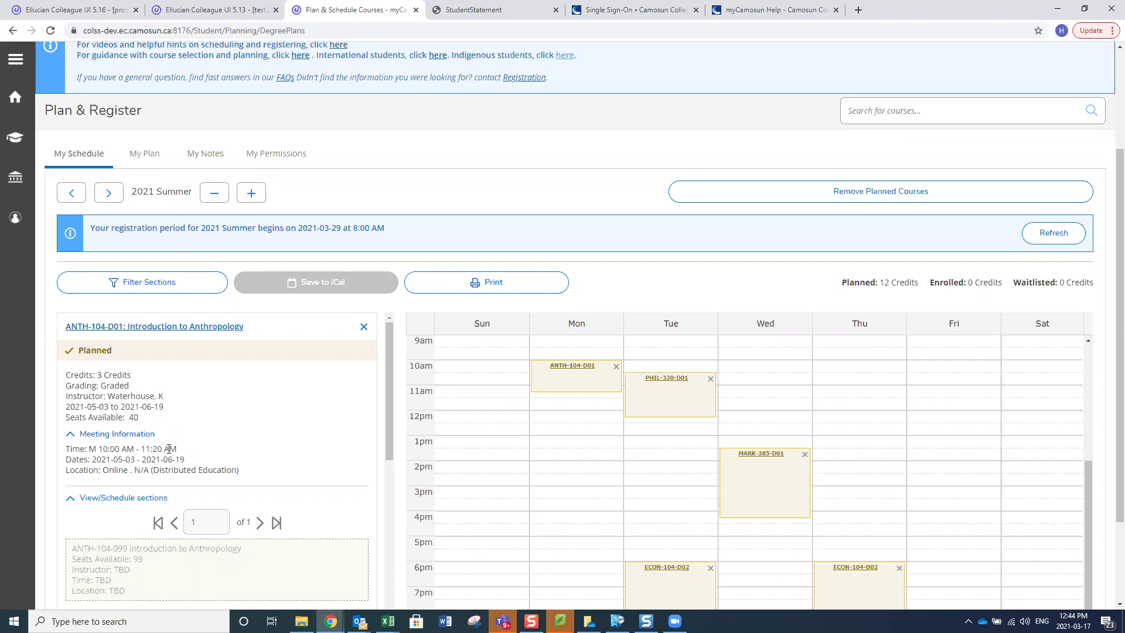
scroll(169, 449, down, 5)
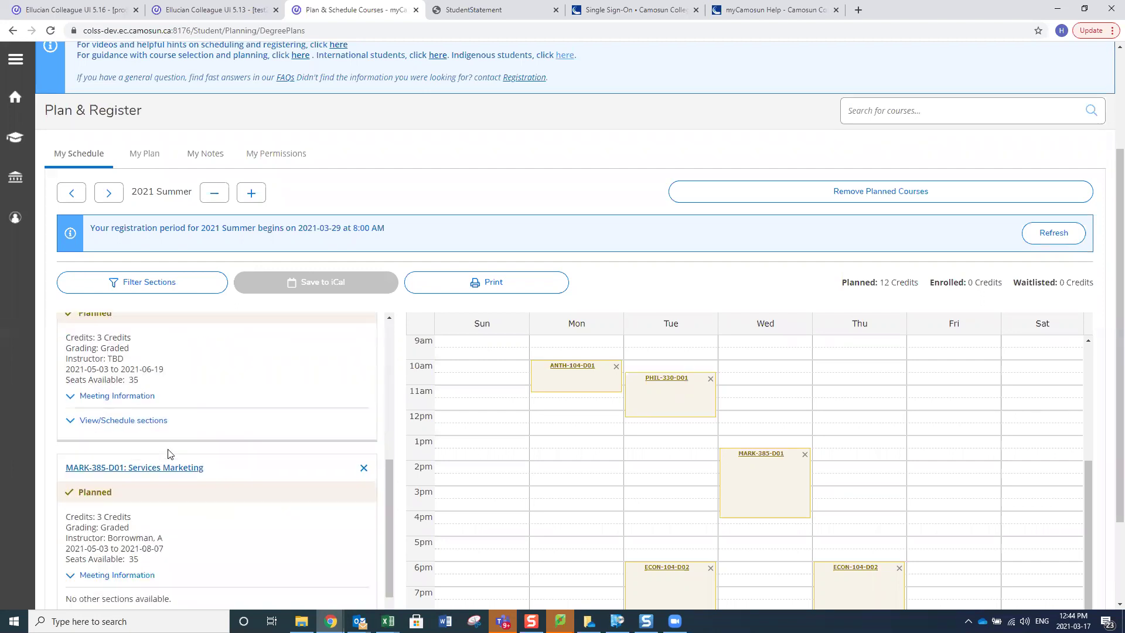
scroll(168, 453, down, 3)
Review the dropped, waitlisted and registered courses in the 2021 Winter schedule, and go back to the 2021 Summer term
click(67, 197)
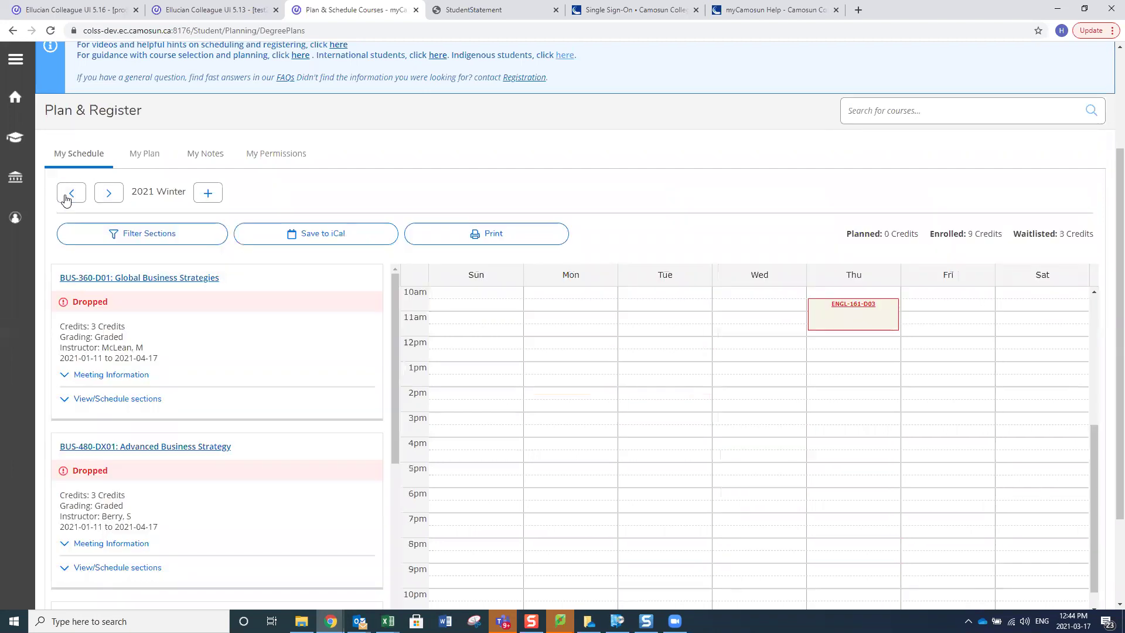
scroll(202, 419, down, 2)
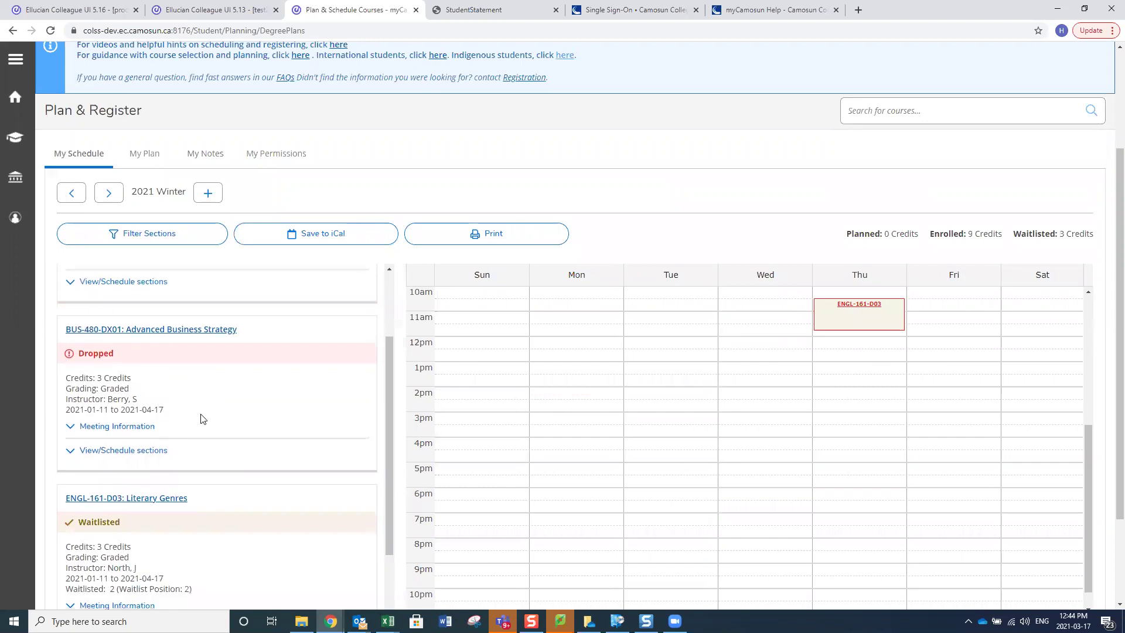
scroll(202, 418, down, 2)
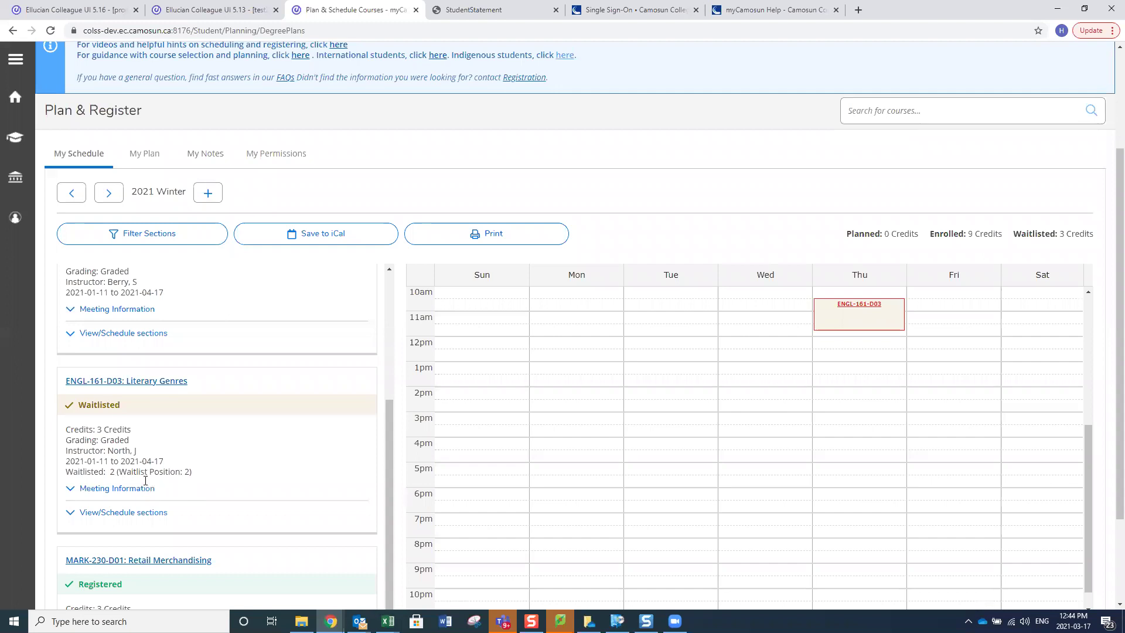
scroll(191, 469, down, 1)
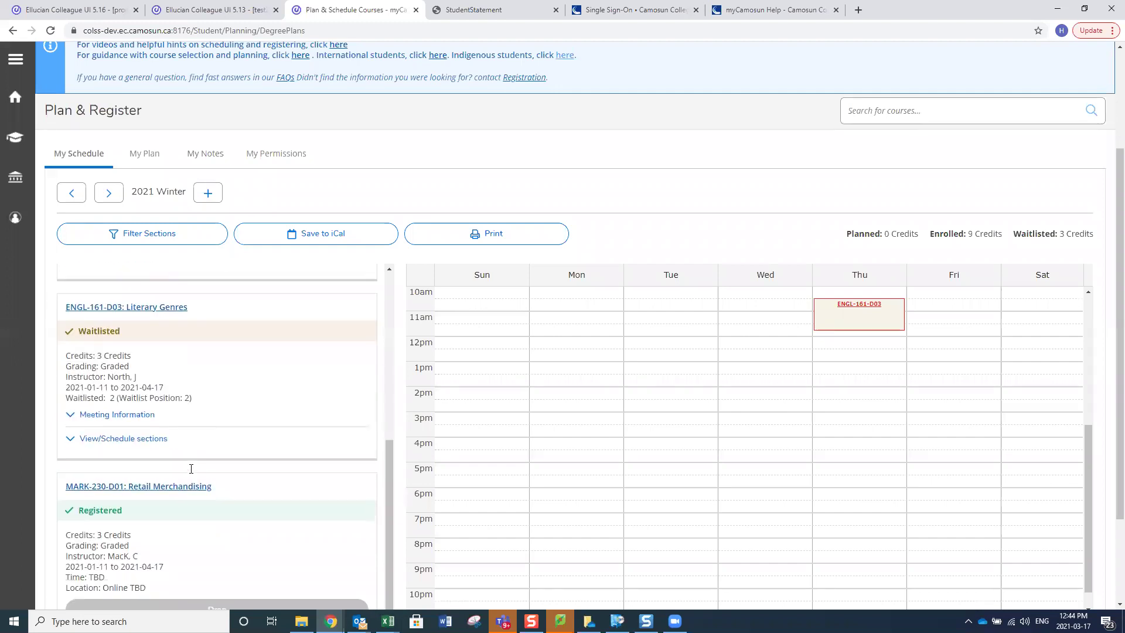
scroll(193, 472, up, 2)
scroll(191, 469, up, 2)
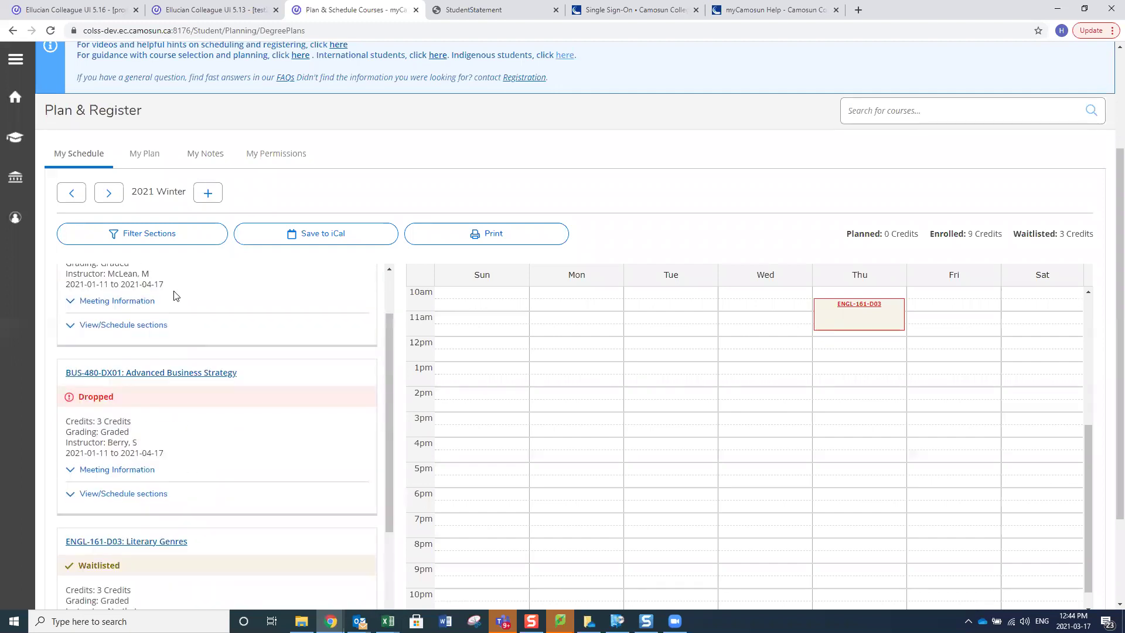
click(109, 194)
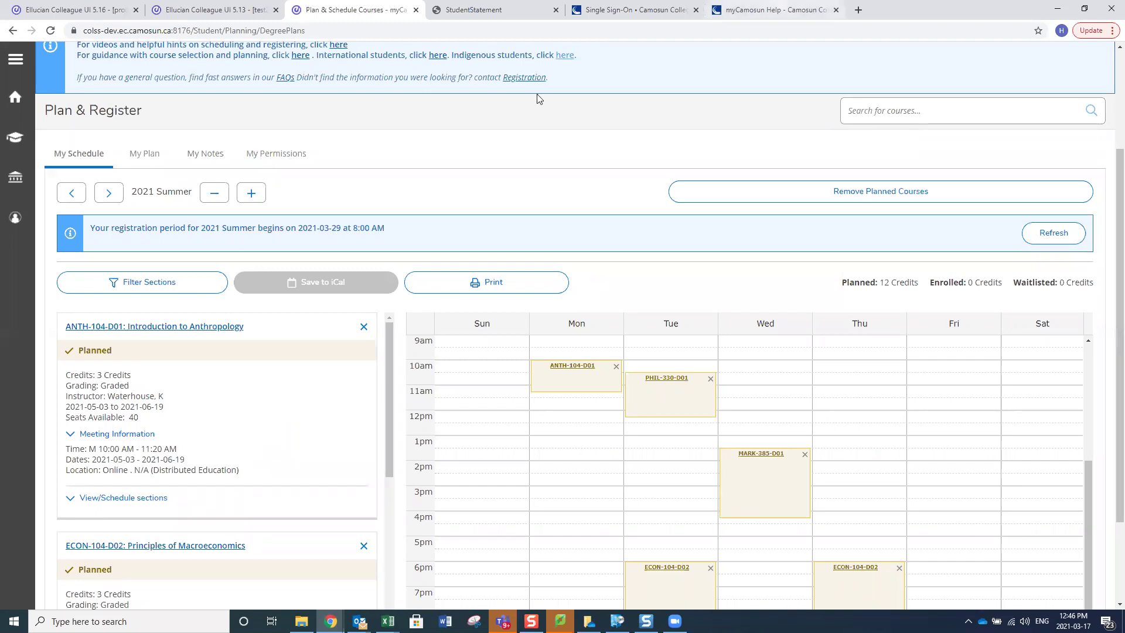
Switch to the open myCamosun Help site and go back to its main index page
click(775, 10)
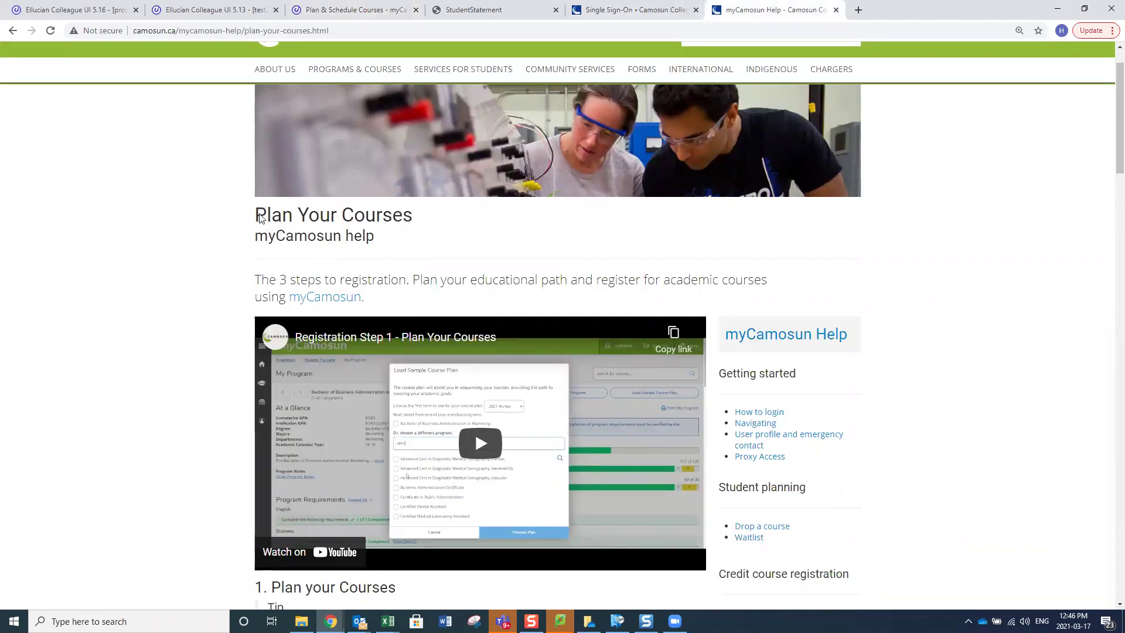
click(13, 31)
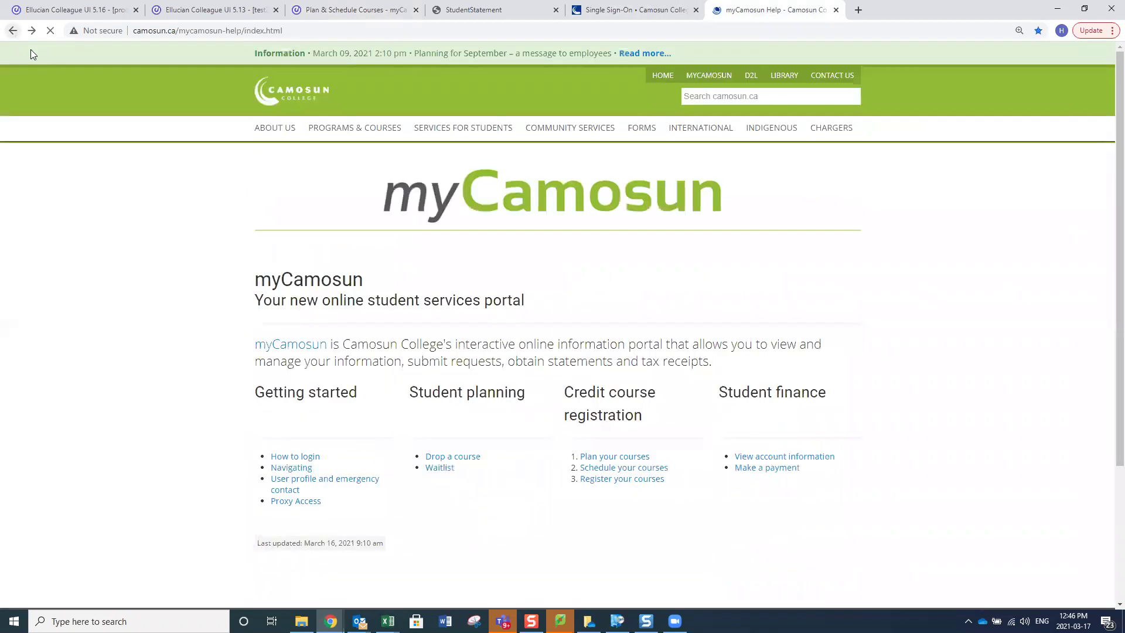